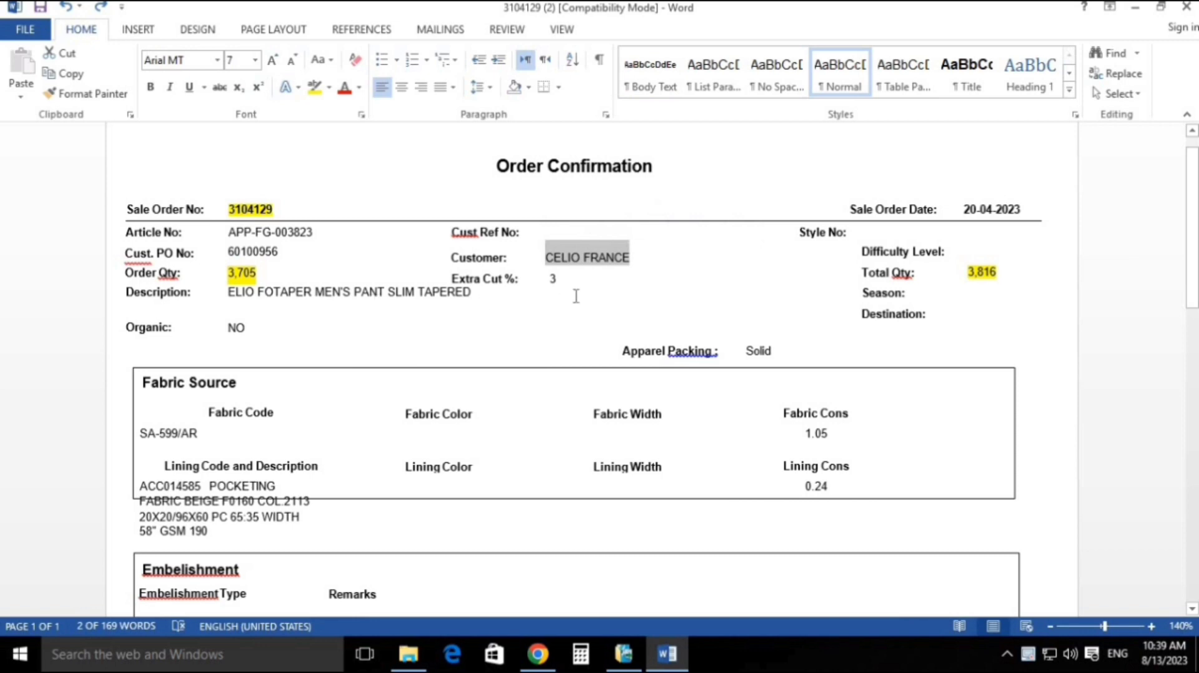
Step: Highlight the customer name CELIO FRANCE in yellow in the order header
left_click(314, 87)
left_click(269, 278)
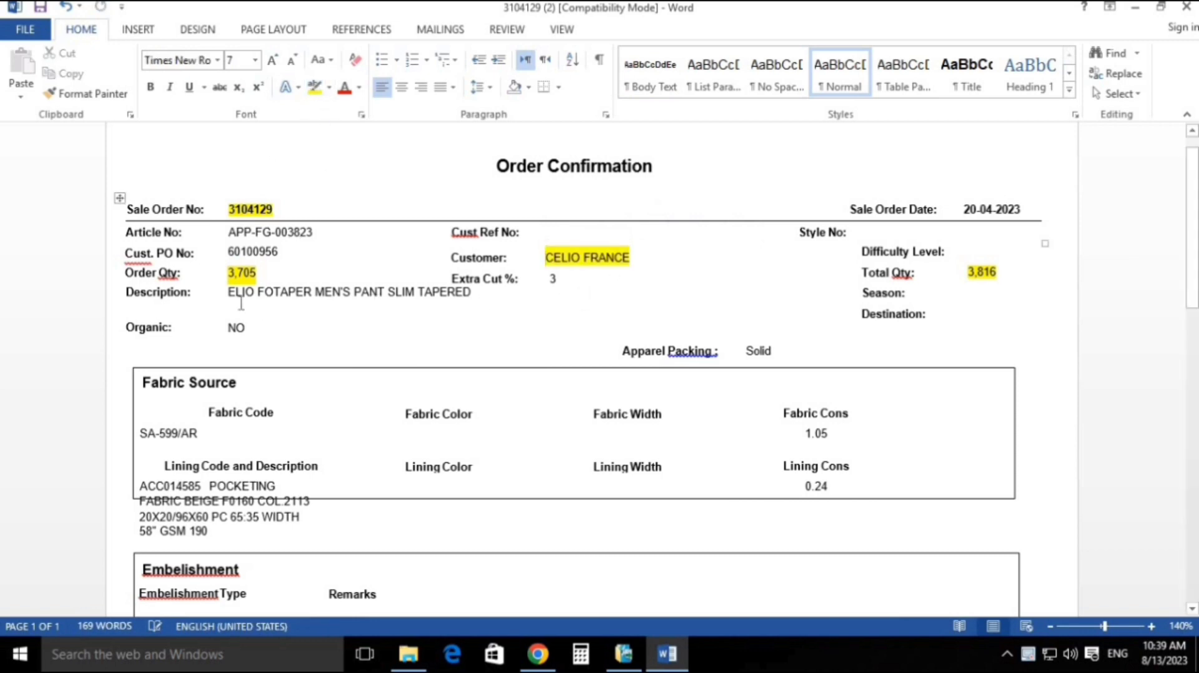
Step: Examine the order quantity and description in the header and the fabric code in the Fabric Source section
left_click_drag(223, 276, 331, 277)
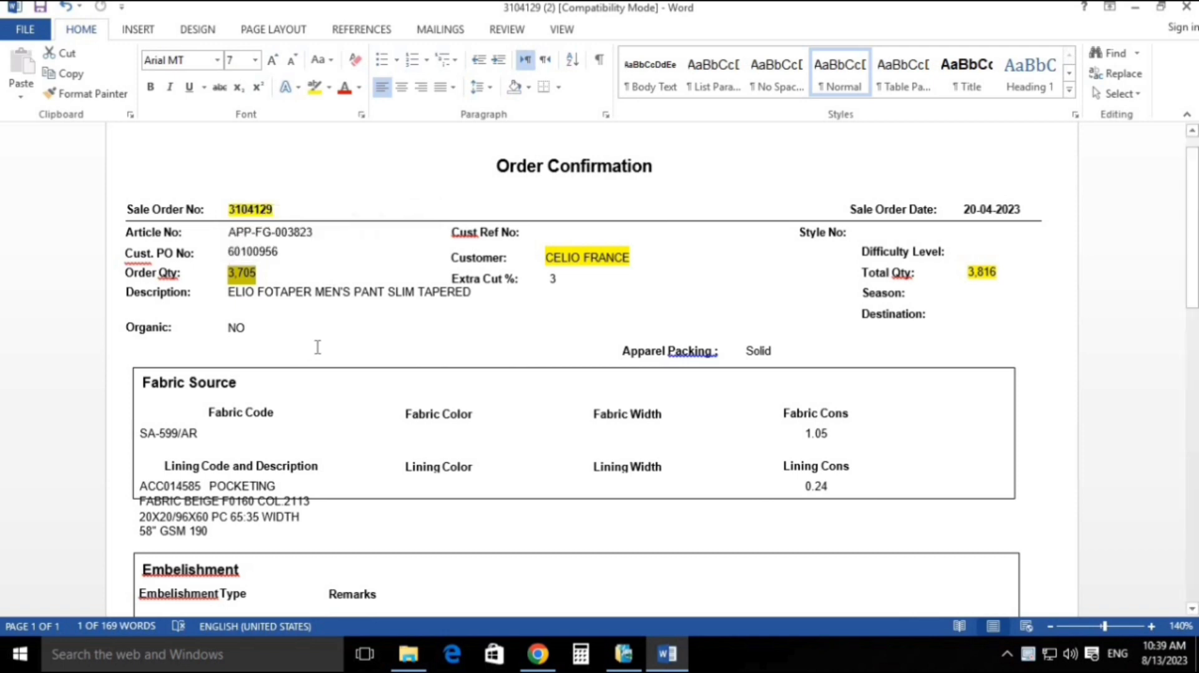
left_click(468, 315)
left_click_drag(472, 293, 234, 300)
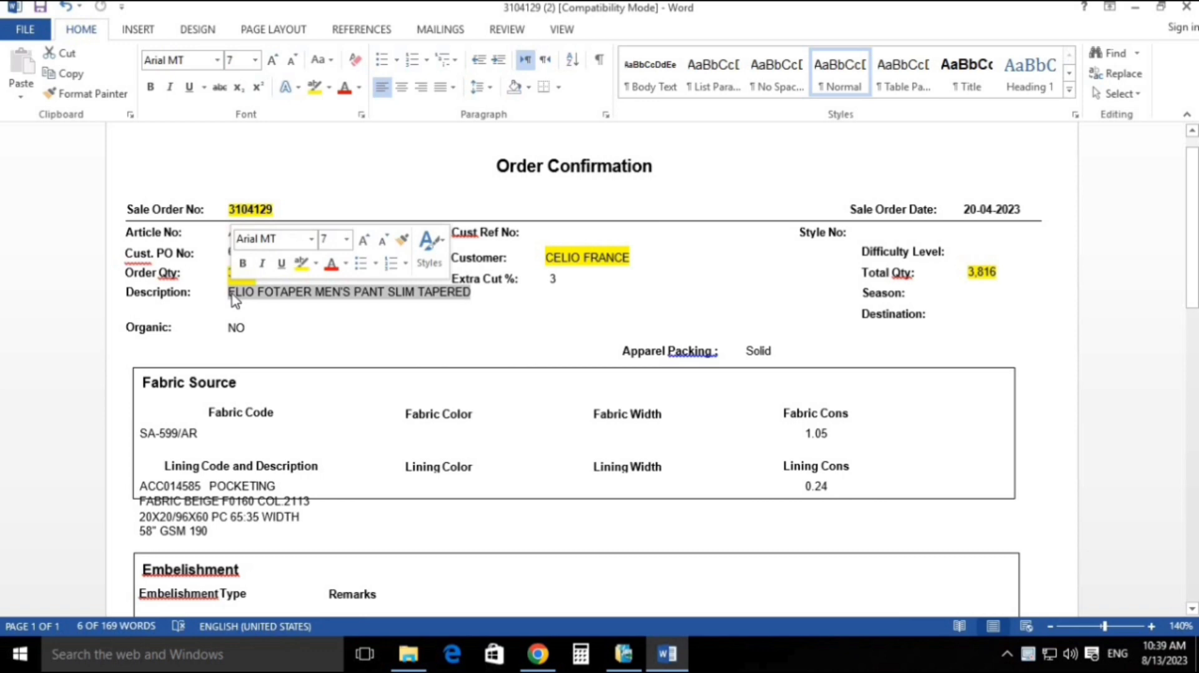
left_click(352, 447)
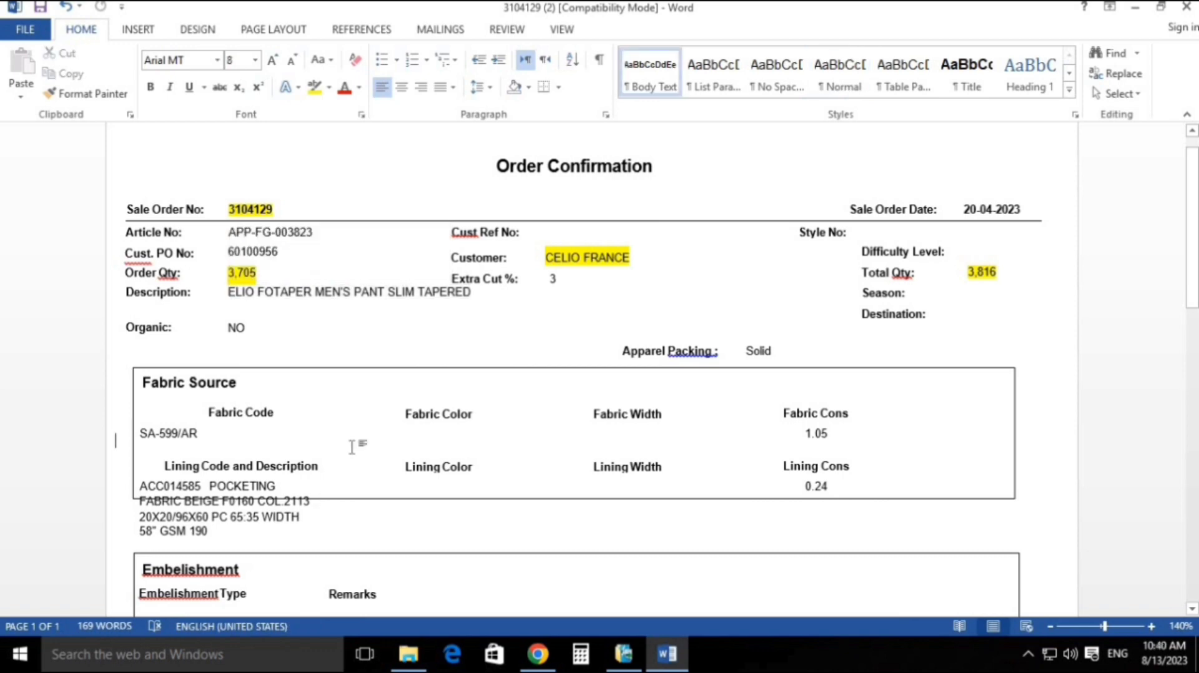
scroll(350, 444, "down", 1)
scroll(223, 407, "down", 1)
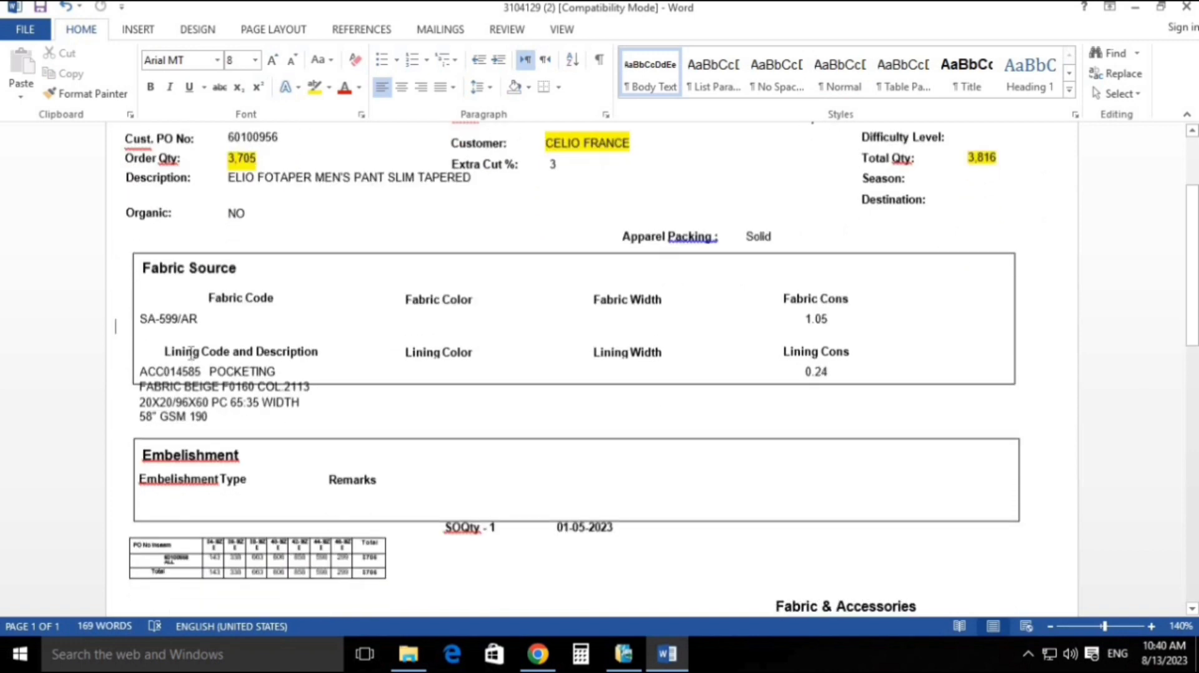
left_click_drag(123, 312, 219, 323)
left_click(209, 323)
left_click(157, 315)
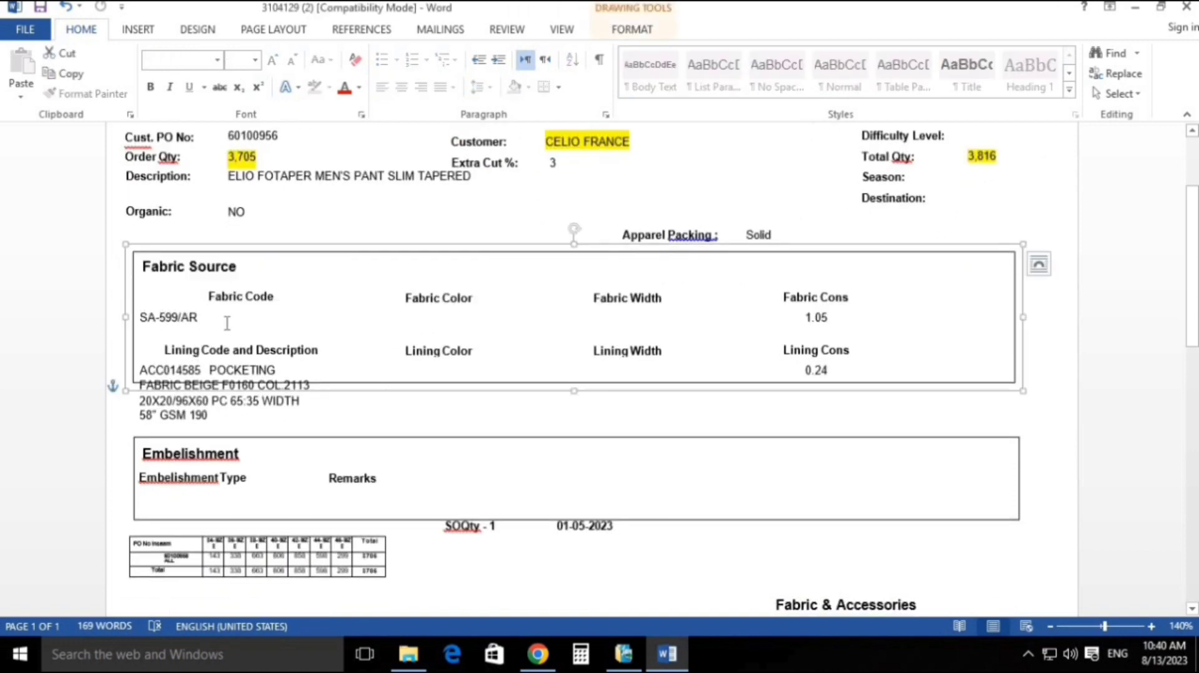
left_click(674, 470)
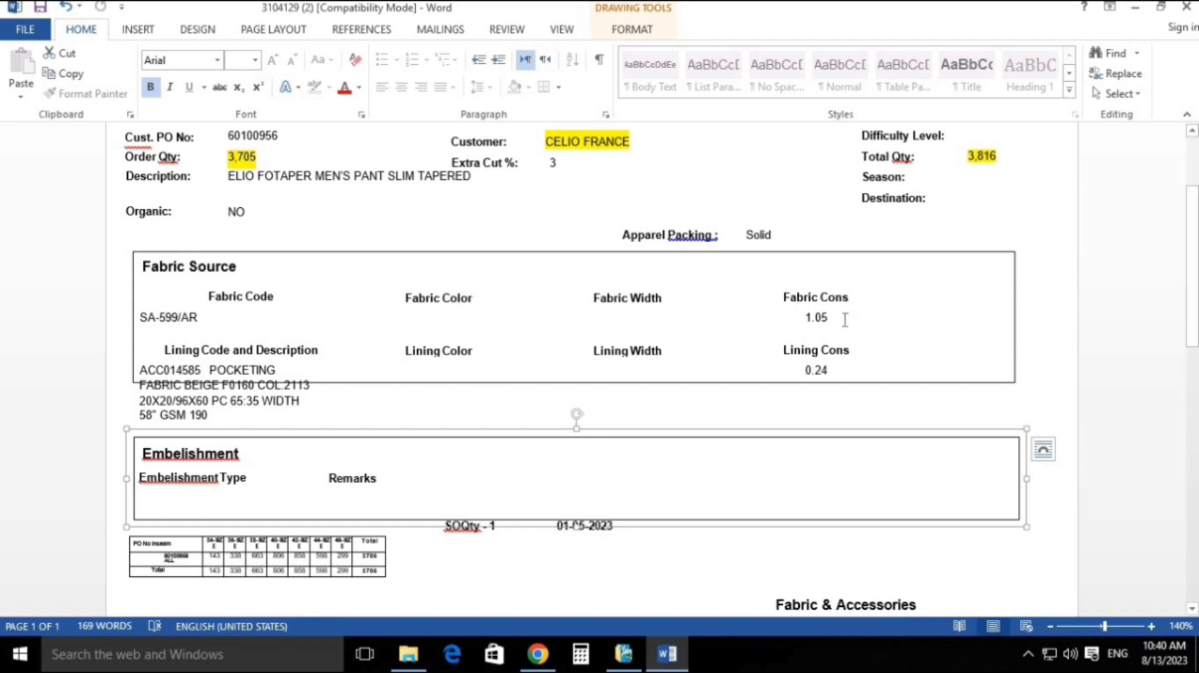
Step: Highlight the 1.05 value under Fabric Cons in yellow
left_click_drag(839, 322, 804, 318)
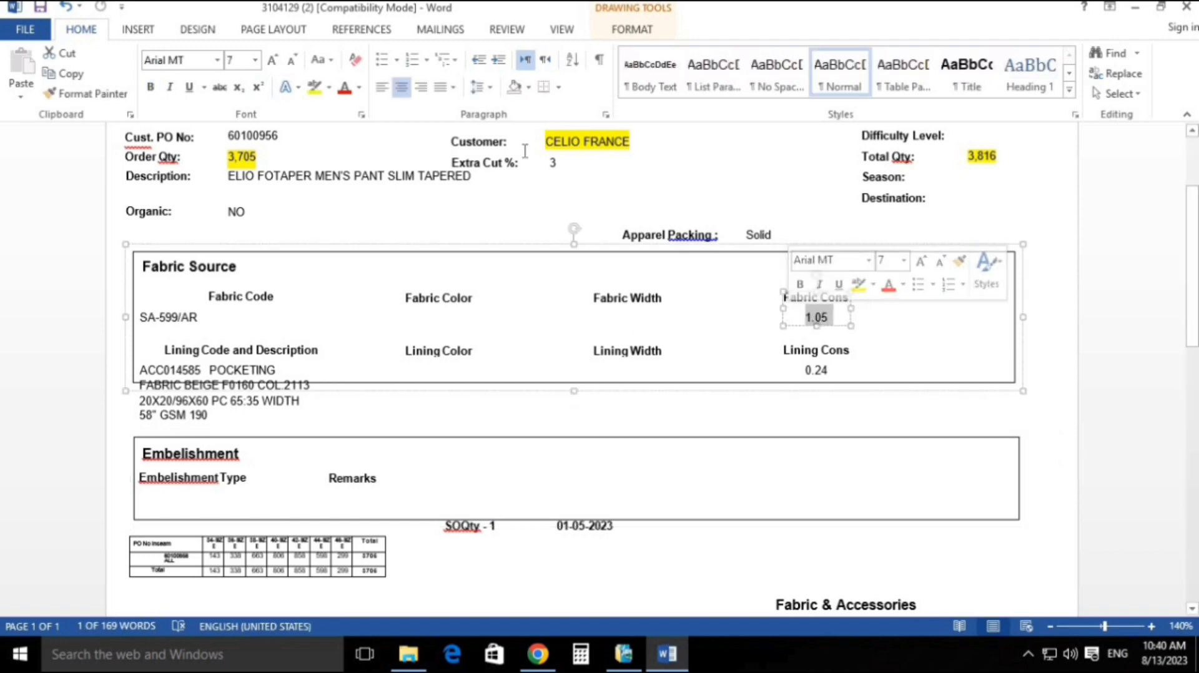
left_click(316, 88)
left_click(963, 317)
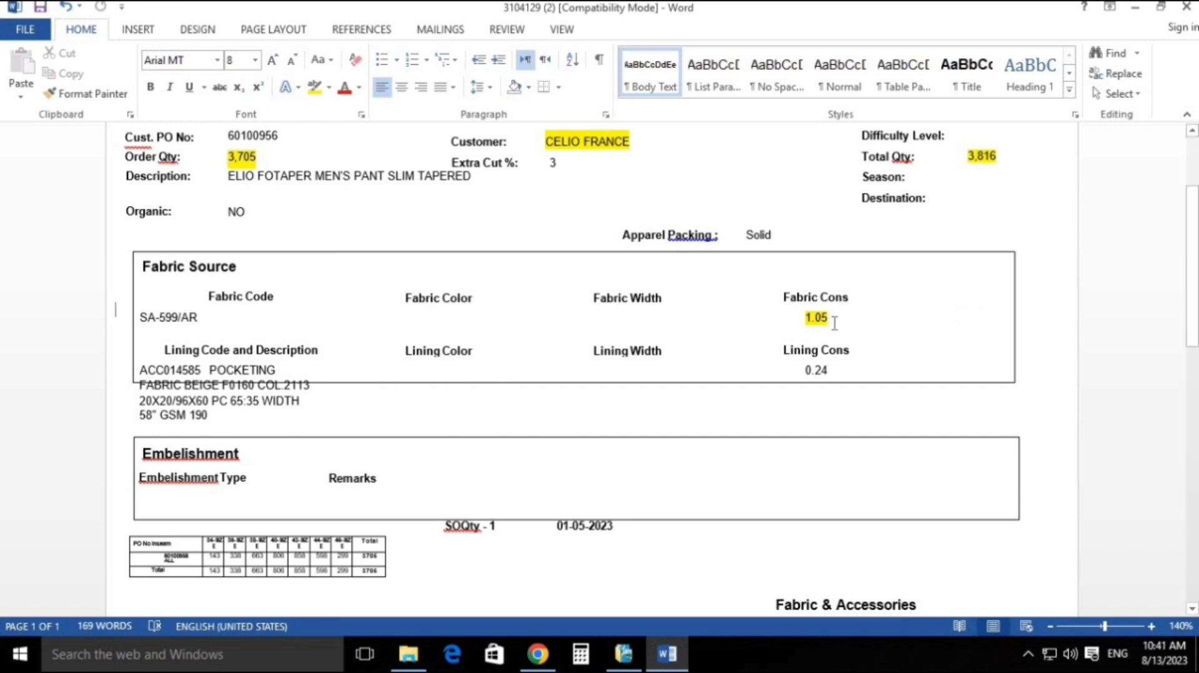
Step: Examine the fabric and lining details, the Embelishment section and the Fabric & Accessories table of the order confirmation
left_click(798, 323)
left_click(883, 340)
scroll(194, 445, "up", 4, "ctrl")
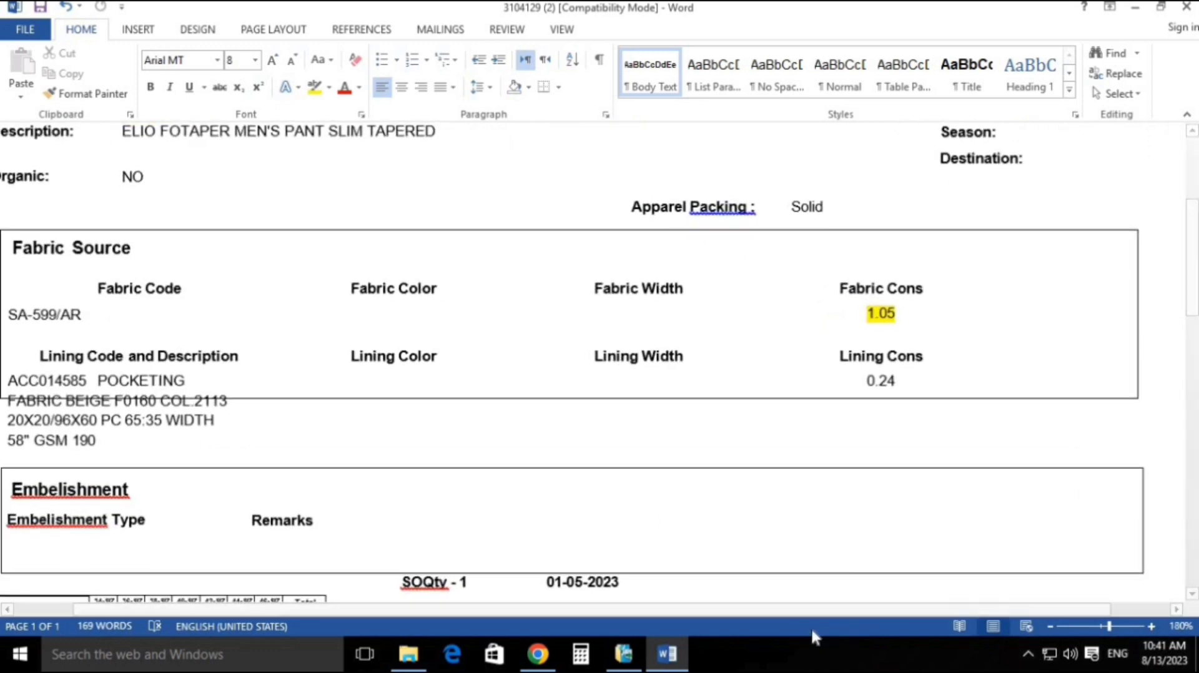
left_click(649, 487)
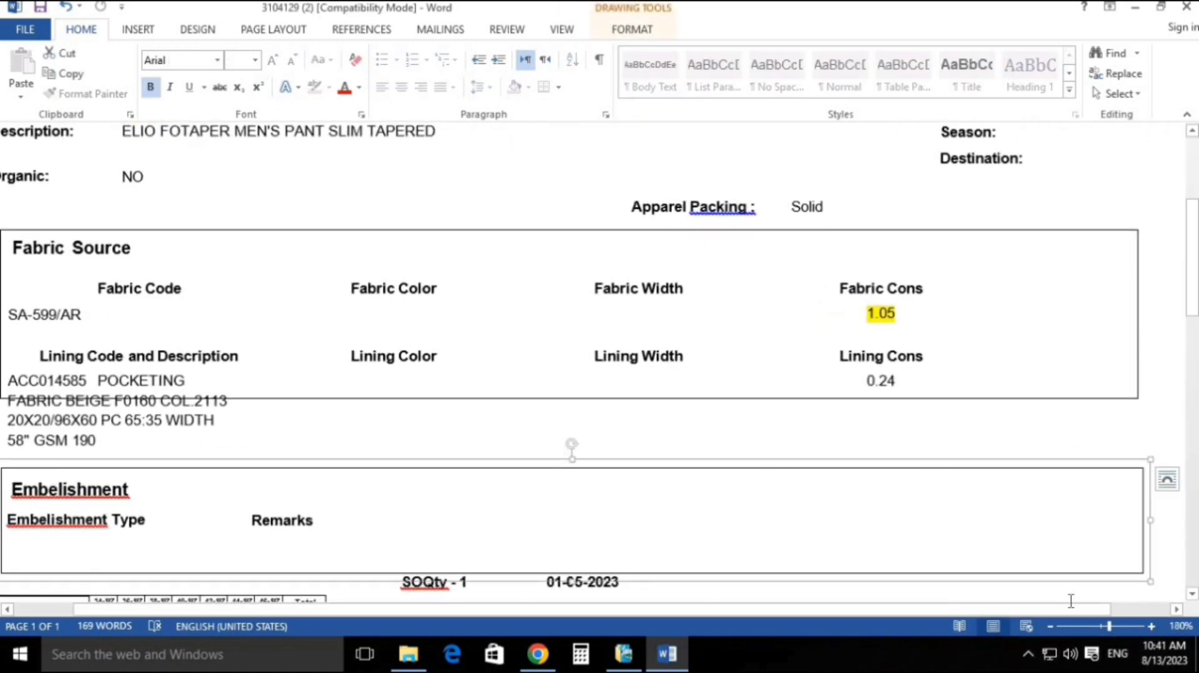
scroll(281, 476, "down", 3)
scroll(281, 476, "down", 2, "ctrl")
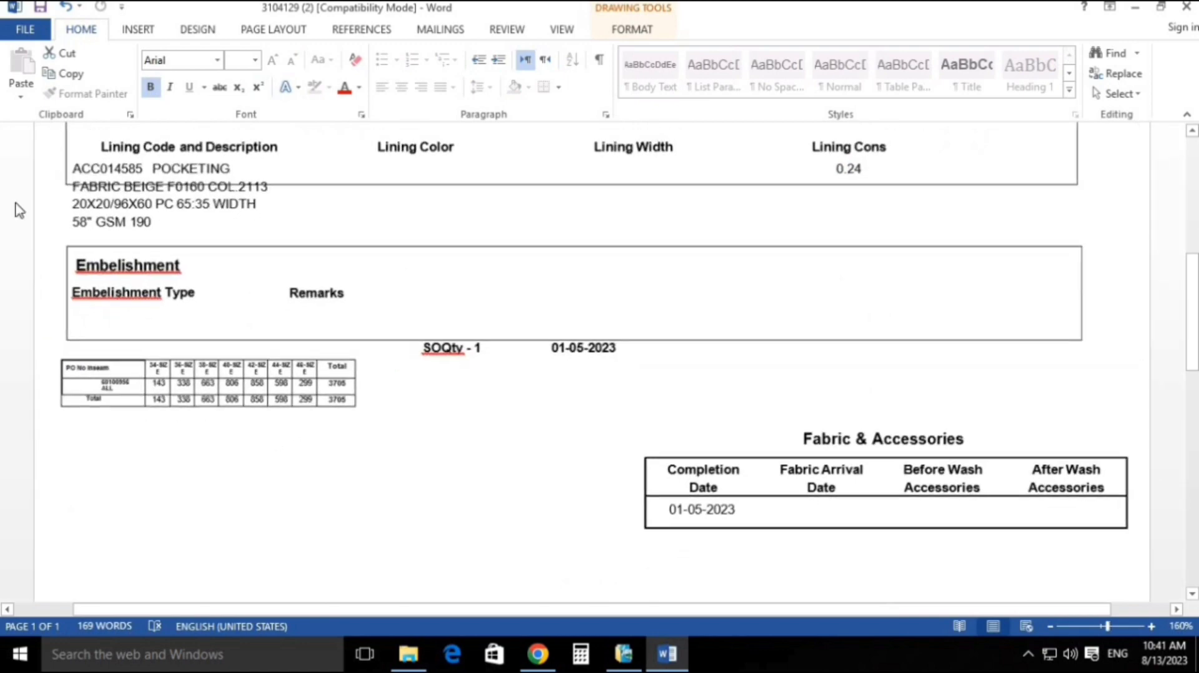
scroll(12, 209, "up", 6)
scroll(103, 472, "up", 2, "ctrl")
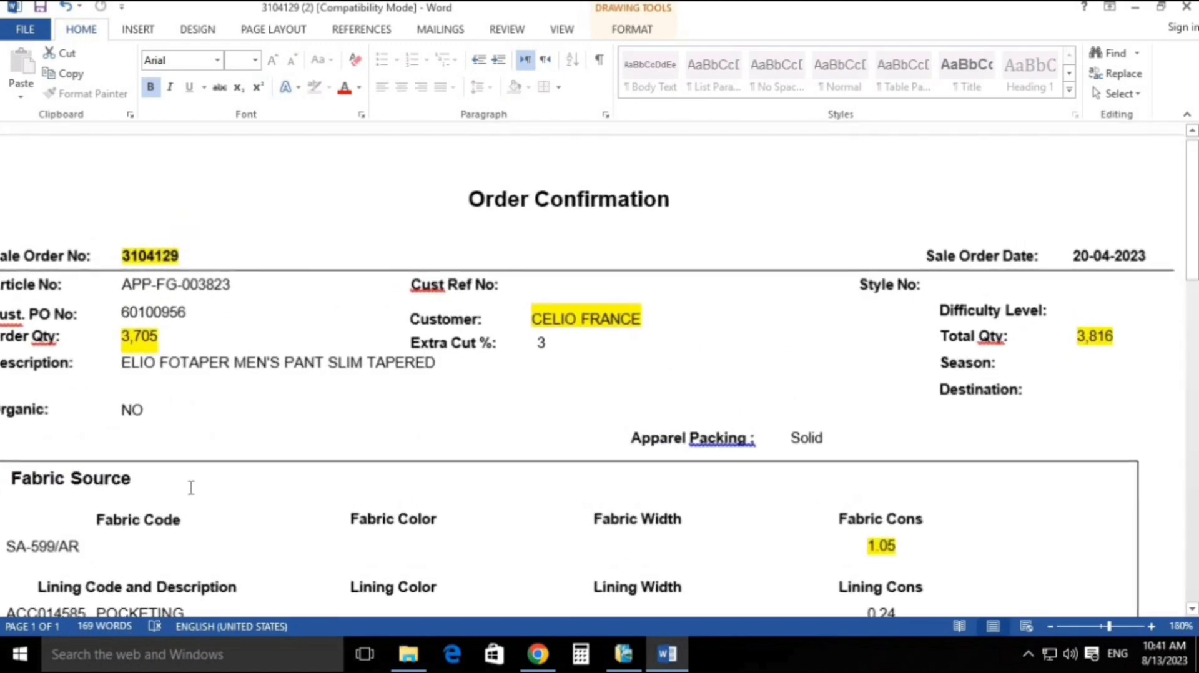
scroll(94, 437, "down", 3)
left_click(9, 392)
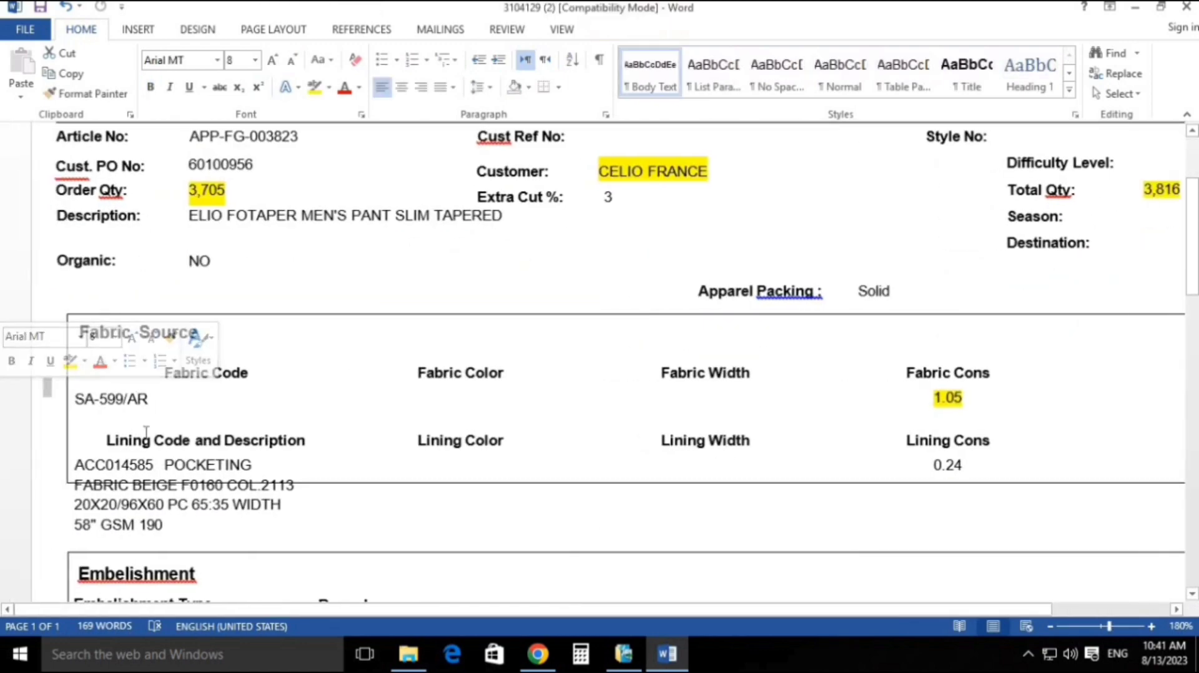
left_click(101, 396)
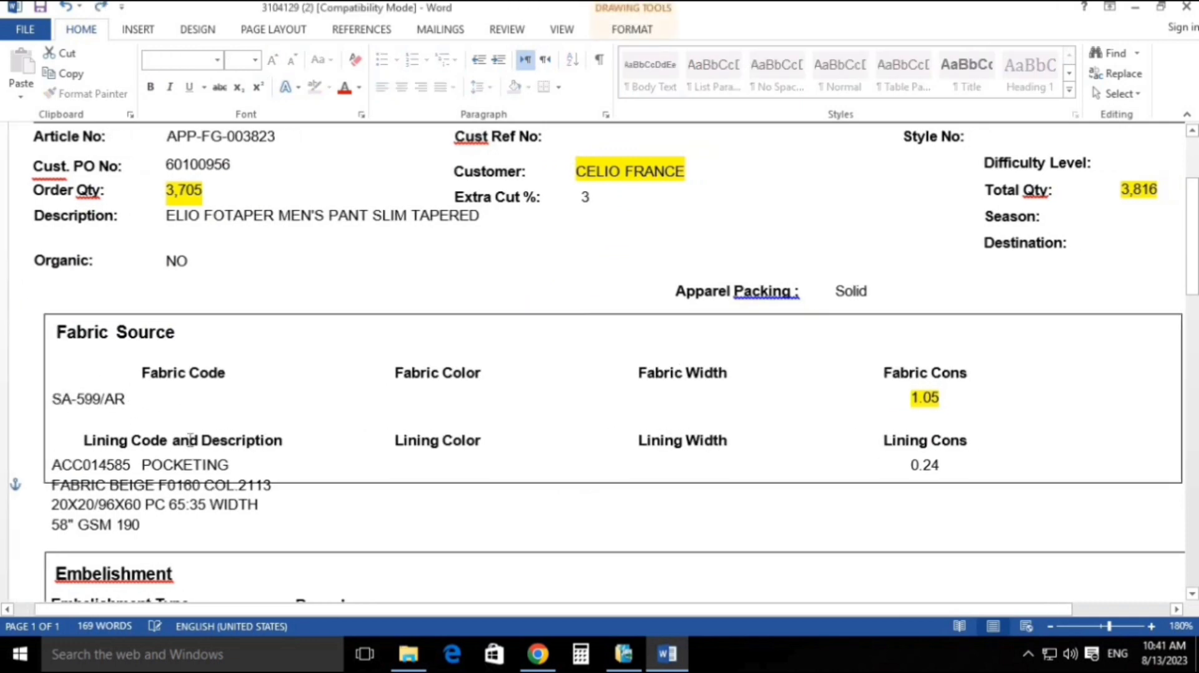
scroll(168, 479, "down", 1)
scroll(169, 478, "down", 4)
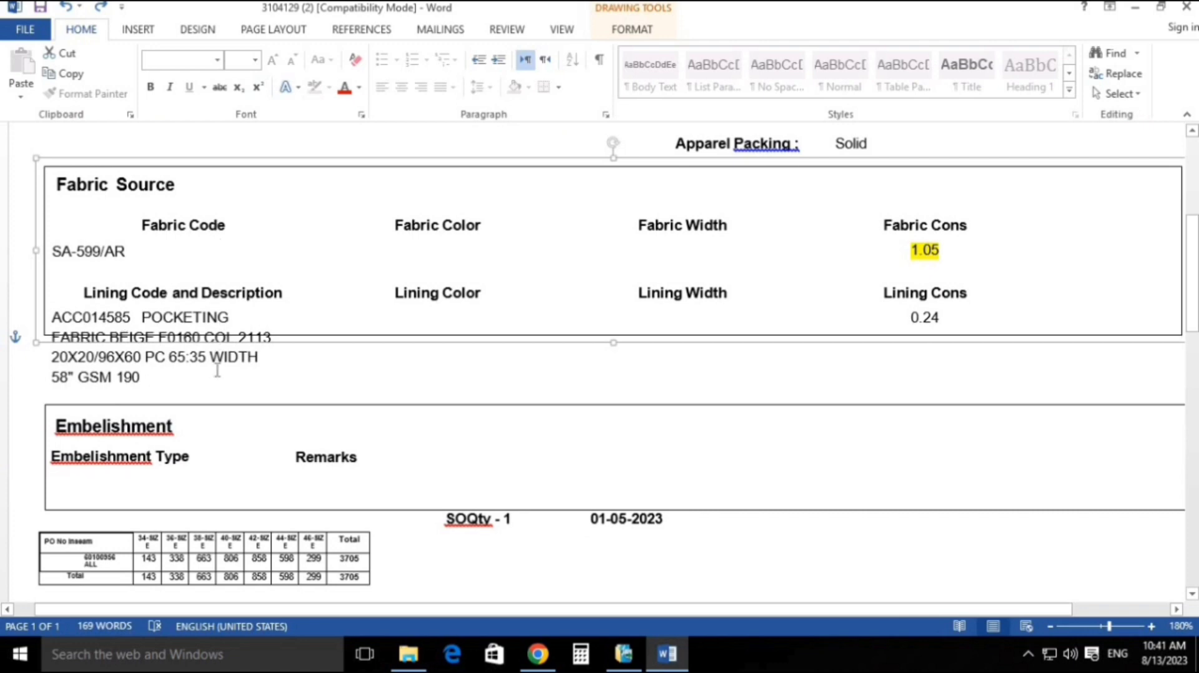
Step: Enlarge the size quantity table below the Embelishment section to about 1.6 times its width and three times its height
scroll(214, 372, "down", 5)
left_click(119, 491)
left_click_drag(374, 441, 566, 543)
left_click(348, 527)
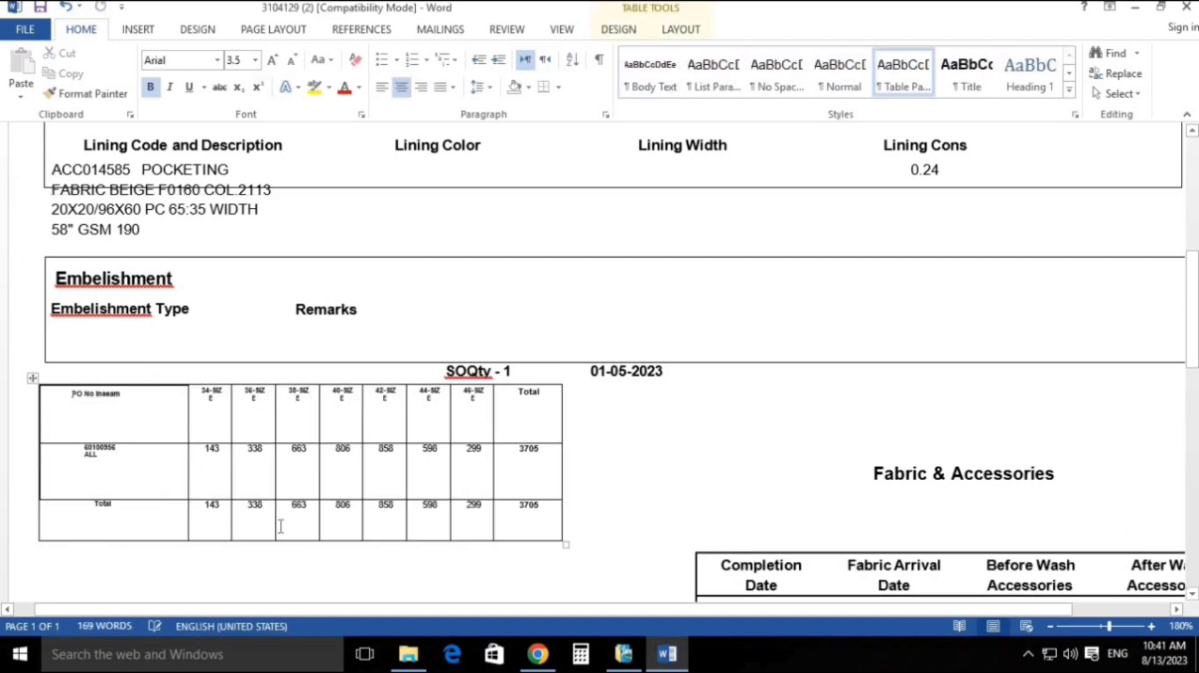
Step: Examine the size quantity table, including the size headings, the quantity for size 34 and the order row's total
scroll(344, 467, "up", 6, "ctrl")
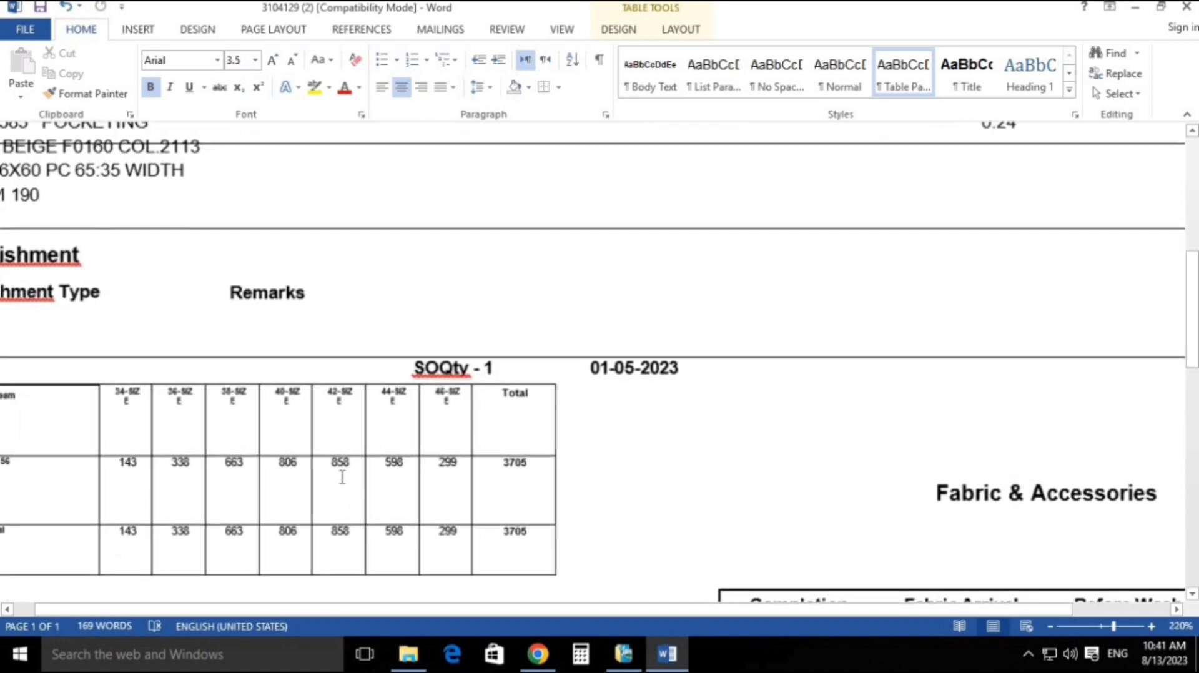
left_click_drag(646, 612, 460, 612)
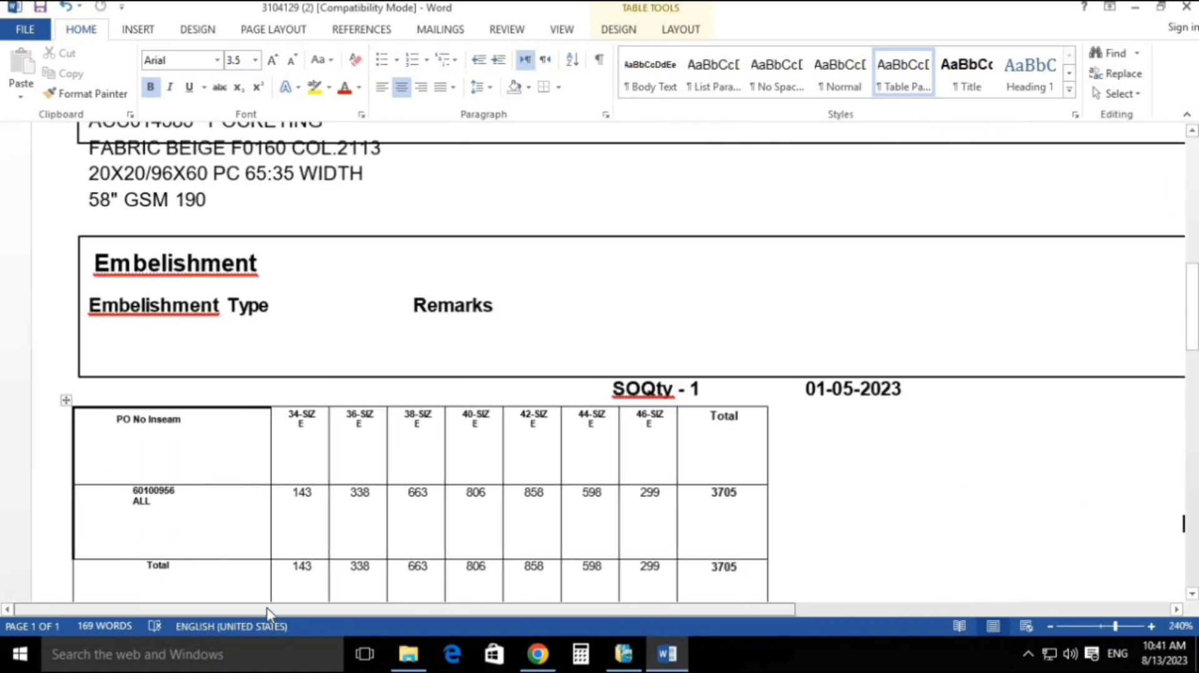
scroll(325, 350, "down", 2)
left_click_drag(300, 310, 486, 321)
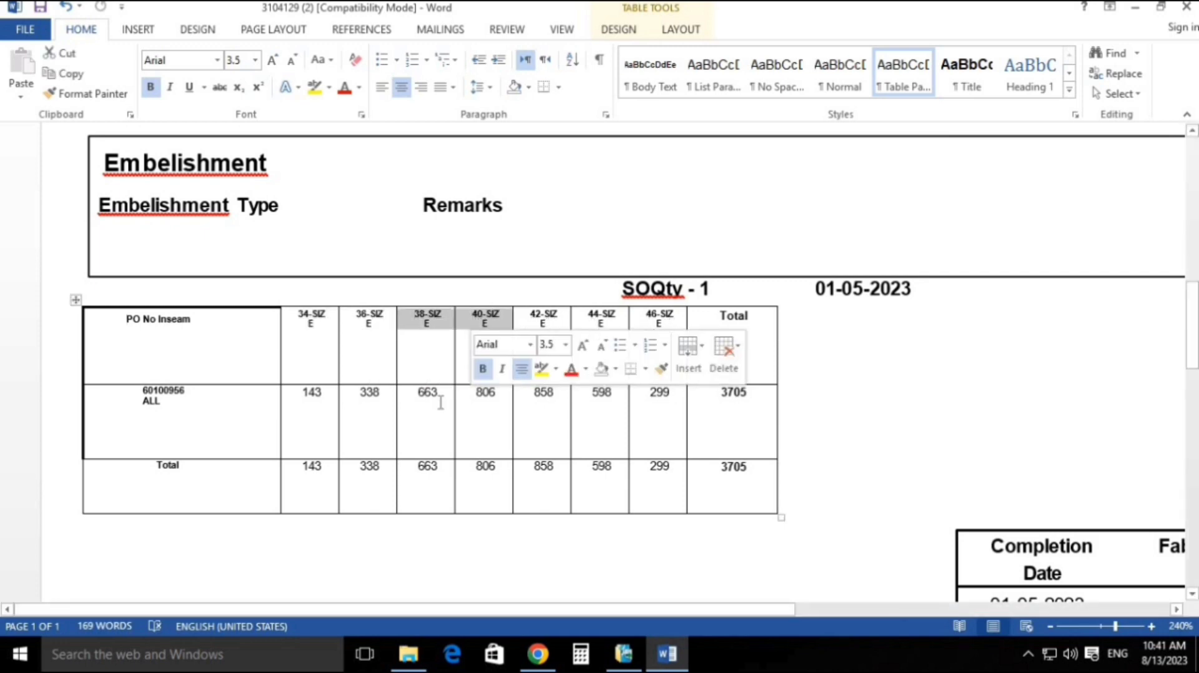
left_click(330, 372)
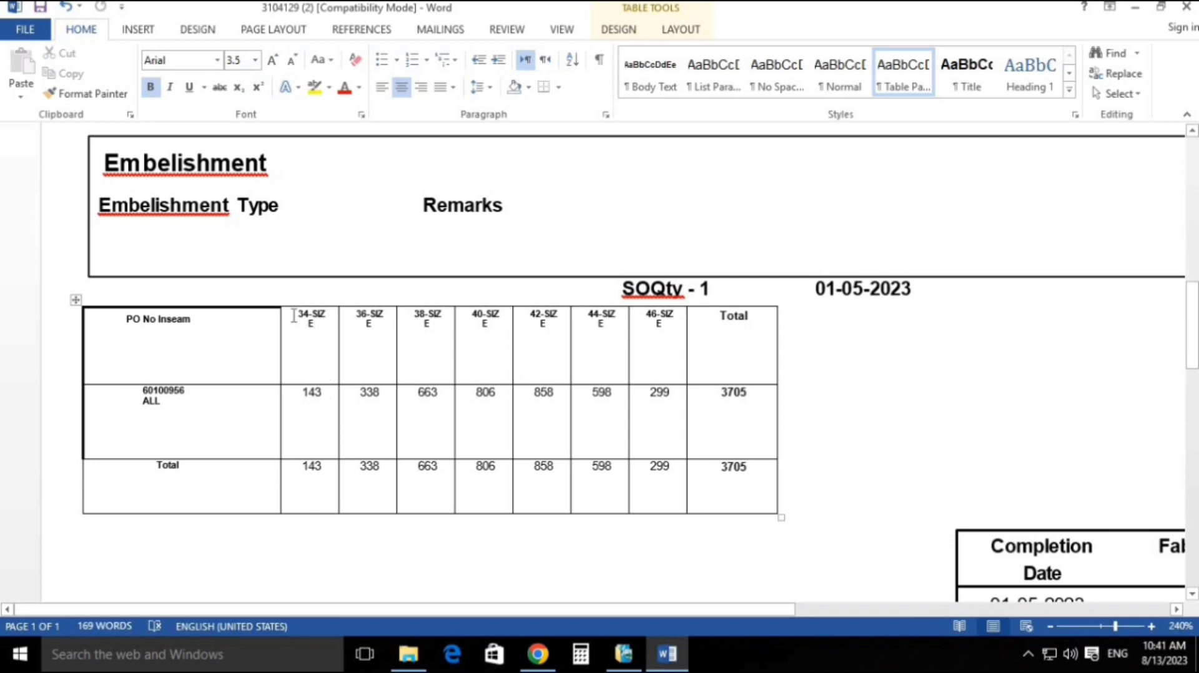
left_click_drag(297, 314, 329, 314)
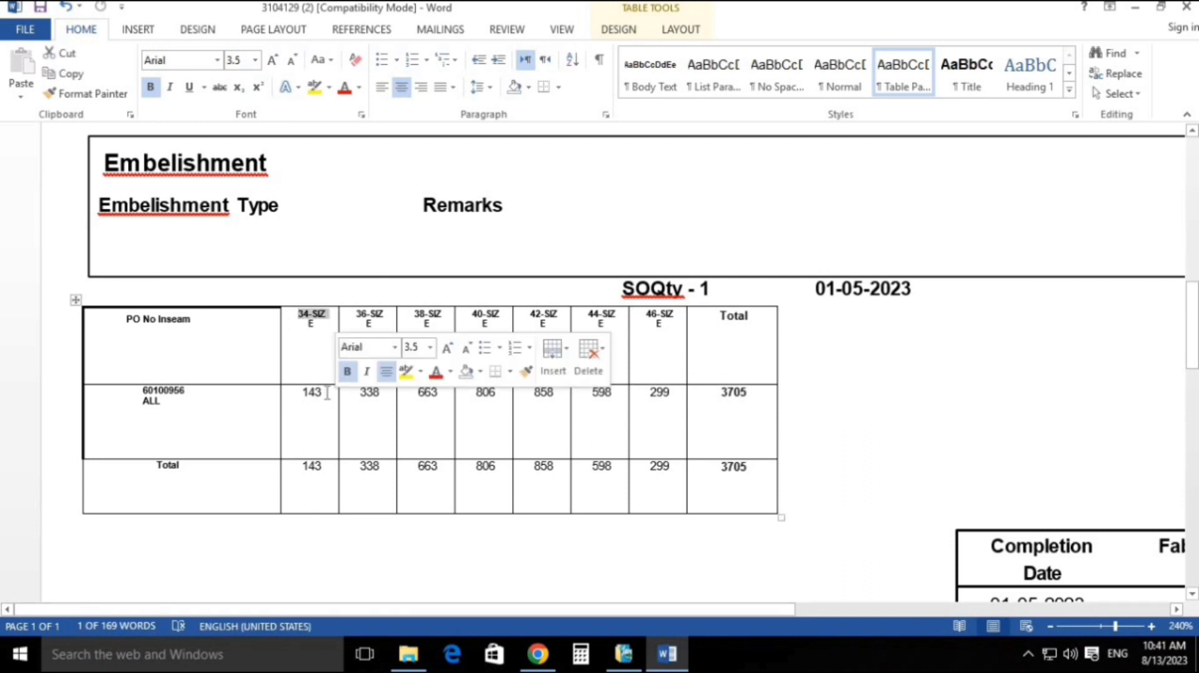
left_click_drag(325, 392, 296, 391)
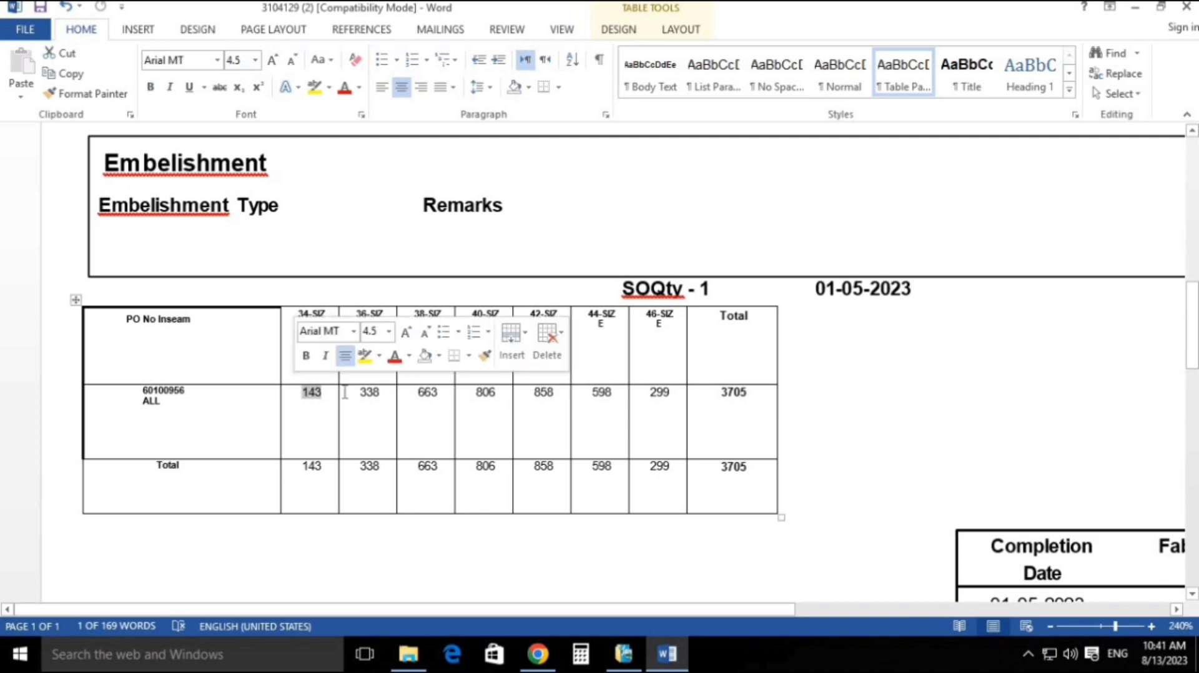
left_click(386, 397)
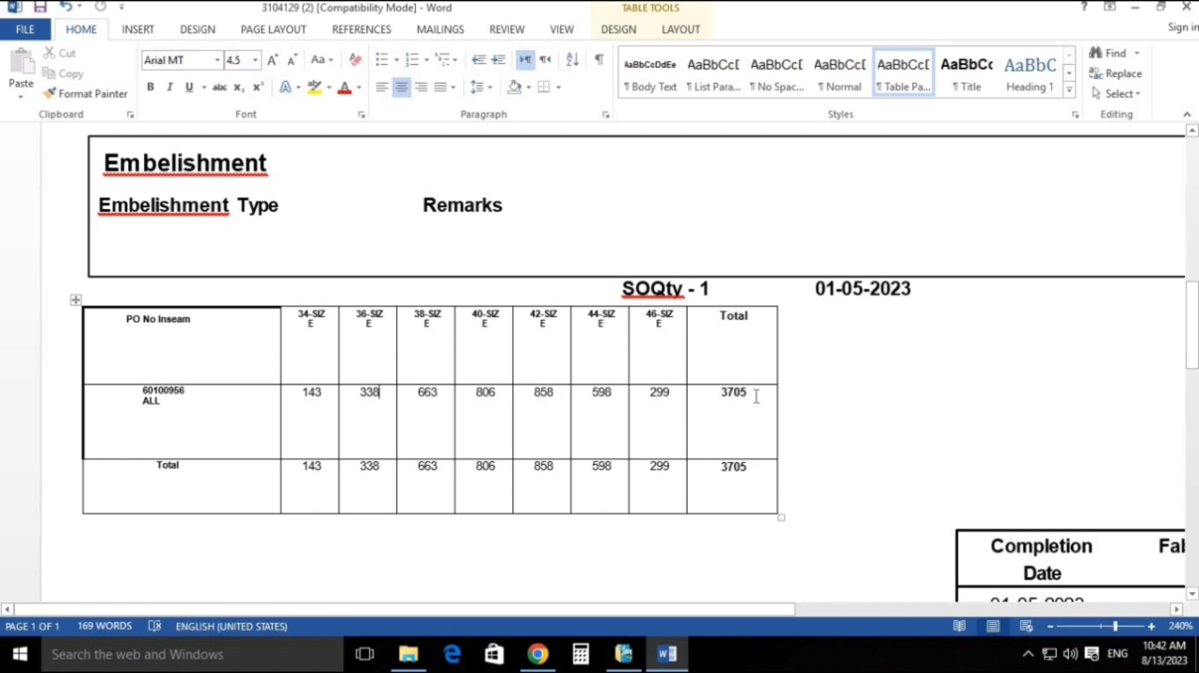
left_click_drag(747, 394, 704, 396)
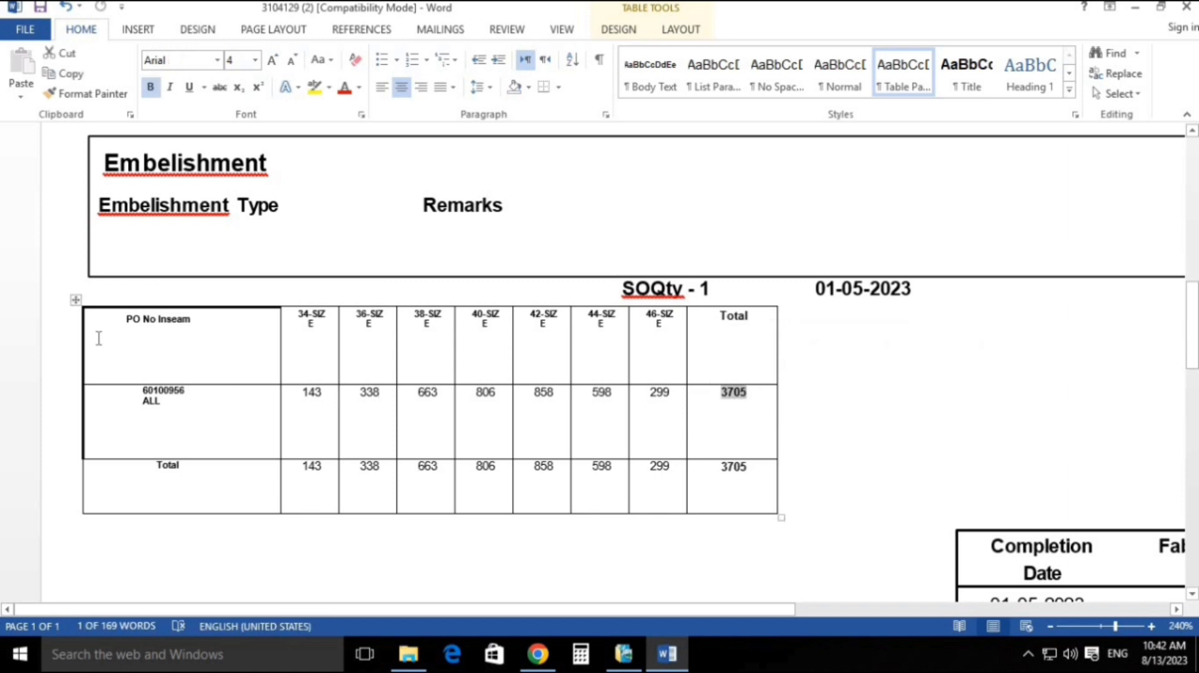
Step: Make the whole size quantity table slightly wider and taller once more
left_click(76, 301)
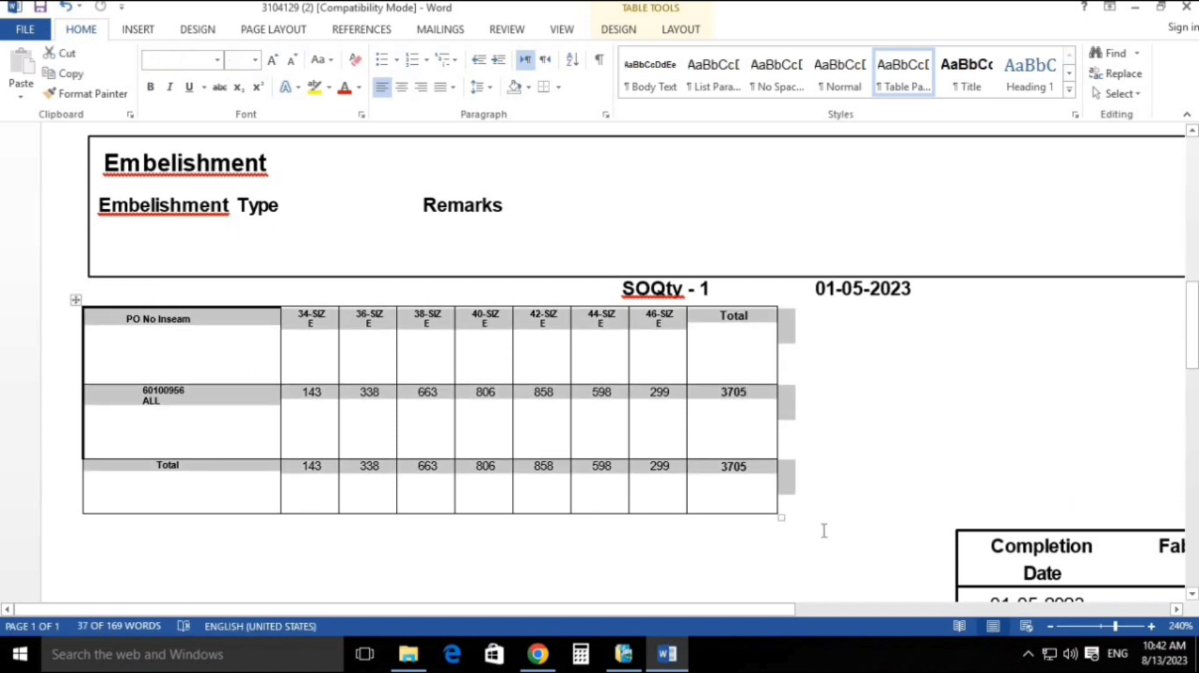
left_click_drag(781, 517, 875, 569)
left_click(850, 452)
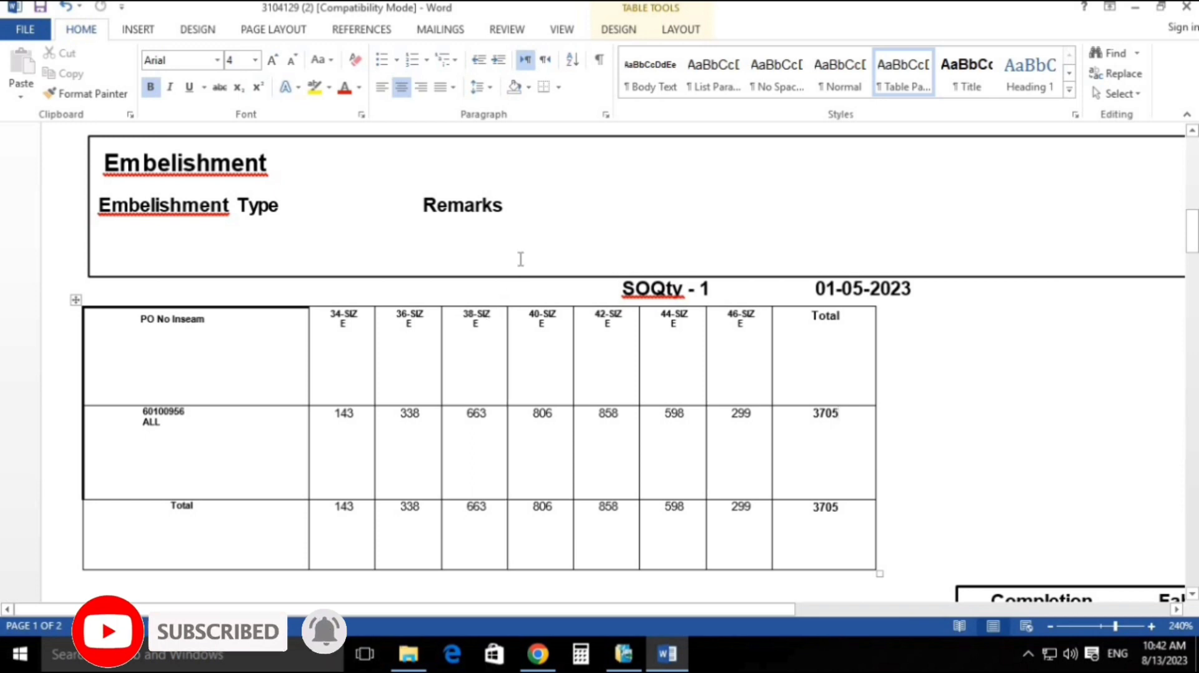
Step: Review the order header and compare its order quantity with the size quantity table
scroll(555, 389, "up", 10)
scroll(557, 390, "up", 5)
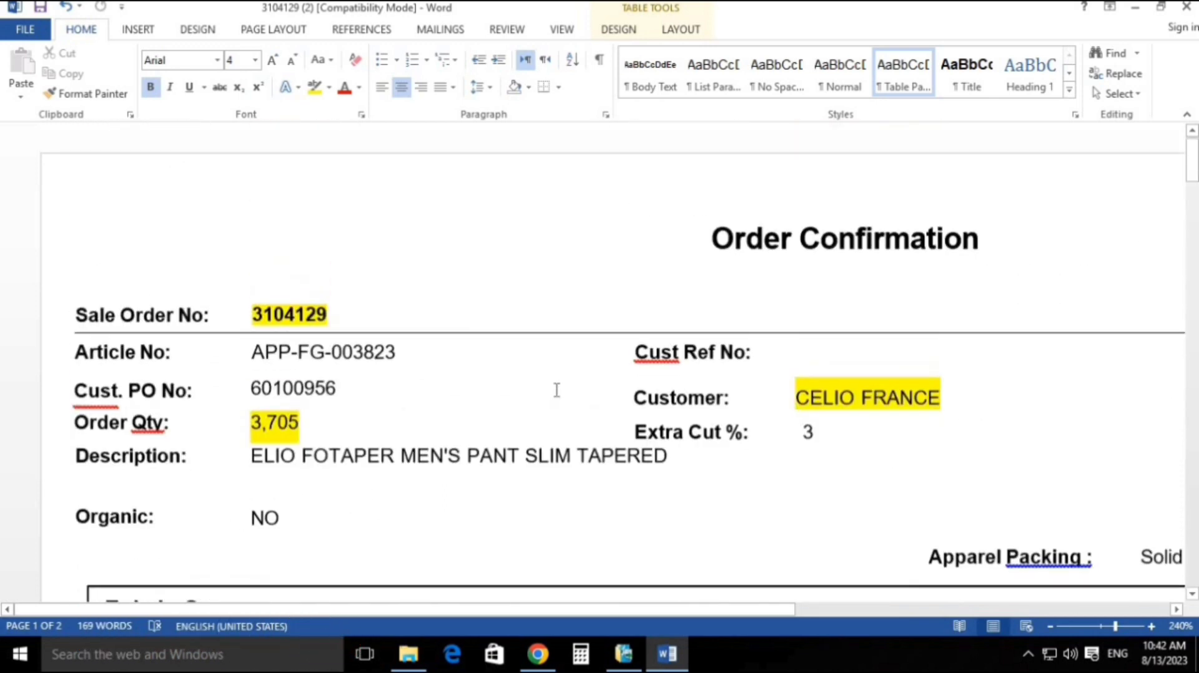
scroll(556, 390, "down", 12)
scroll(556, 391, "up", 2)
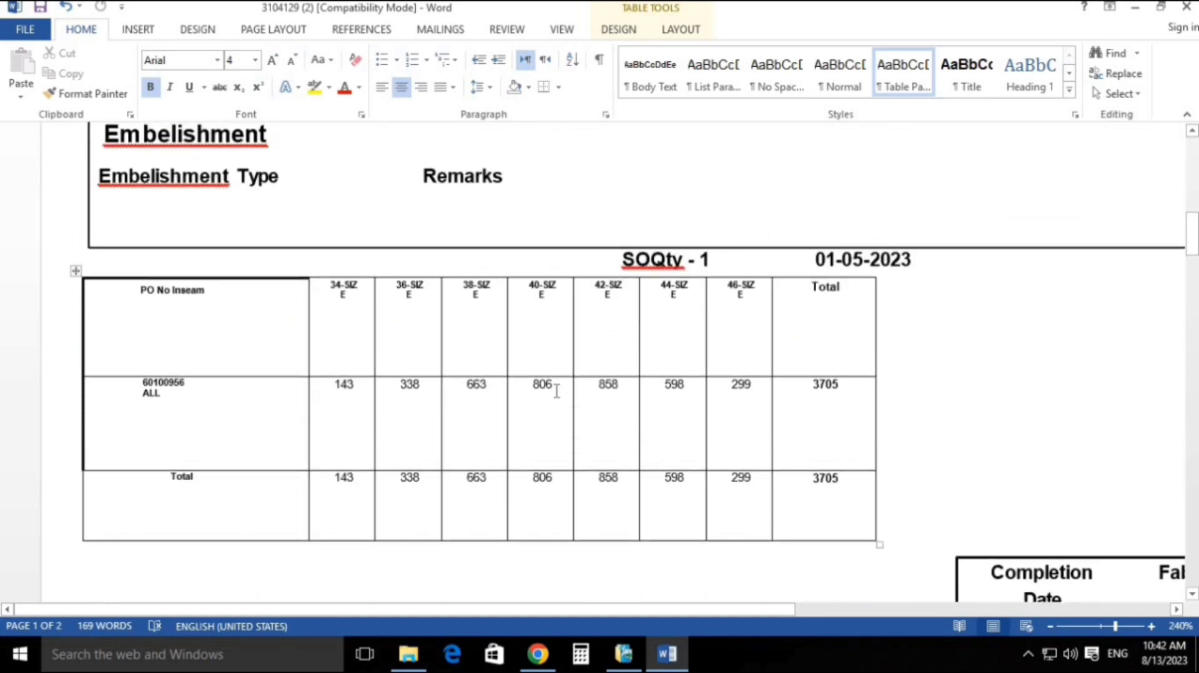
scroll(556, 391, "down", 5, "ctrl")
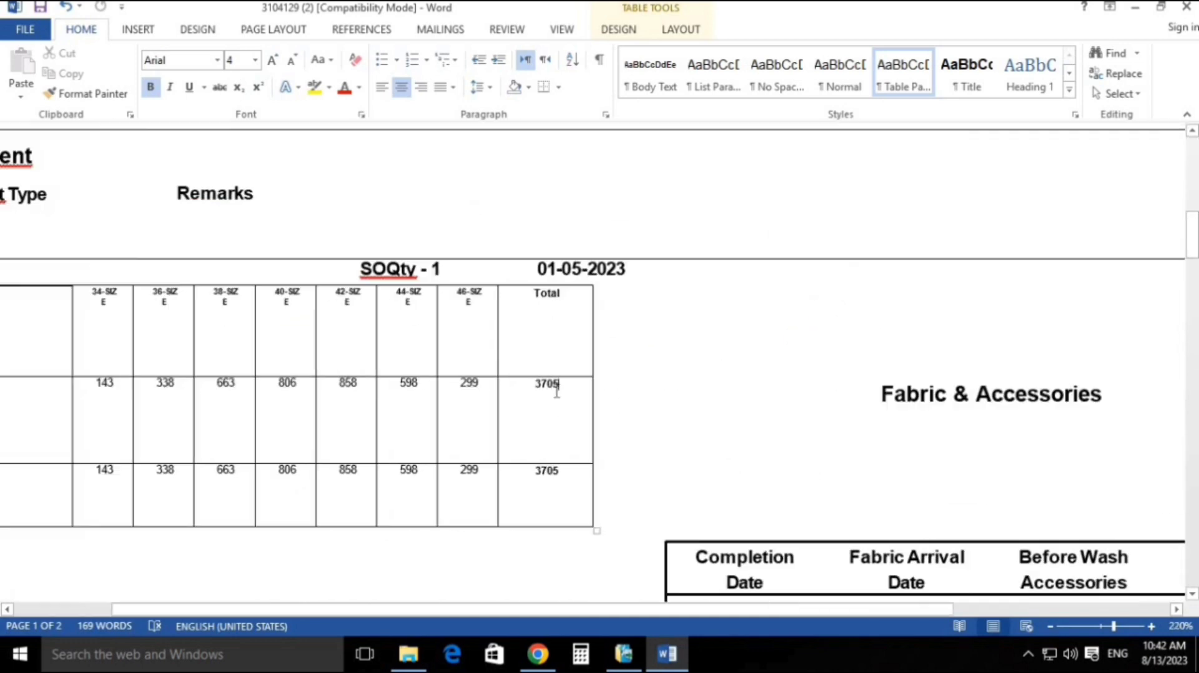
scroll(570, 460, "down", 2, "ctrl")
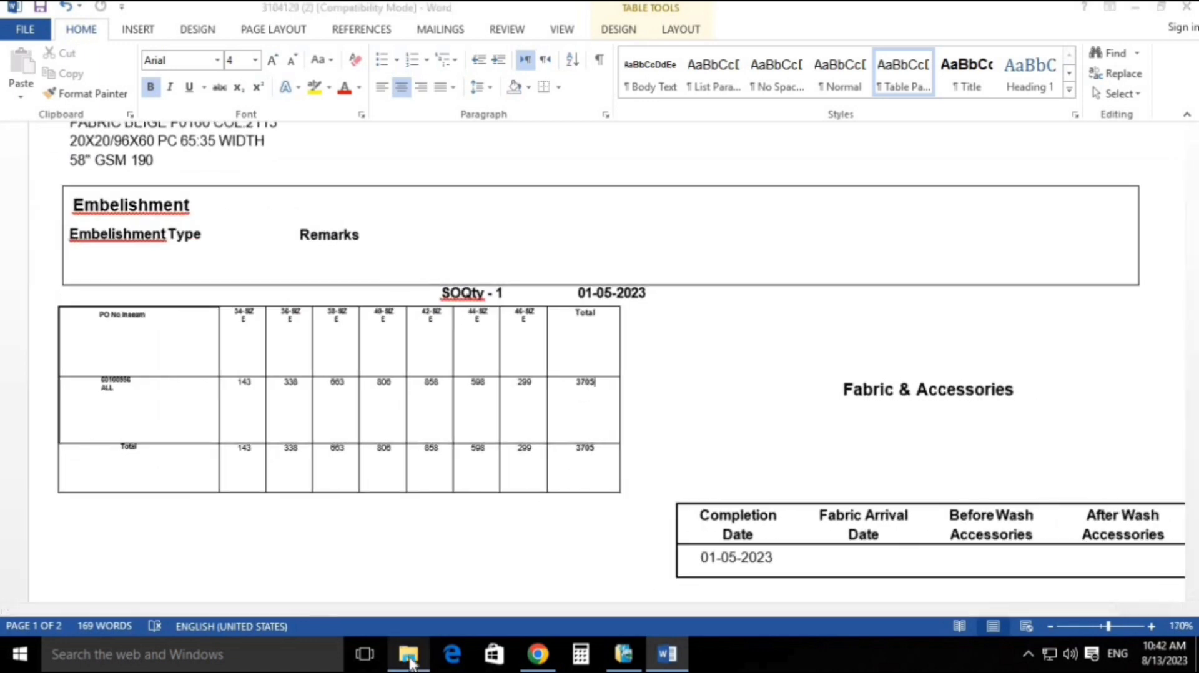
Step: Switch to File Explorer and open the Excel workbook "Copy of 3103752-PB" from the Downloads folder
left_click(408, 654)
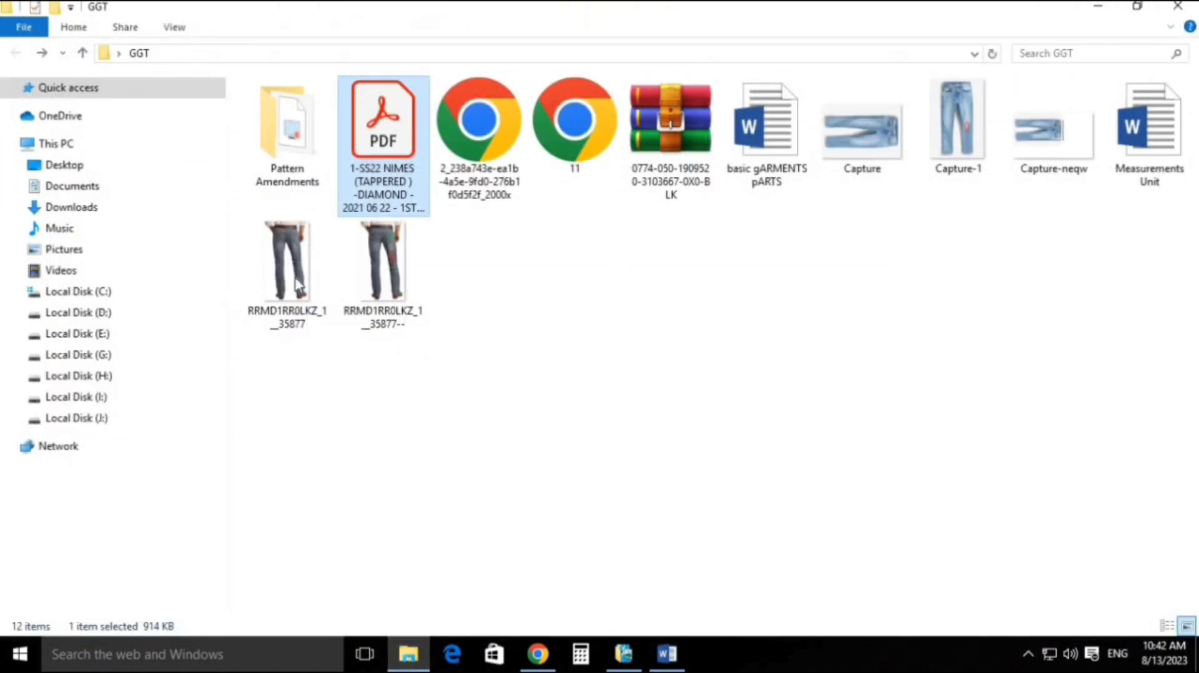
left_click(71, 166)
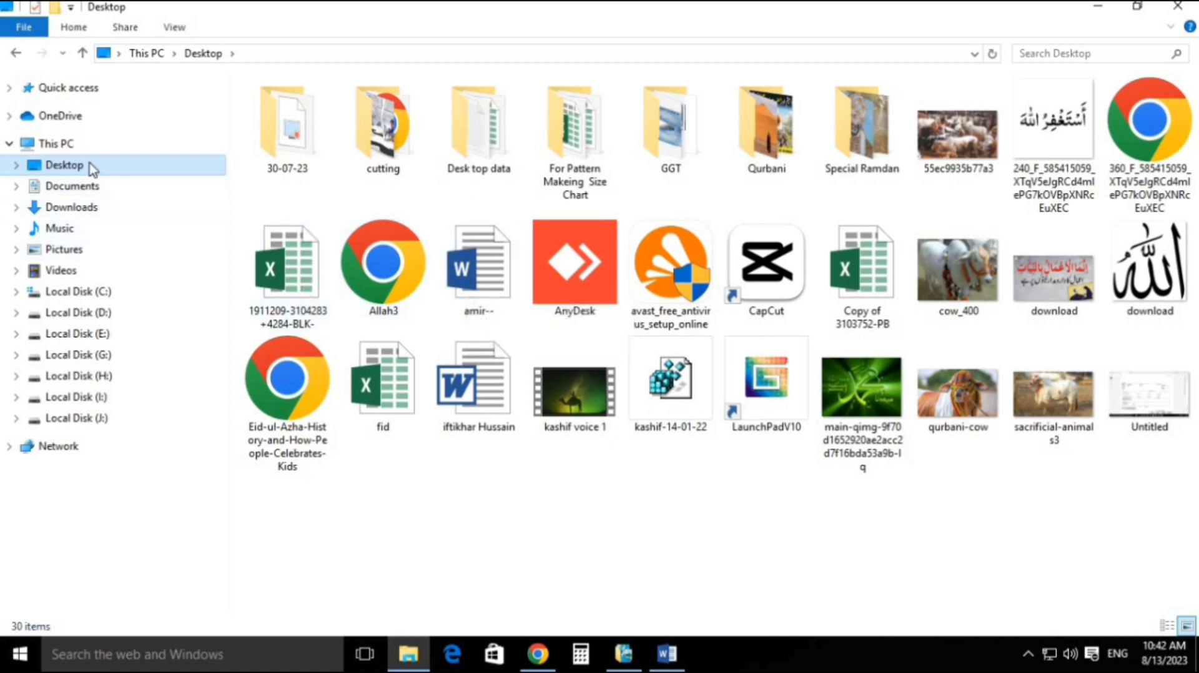
left_click(93, 206)
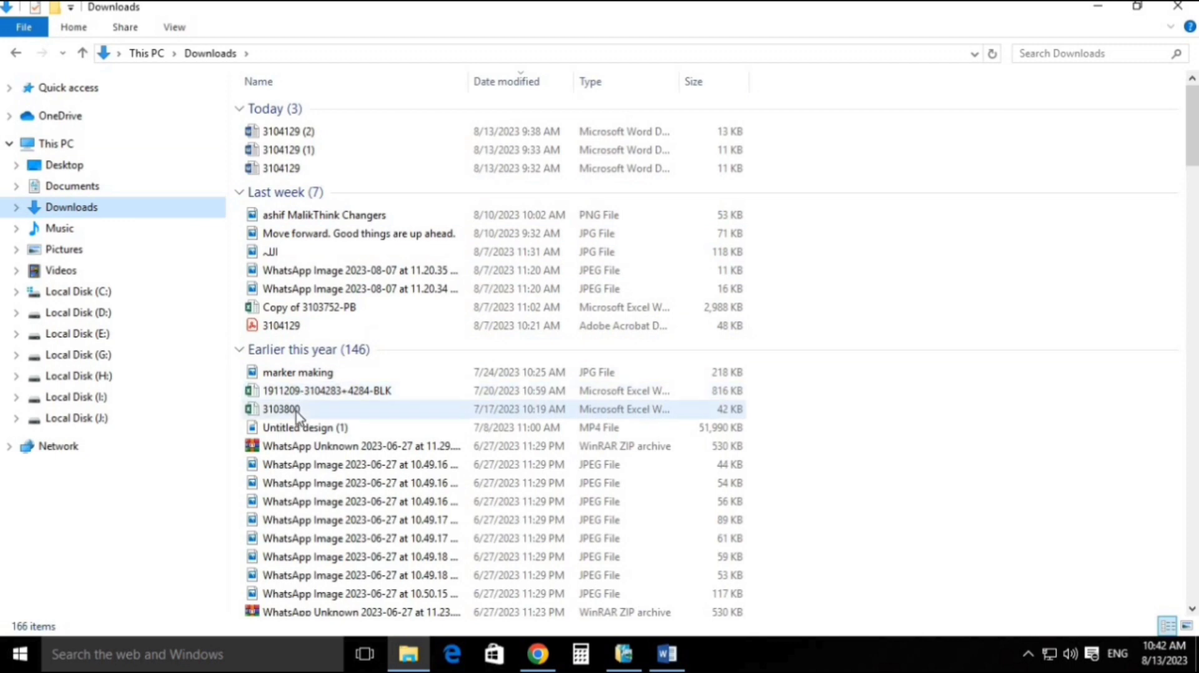
double_click(330, 308)
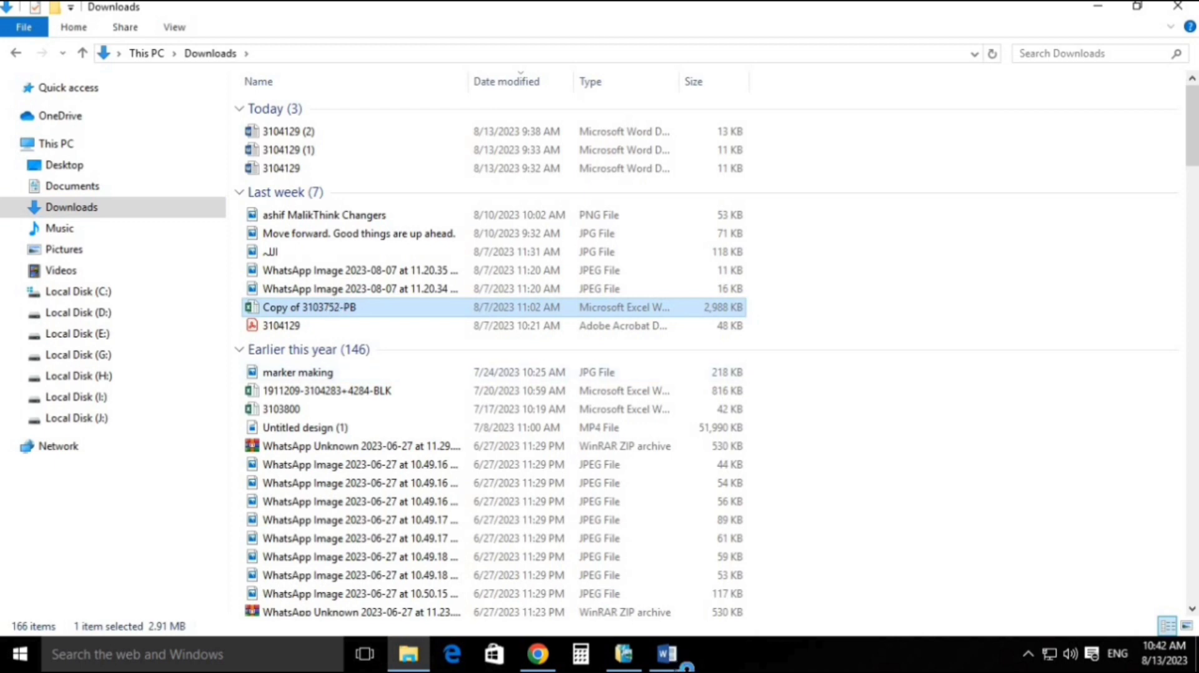
Step: Switch to the workbook "Copy of 3103752-PB" in a maximized Excel window and open its Size Break Down sheet
left_click(670, 656)
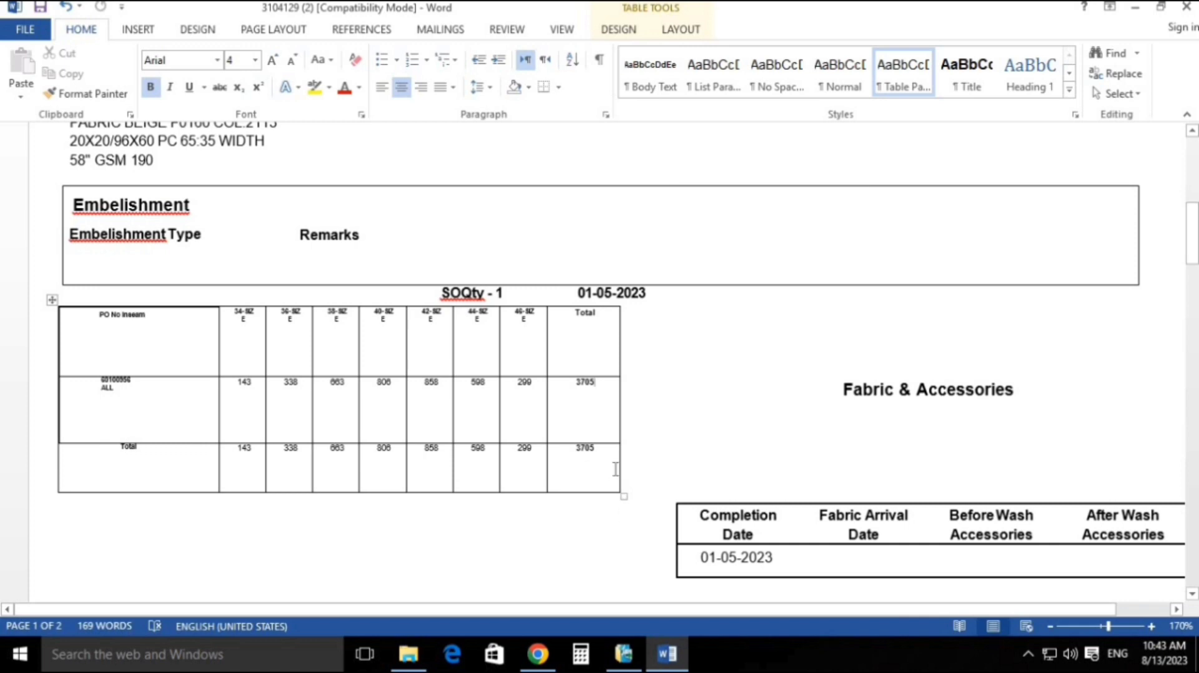
left_click(623, 654)
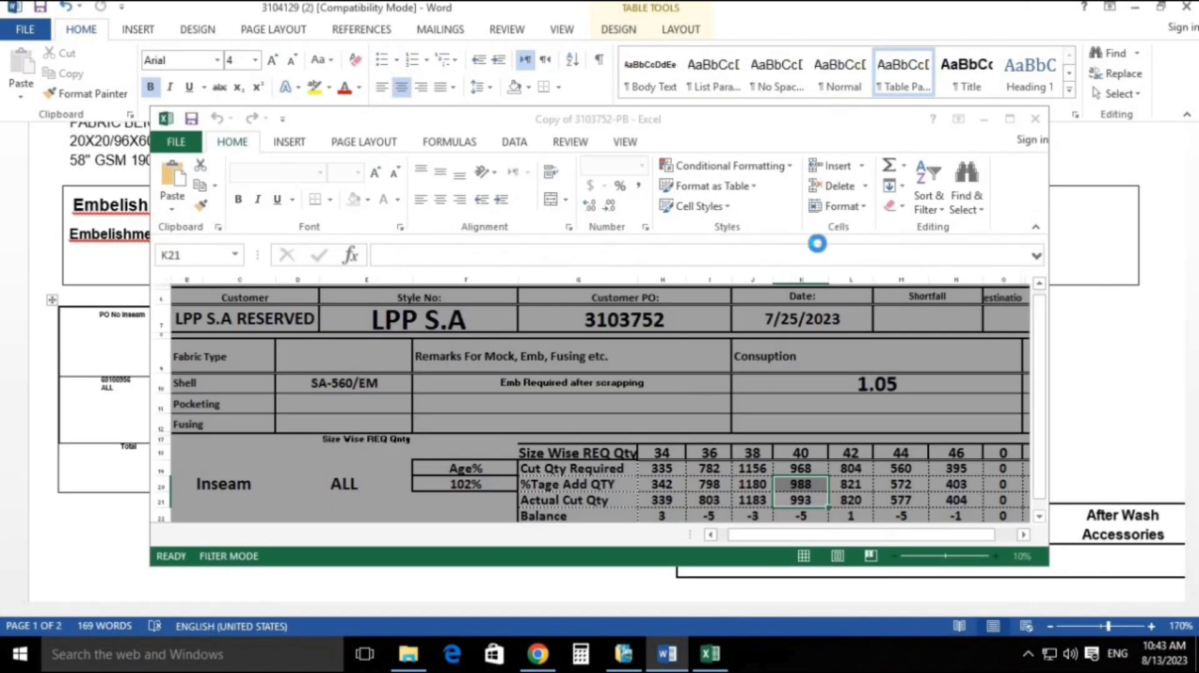
left_click(1010, 119)
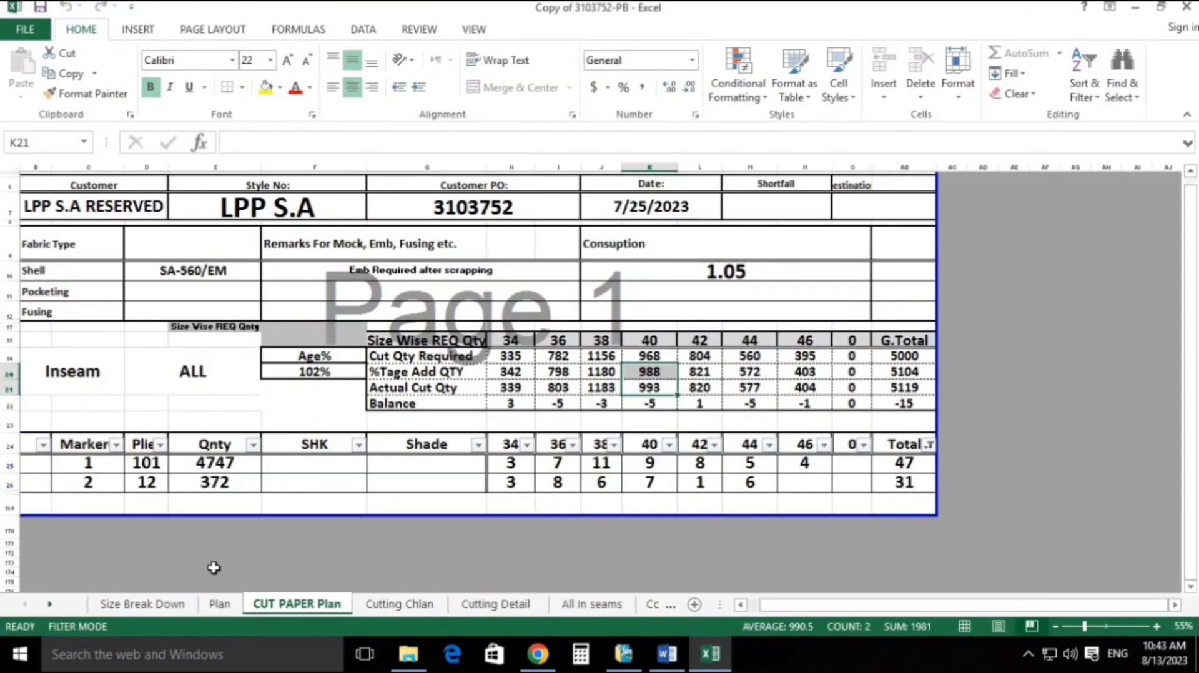
left_click(177, 606)
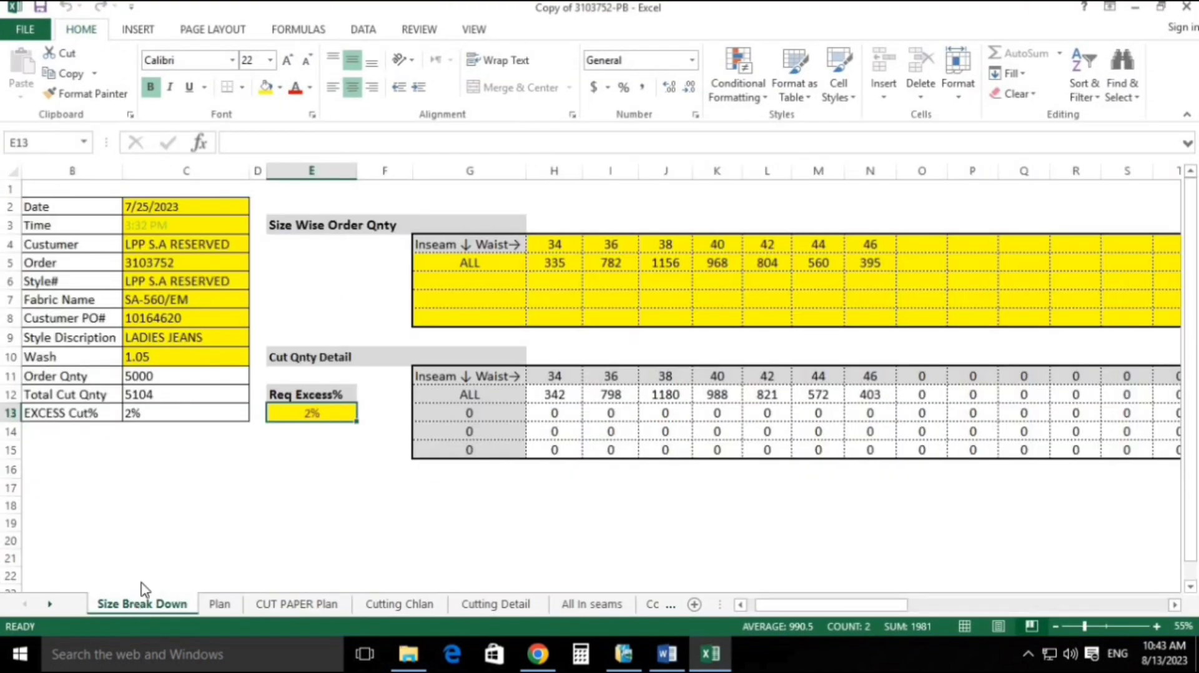
Step: Colour the waist size headings 34 to 46 red in the Size Wise Order Qnty table
left_click(568, 247)
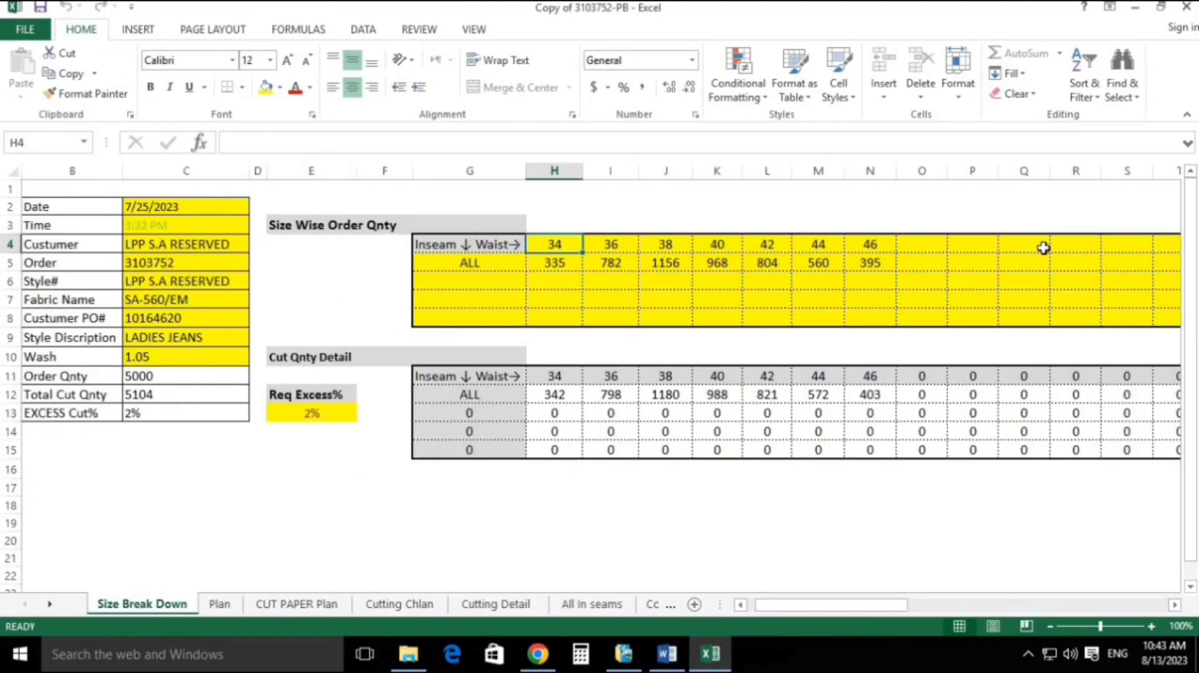
key("shift+Right")
key("shift+Right")
key("shift+Right")
key("shift+Right")
key("shift+Right")
key("shift+Right")
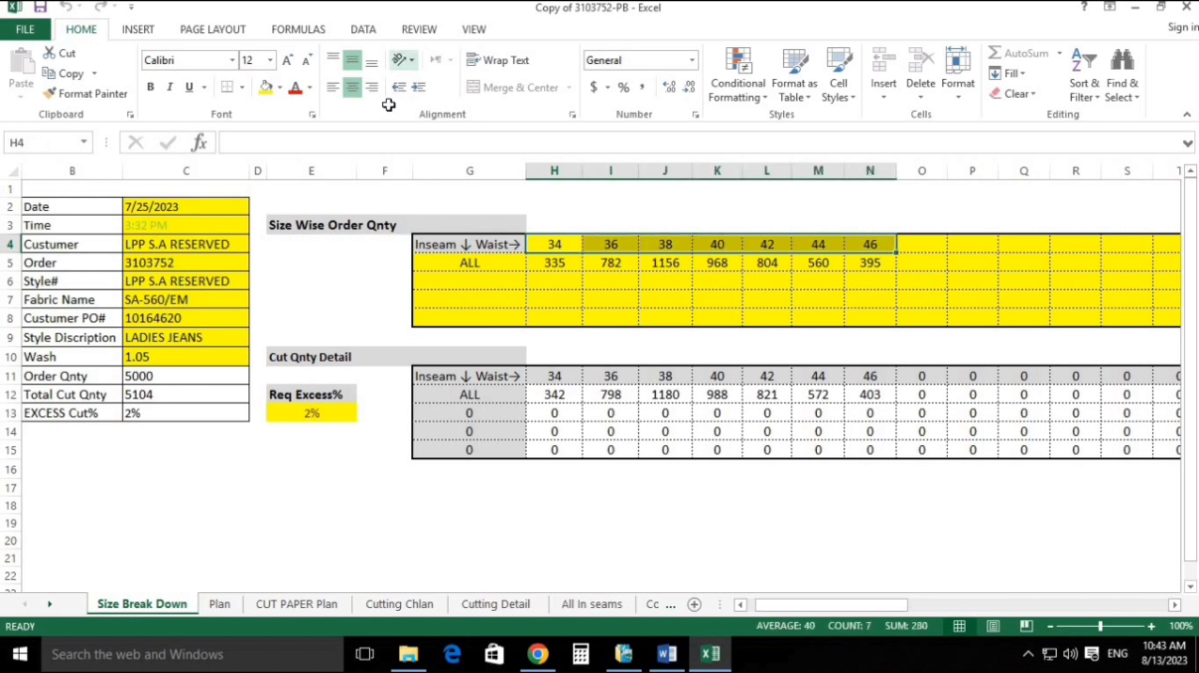
left_click(295, 87)
left_click(725, 298)
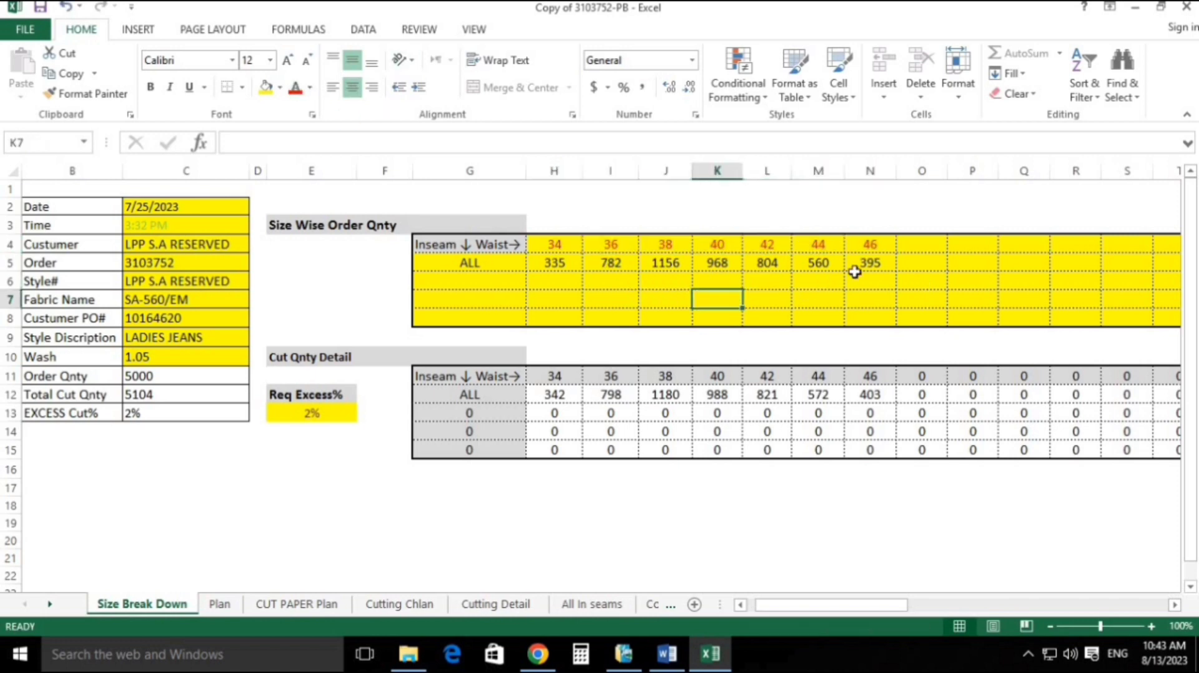
Step: Compare the workbook's waist size headings 34 to 46 with the size headings in the Word order confirmation
left_click(536, 245)
key("alt+Tab")
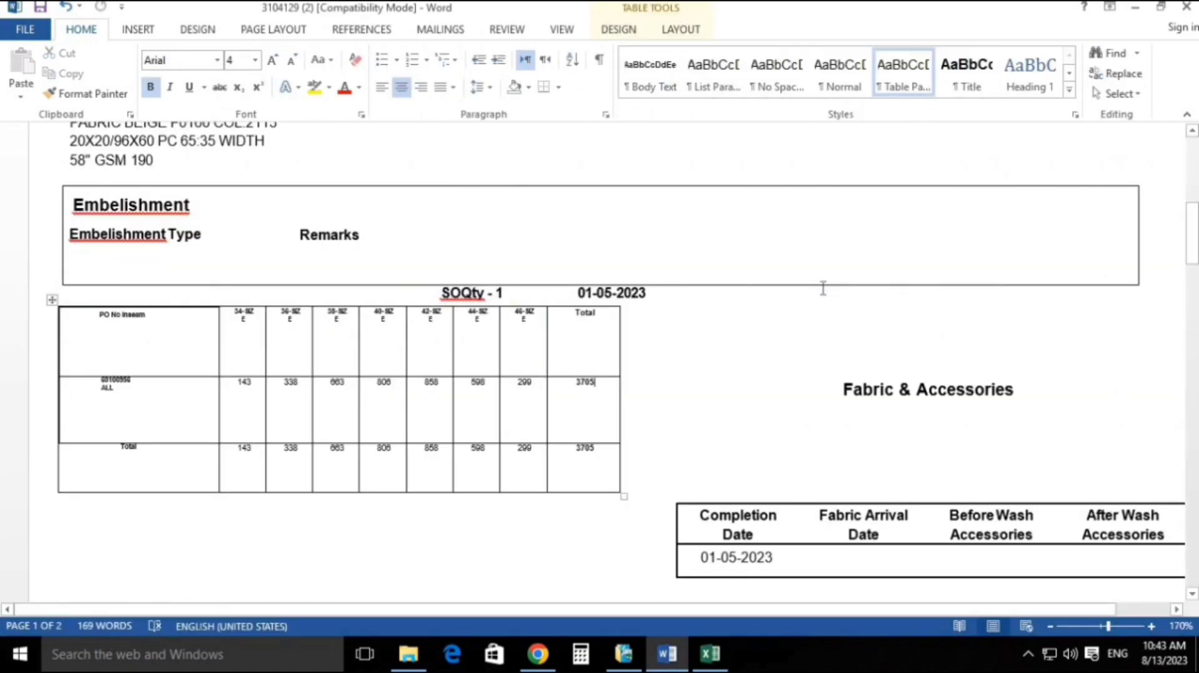
scroll(91, 500, "up", 6, "ctrl")
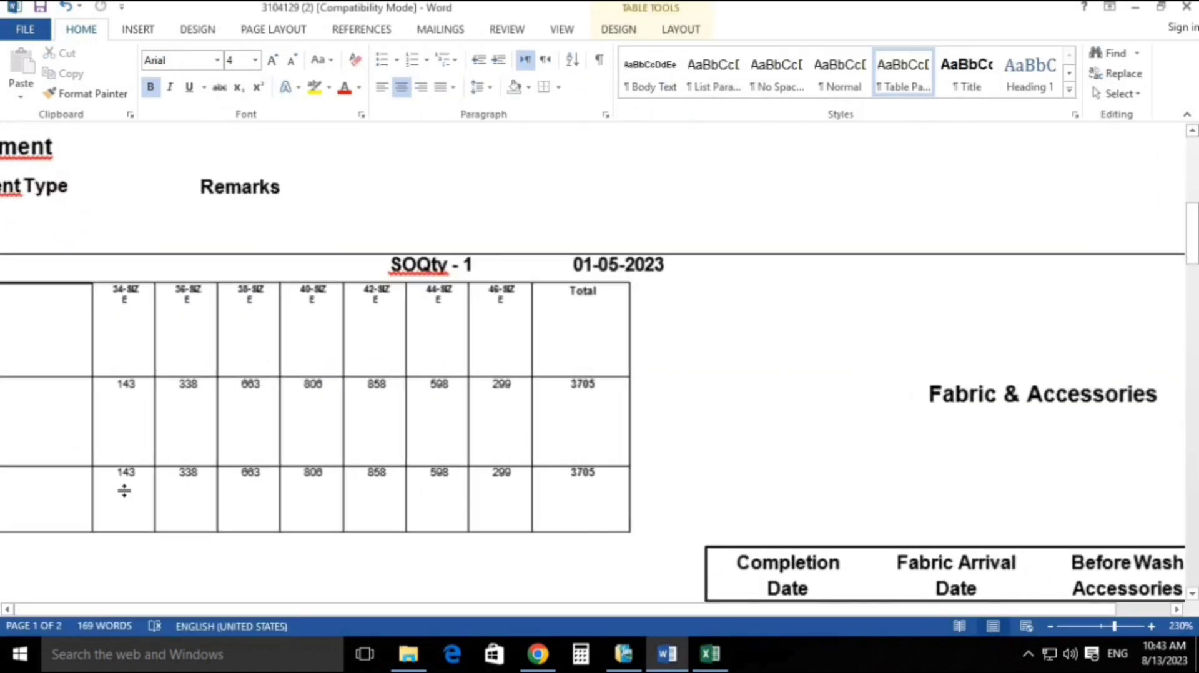
key("alt+Tab")
key("Right")
key("Right")
key("alt+Tab")
key("alt+Tab")
key("Right")
key("Right")
key("Right")
key("alt+Tab")
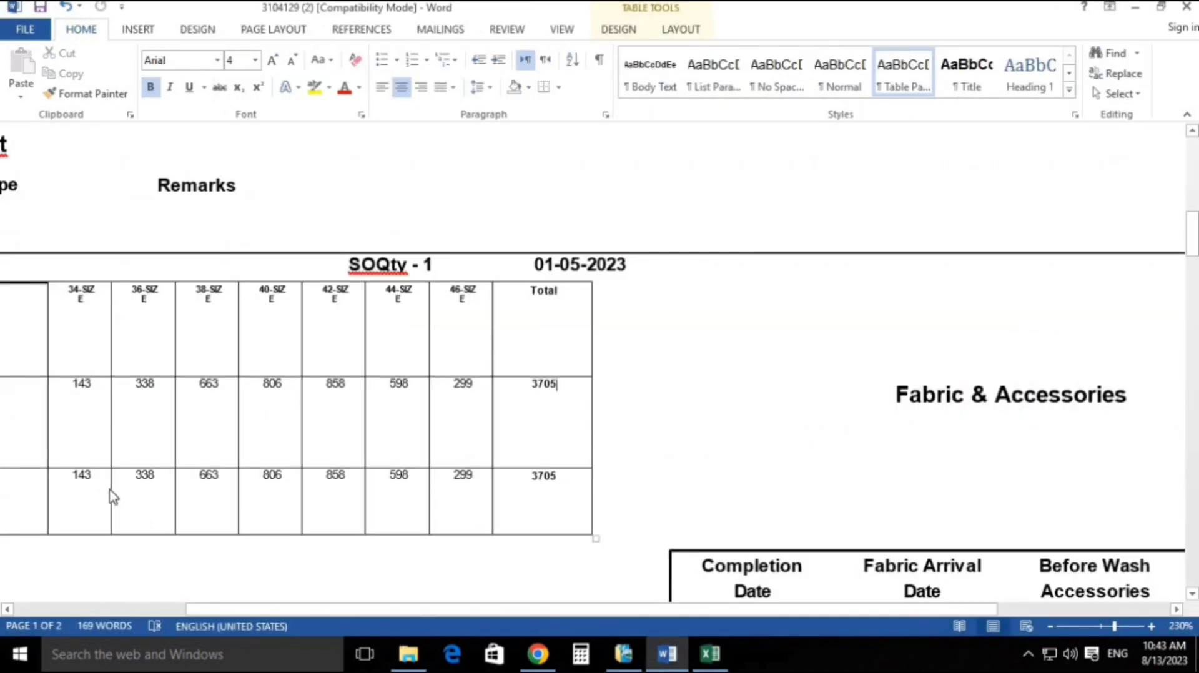
key("alt+Tab")
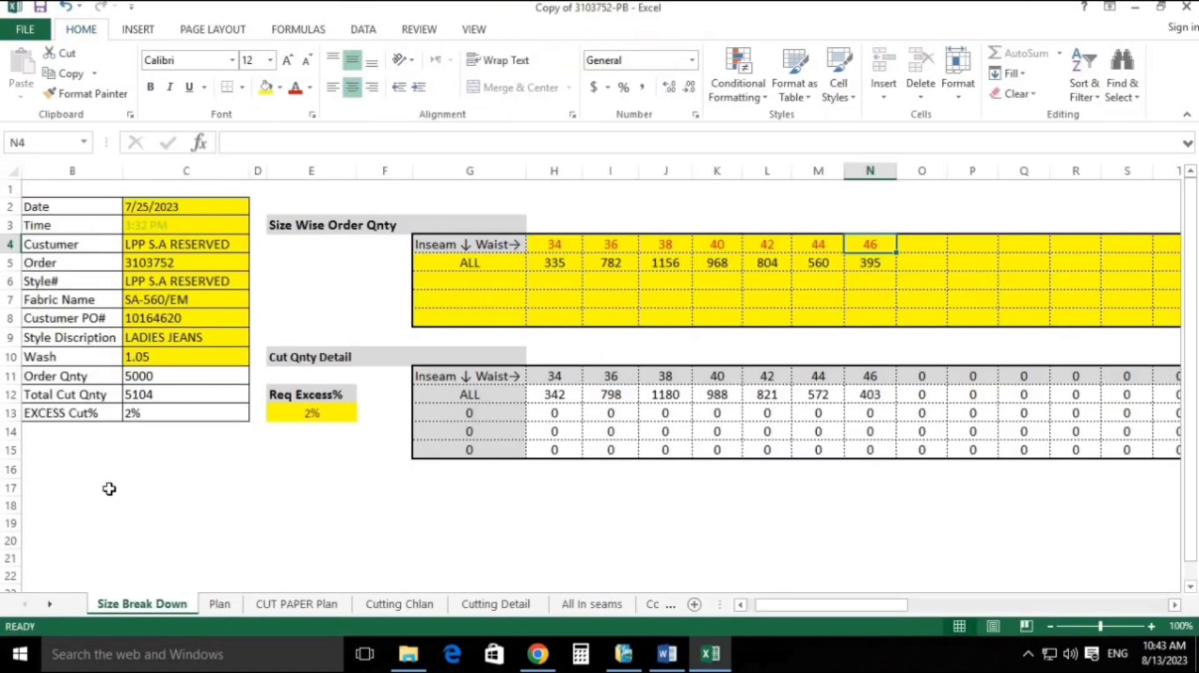
Step: Set the size 34 quantity in the ALL row of the Size Wise Order Qnty table to 143, as in the order confirmation
key("Left")
key("Left")
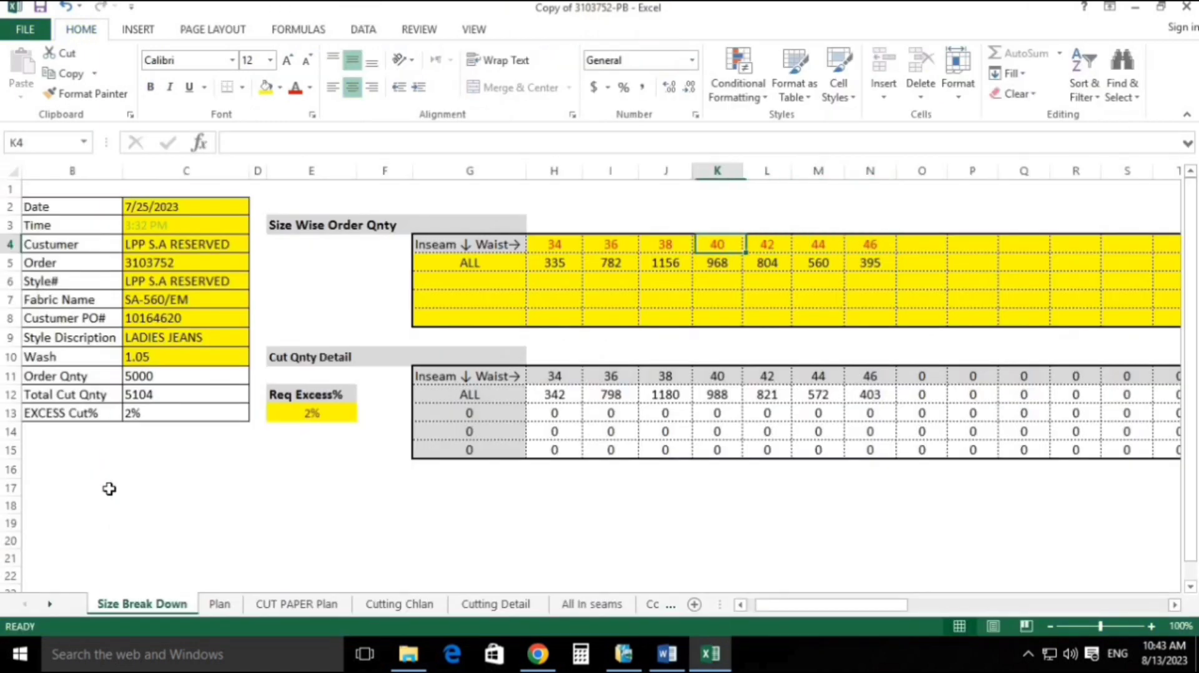
key("Left")
key("Left")
key("Left")
key("Down")
key("Left")
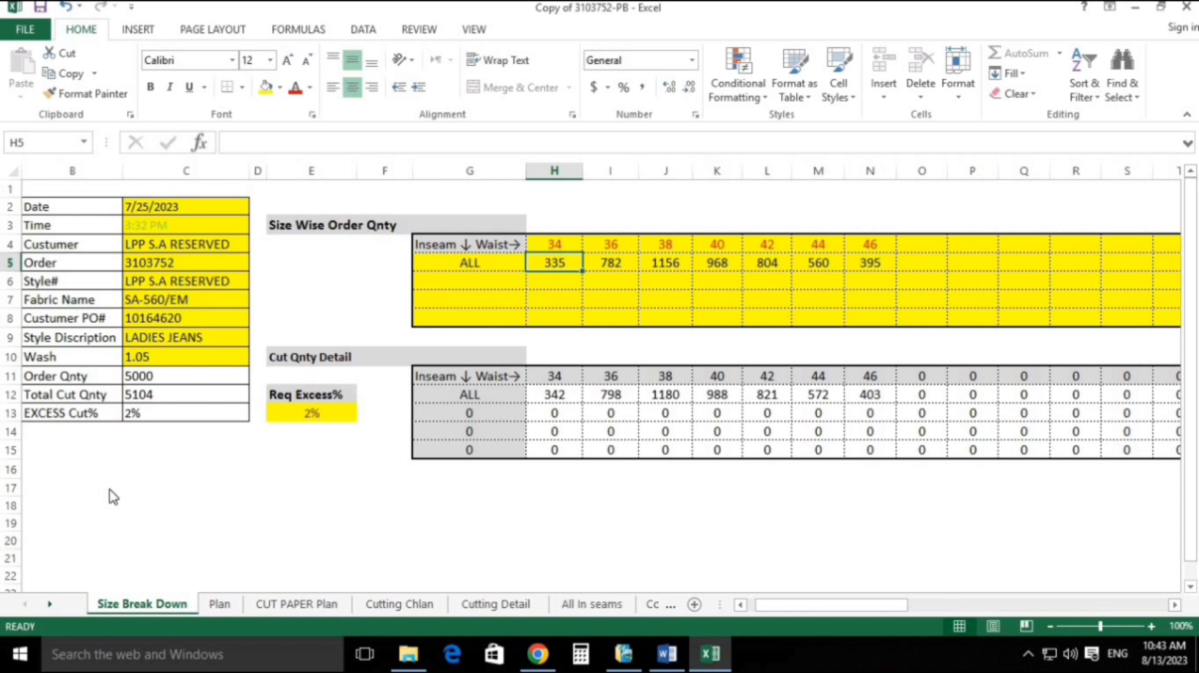
key("alt+Tab")
key("alt+Tab")
type("143")
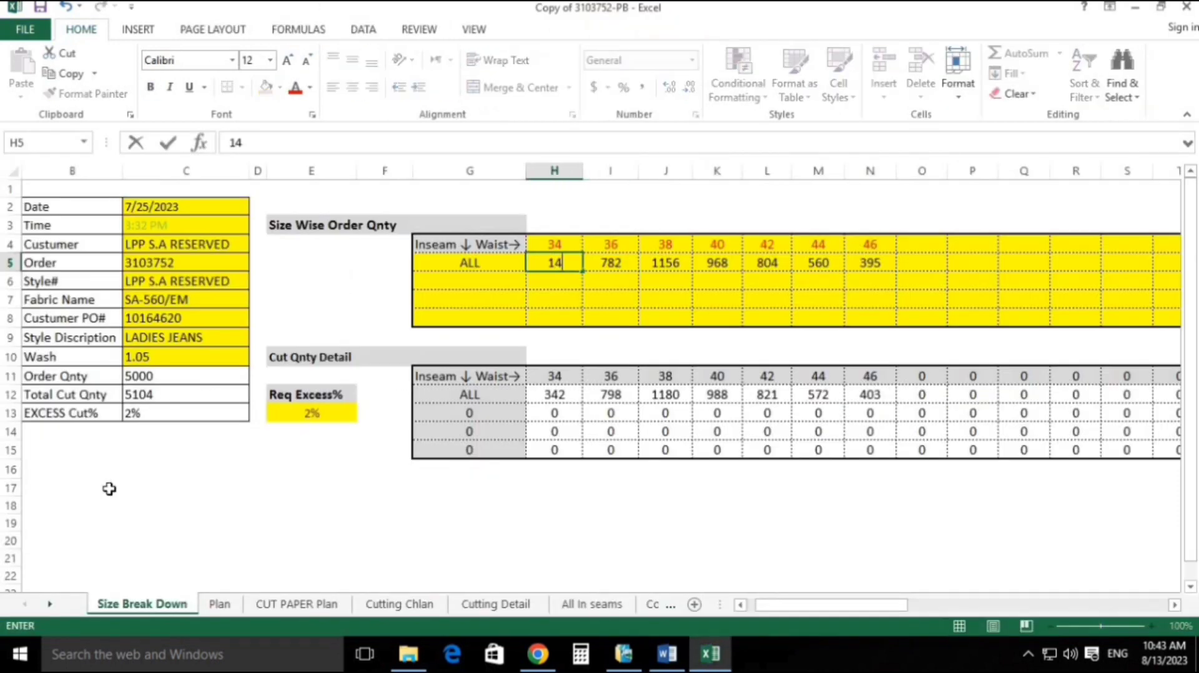
key("Right")
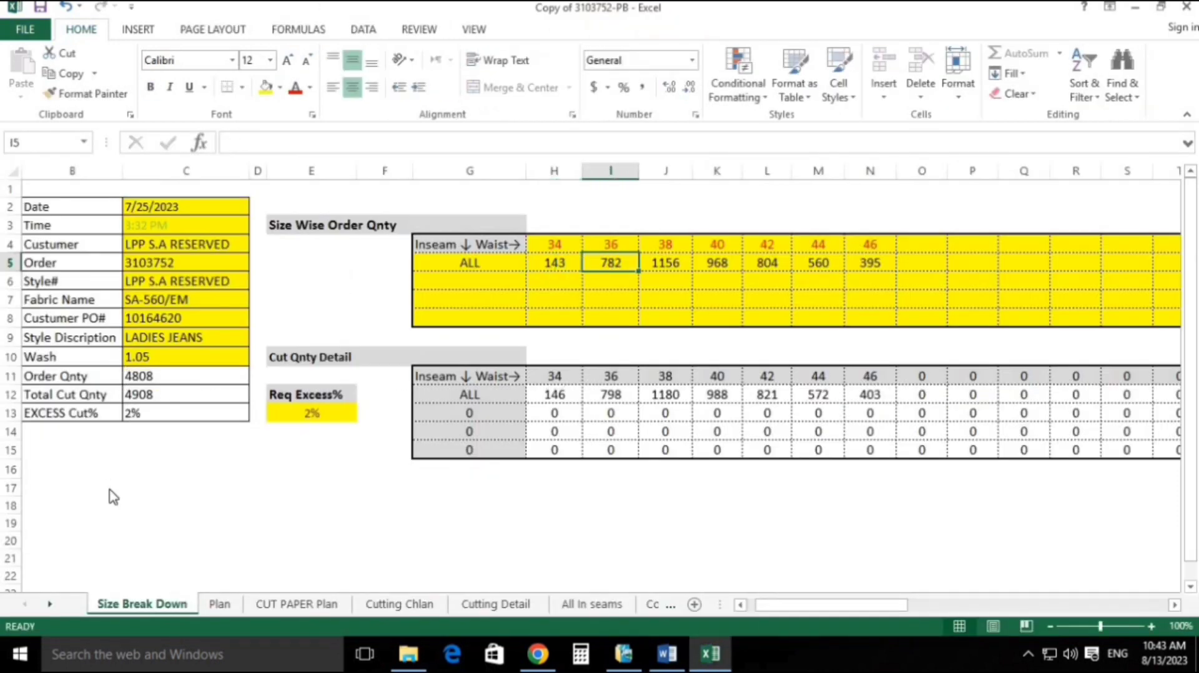
Step: Set the size 36 order quantity to 338, taken from the Word size quantity table
key("alt+Tab")
key("alt+Tab")
type("3238")
key("BackSpace")
key("BackSpace")
key("BackSpace")
type("38")
key("Return")
Step: Set the size 38 order quantity to 663, taken from the Word size quantity table
key("alt+Tab")
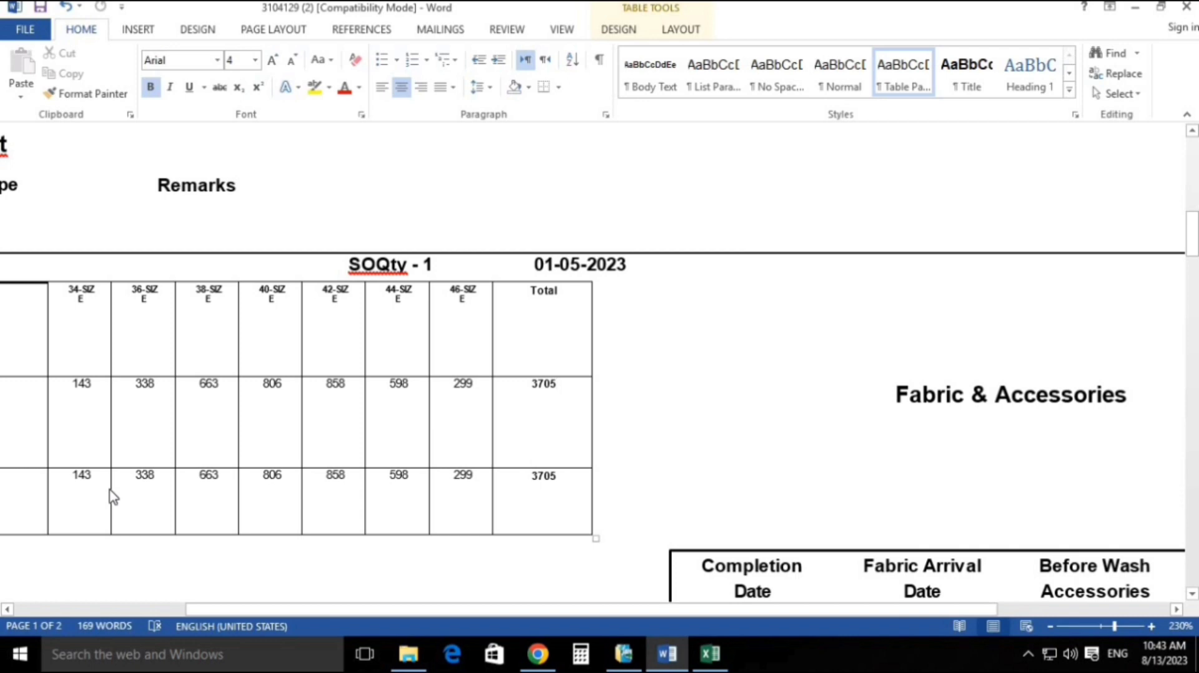
key("alt+Tab")
key("Up")
key("Right")
type("663")
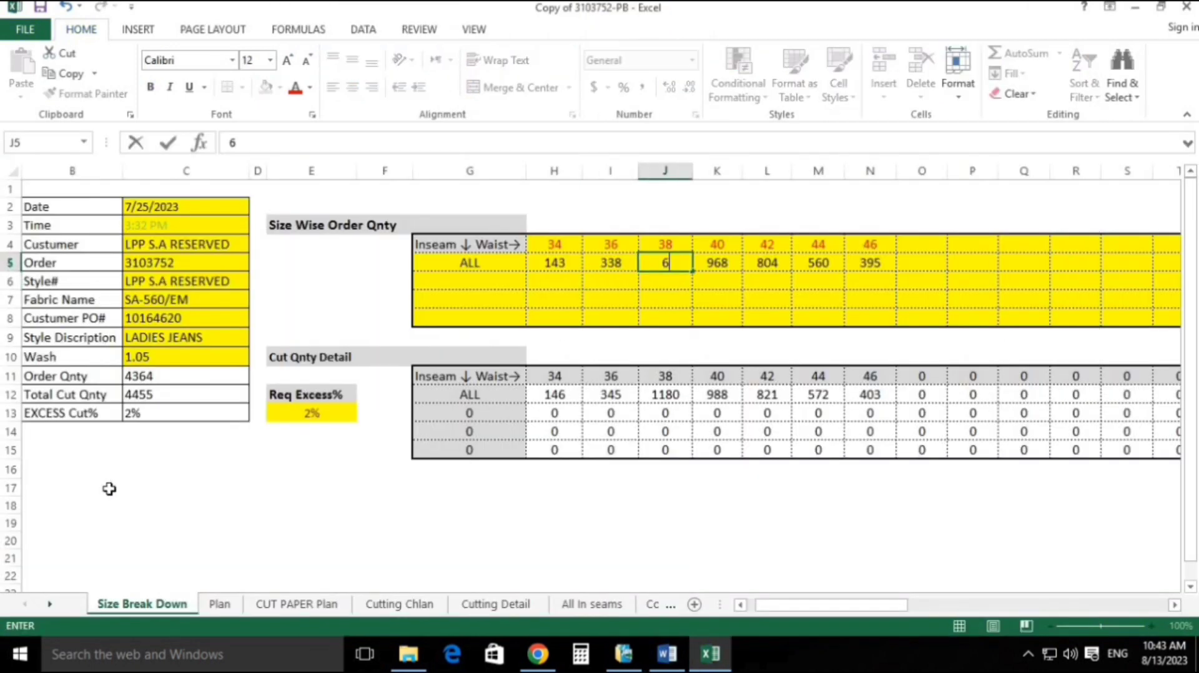
key("Return")
Step: Check the size 40 quantity in the Word order confirmation and set the workbook's size 40 order quantity to 806
key("Up")
key("Right")
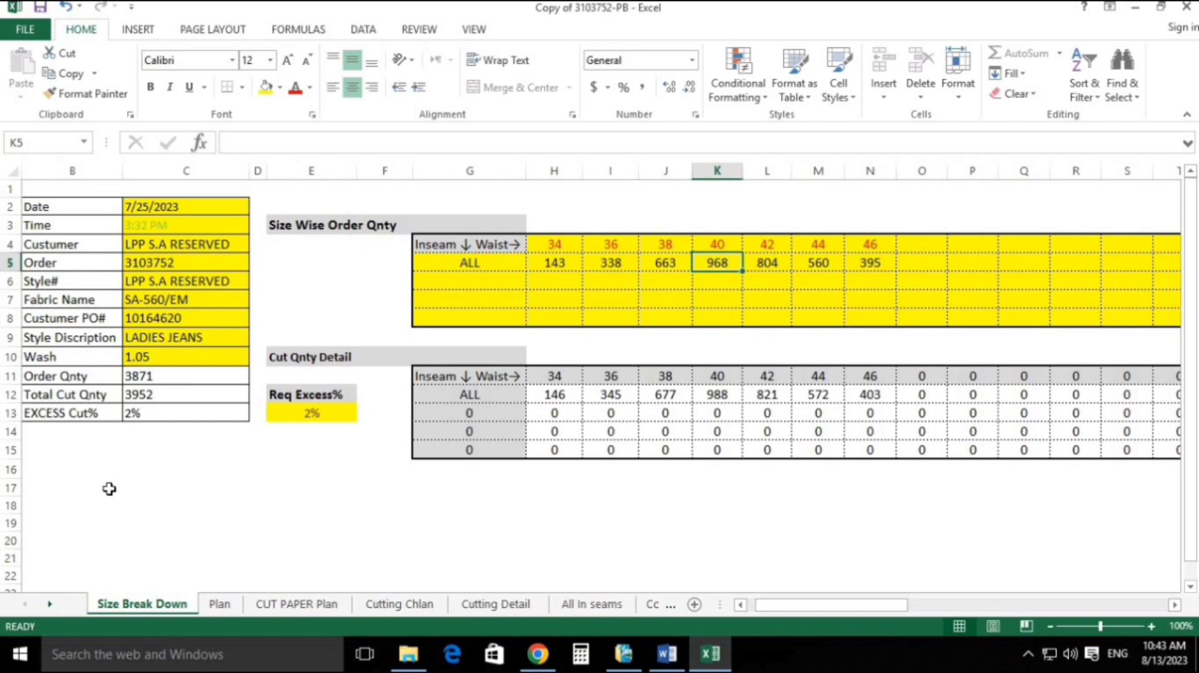
key("alt+Tab")
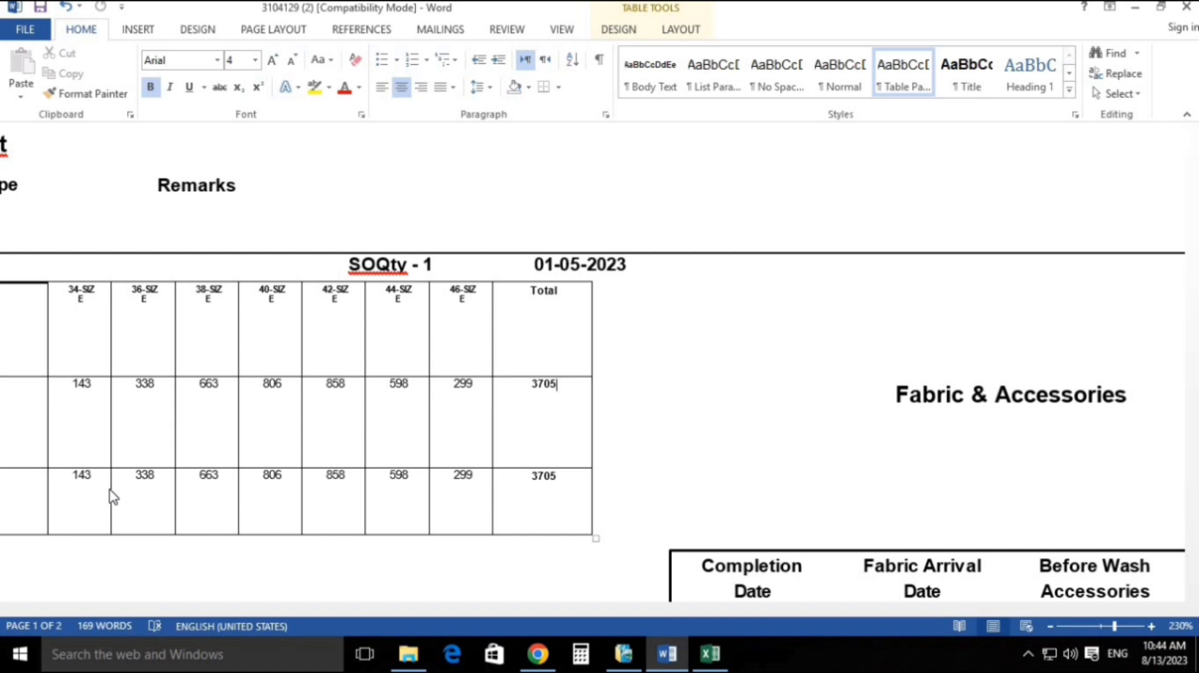
key("alt+Tab")
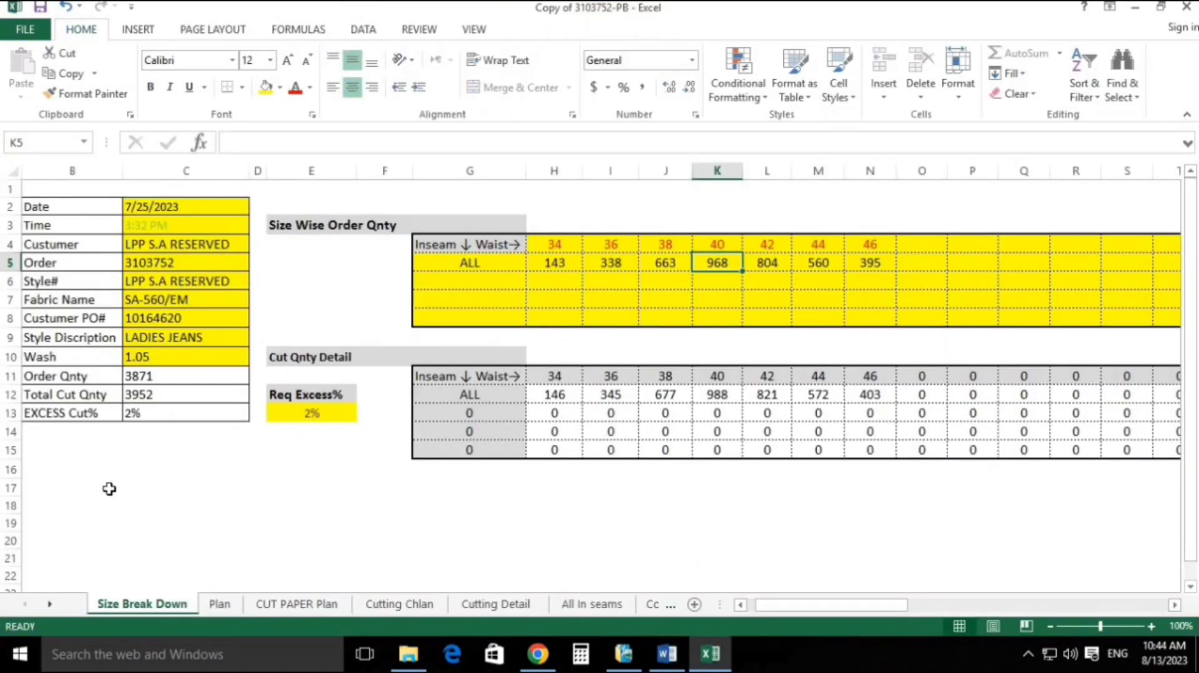
key("alt+Tab")
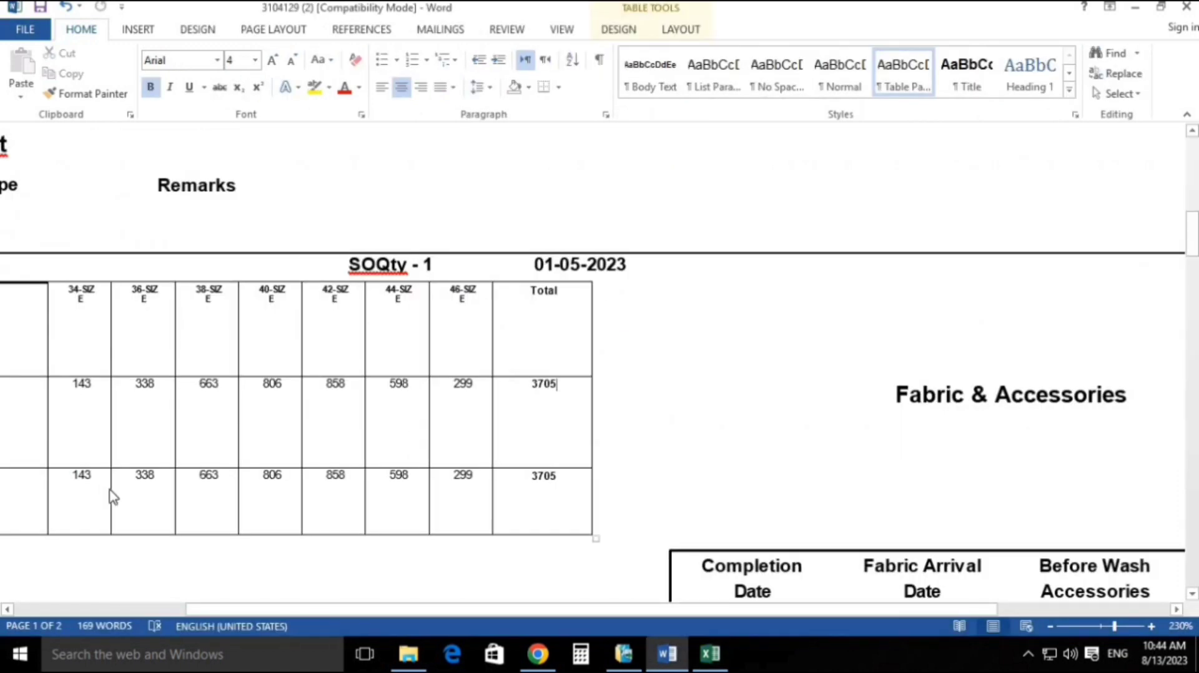
key("alt+Tab")
key("alt+Tab")
key("alt+Tab")
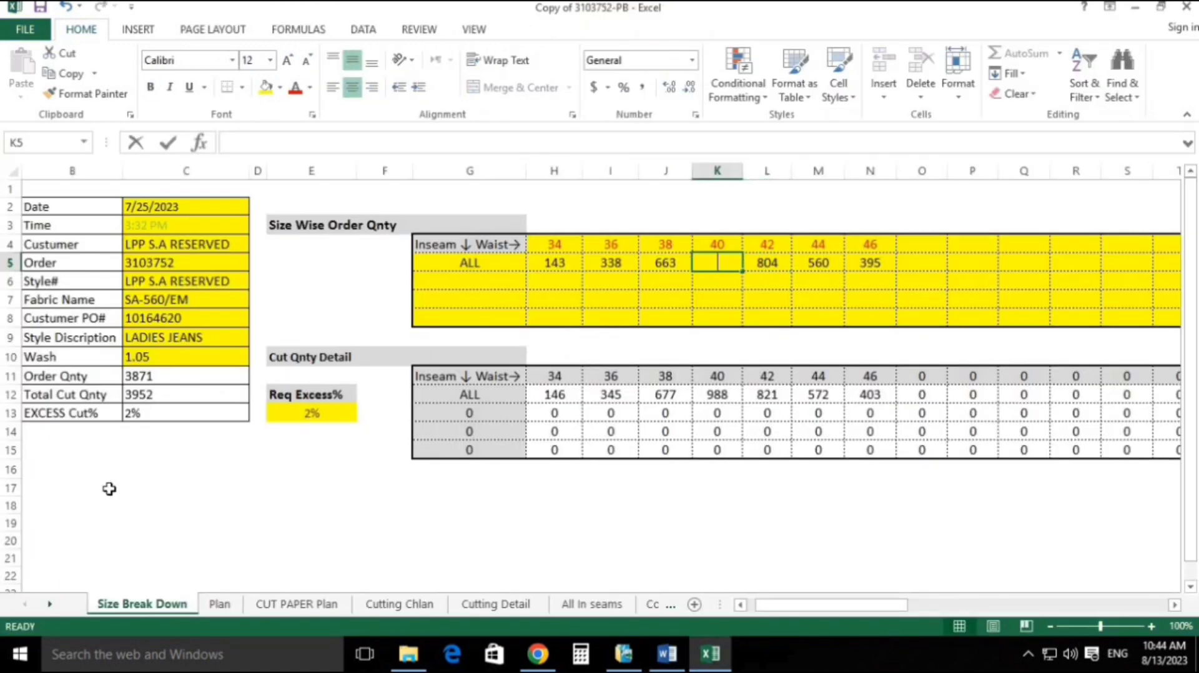
key("alt+Tab")
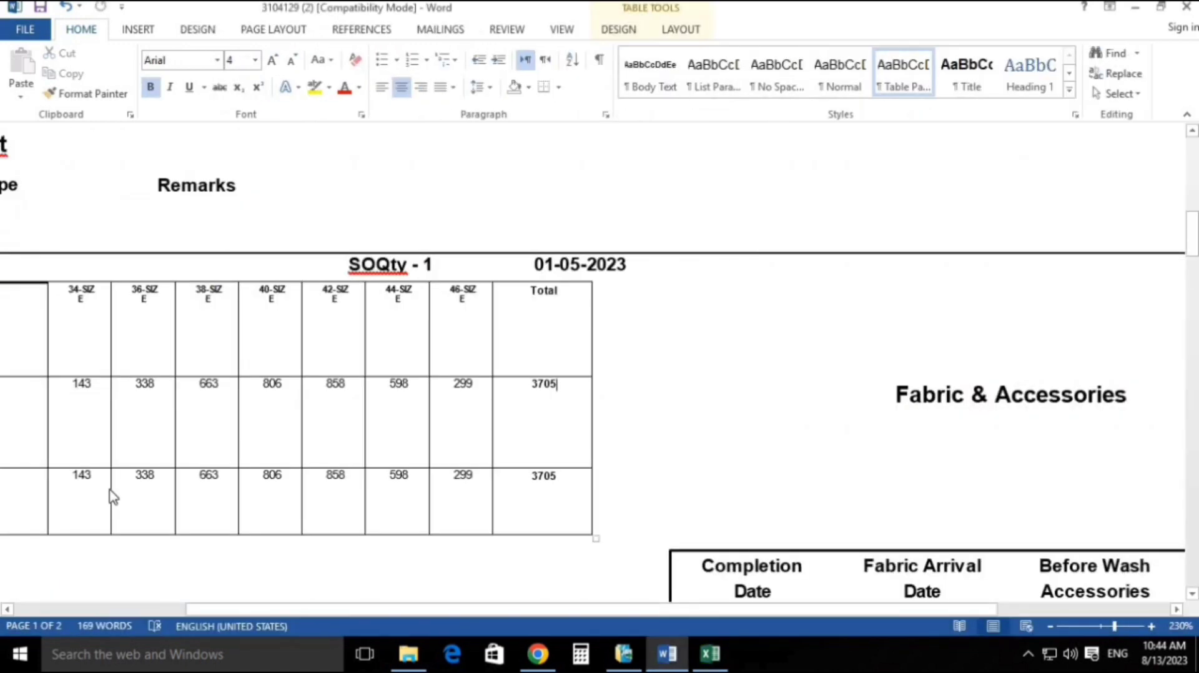
key("alt+Tab")
Step: Set the order quantities for size 42 to 858 and size 44 to 598 in the ALL row
key("Right")
key("Up")
type("858")
key("Right")
key("alt+Tab")
key("alt+Tab")
type("598")
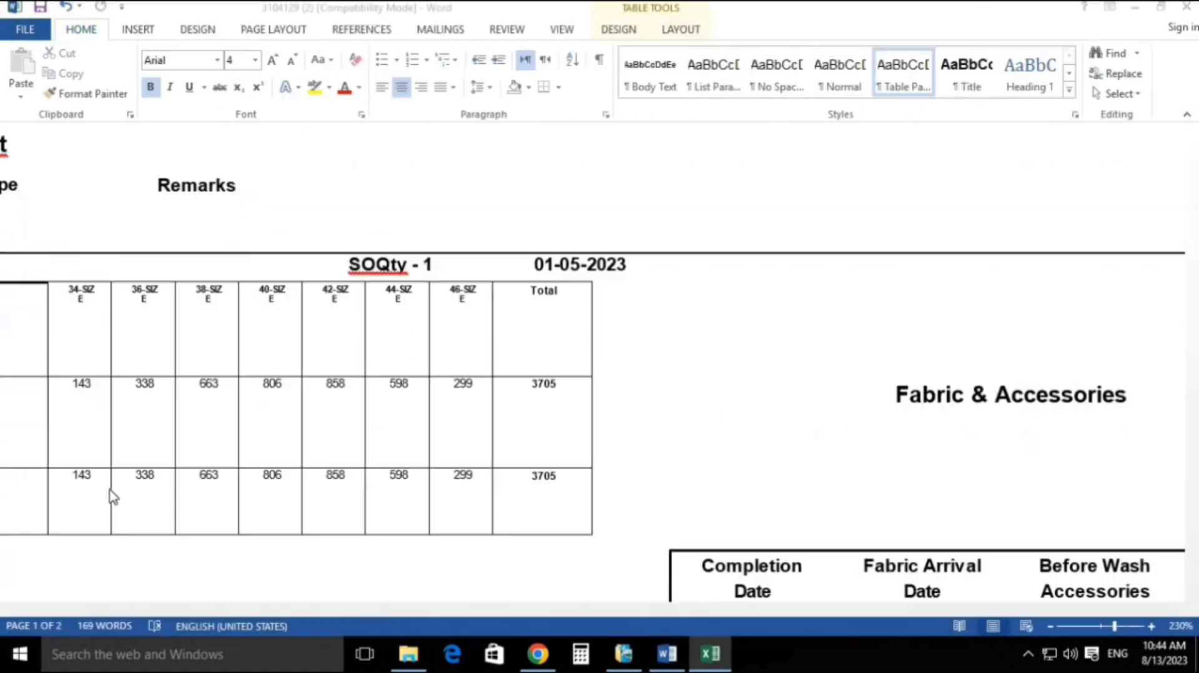
Step: Enter 3705 as the size 46 order quantity in the ALL row
key("alt+Tab")
key("alt+Tab")
key("Right")
type("3705")
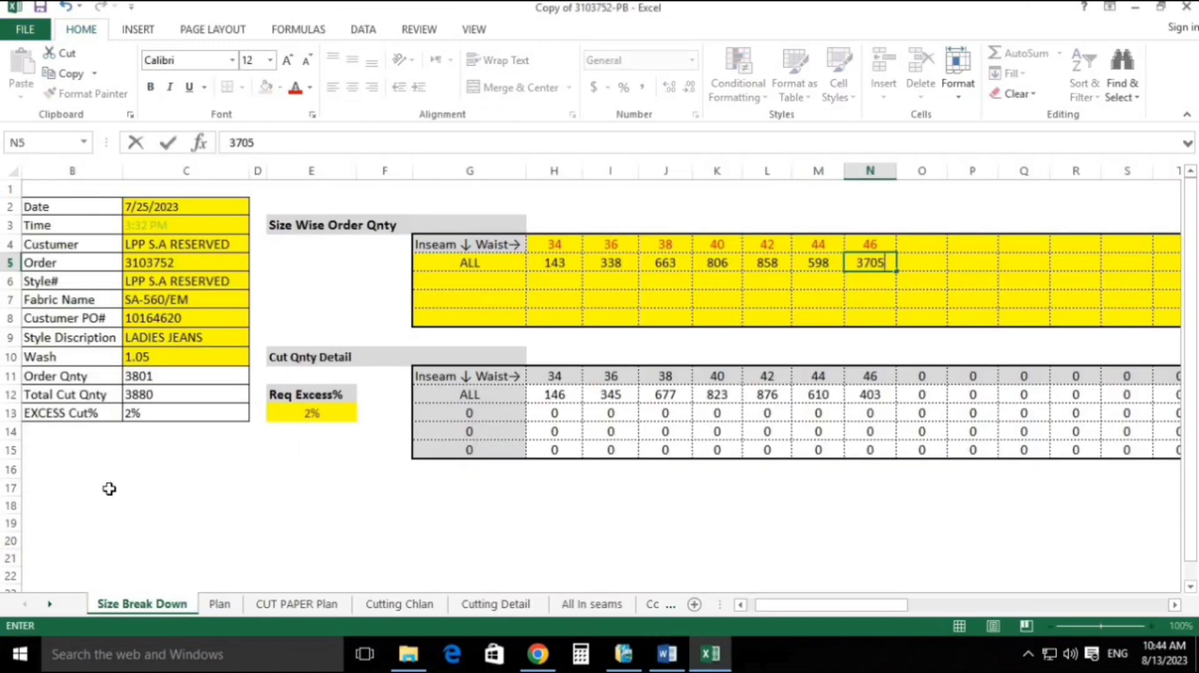
key("ctrl+Return")
Step: Set the size 46 order quantity to 299 as in the order confirmation, and colour the Order Qnty value red
key("alt+Tab")
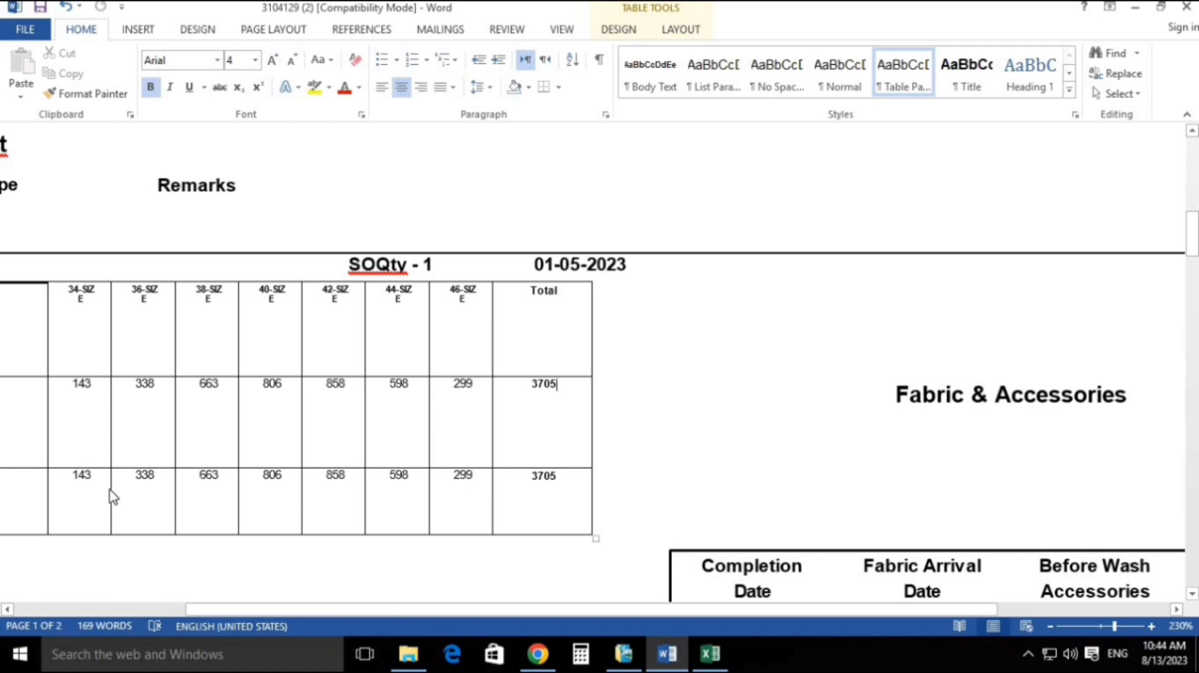
key("alt+Tab")
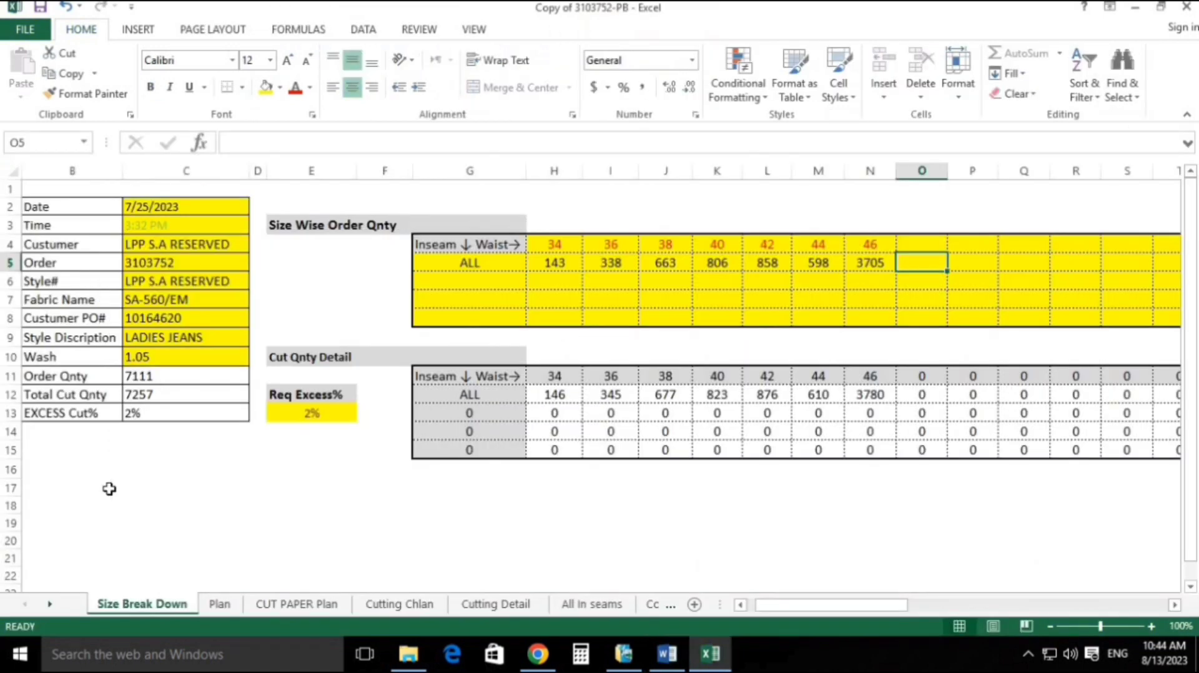
key("Left")
type("299")
key("Return")
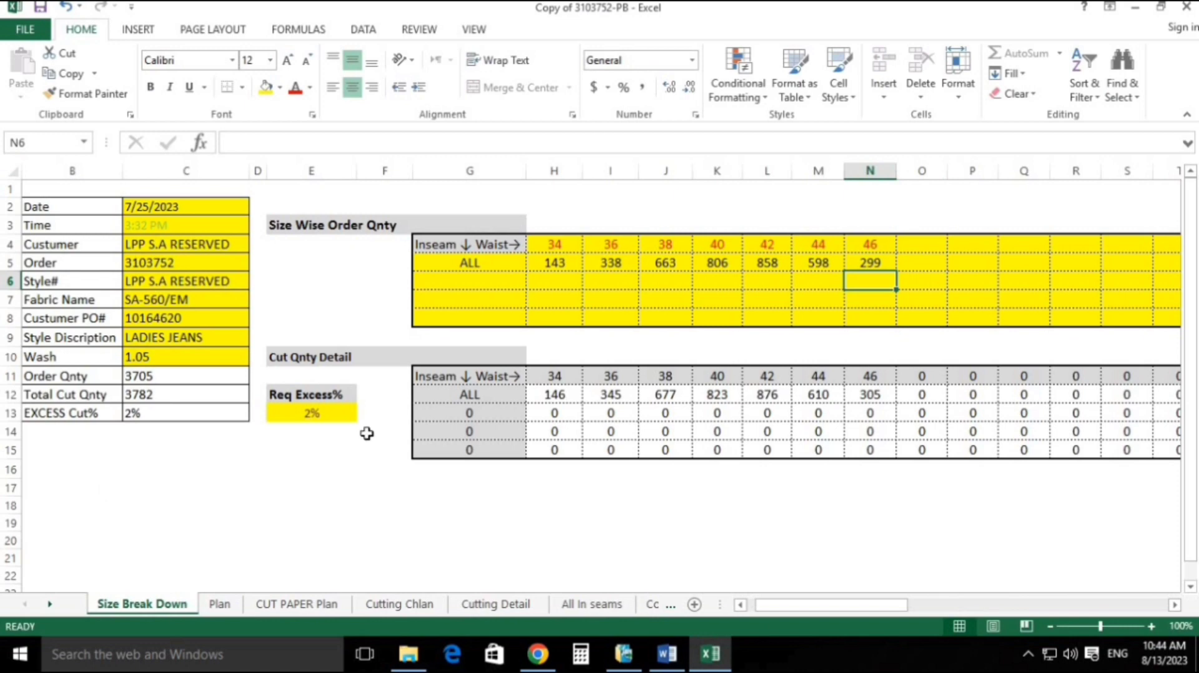
left_click(139, 376)
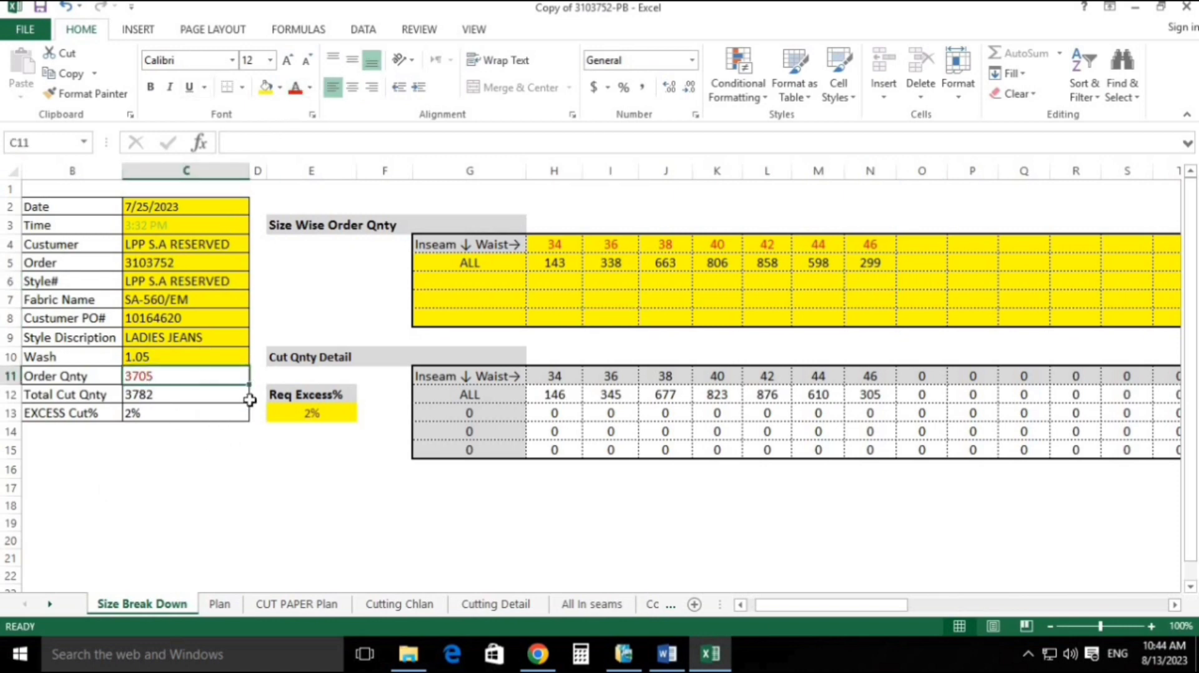
Step: Try to clear the size 34 to 46 ratios of markers 1 and 2 on the CUT PAPER Plan sheet
left_click(219, 604)
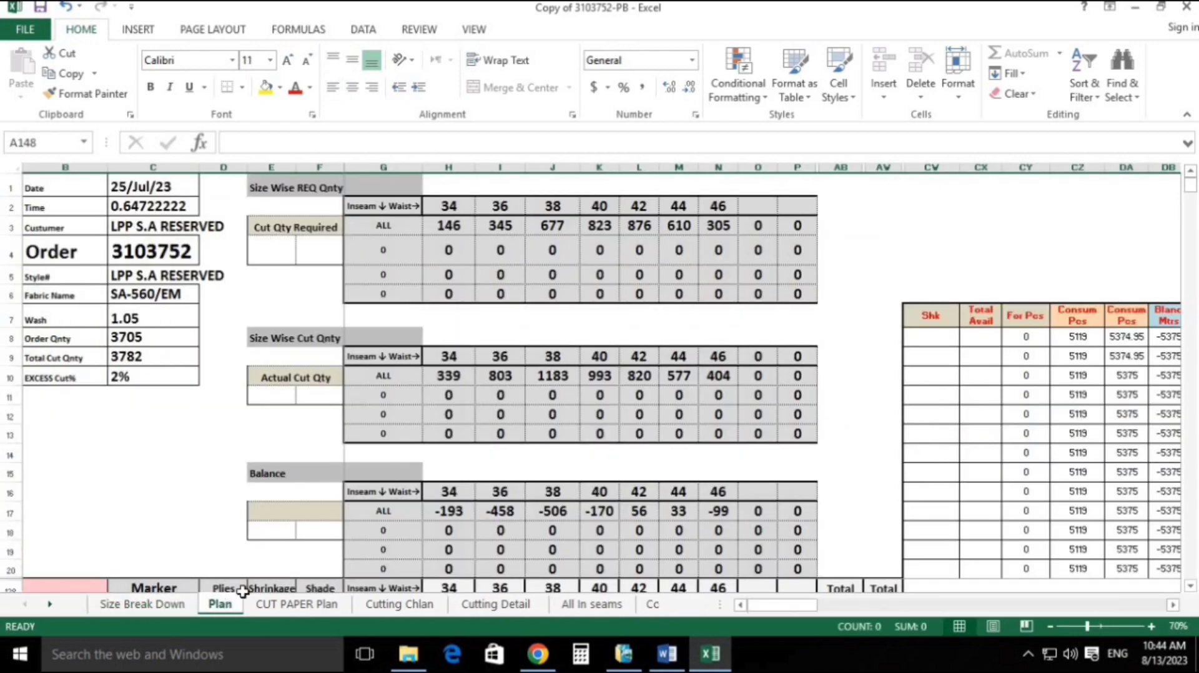
left_click(288, 604)
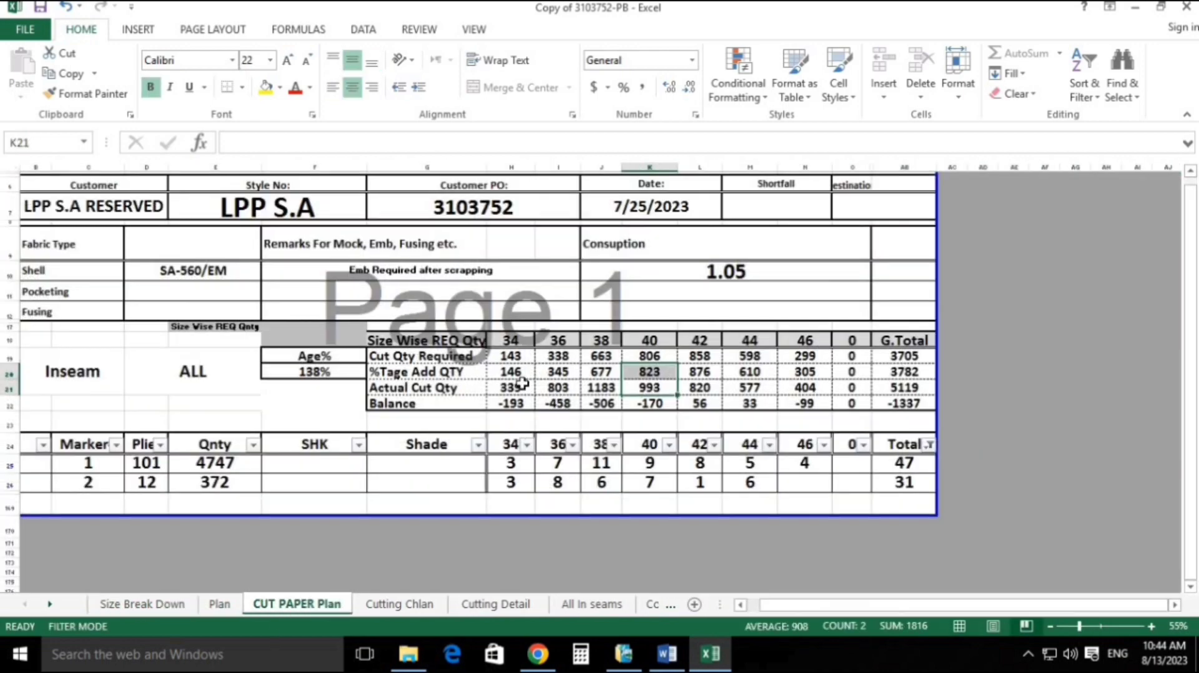
left_click_drag(520, 475, 909, 467)
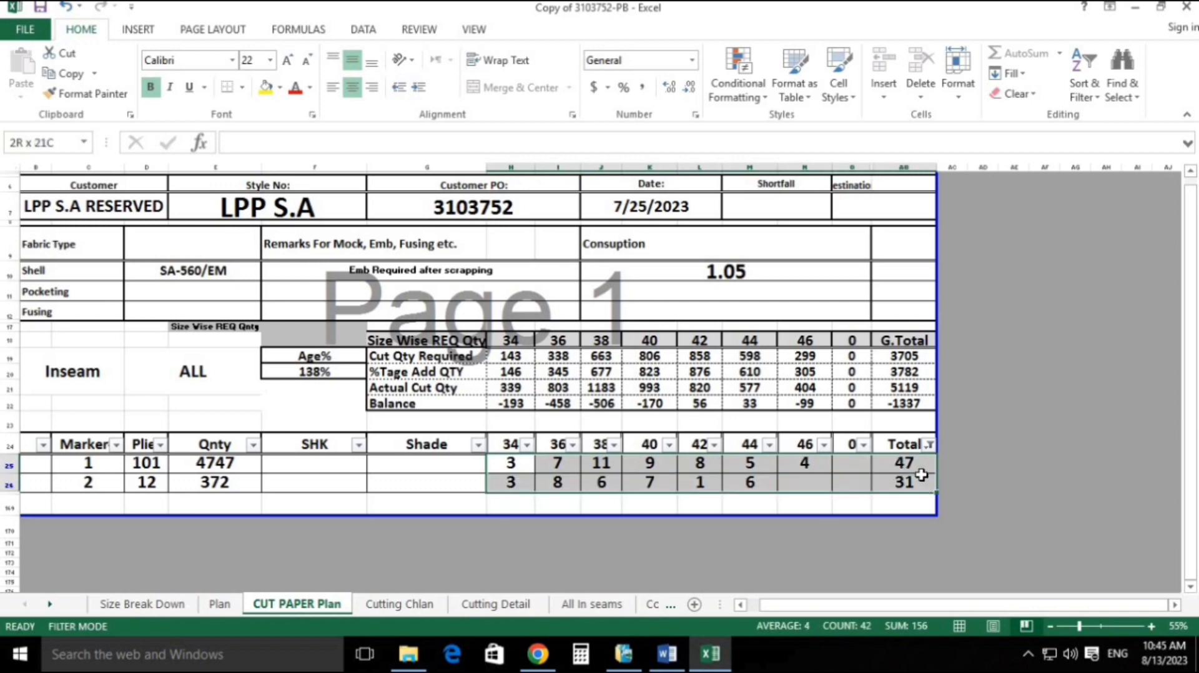
left_click(903, 482)
left_click_drag(514, 465, 793, 486)
key("Delete")
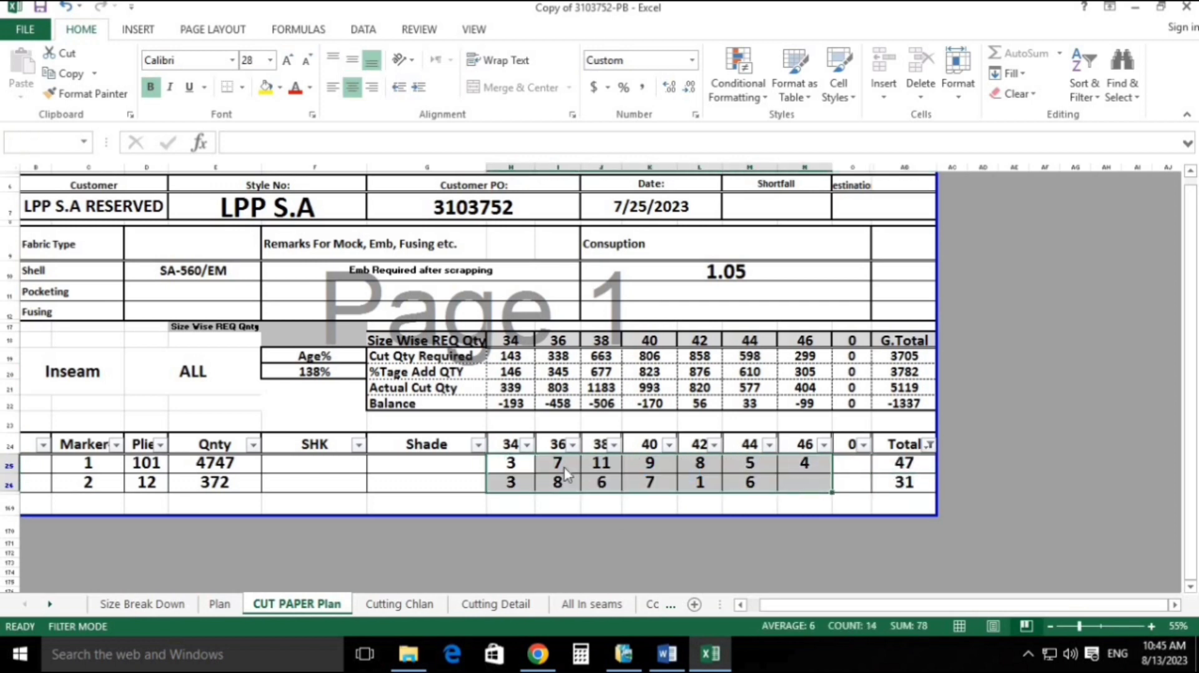
left_click(602, 375)
left_click(540, 465)
left_click_drag(540, 465, 499, 466)
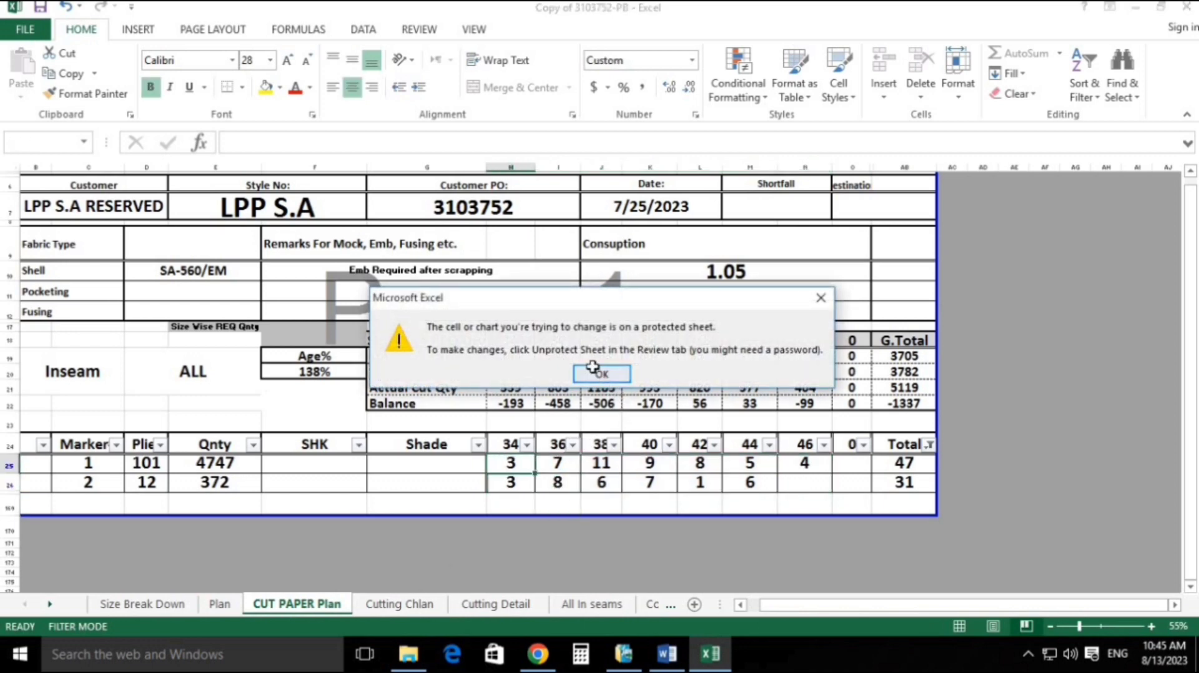
left_click(601, 373)
Step: Clear marker 1's size-wise ratios in the ALL row of the Plan sheet
left_click(219, 604)
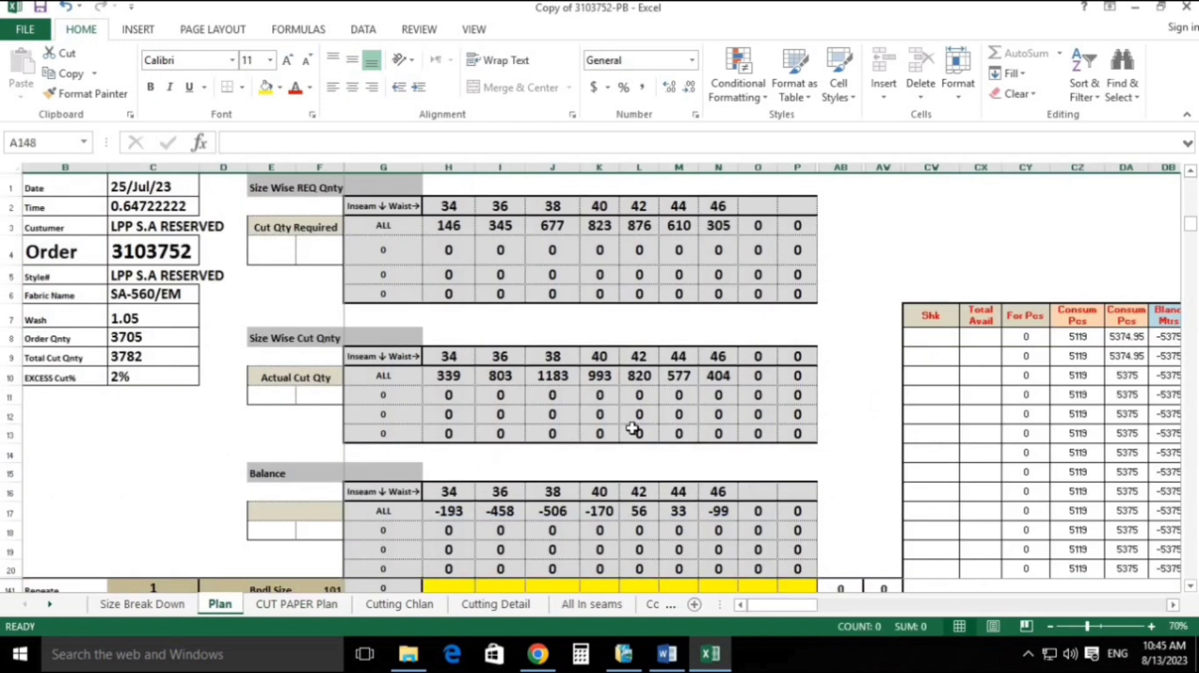
scroll(537, 488, "down", 1, "ctrl")
scroll(538, 487, "down", 1)
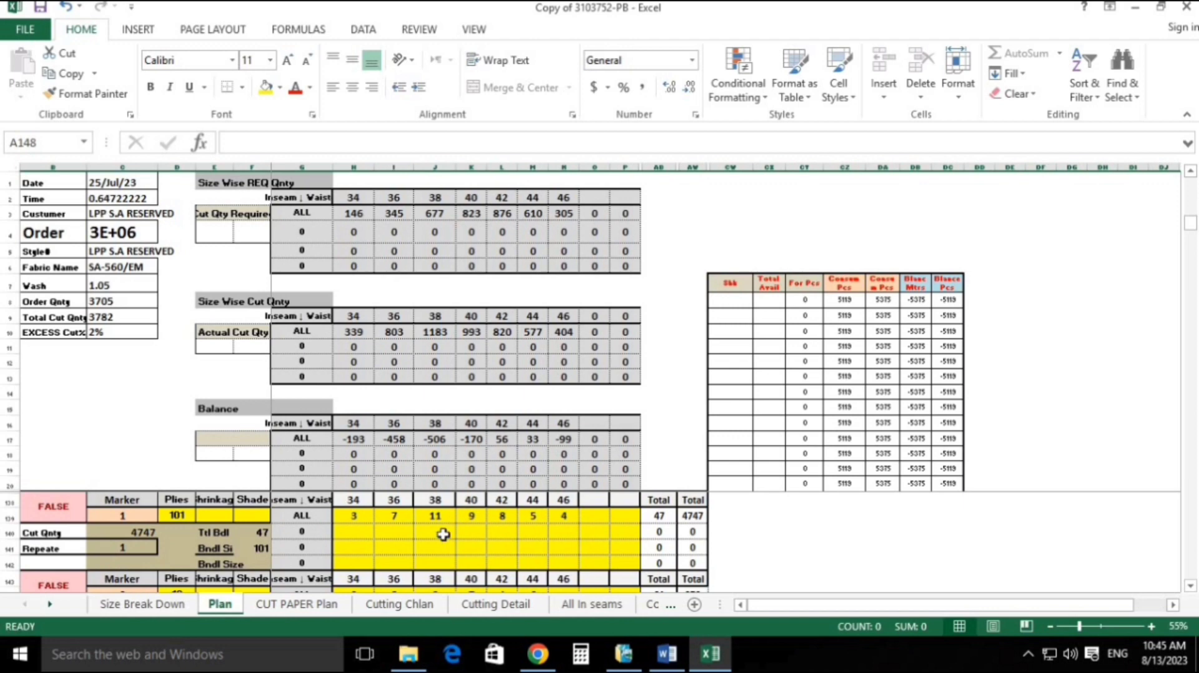
left_click_drag(356, 517, 591, 519)
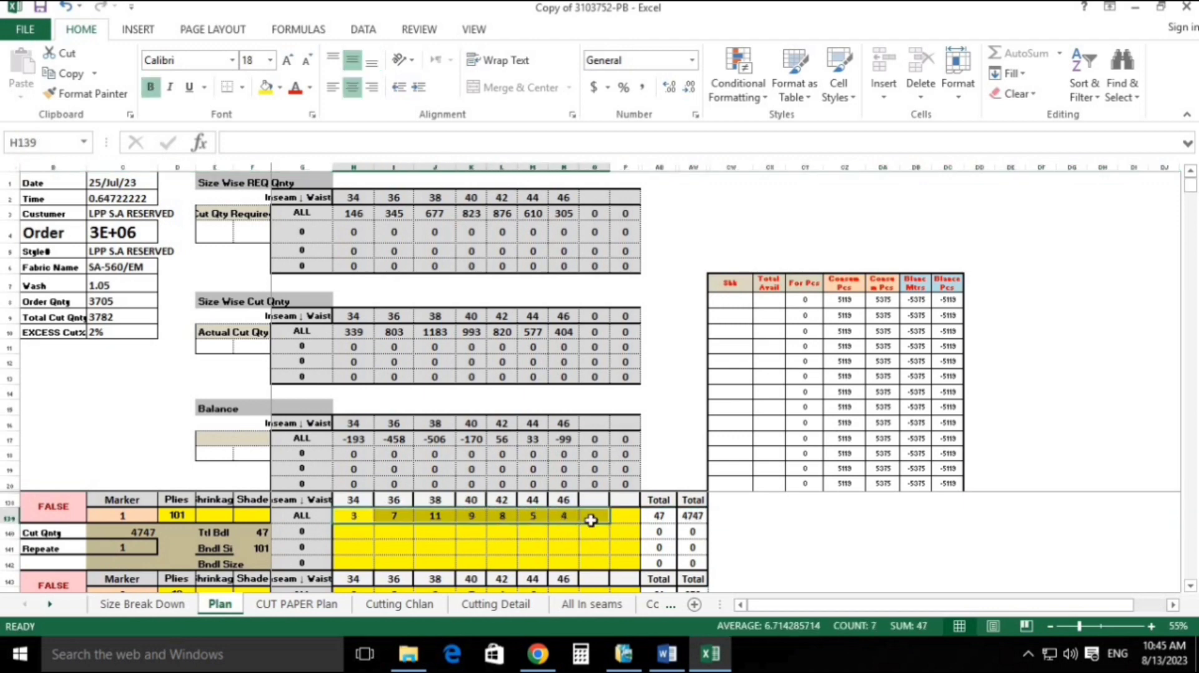
key("Delete")
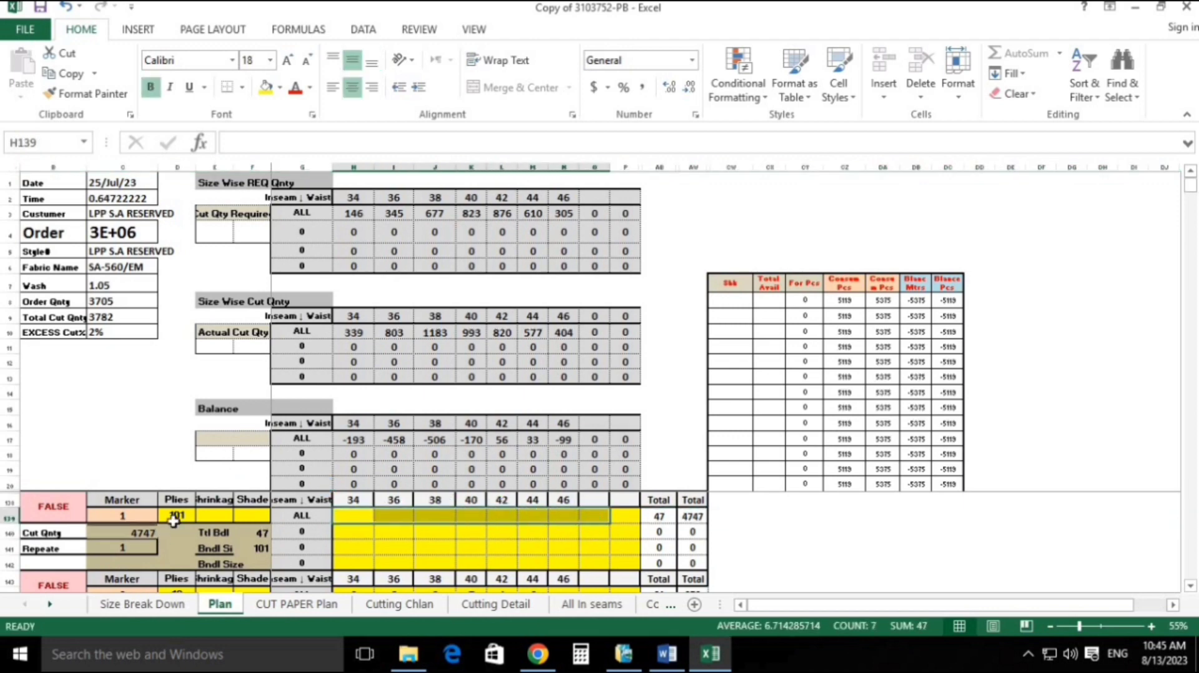
left_click(180, 517)
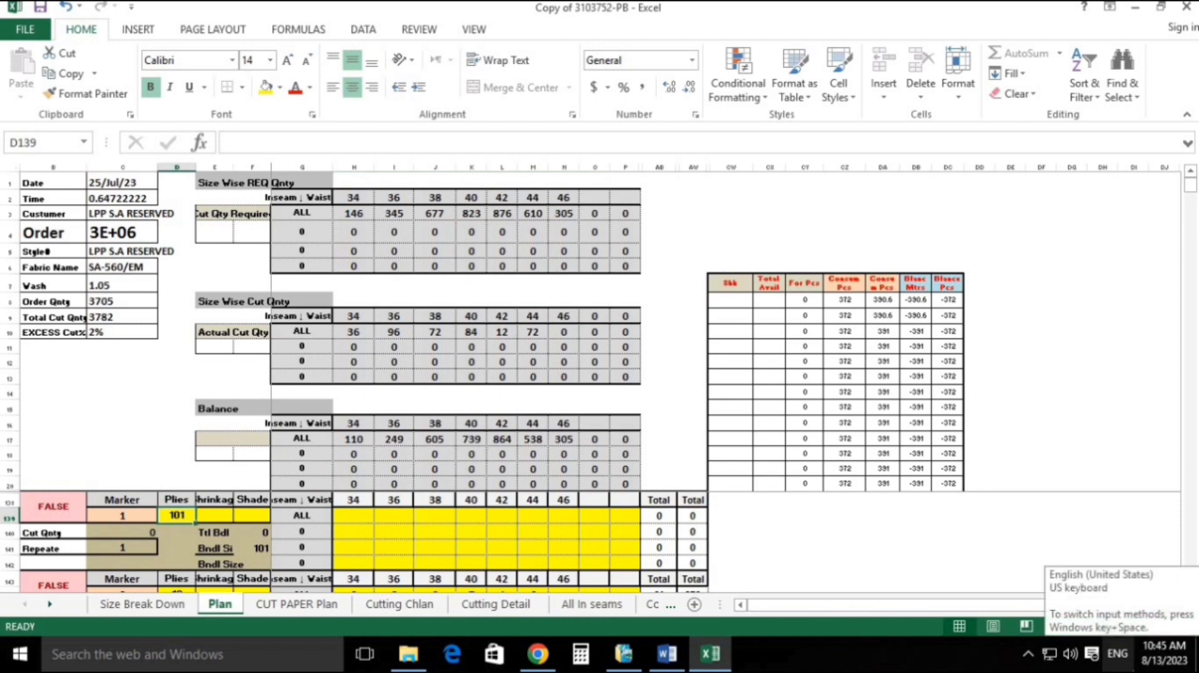
Step: Open the cutting folder on the desktop and display its files as large thumbnails
key("super+d")
key("Right")
key("Right")
key("Up")
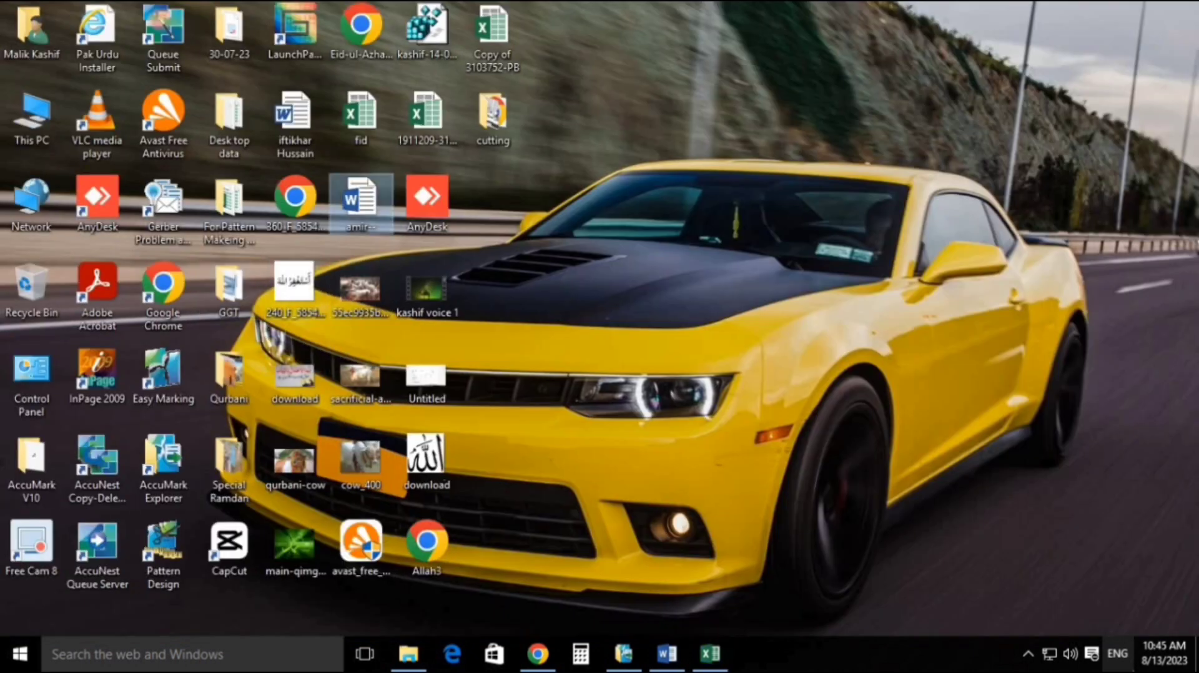
key("Right")
key("Up")
key("Right")
key("Return")
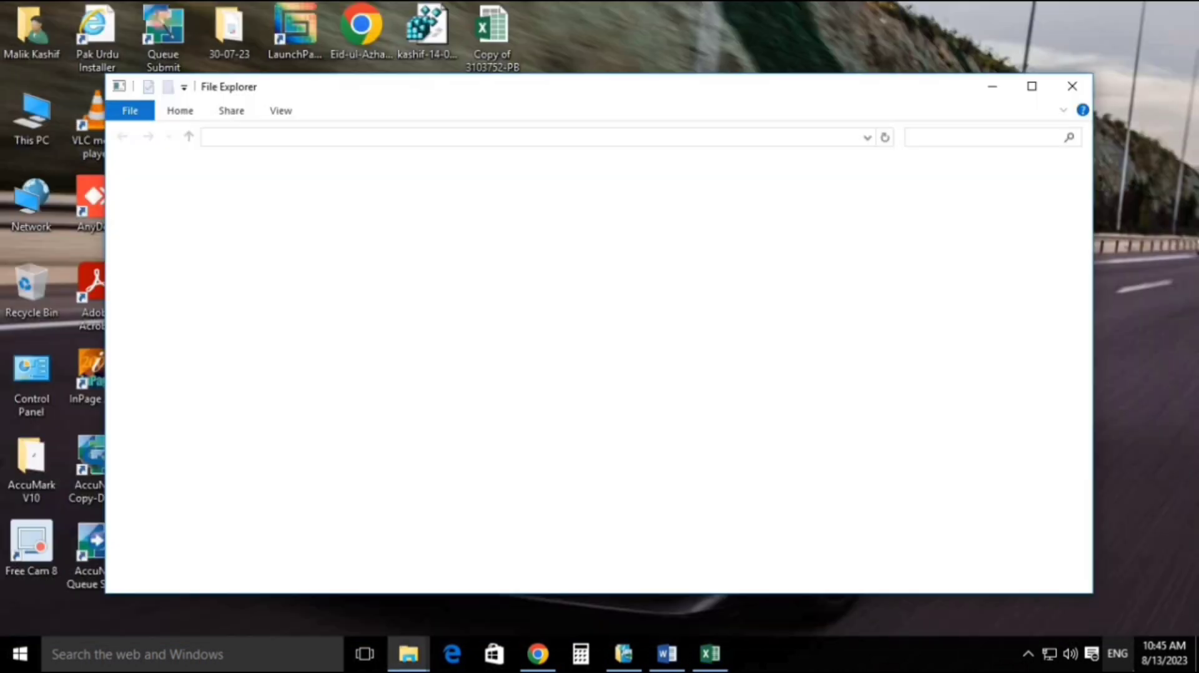
double_click(600, 88)
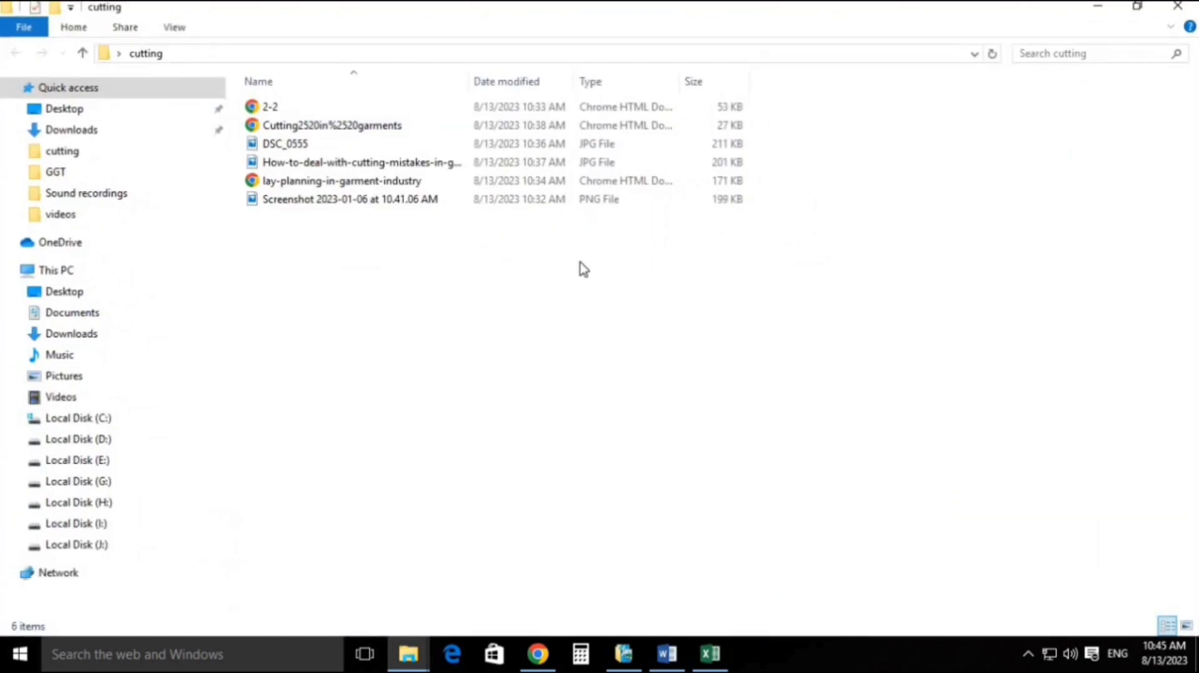
right_click(579, 262)
mouse_move(622, 275)
left_click(843, 310)
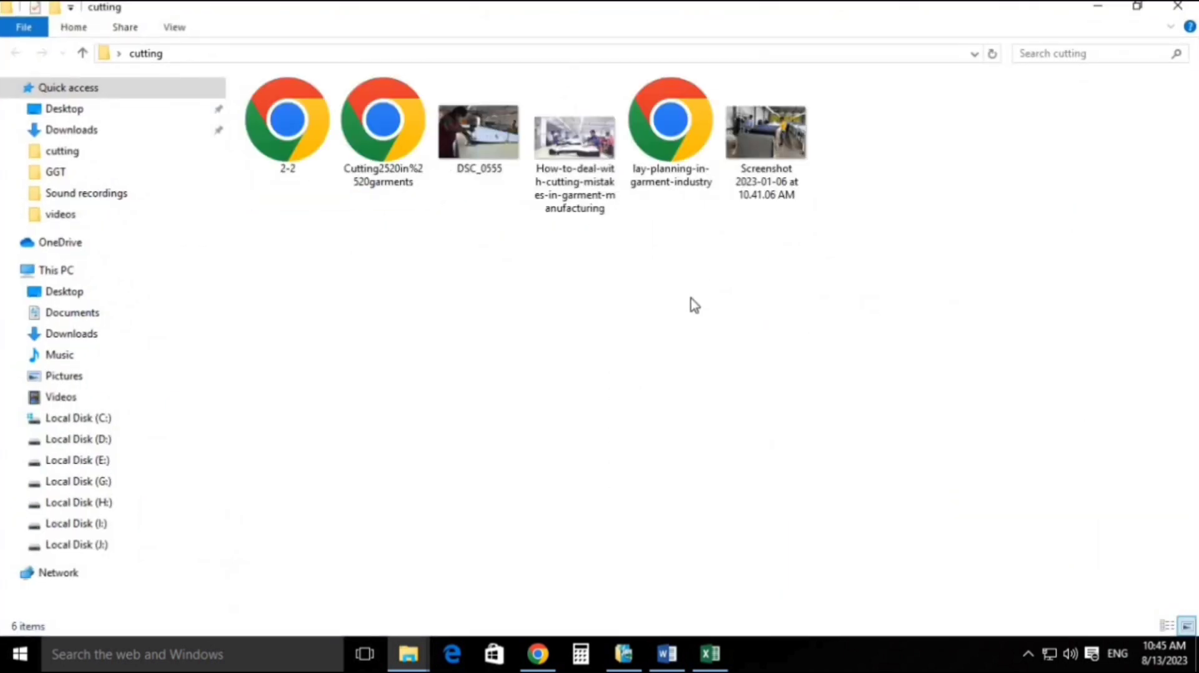
Step: View the picture 2-2 enlarged in the browser, close it, and open the Cutting2520in%2520garments picture
left_click(315, 159)
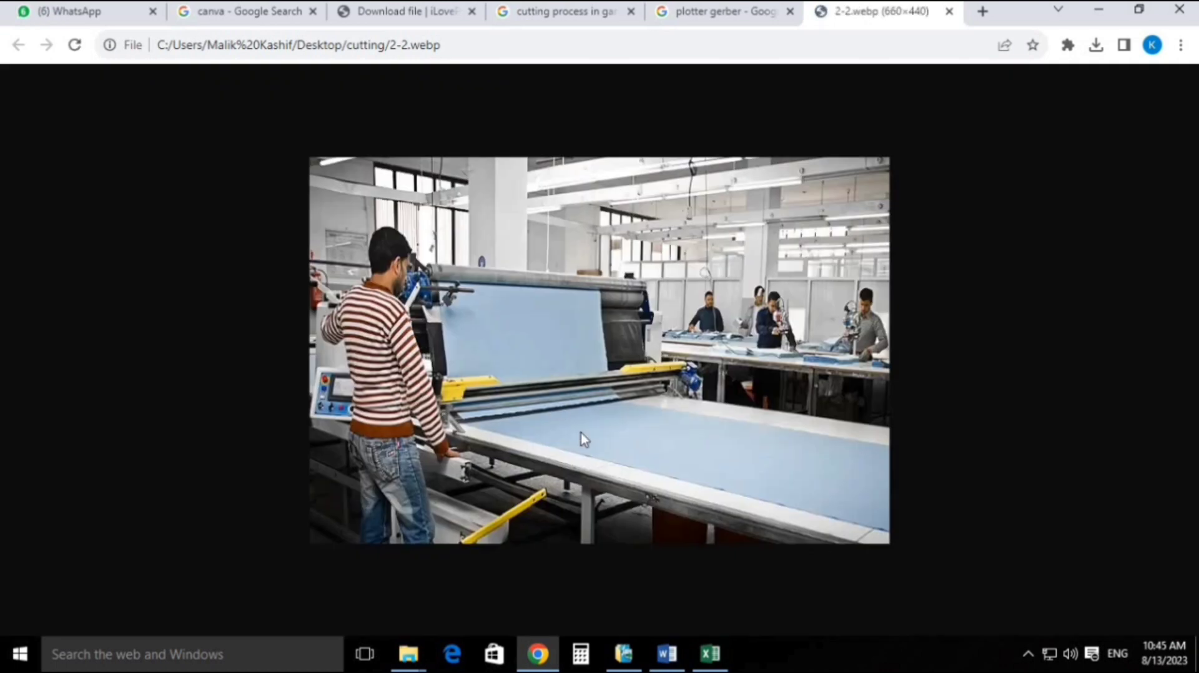
scroll(615, 459, "up", 3, "ctrl")
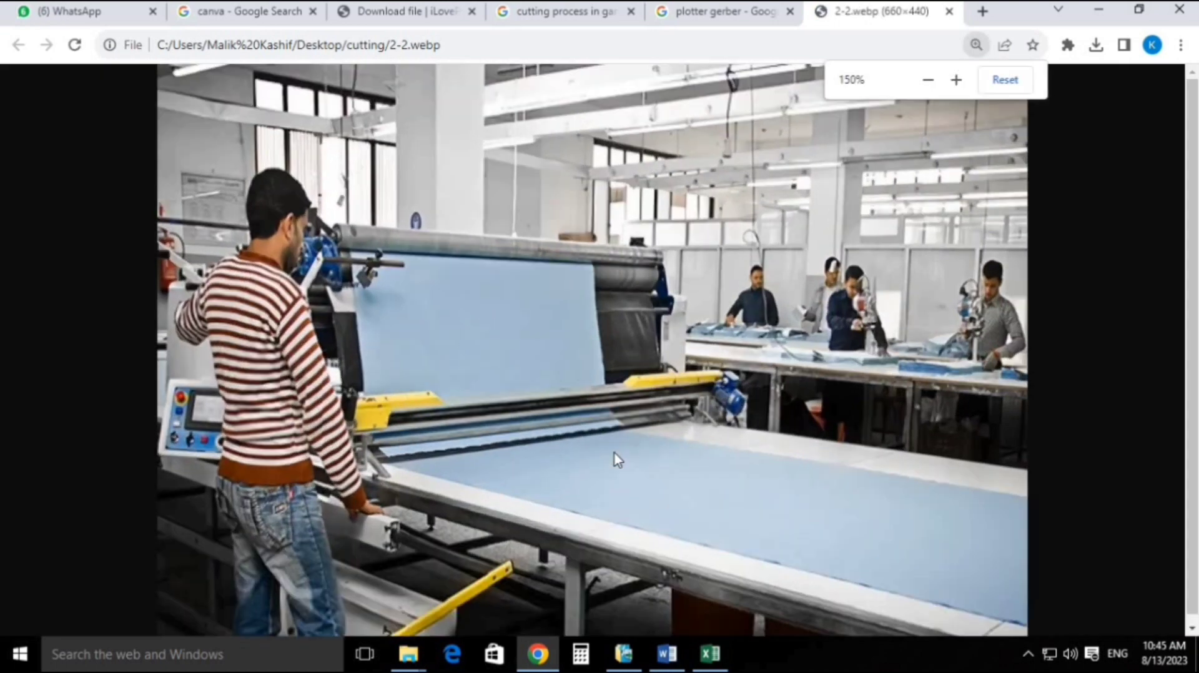
scroll(617, 459, "down", 1, "ctrl")
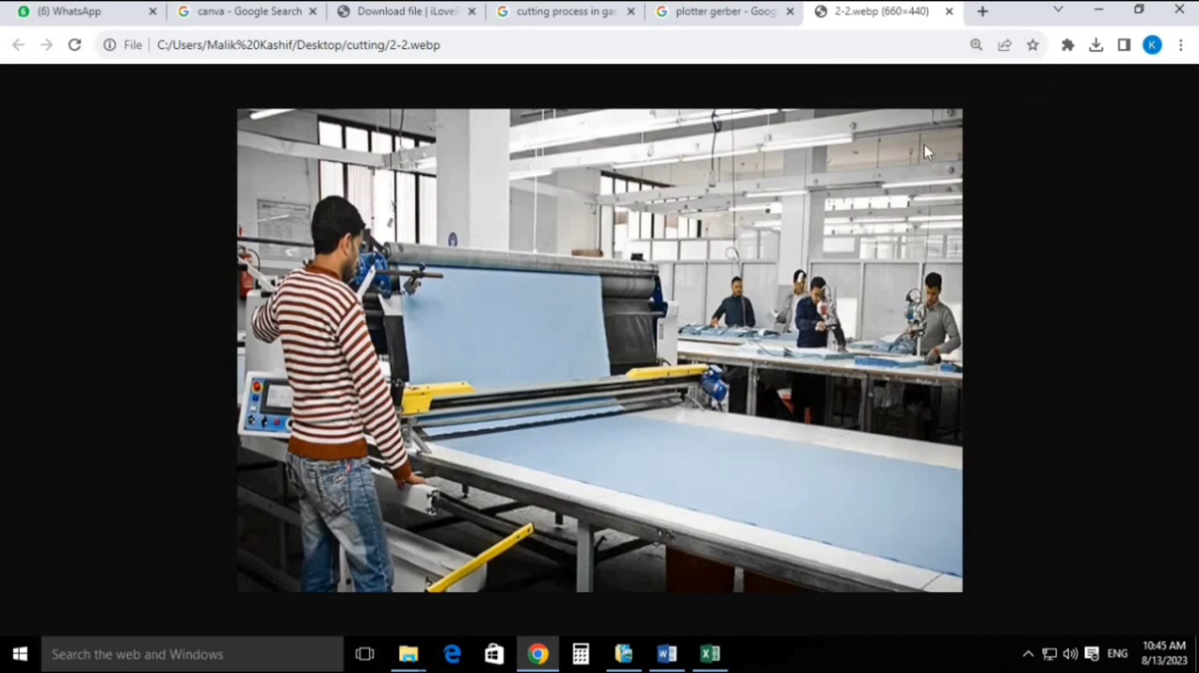
left_click(950, 12)
key("alt+Tab")
double_click(391, 152)
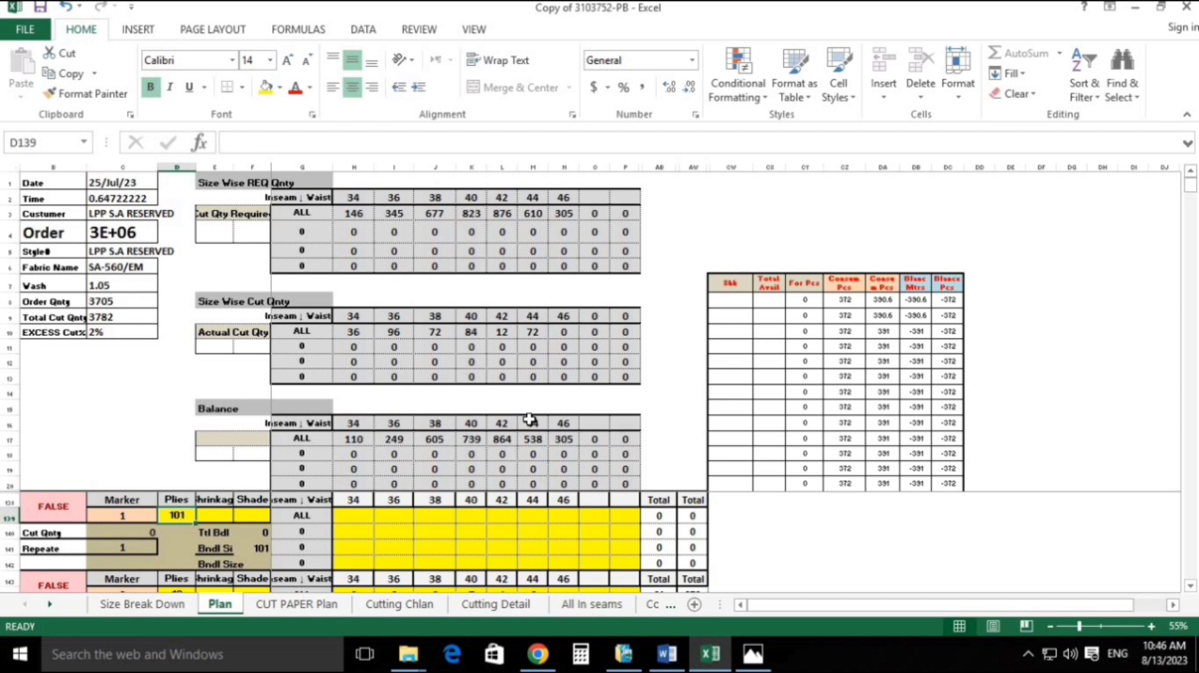
Step: Return to the Excel workbook and set marker 1's plies to 30 on the Plan sheet
key("Left")
key("Right")
key("Right")
key("Right")
key("Right")
key("Right")
key("Left")
key("Left")
key("Left")
key("Left")
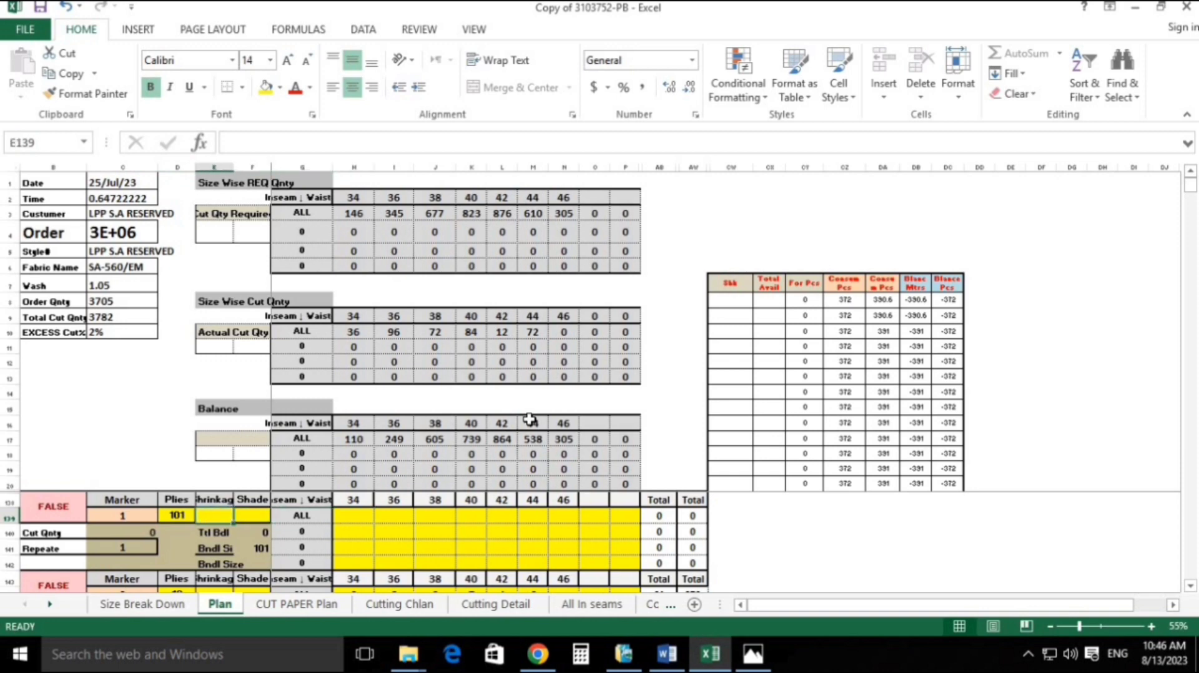
type("30")
key("Return")
key("Right")
key("Right")
key("Right")
key("Right")
Step: Examine the required, actual cut and balance quantities for size 34 on the Plan sheet
key("Up")
key("Up")
key("Up")
key("Up")
key("Up")
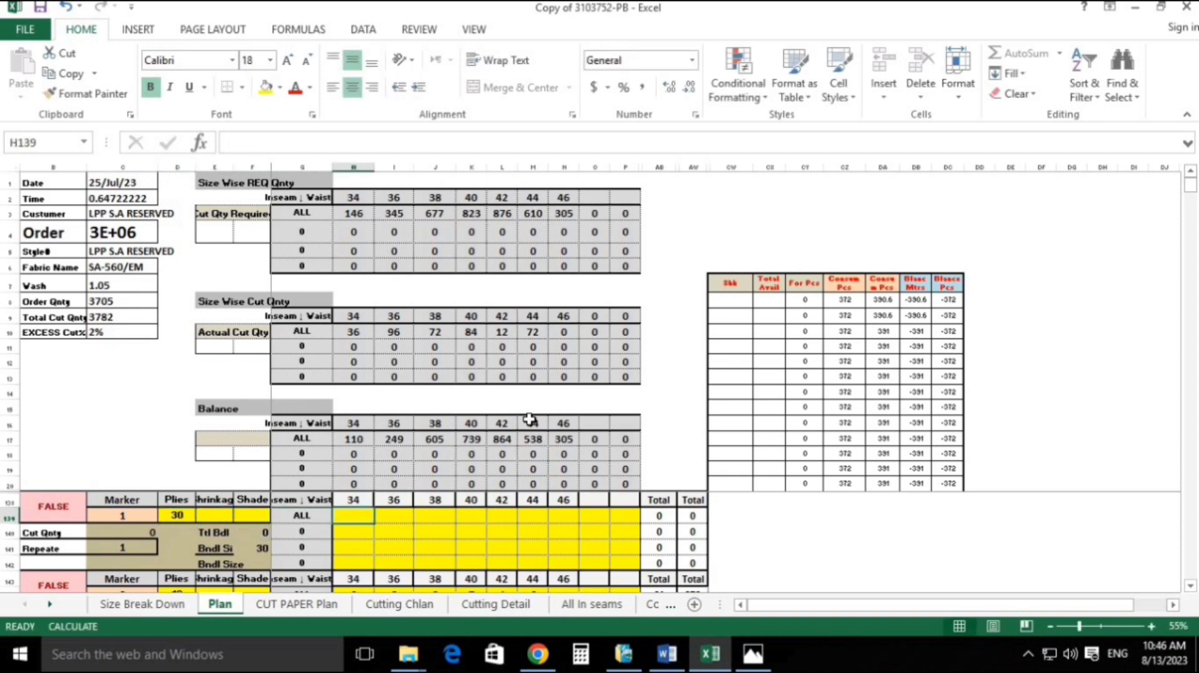
key("Up")
key("Up")
key("Up")
key("Up")
key("Up")
key("Up")
key("Up")
key("Up")
key("Up")
key("Up")
key("Up")
key("Up")
key("Up")
key("Up")
key("Up")
key("Up")
key("Up")
key("Down")
key("Down")
key("Down")
key("Down")
key("Down")
key("Down")
key("Down")
key("Down")
key("Down")
key("Down")
key("Down")
key("Down")
key("Down")
key("Down")
key("Down")
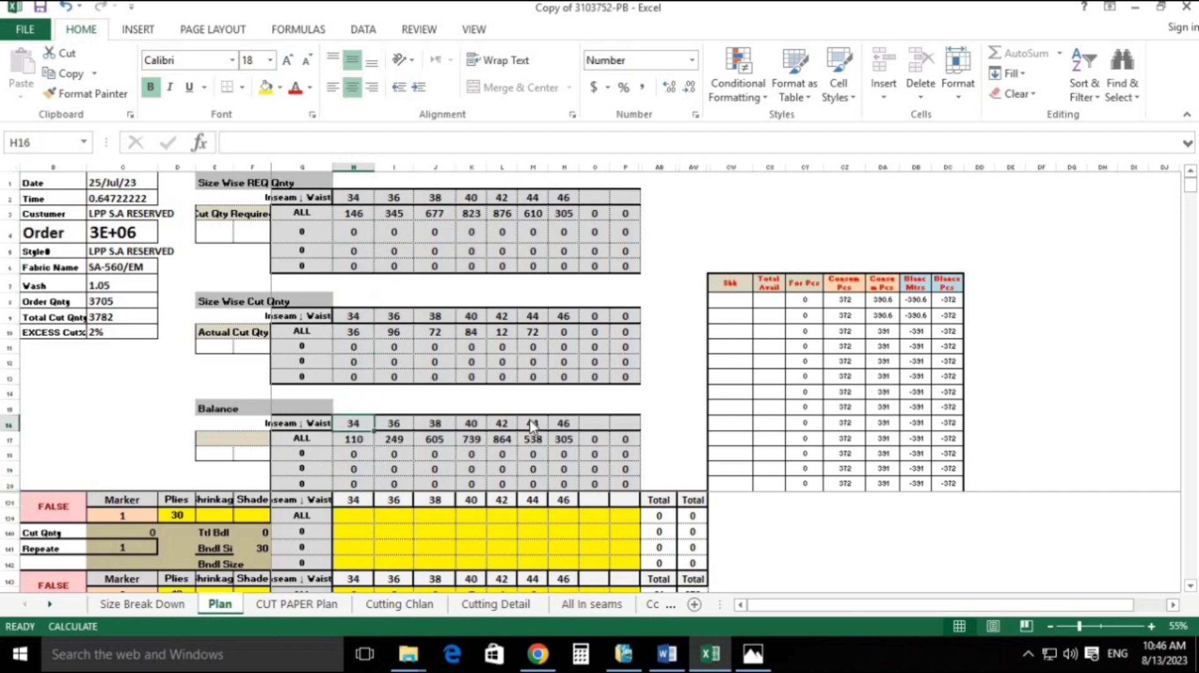
key("alt+Tab")
left_click(532, 428)
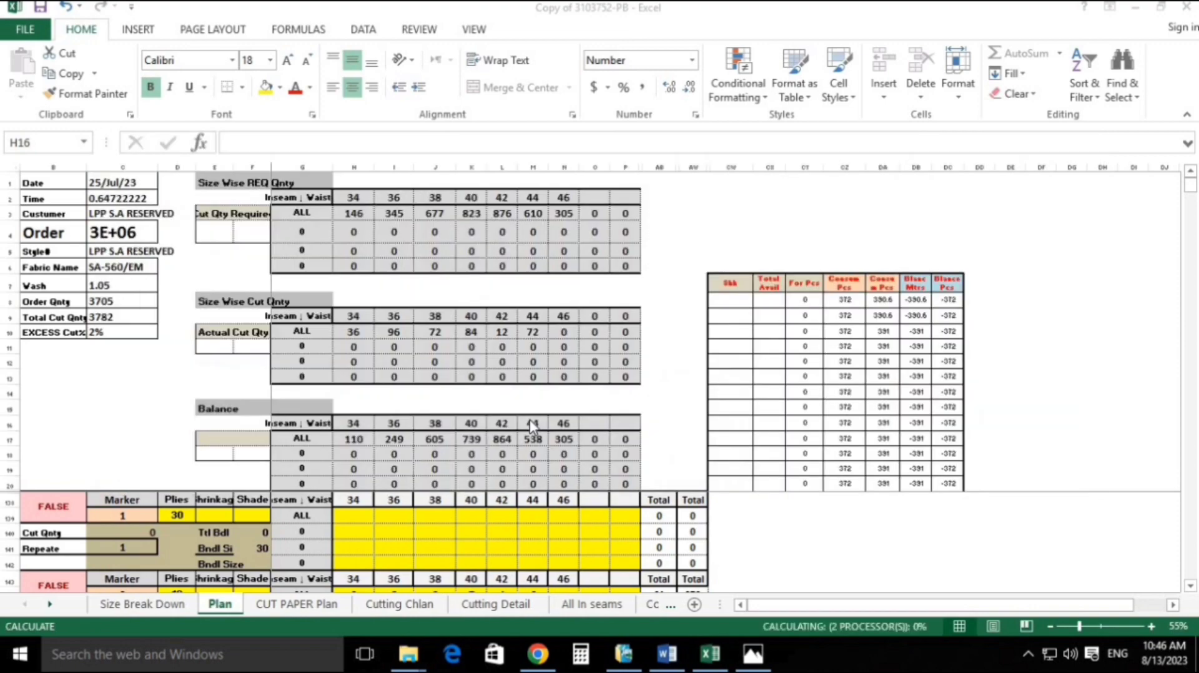
key("alt+Tab")
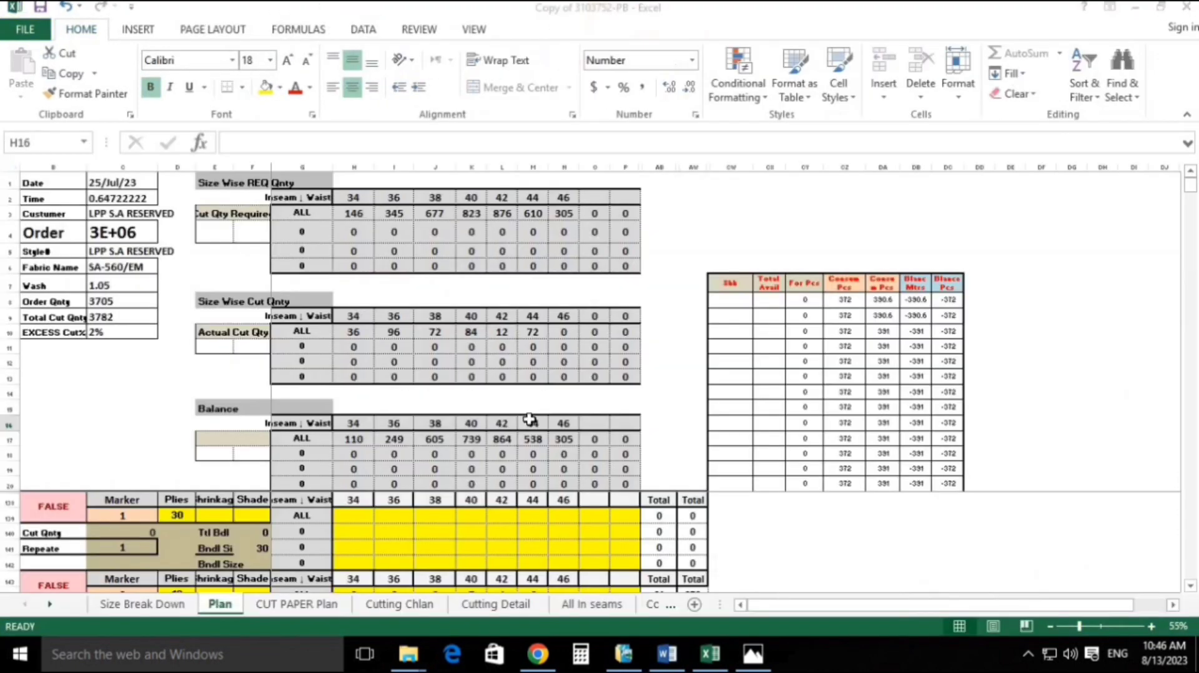
Step: Set marker 1's size 34 ratio to 3 in the ALL row
key("Down")
key("Down")
key("Down")
key("Down")
key("Down")
key("Down")
type("3")
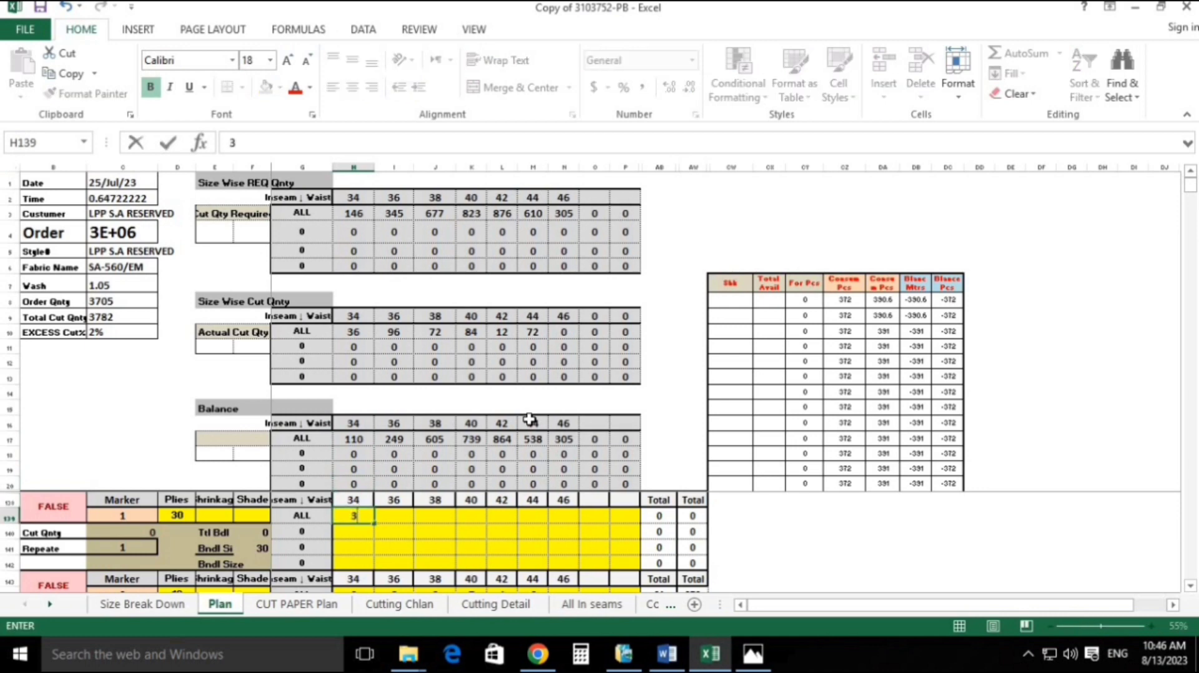
key("Return")
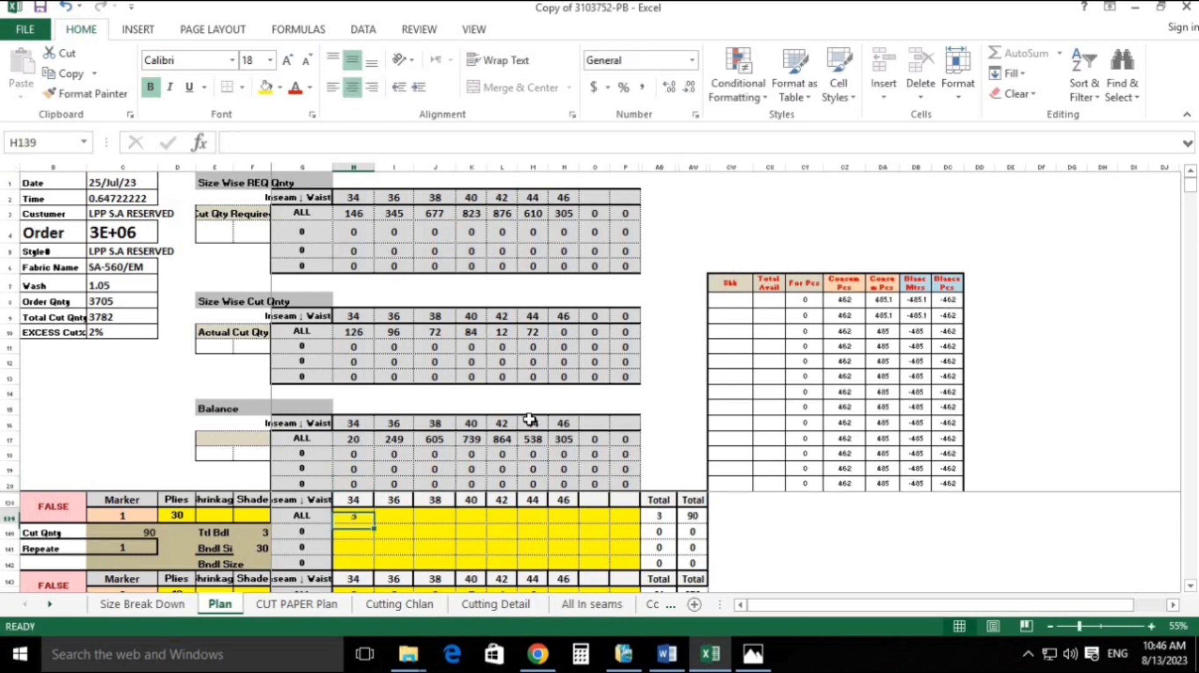
Step: Look across marker 1's ALL row from the size ratios to the marker totals
key("Right")
key("Right")
key("Right")
key("Right")
key("Right")
key("Right")
key("Right")
key("Right")
key("Right")
key("Right")
key("Right")
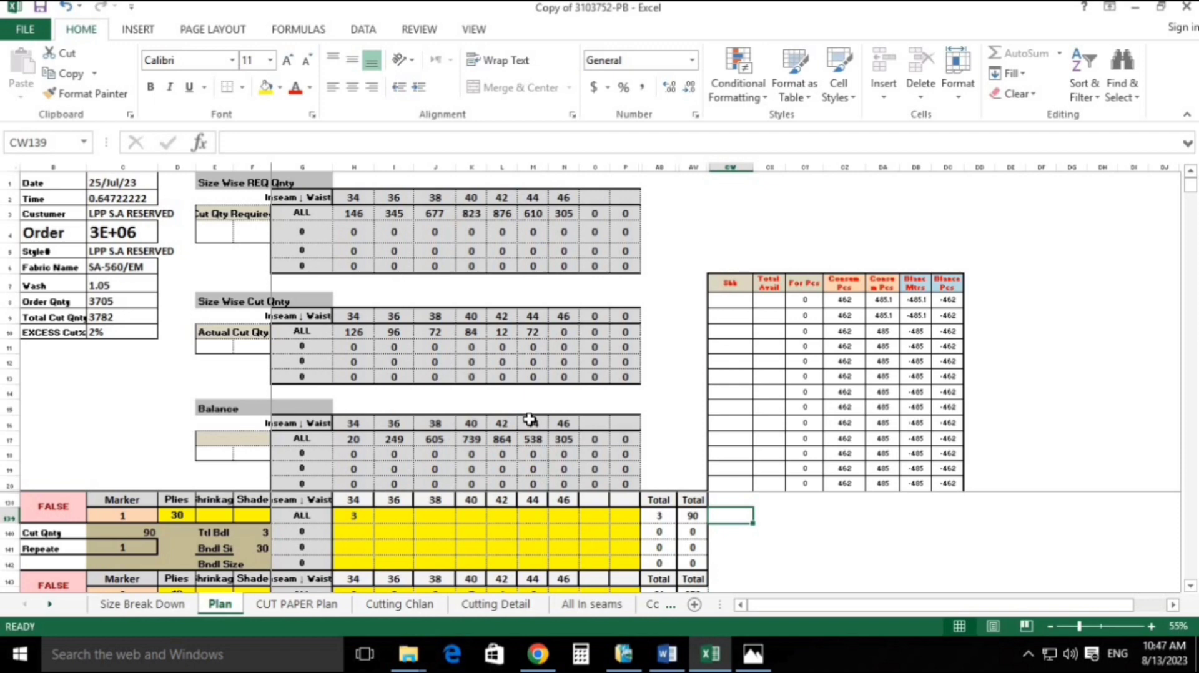
Step: Enter 4 as marker 1's size 36 ratio in the ALL row
key("Left")
key("Left")
key("Left")
key("Left")
key("Left")
key("Left")
key("Left")
key("Left")
key("Left")
key("Left")
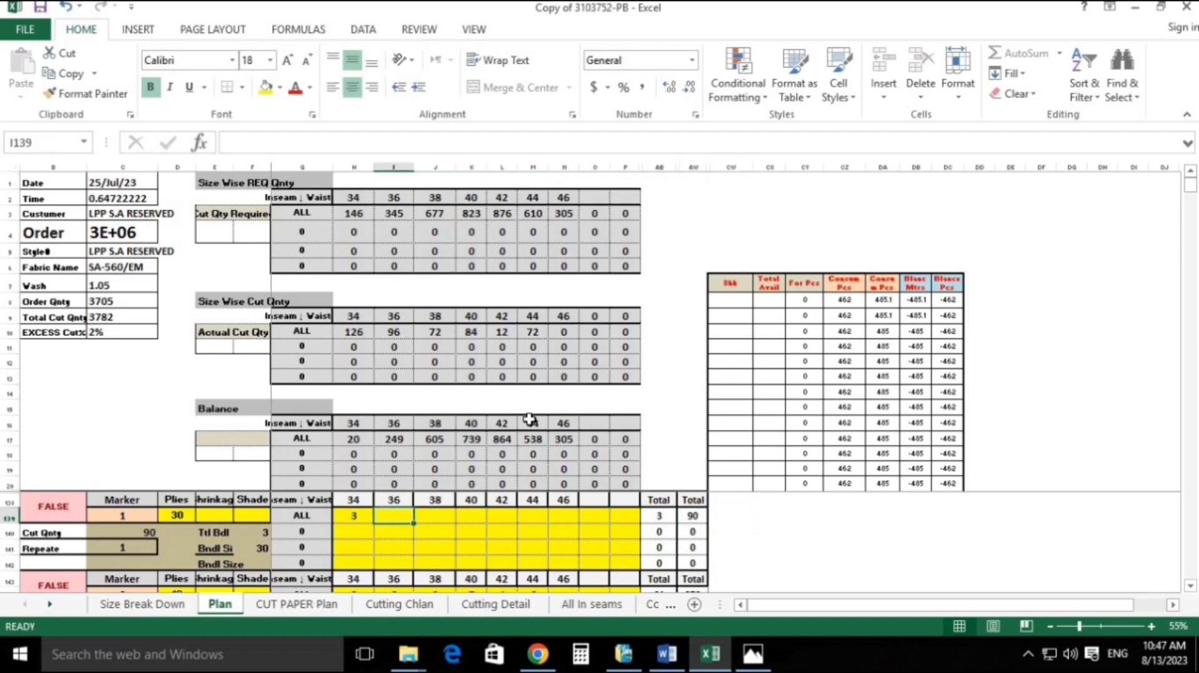
type("4")
key("Return")
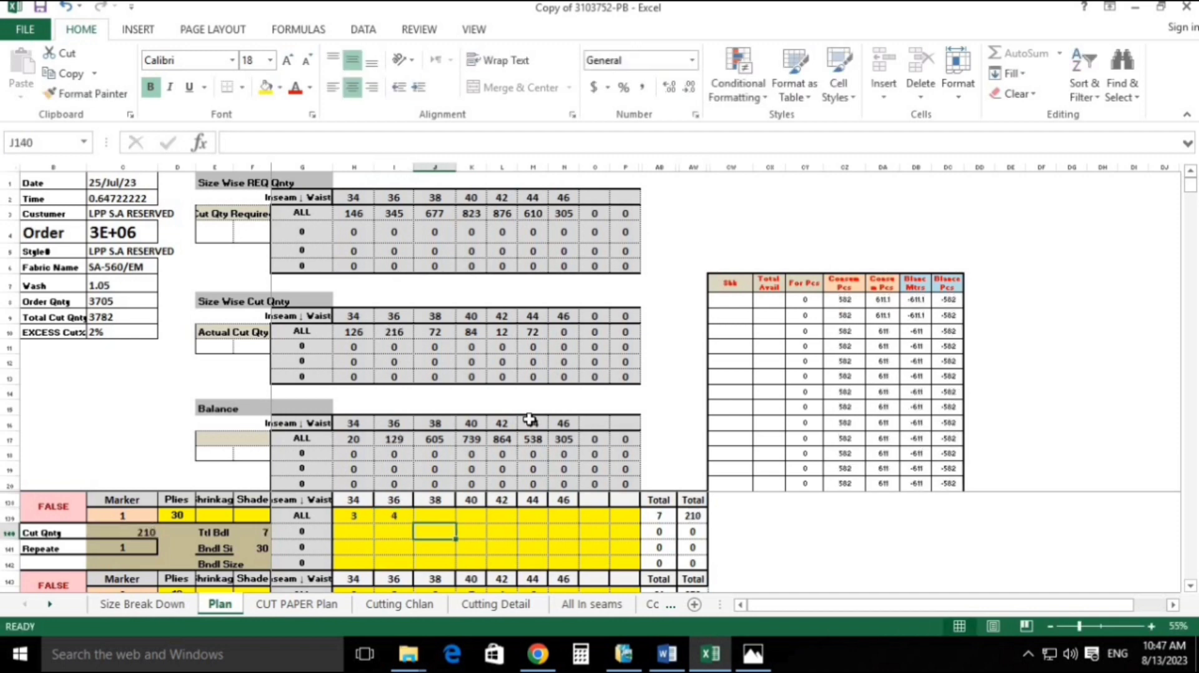
Step: Compare the actual cut quantity and balance of size 36 with its required quantity
key("Up")
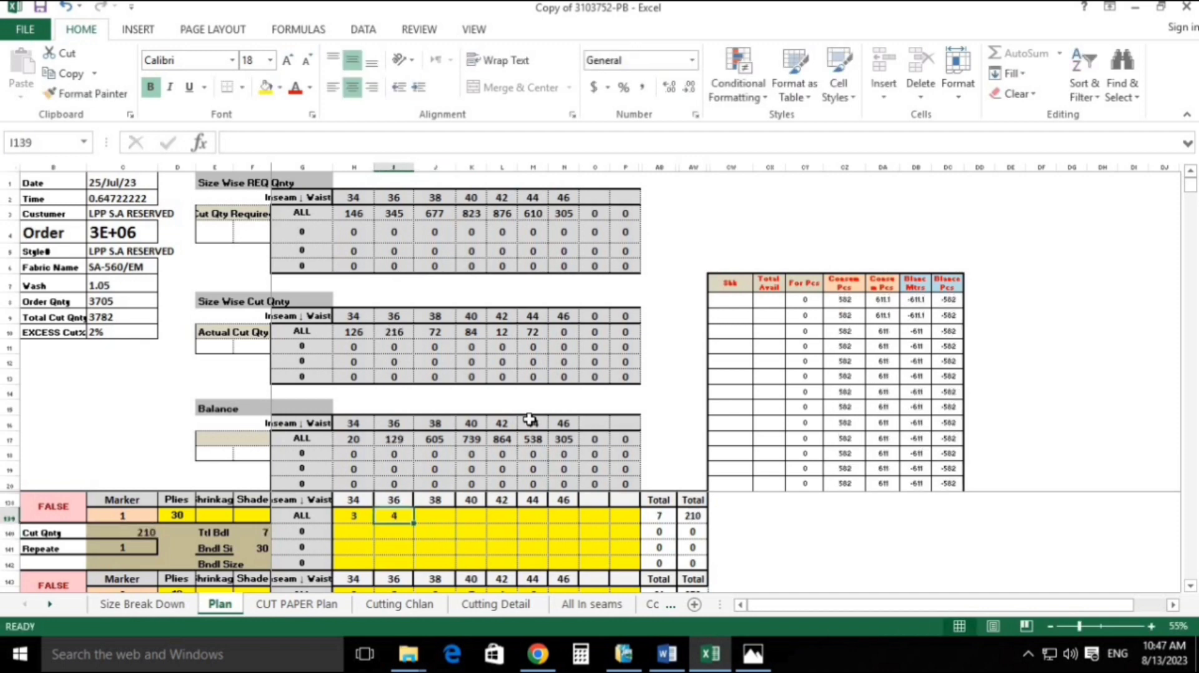
key("Up")
key("Up")
key("Up")
key("Up")
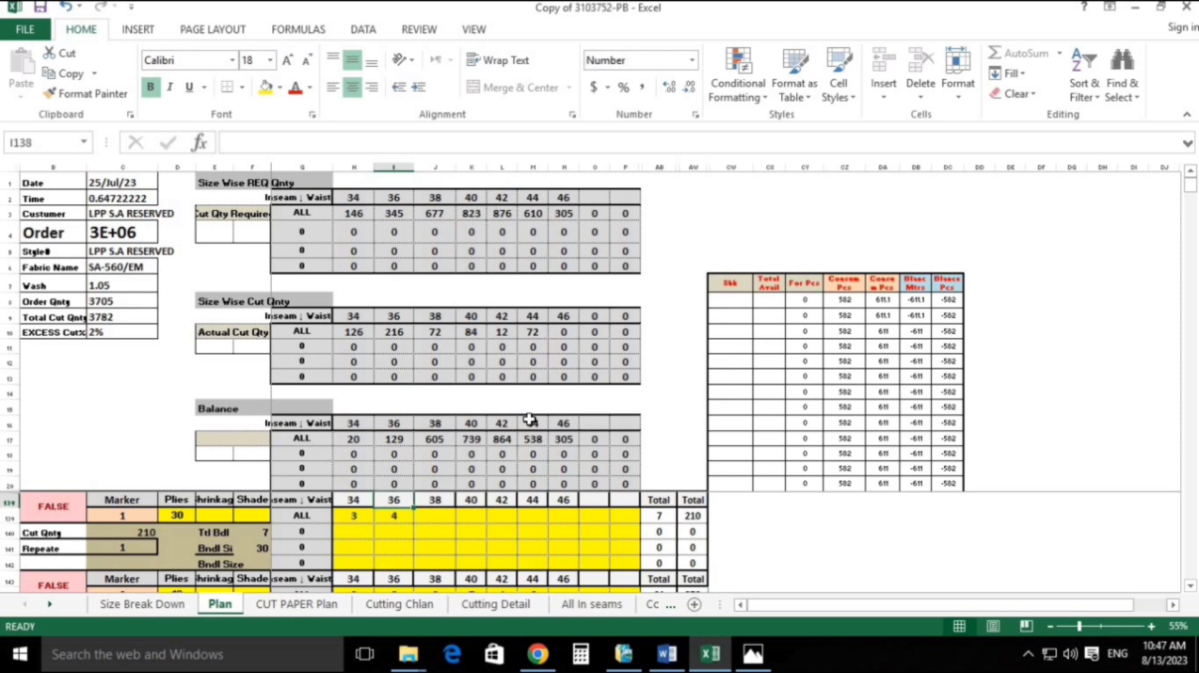
key("Down")
key("Down")
key("Down")
key("Up")
key("Up")
key("Up")
key("Up")
key("Up")
key("Up")
key("Up")
key("Up")
key("Up")
key("Up")
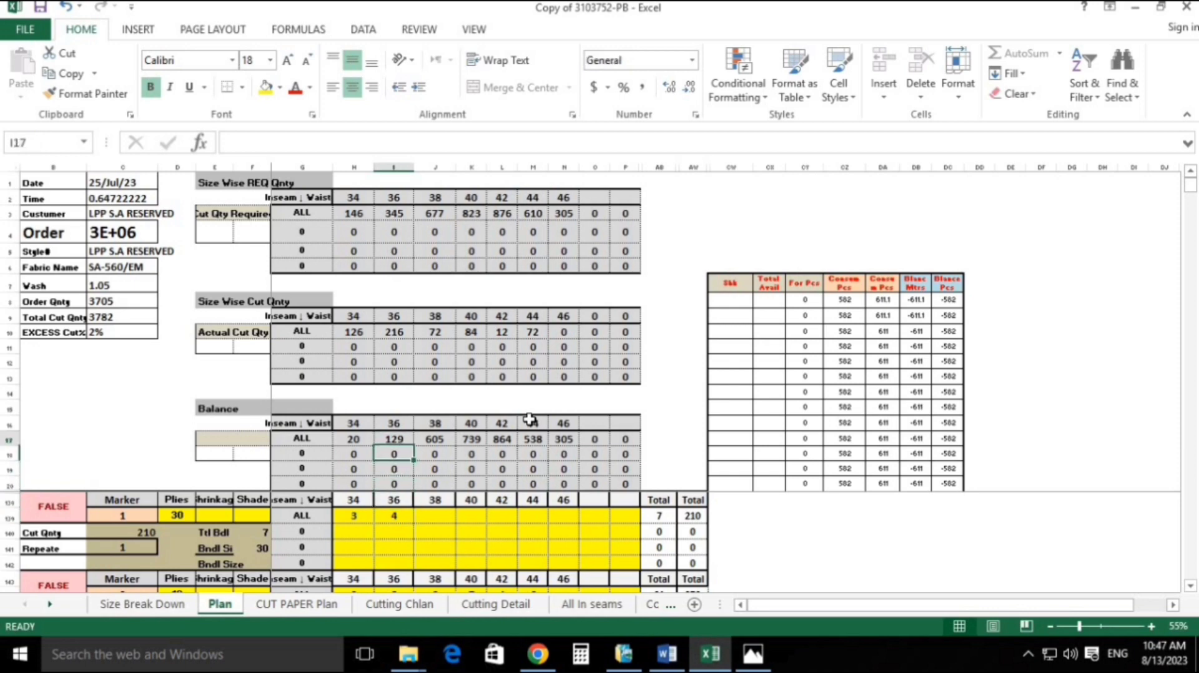
key("Down")
key("Down")
key("Down")
key("Down")
key("Down")
key("Down")
key("Down")
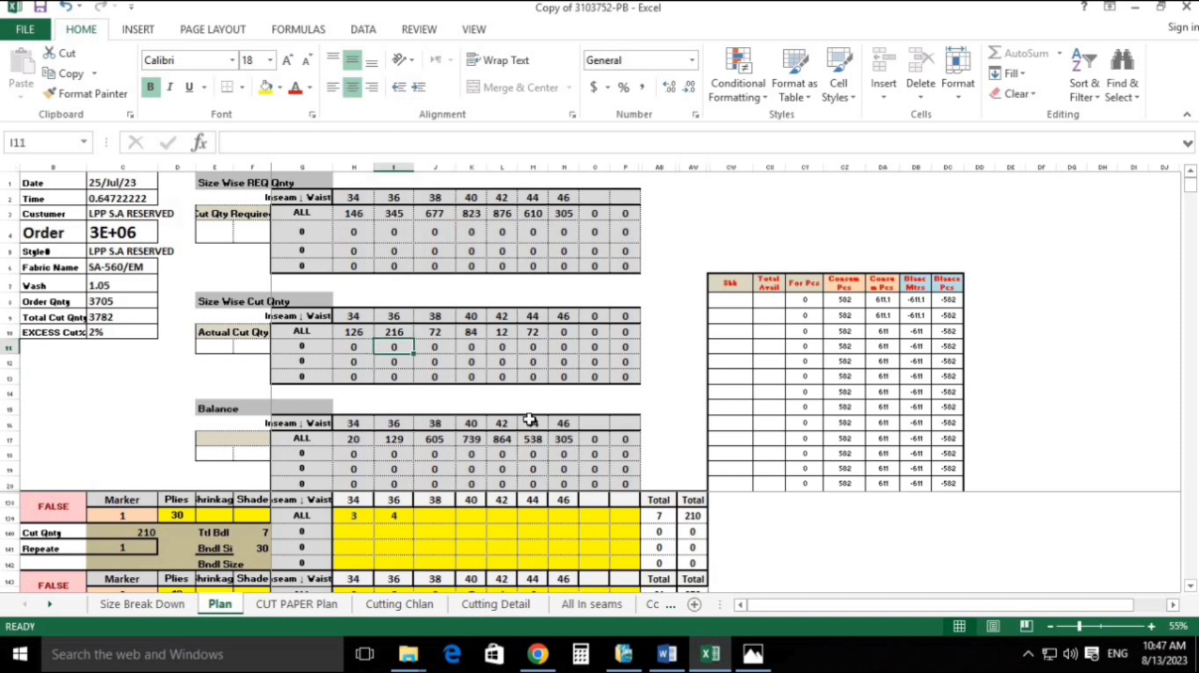
Step: Raise marker 1's size 36 ratio to 6 and check the size 36 balance
key("Down")
key("Down")
key("Down")
key("Down")
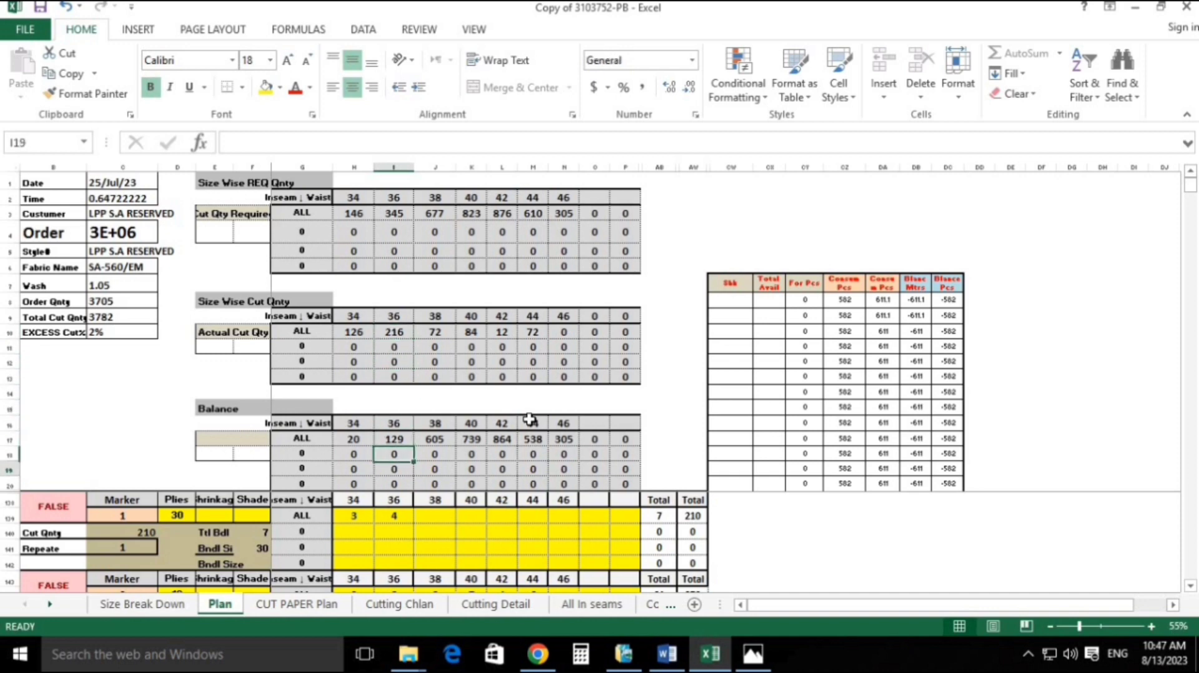
type("6")
key("Up")
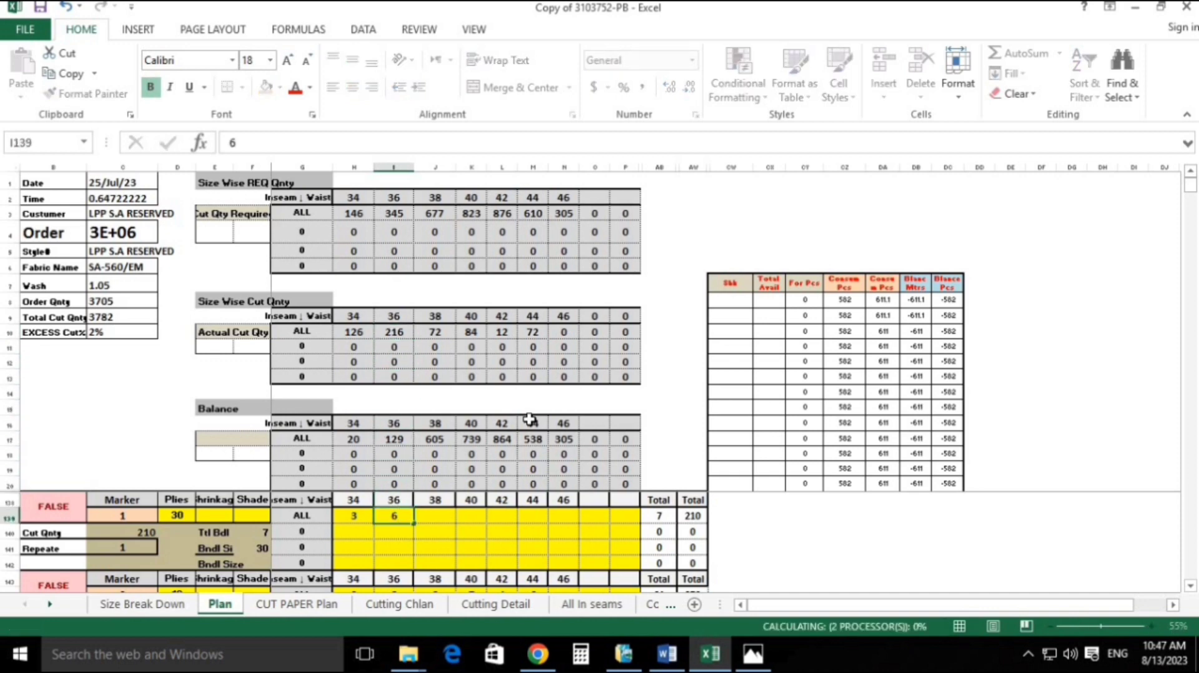
key("Up")
key("Up")
key("Up")
key("Up")
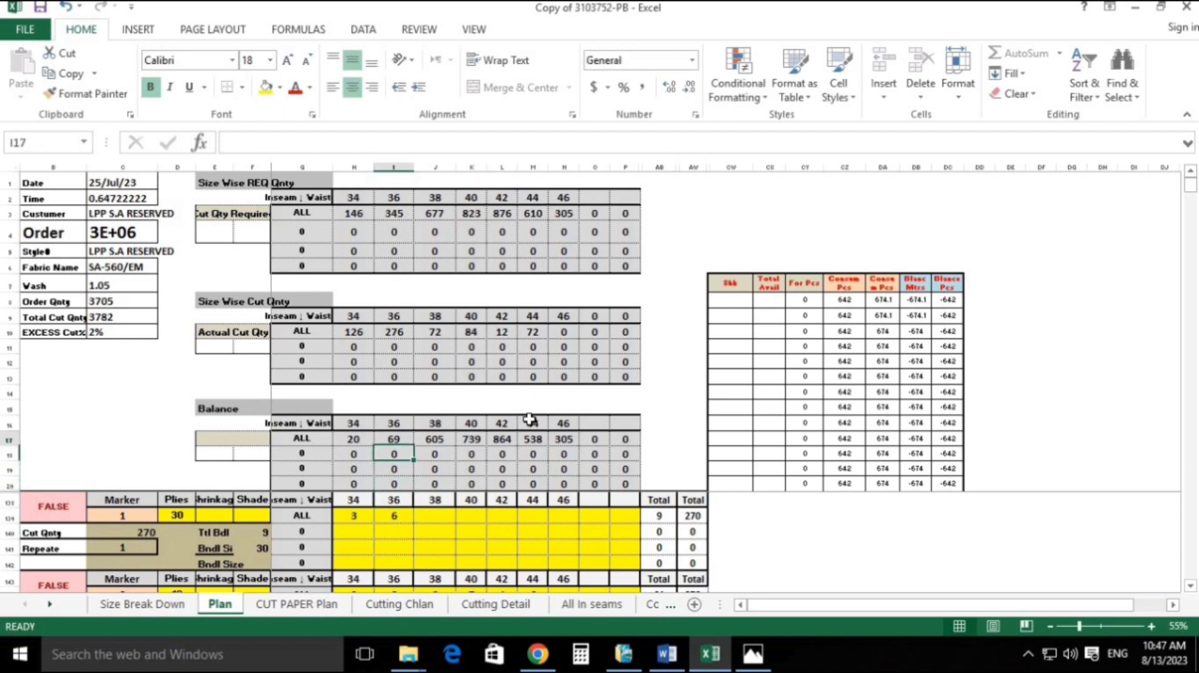
Step: Set marker 1's size 36 ratio to 8 and recheck the size 36 balance
key("Down")
key("Down")
key("Down")
key("Down")
key("Down")
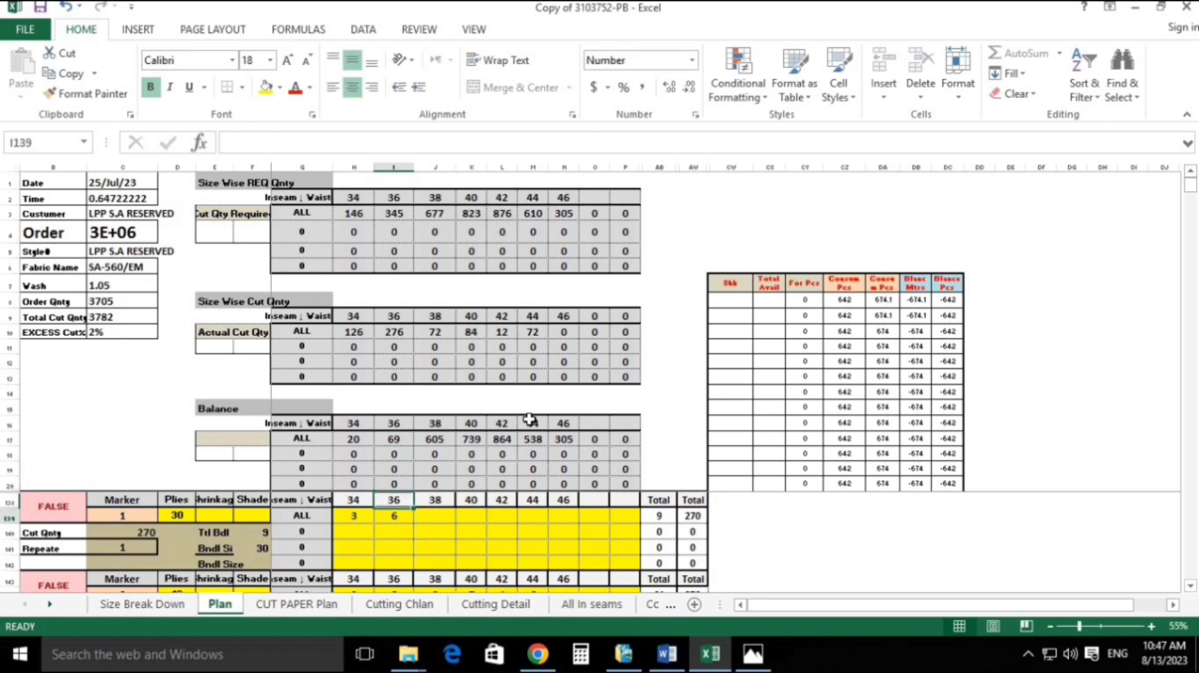
type("8")
key("Up")
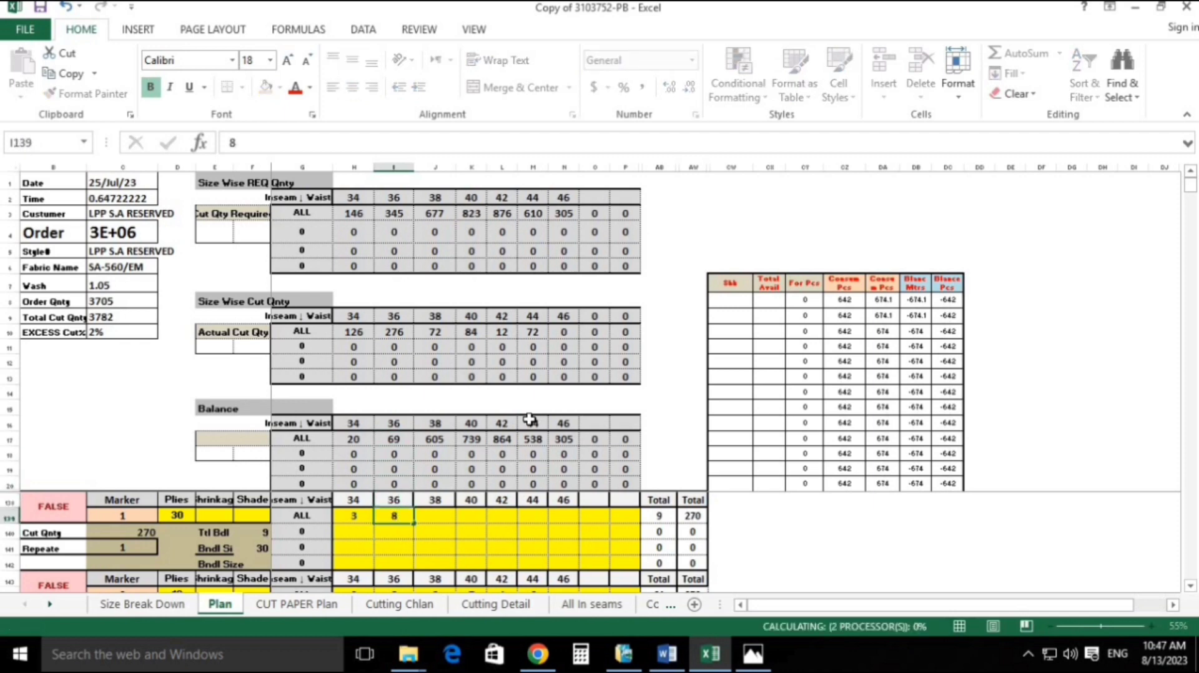
key("Up")
key("Up")
key("Up")
key("Up")
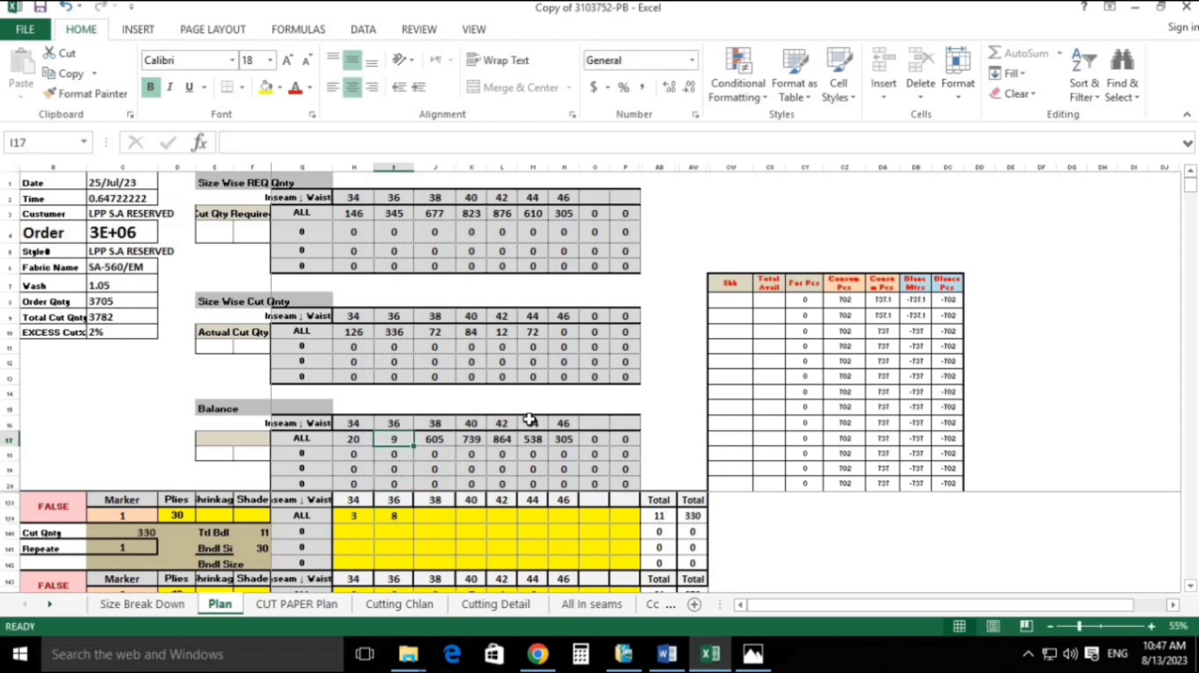
Step: Colour the Balance table's ALL-row values for sizes 34 to 46 red
key("Left")
key("shift+Right")
key("shift+Right")
key("shift+Right")
key("shift+Right")
key("shift+Right")
key("shift+Right")
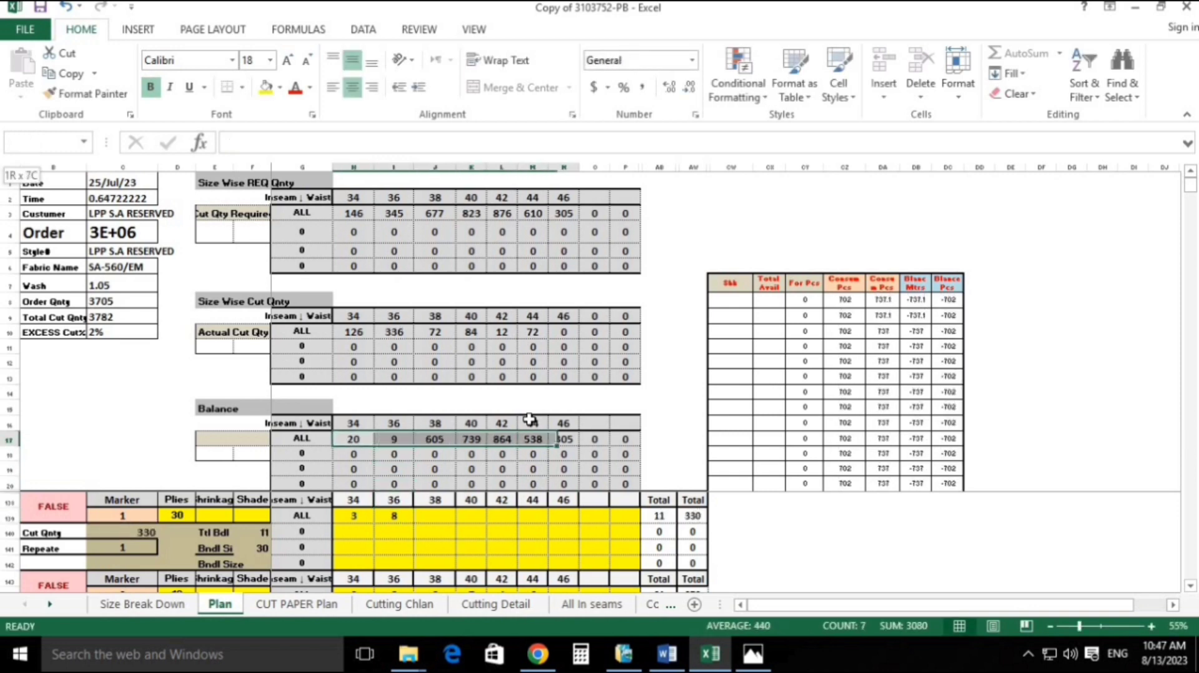
left_click(296, 87)
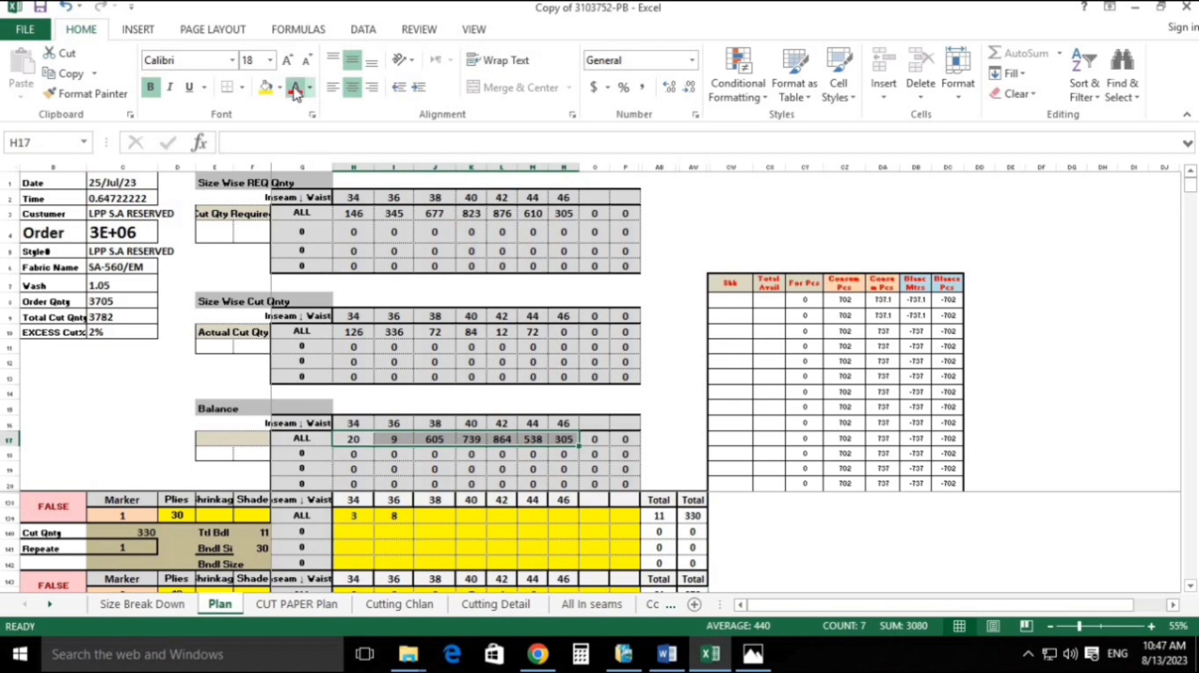
scroll(498, 545, "up", 1, "ctrl")
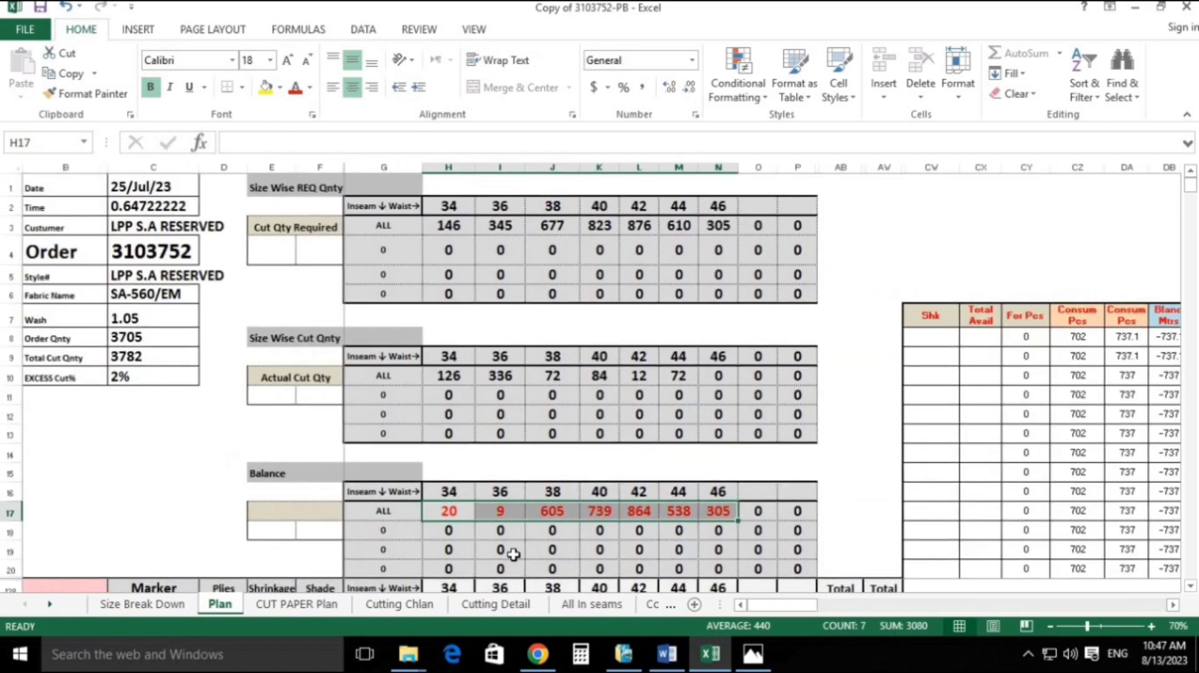
scroll(573, 550, "down", 1, "ctrl")
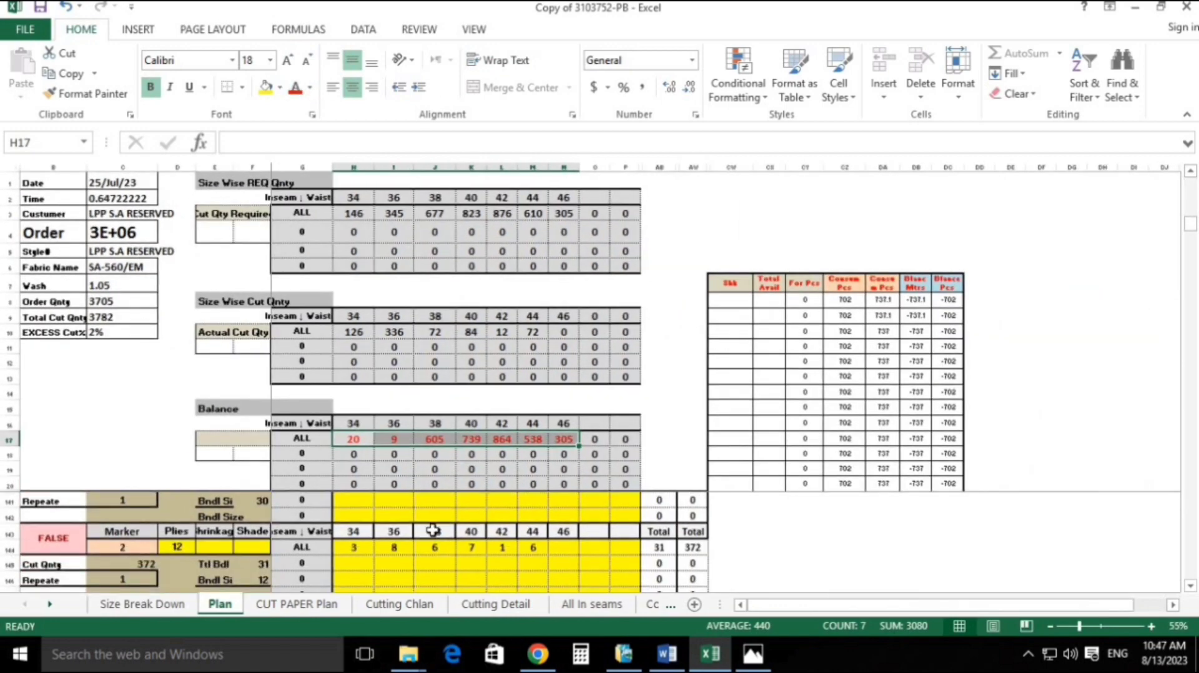
Step: Enter 15 as marker 1's size 38 ratio in the ALL row and check the size 38 balance
left_click(429, 526)
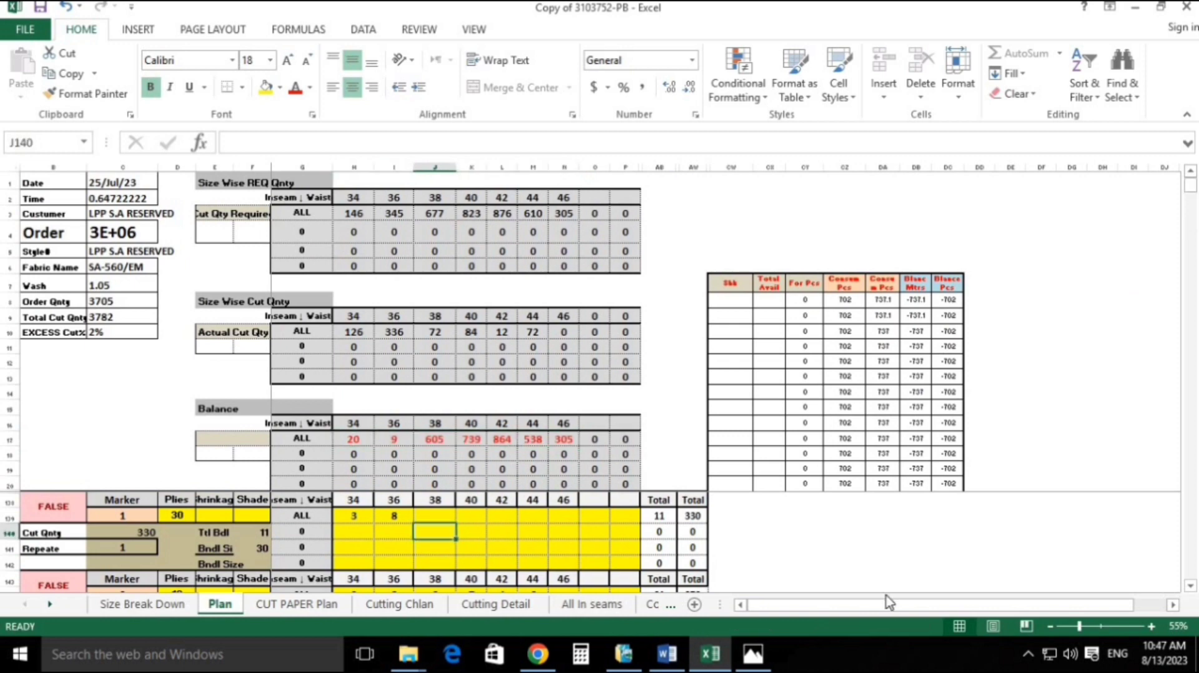
key("Up")
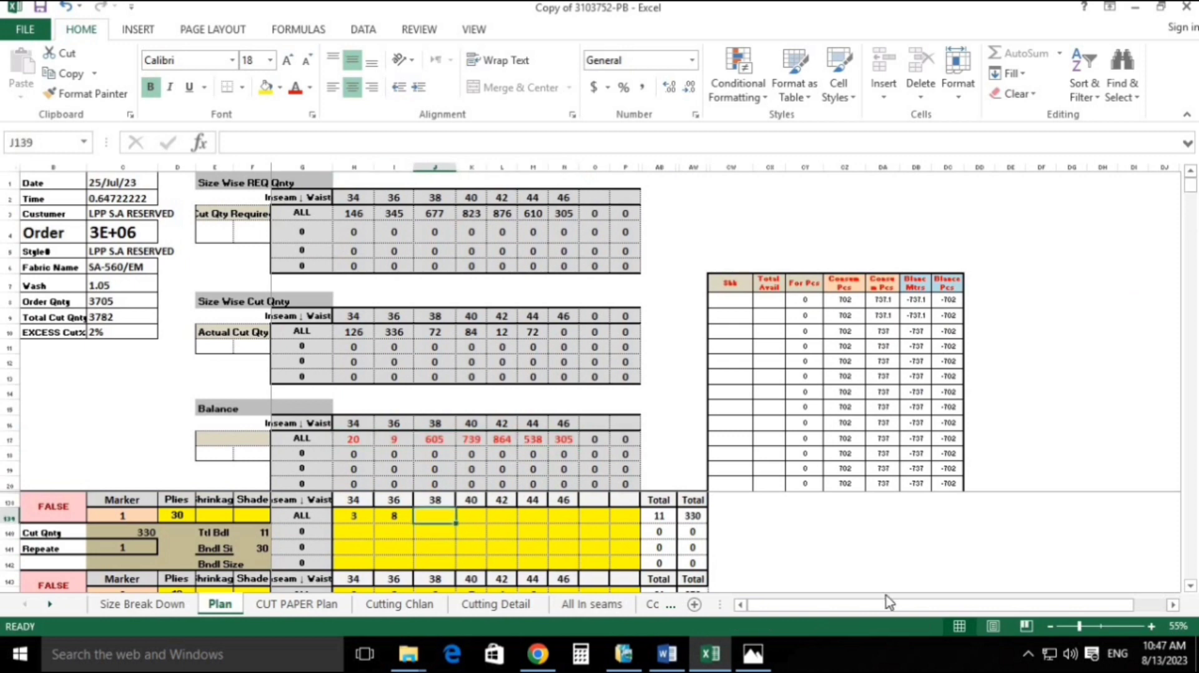
type("1")
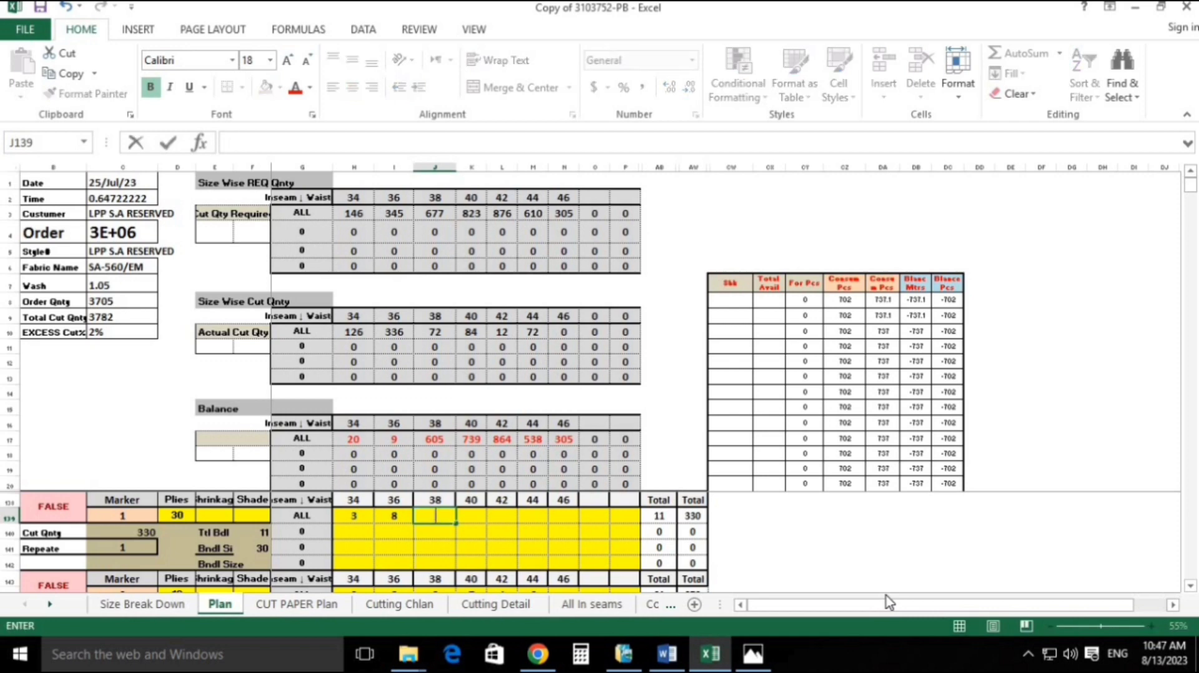
type("5")
key("Return")
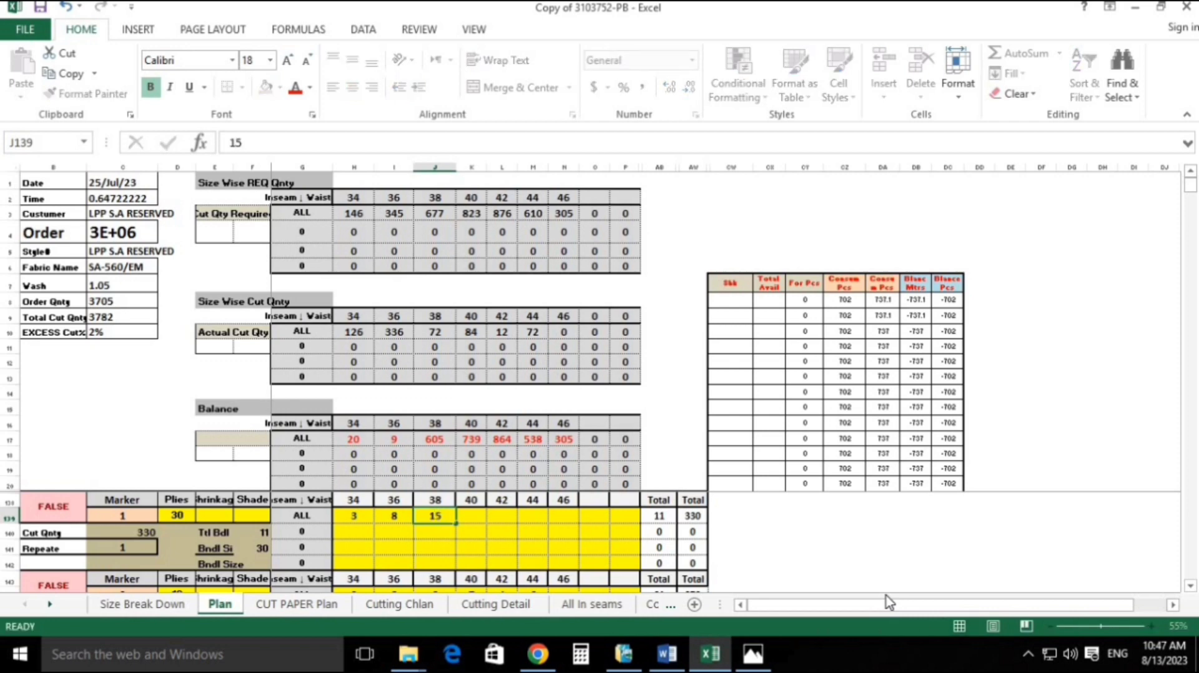
key("Up")
key("Up")
key("Up")
key("Up")
key("Up")
key("Up")
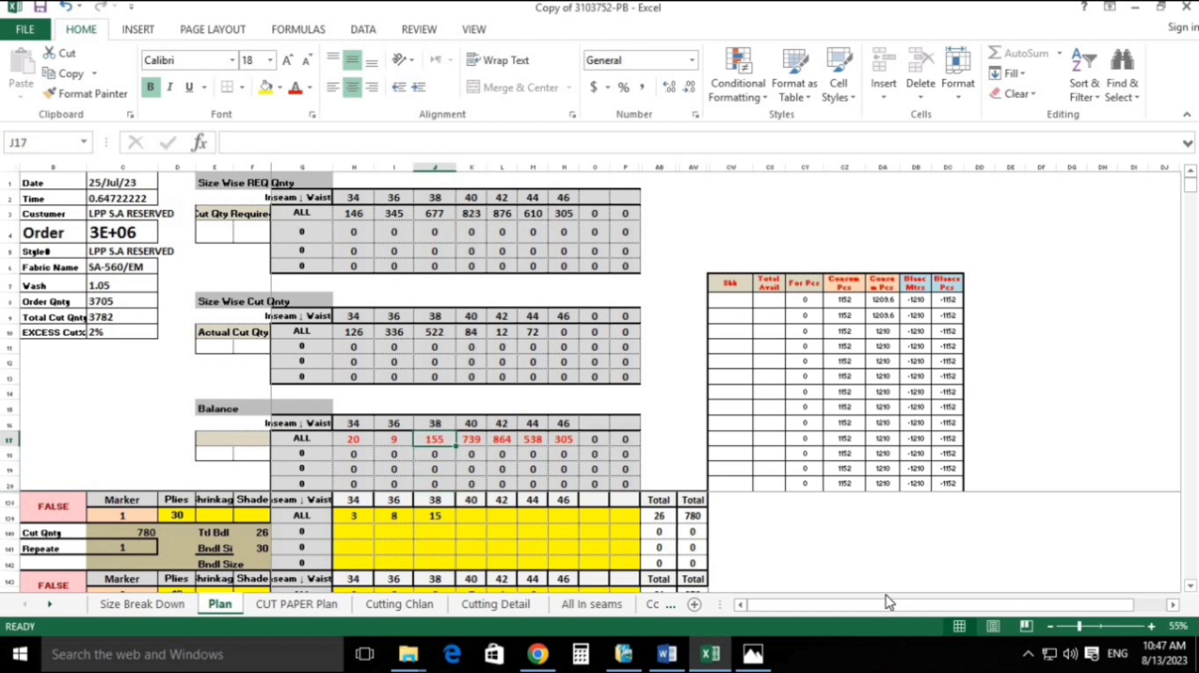
Step: Raise marker 1's size 38 ratio to 20 and recheck the size 38 balance
key("Down")
key("Down")
key("Down")
key("Down")
key("Down")
type("20")
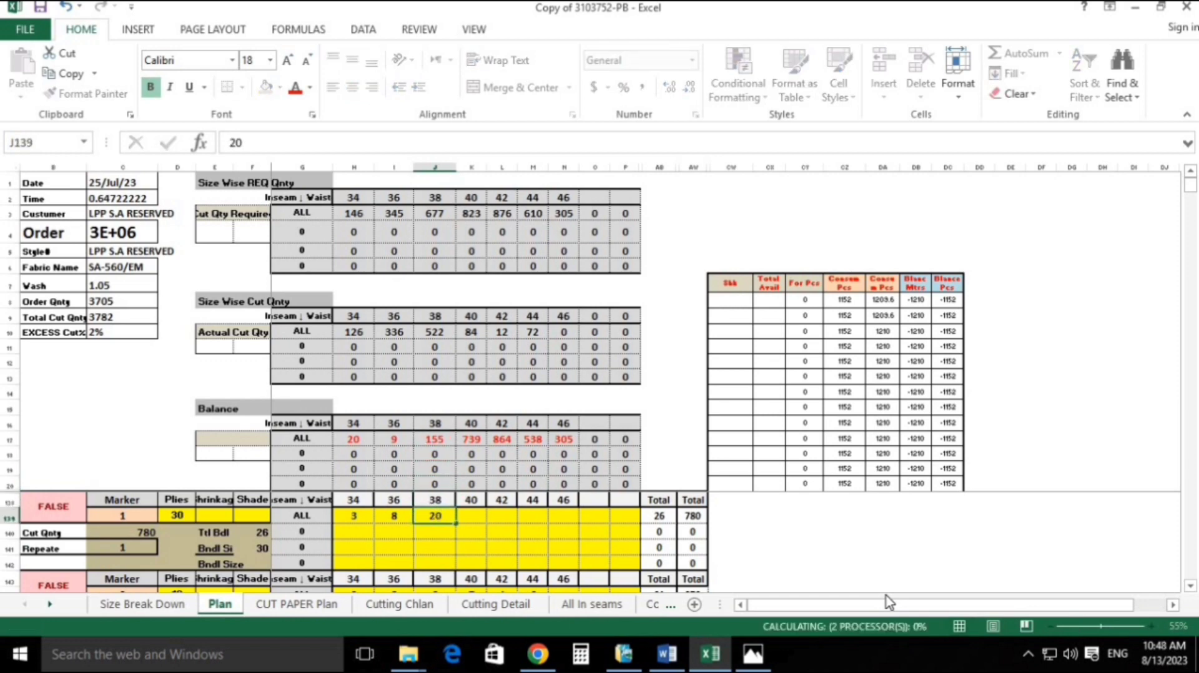
key("Up")
key("Up")
key("Up")
key("Up")
key("Up")
key("Up")
key("Down")
key("Down")
key("Down")
key("Down")
key("Down")
key("Up")
key("Up")
key("Up")
key("Up")
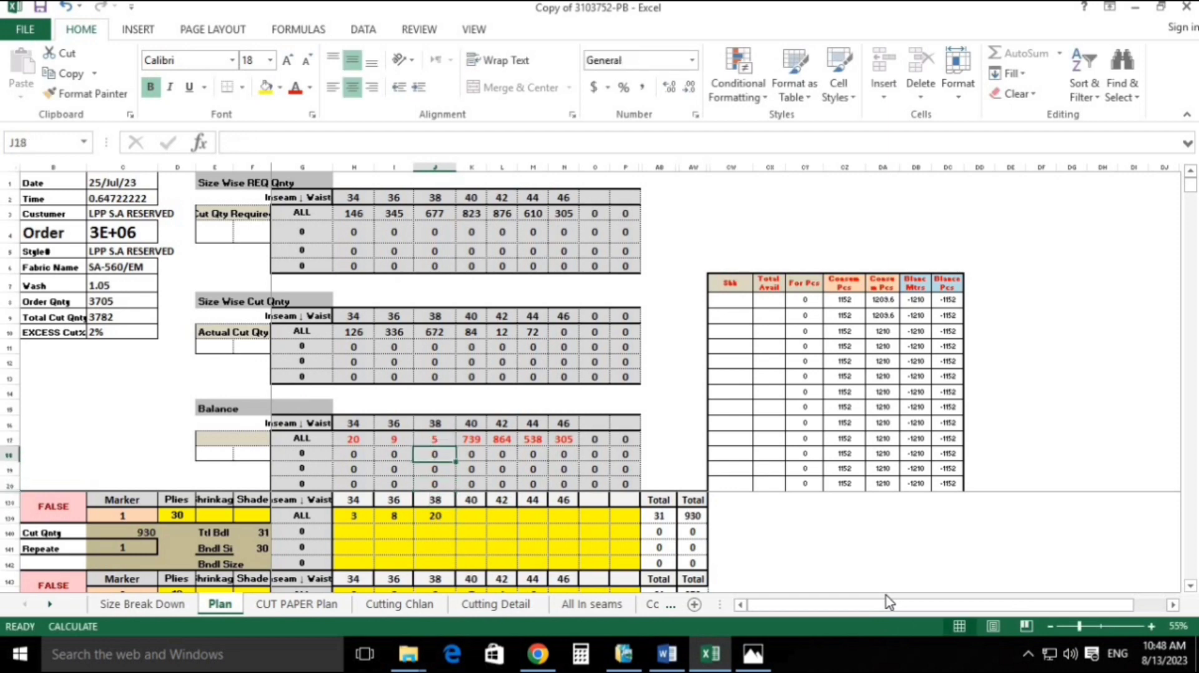
Step: Review the ALL-row balances of the sizes around size 38 in the Balance table
key("Left")
key("Up")
key("Left")
key("Down")
key("Down")
key("Right")
key("Up")
key("Right")
key("Right")
key("Up")
Step: Try 30 as marker 1's size 40 ratio in the ALL row
key("Down")
key("Down")
key("Down")
key("Down")
key("Down")
type("30")
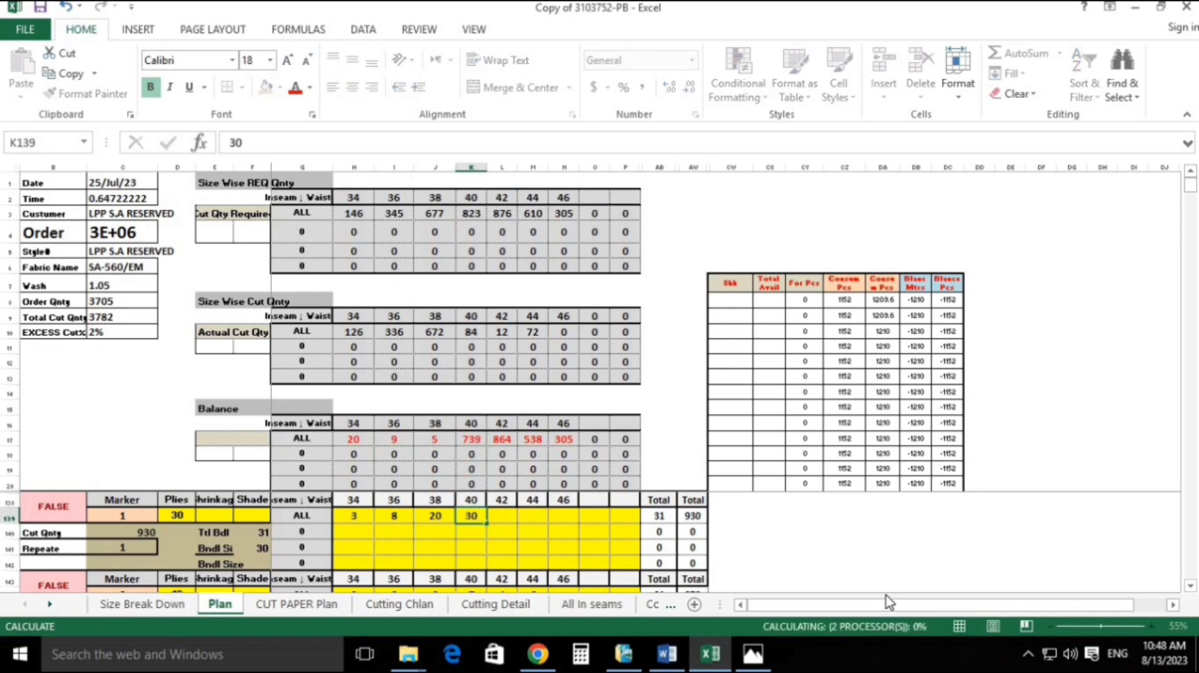
Step: Lower marker 1's size 40 ratio to 25 and finally to 24
type("2")
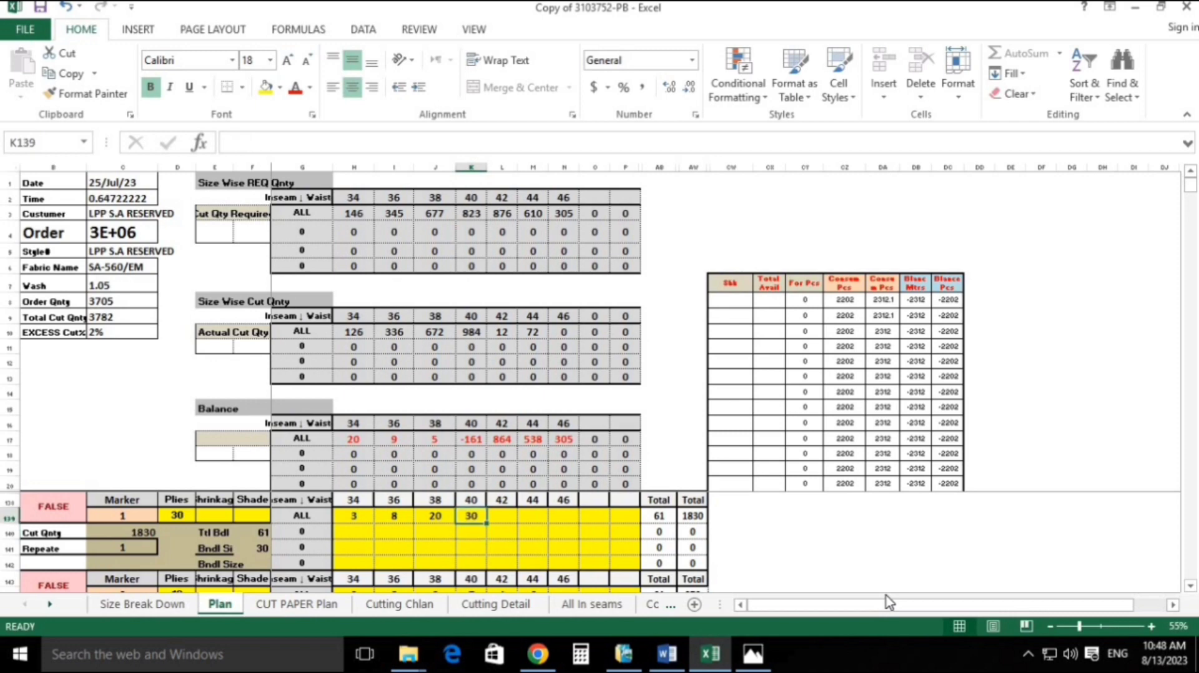
type("5")
key("Return")
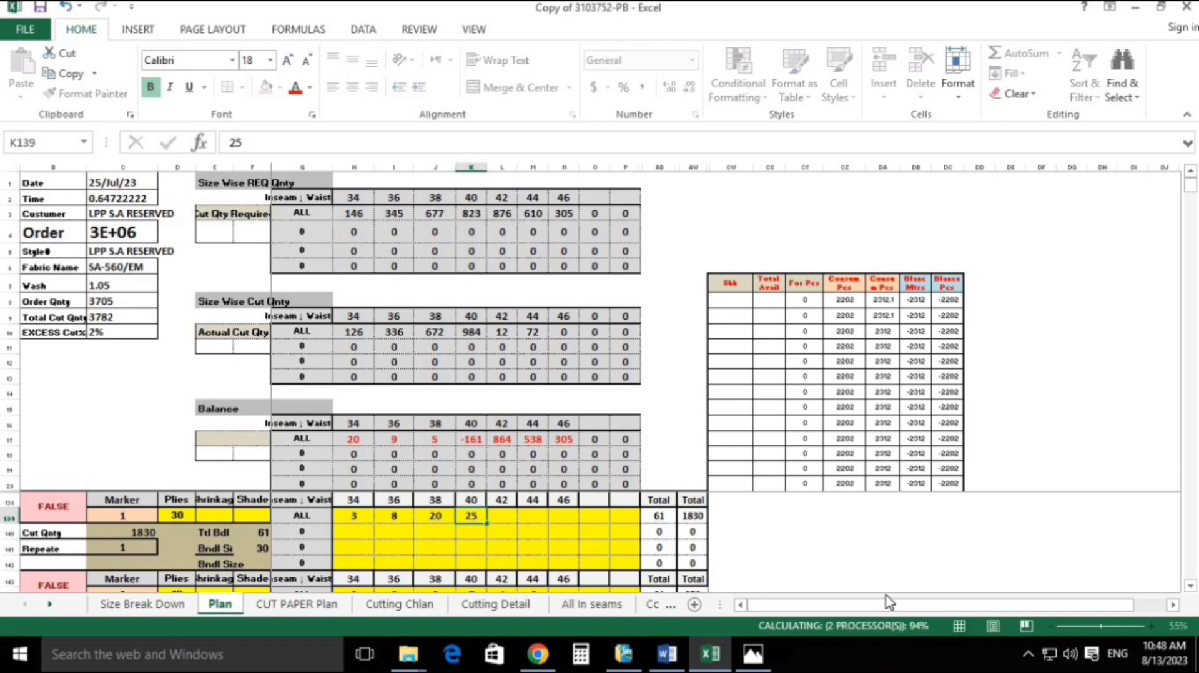
type("24")
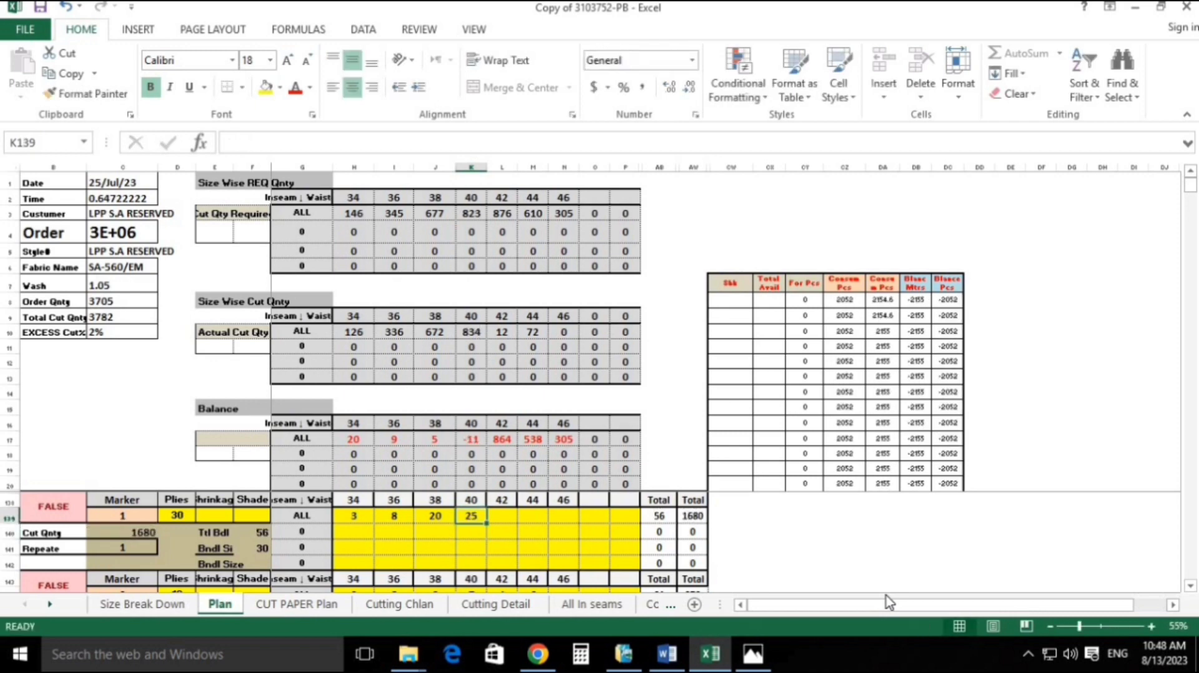
key("Return")
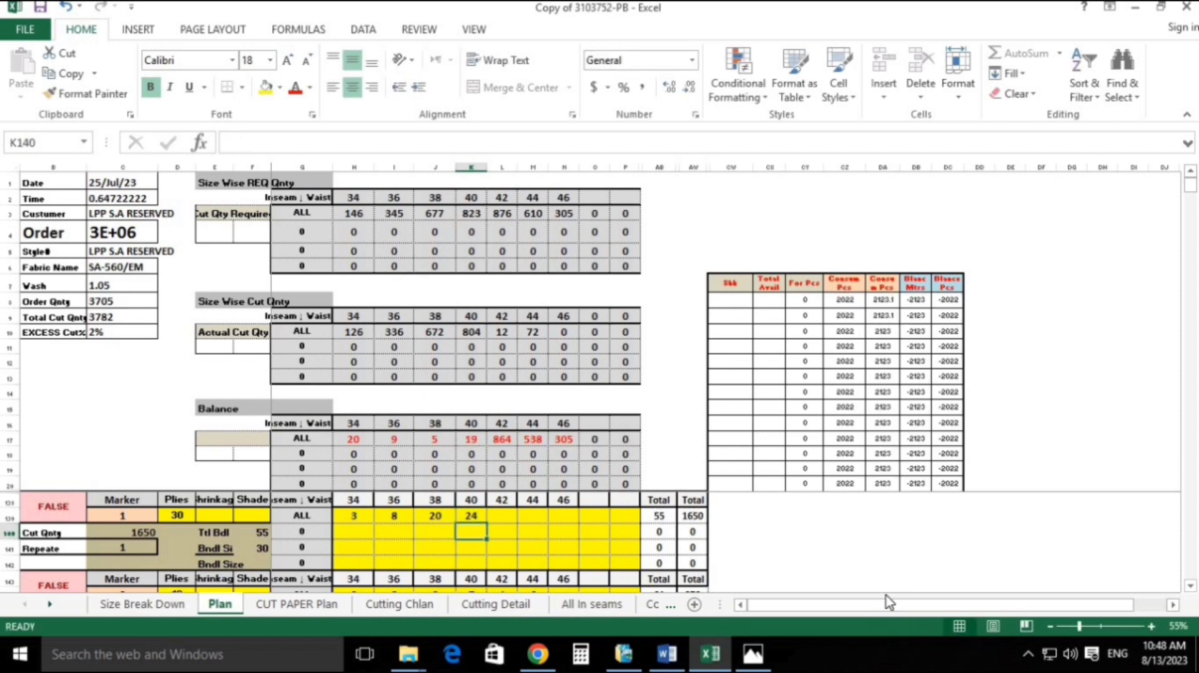
Step: Look over marker 1's ratios and try 30 as its size 42 ratio
key("Up")
key("Left")
key("Left")
key("Left")
key("Left")
key("Left")
key("Right")
key("Right")
key("Right")
key("Right")
key("Right")
key("Right")
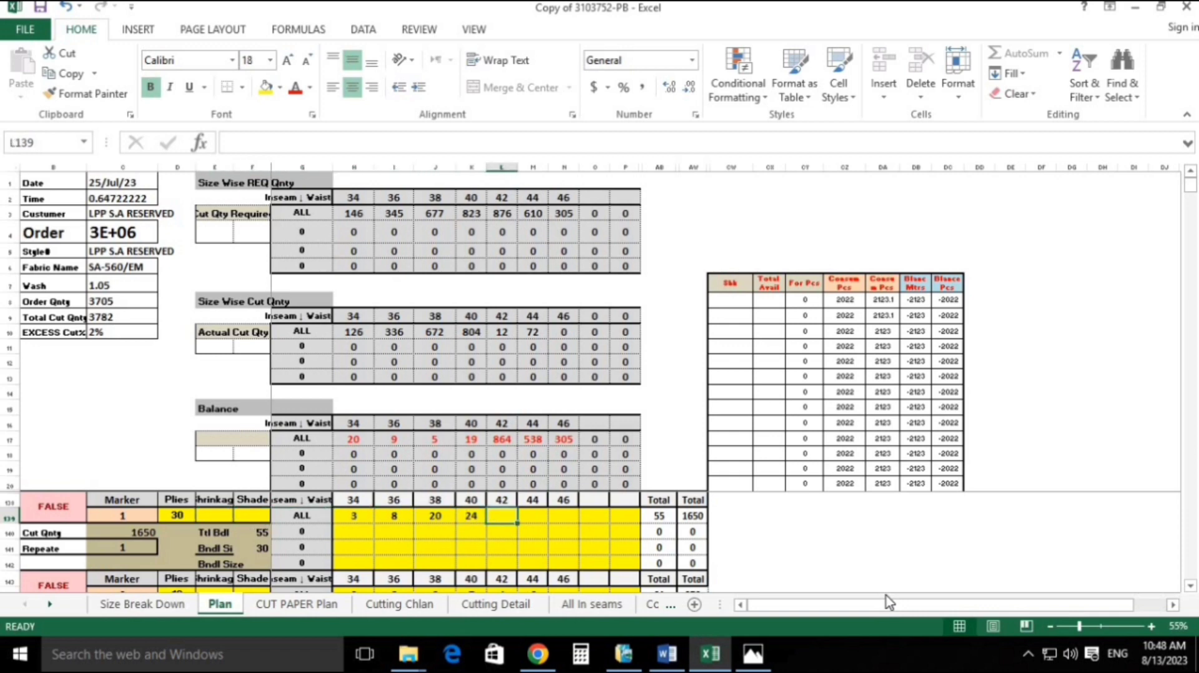
type("30")
key("Return")
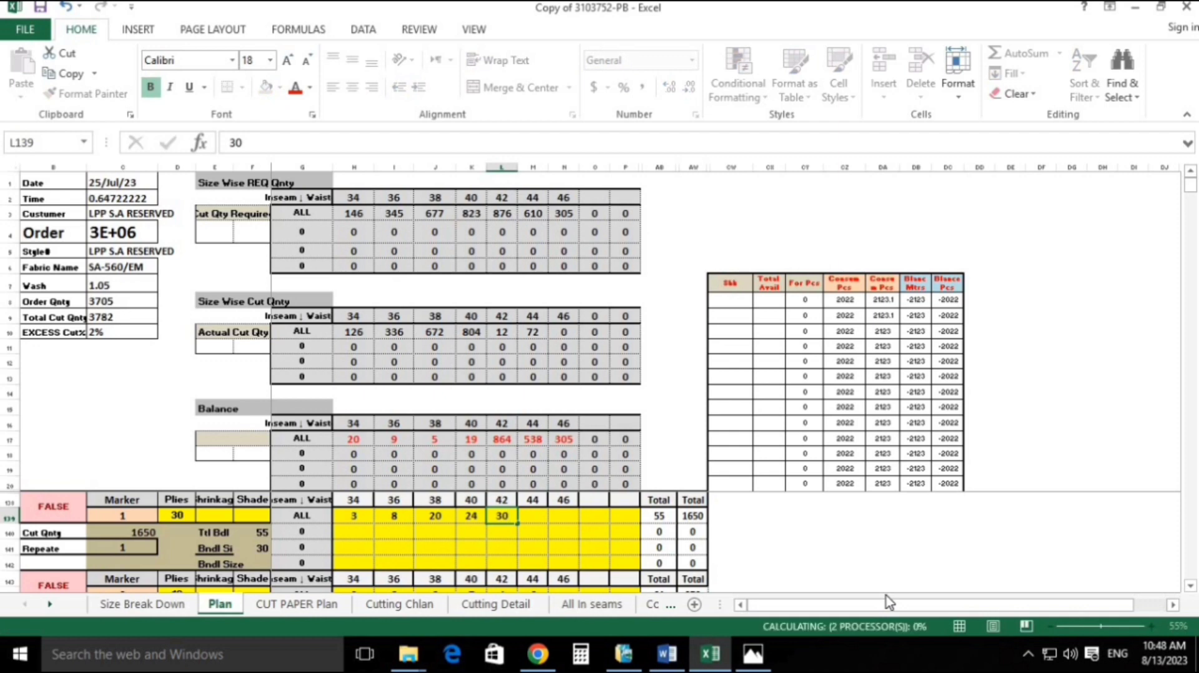
Step: Reduce marker 1's size 42 ratio to 28
key("Left")
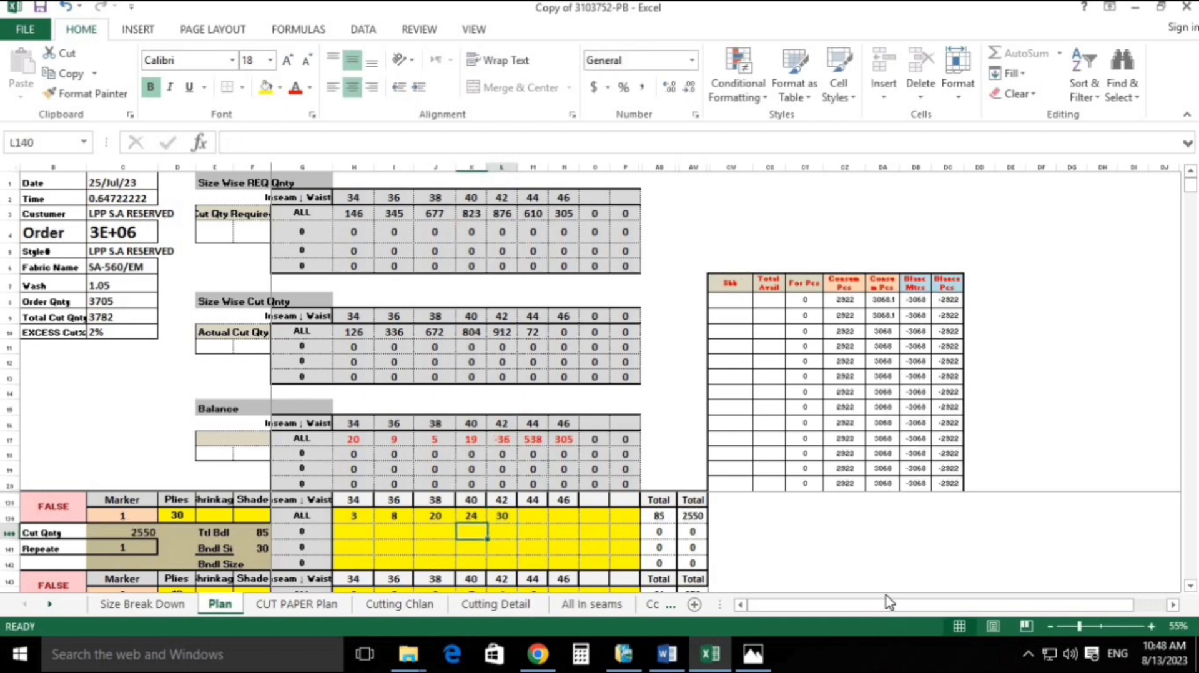
key("Right")
key("Right")
key("Left")
type("28")
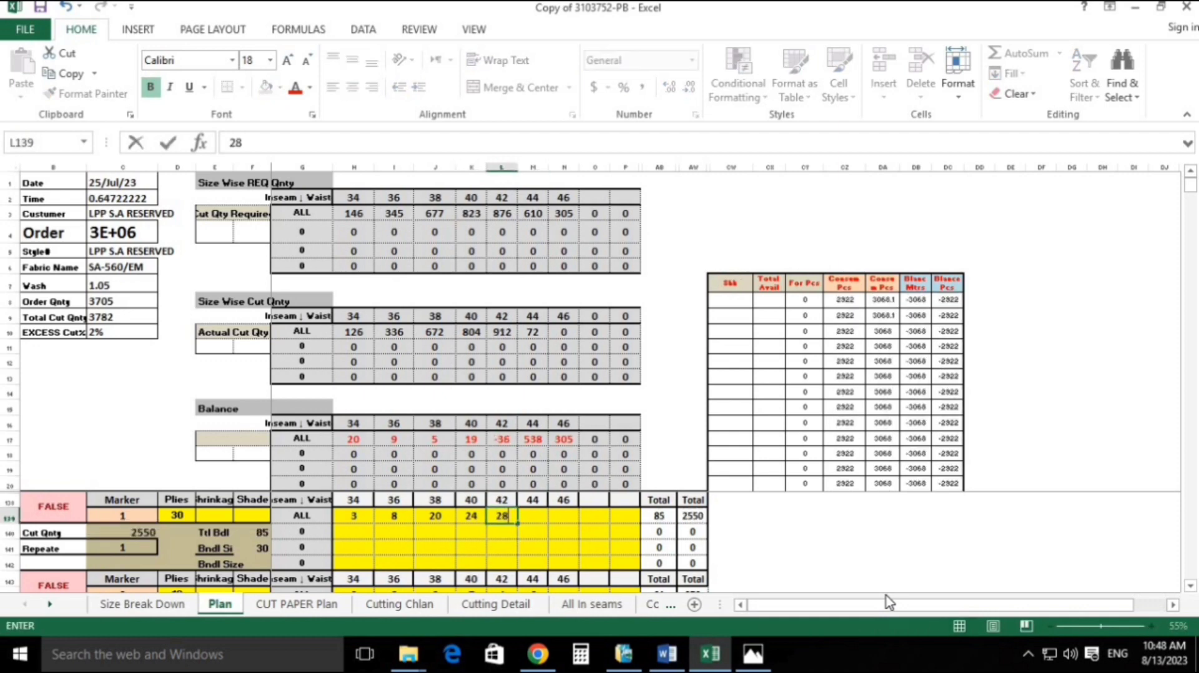
key("Return")
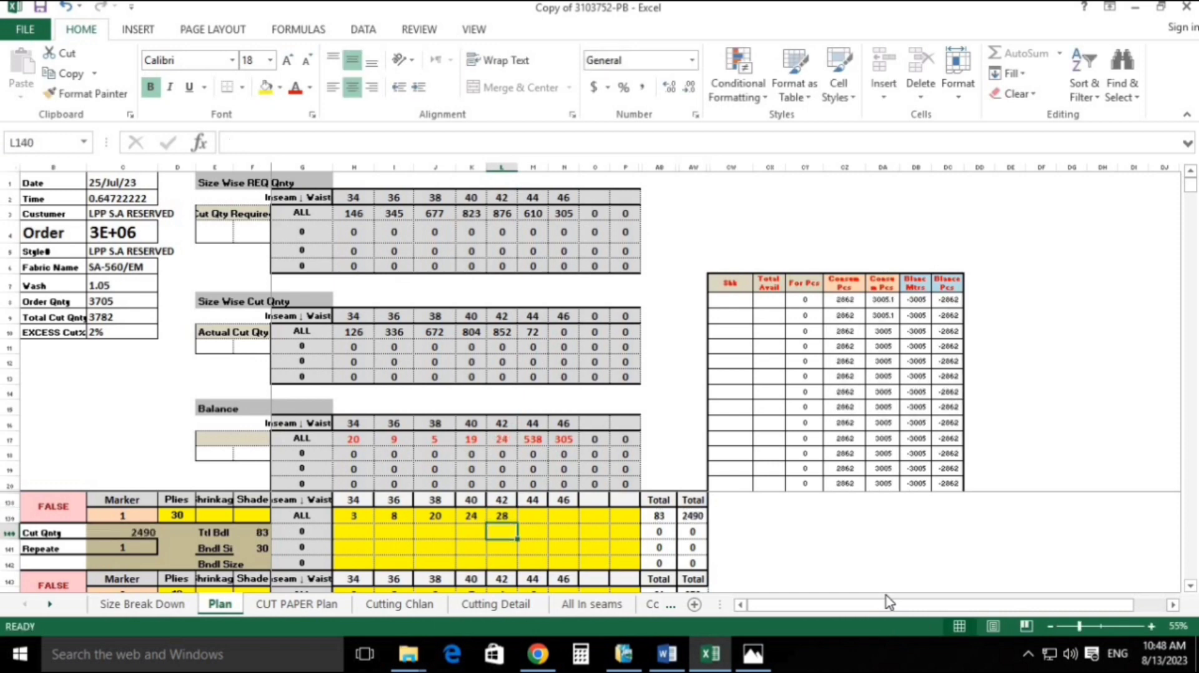
Step: Try 28 and 20 as marker 1's size 44 ratio, settle on 18, and set its size 46 ratio to 10
key("Right")
type("28")
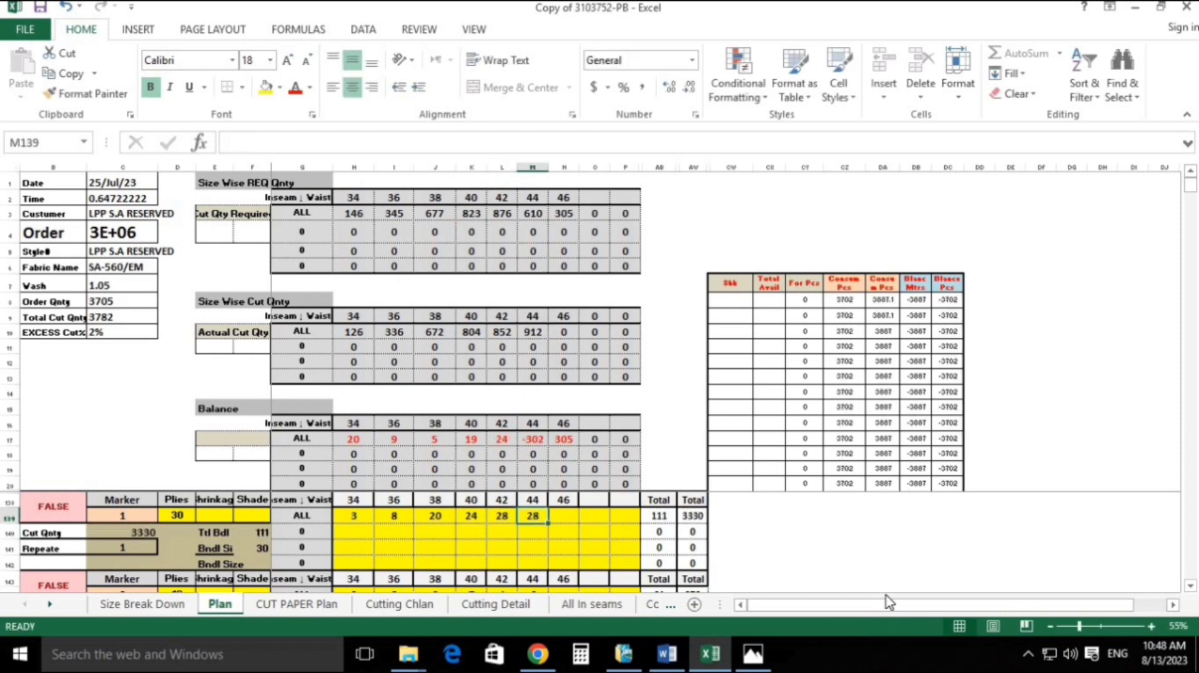
type("20")
key("Return")
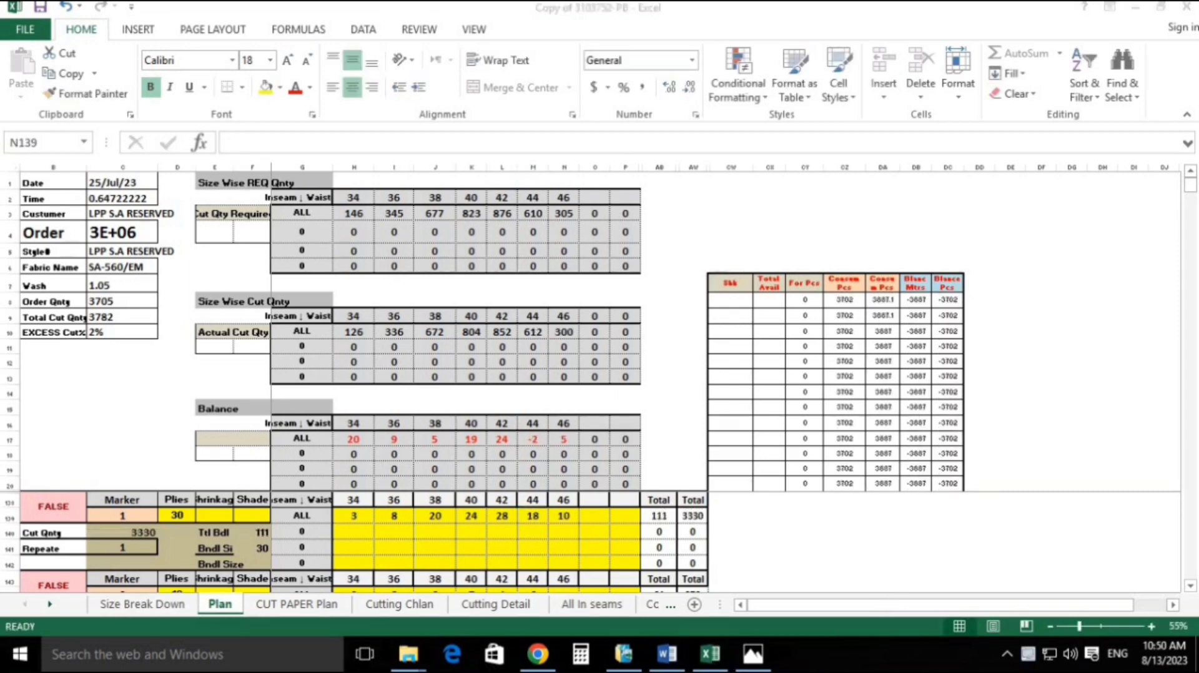
Step: Review marker 2's plies and size ratios below the marker 1 block on the Plan sheet
scroll(573, 509, "down", 1)
scroll(574, 509, "up", 2)
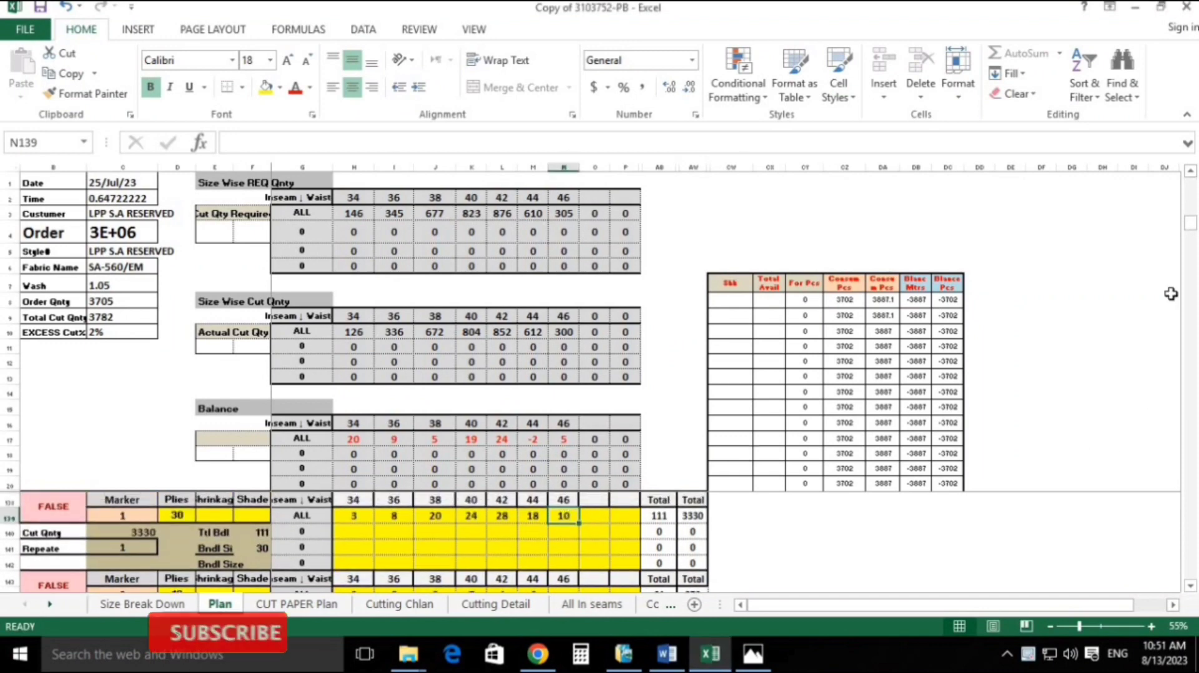
left_click(1190, 585)
left_click(1189, 585)
left_click(1190, 586)
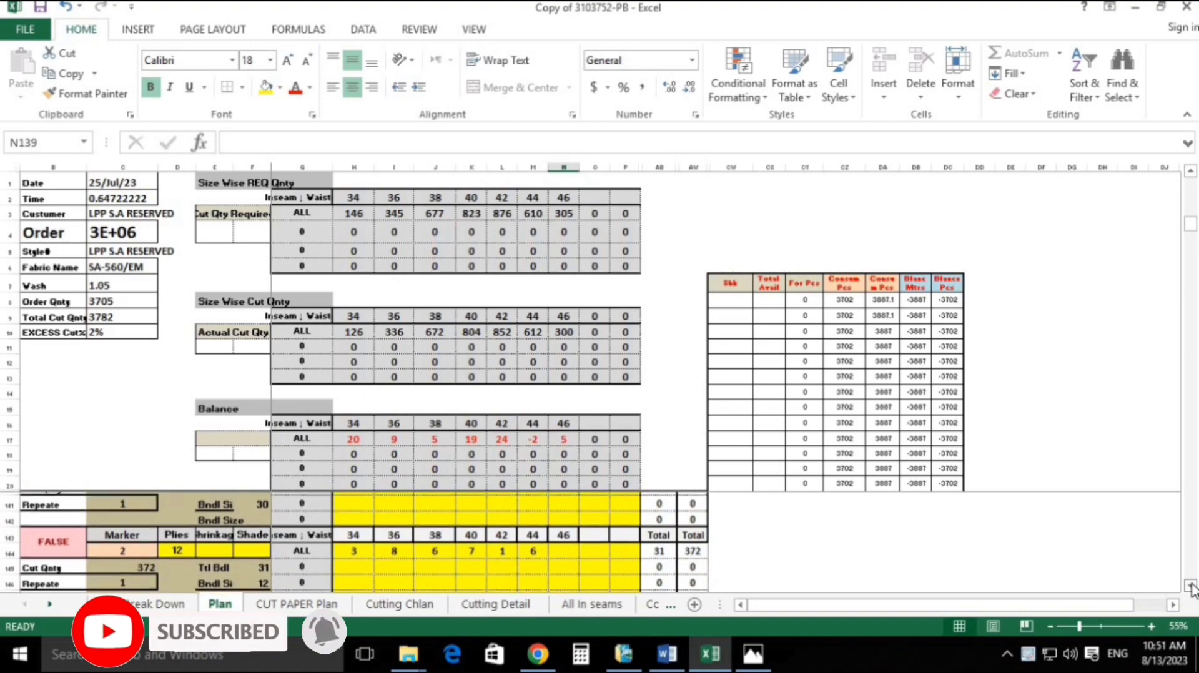
left_click(356, 562)
left_click_drag(439, 570, 550, 542)
Step: Open the CUT PAPER Plan sheet and check the grand totals of the required, actual and balance quantities
left_click(296, 604)
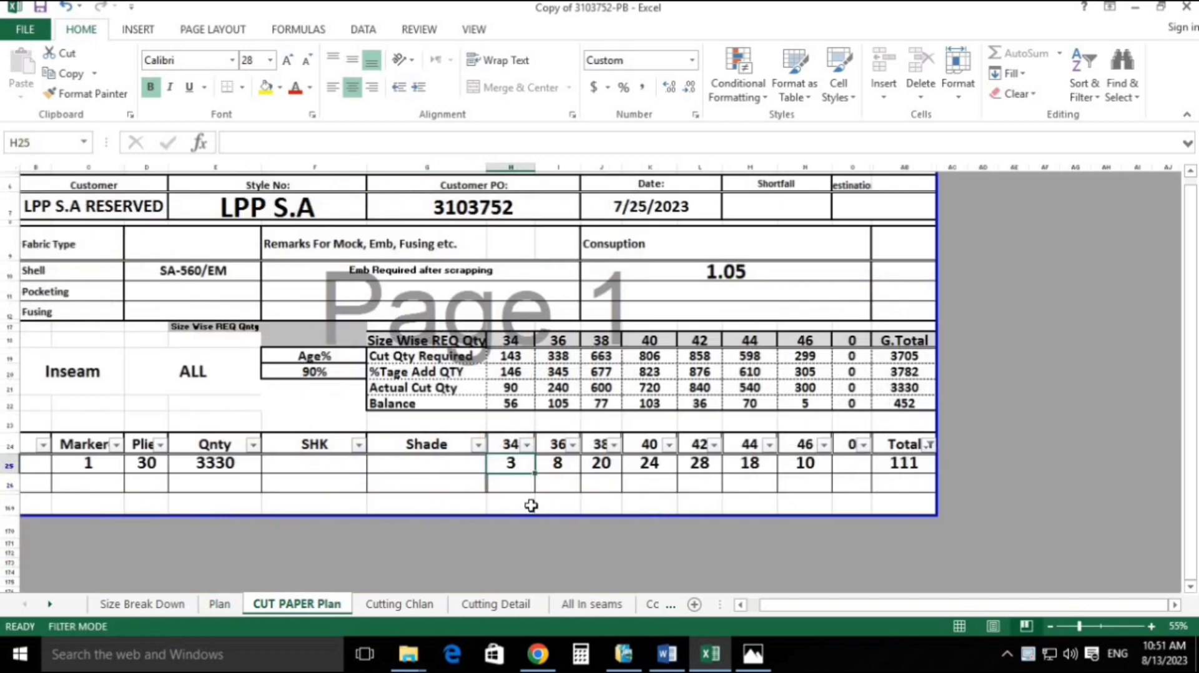
left_click(822, 509)
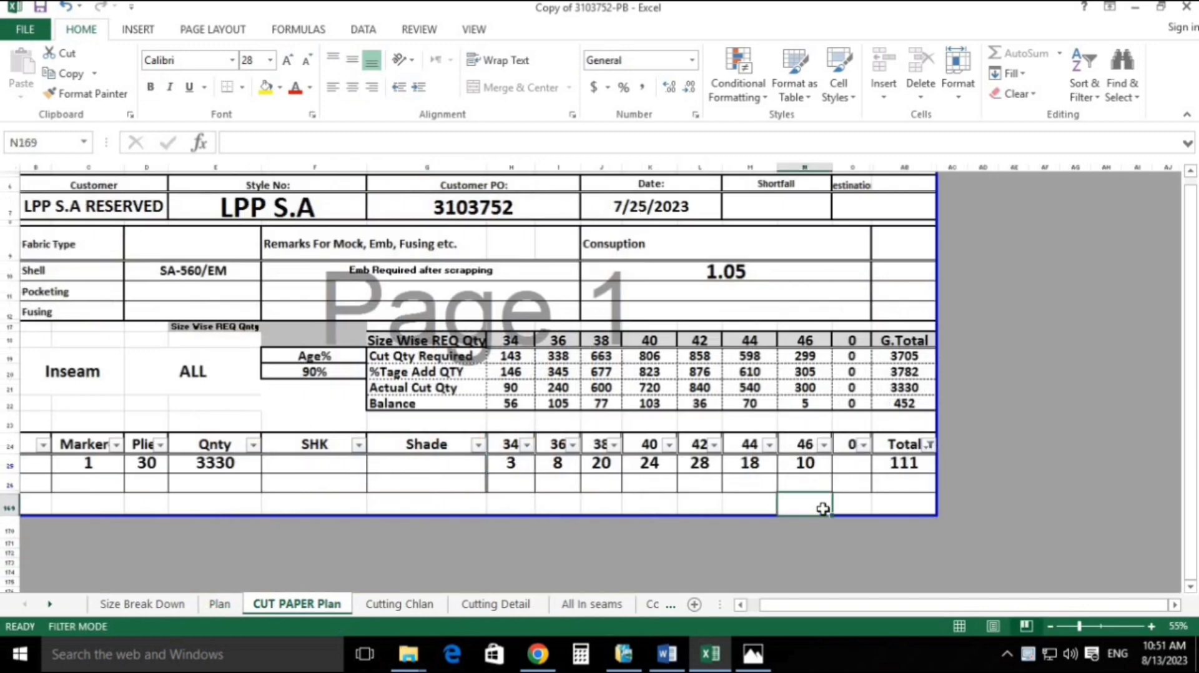
left_click(911, 357)
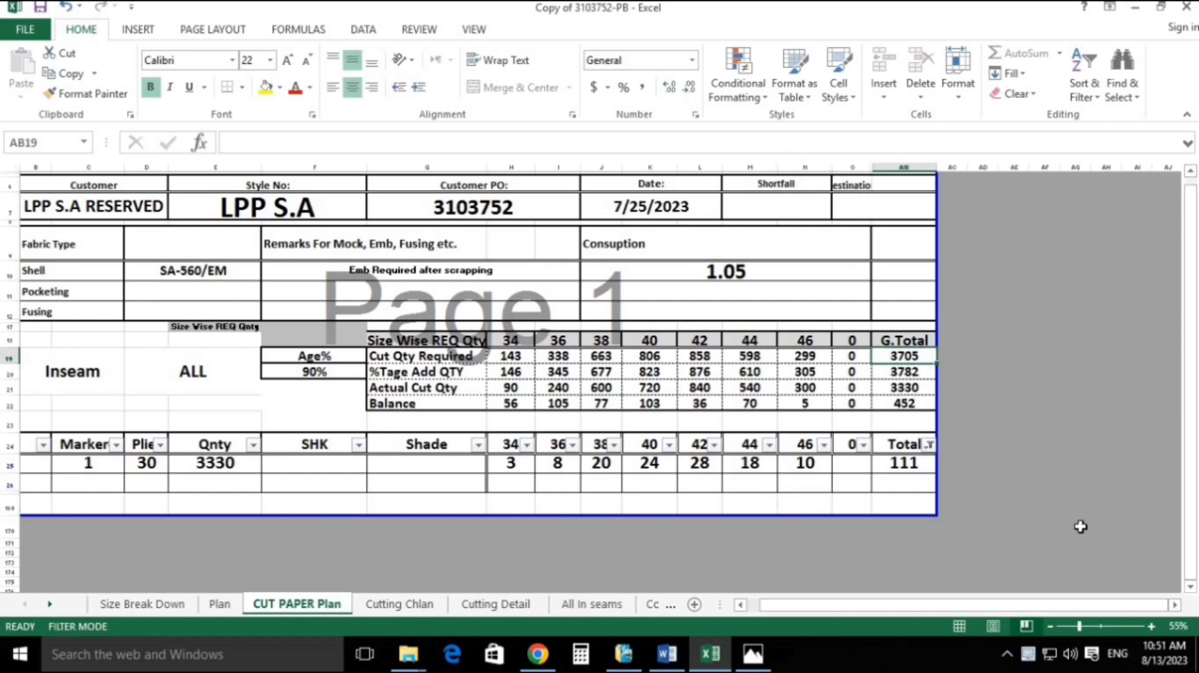
key("Down")
key("Down")
key("Down")
key("Down")
key("Down")
key("Down")
key("Down")
Step: Review marker 1's size ratios from size 34 through 42 in the cut paper plan's marker row
key("Left")
key("Left")
key("Left")
key("Left")
key("Left")
key("Left")
key("Left")
key("Left")
key("Up")
key("Up")
key("Down")
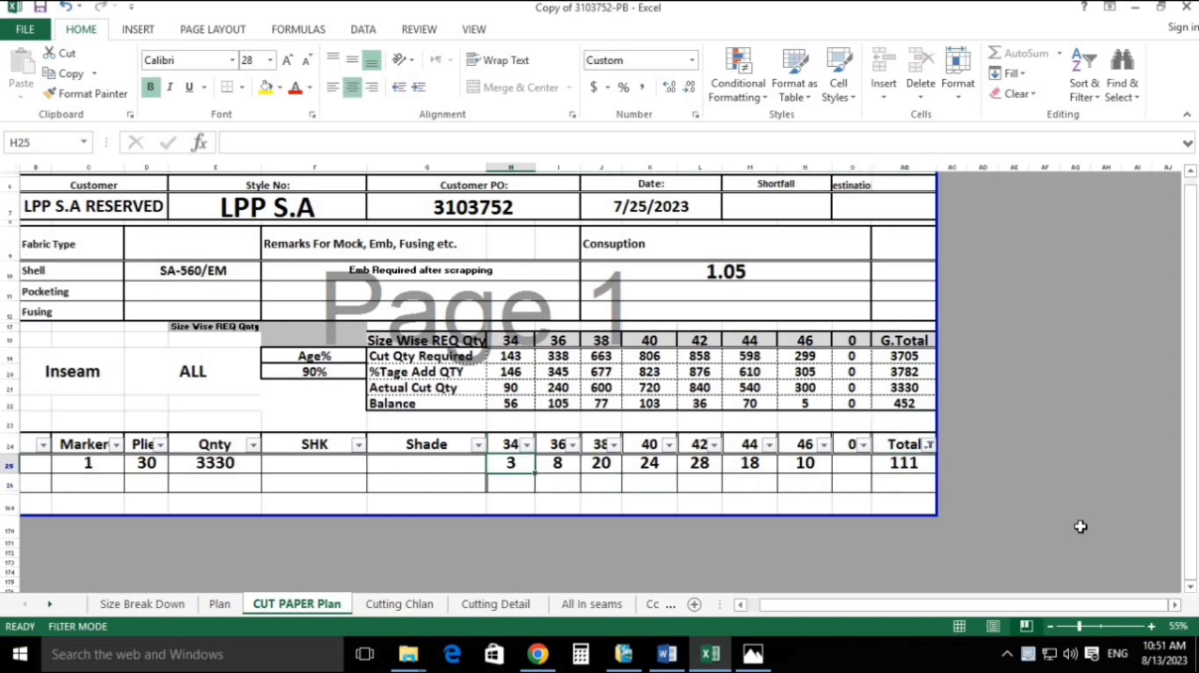
key("Right")
key("Right")
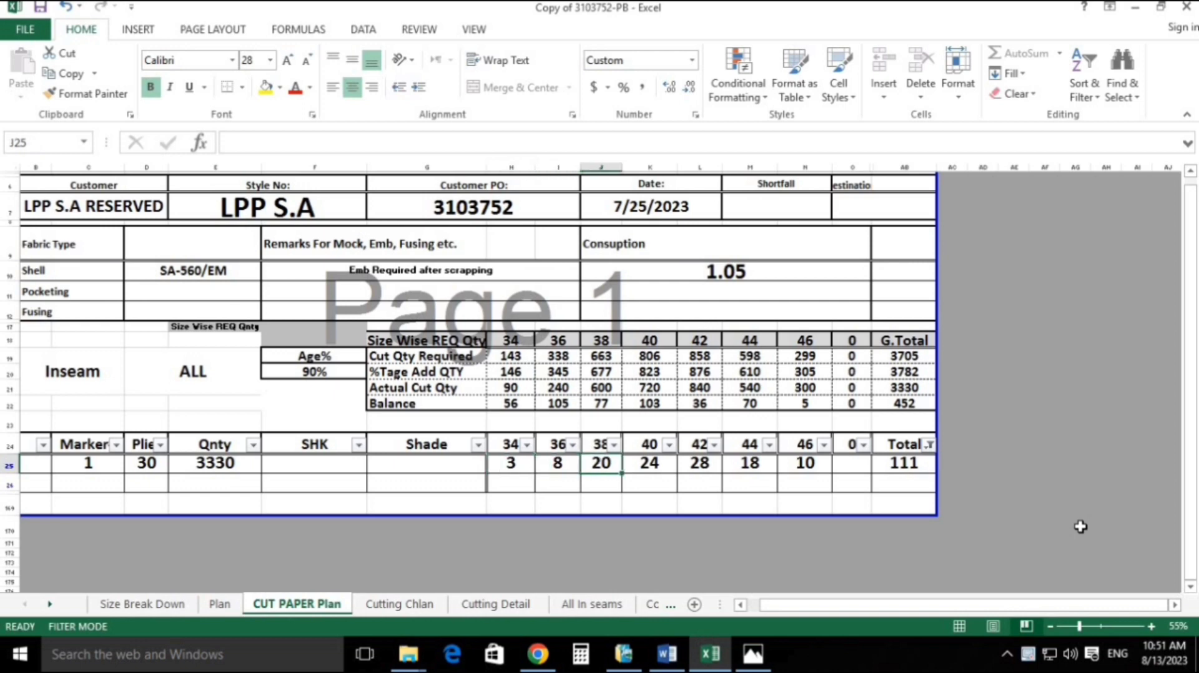
key("Right")
key("Right")
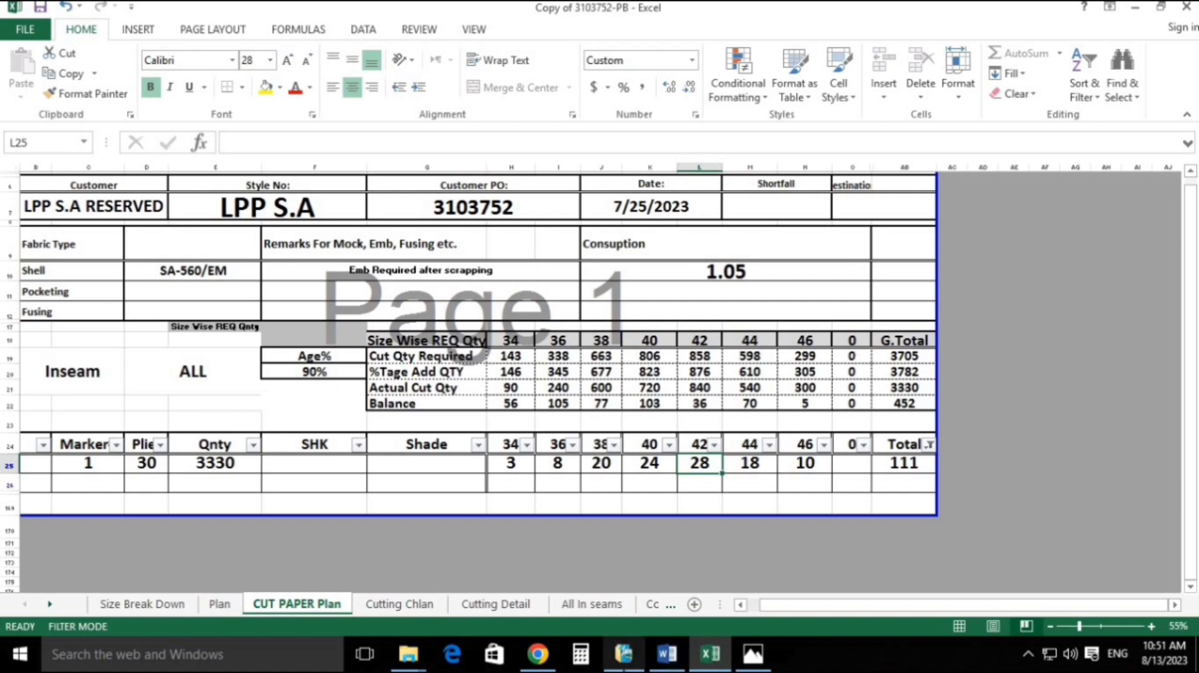
Step: Switch to AccuMark Explorer and select the model whose name ends in 2X7-TRL
left_click(624, 654)
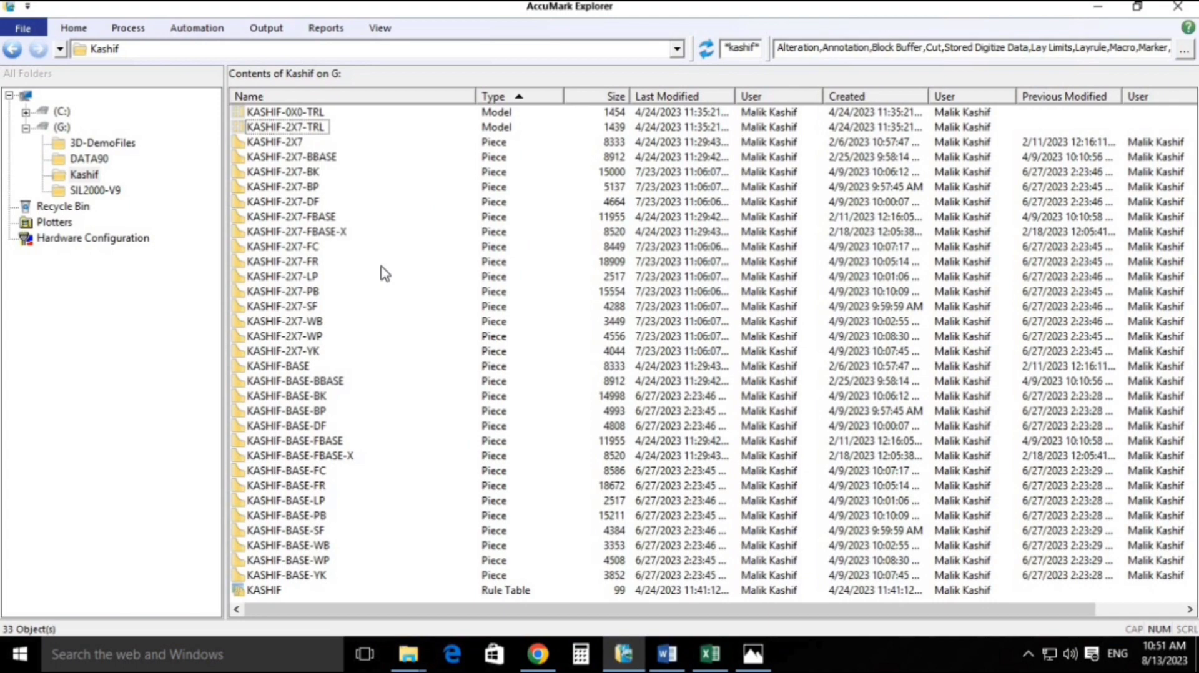
double_click(286, 157)
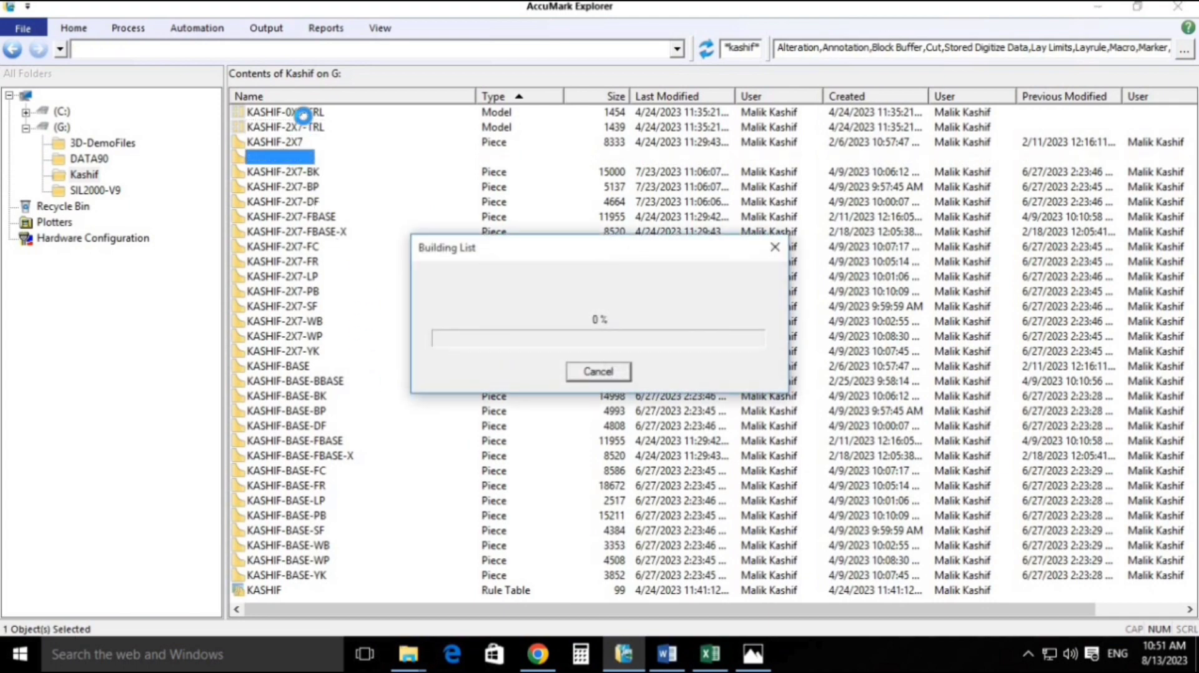
left_click(308, 115)
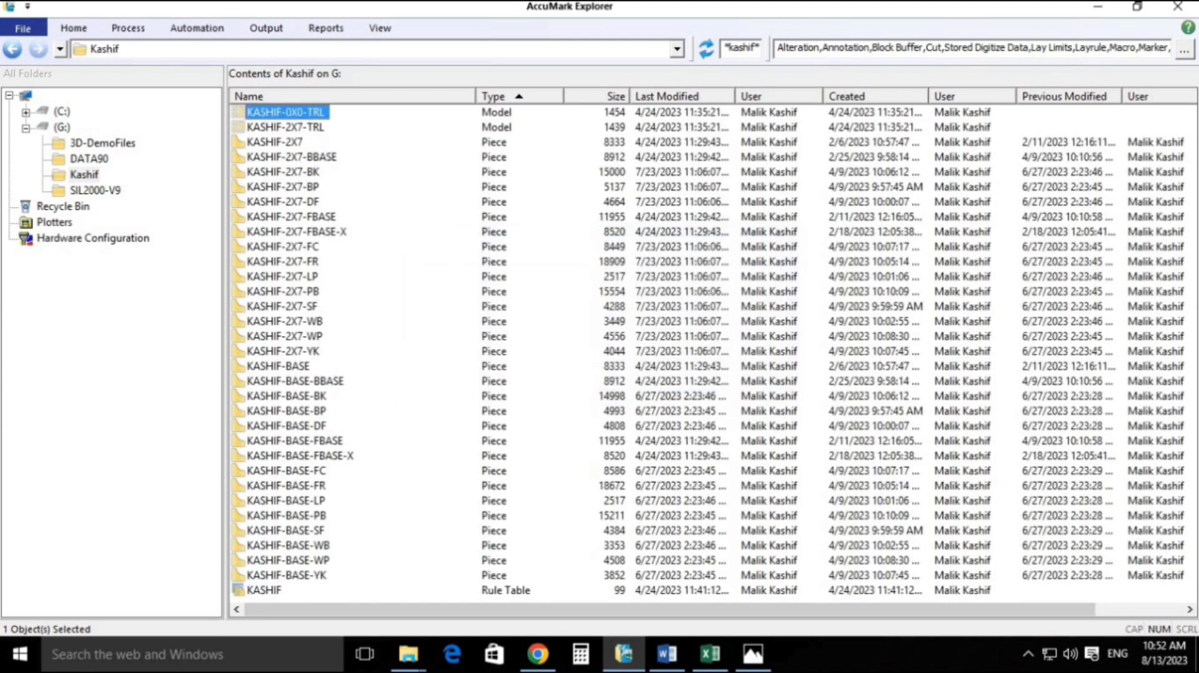
left_click(286, 128)
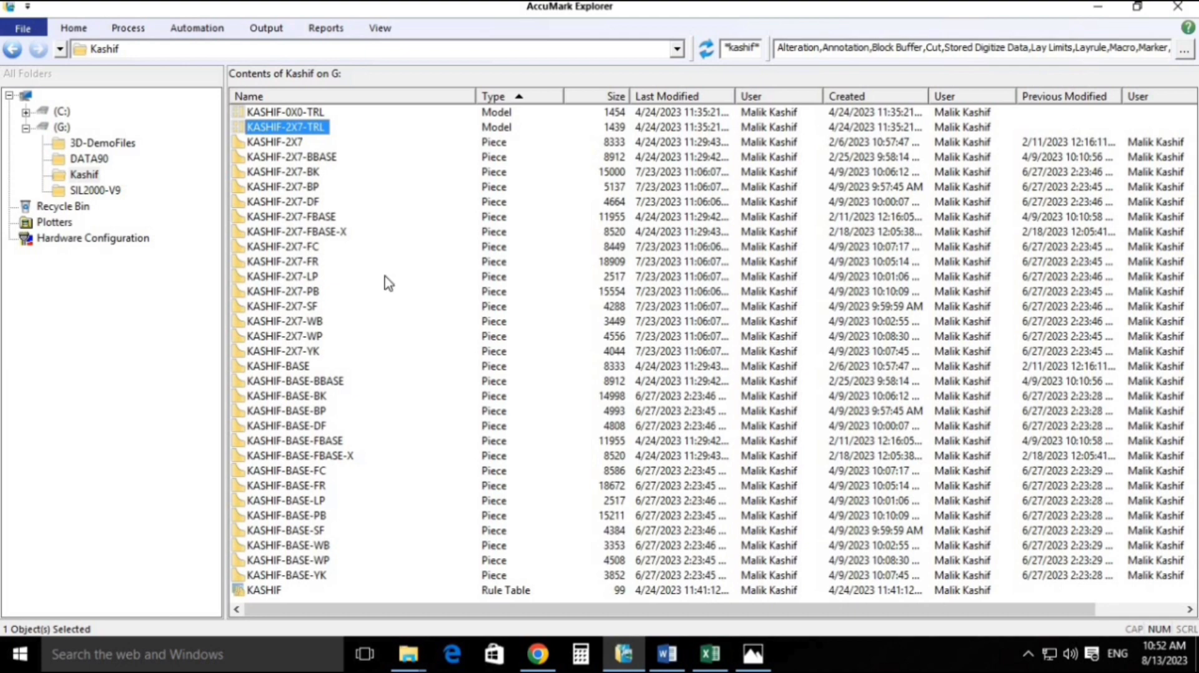
left_click(307, 261)
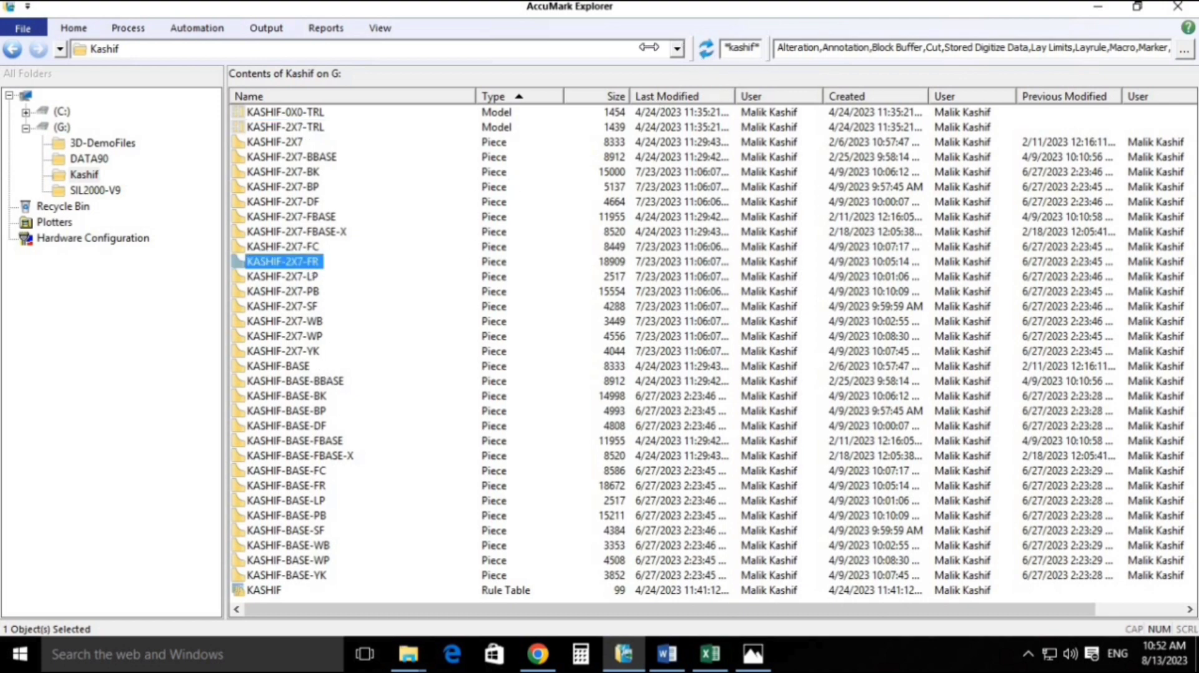
left_click_drag(687, 45, 209, 46)
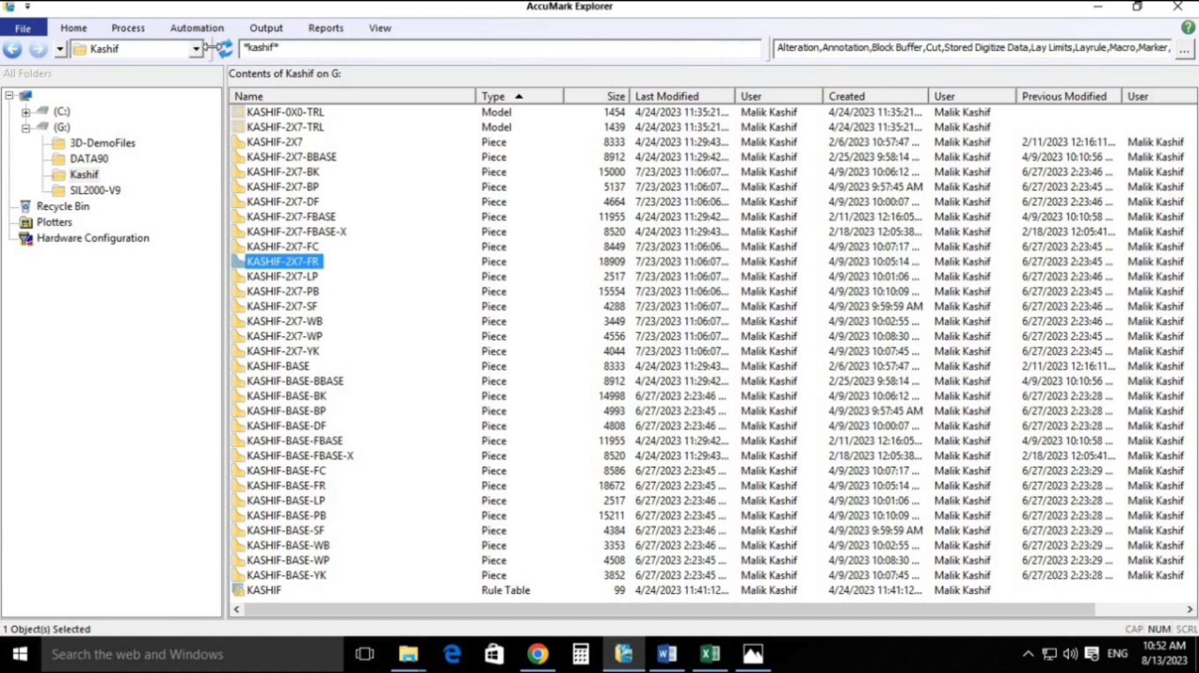
left_click(283, 187)
left_click(295, 128)
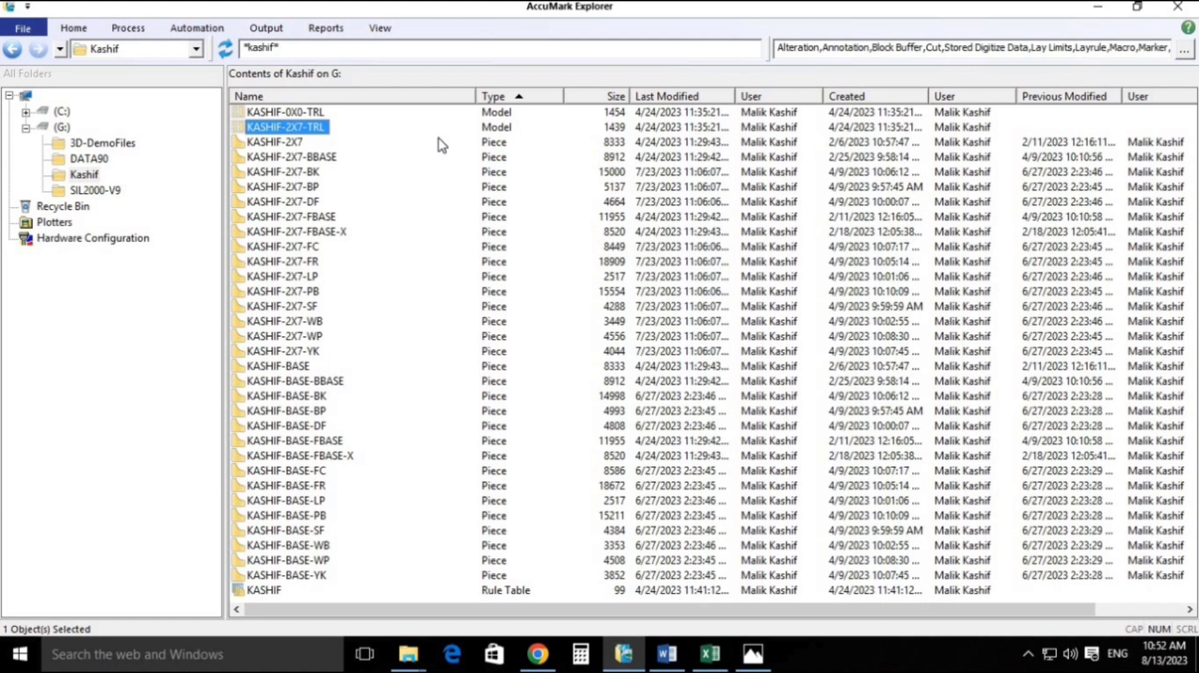
Step: Create a new order in the current storage area and reposition its window over the file list
right_click(411, 226)
left_click(408, 204)
right_click(406, 204)
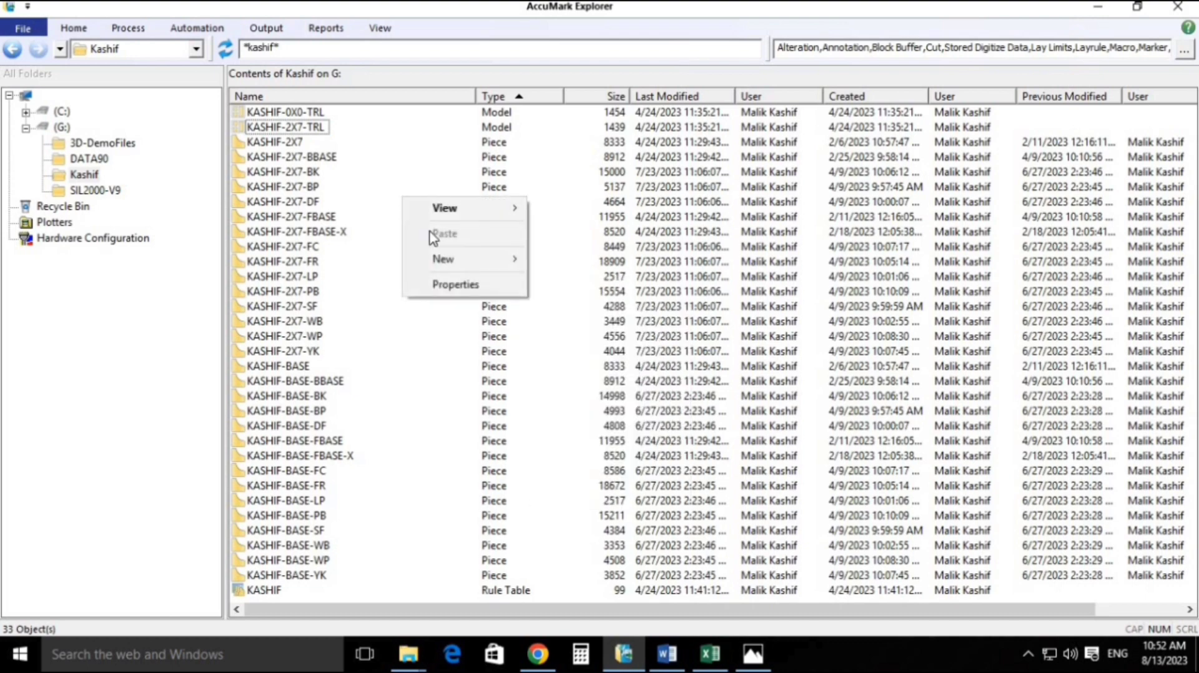
mouse_move(466, 266)
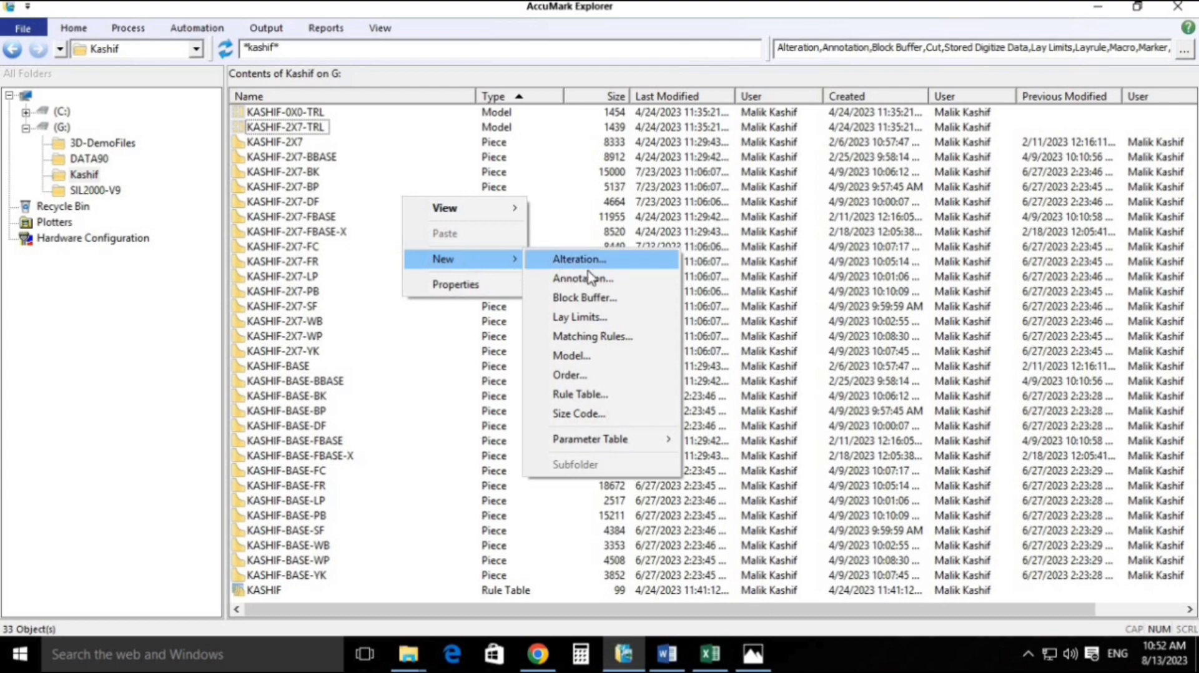
left_click(602, 376)
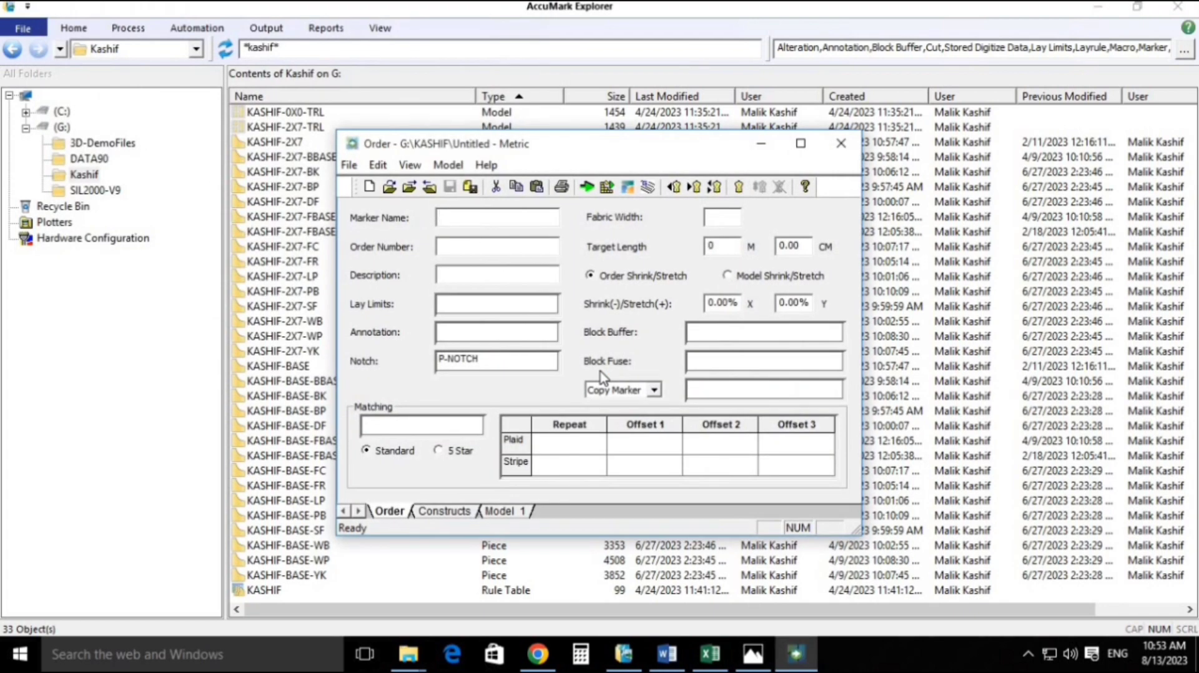
left_click_drag(656, 151, 707, 115)
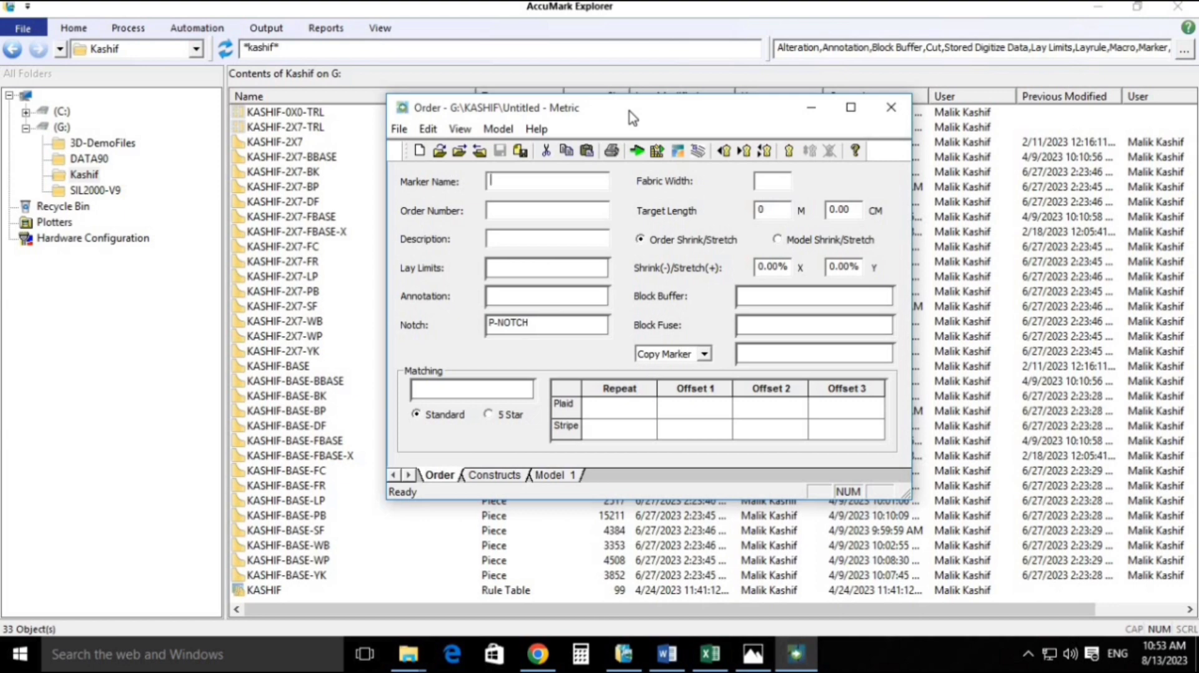
mouse_move(632, 117)
left_mouse_down()
mouse_move(801, 143)
mouse_move(754, 122)
mouse_move(681, 352)
mouse_move(627, 96)
left_mouse_up()
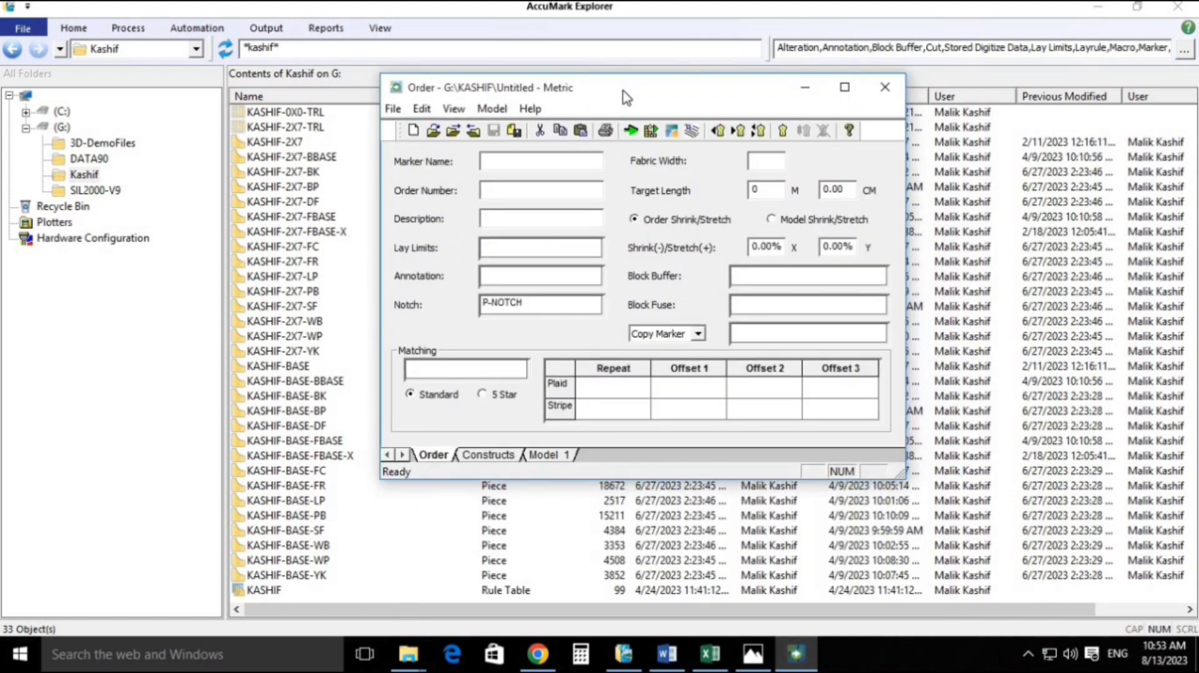
Step: Examine the new order's general, constructs and model pages before filling them in
left_click(553, 456)
left_click_drag(643, 91, 669, 89)
double_click(669, 90)
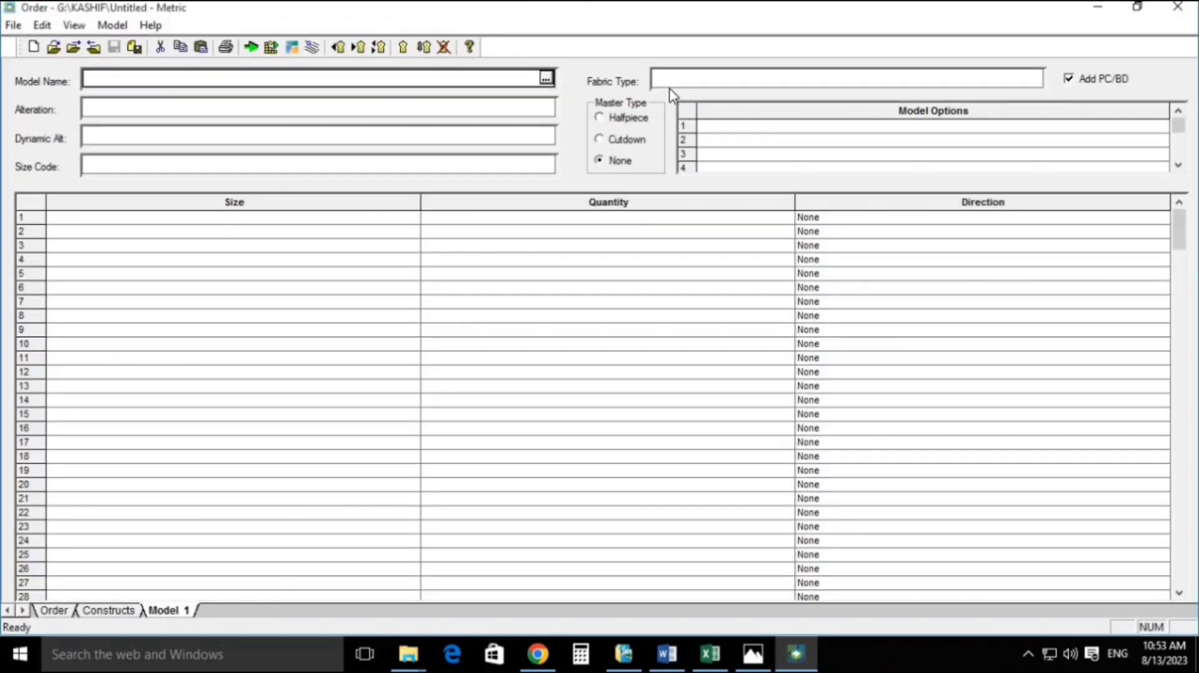
double_click(741, 14)
left_click_drag(706, 103, 631, 110)
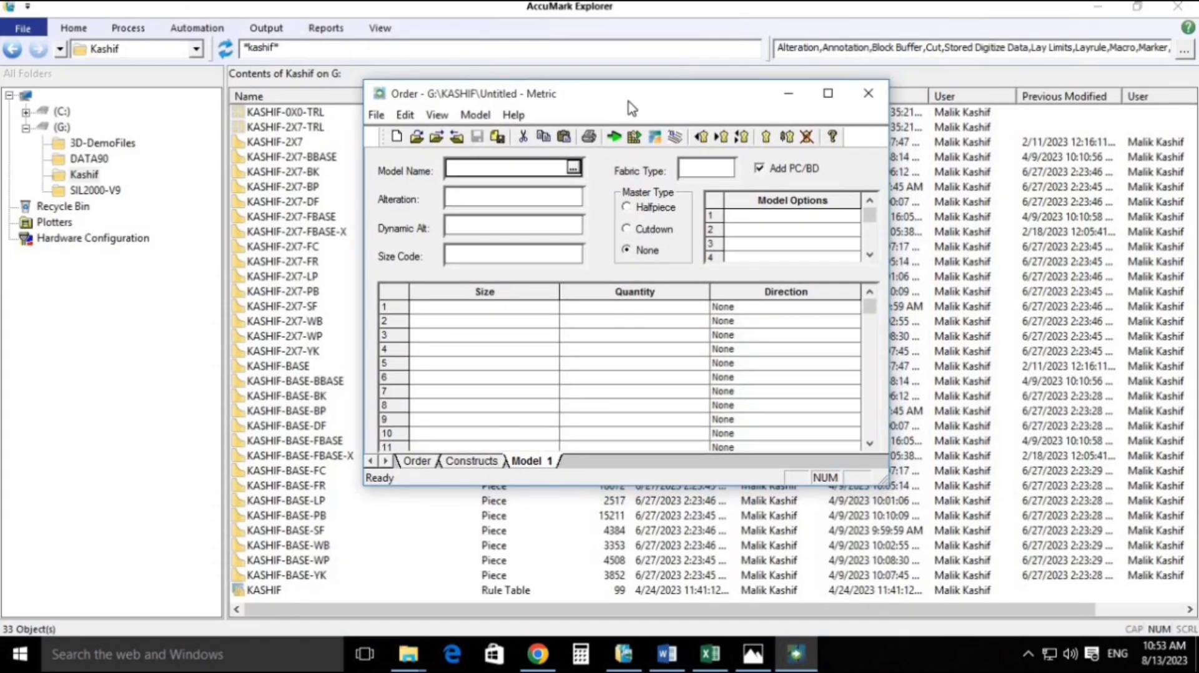
left_click(412, 462)
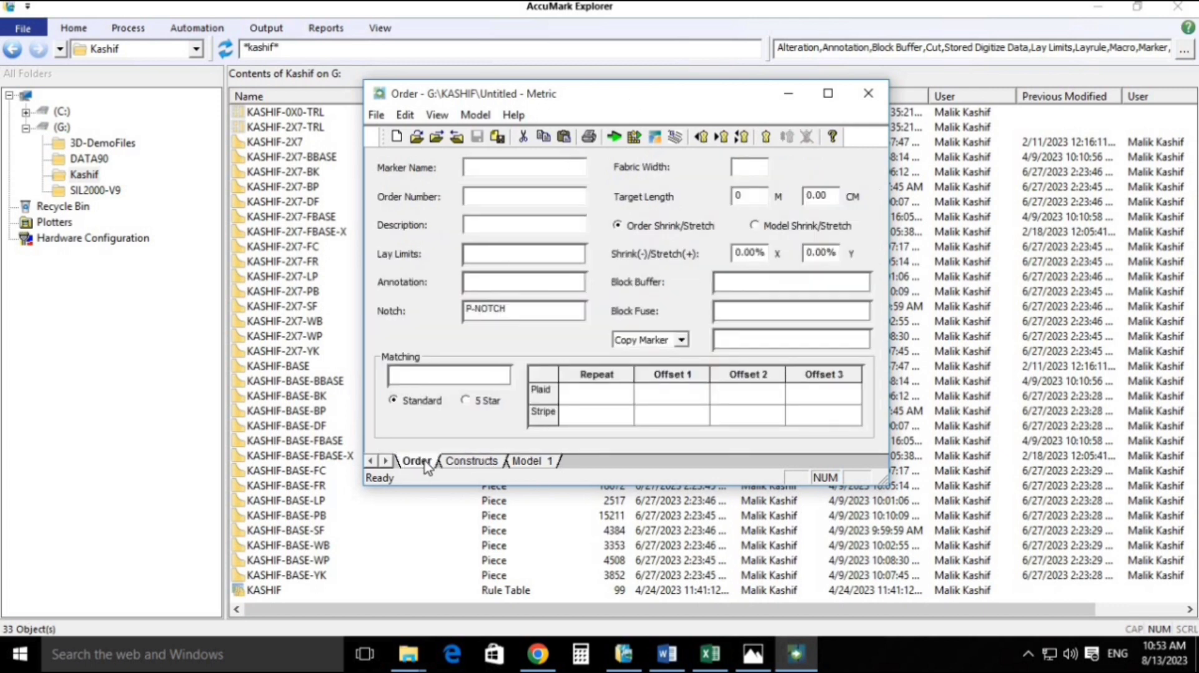
left_click(472, 462)
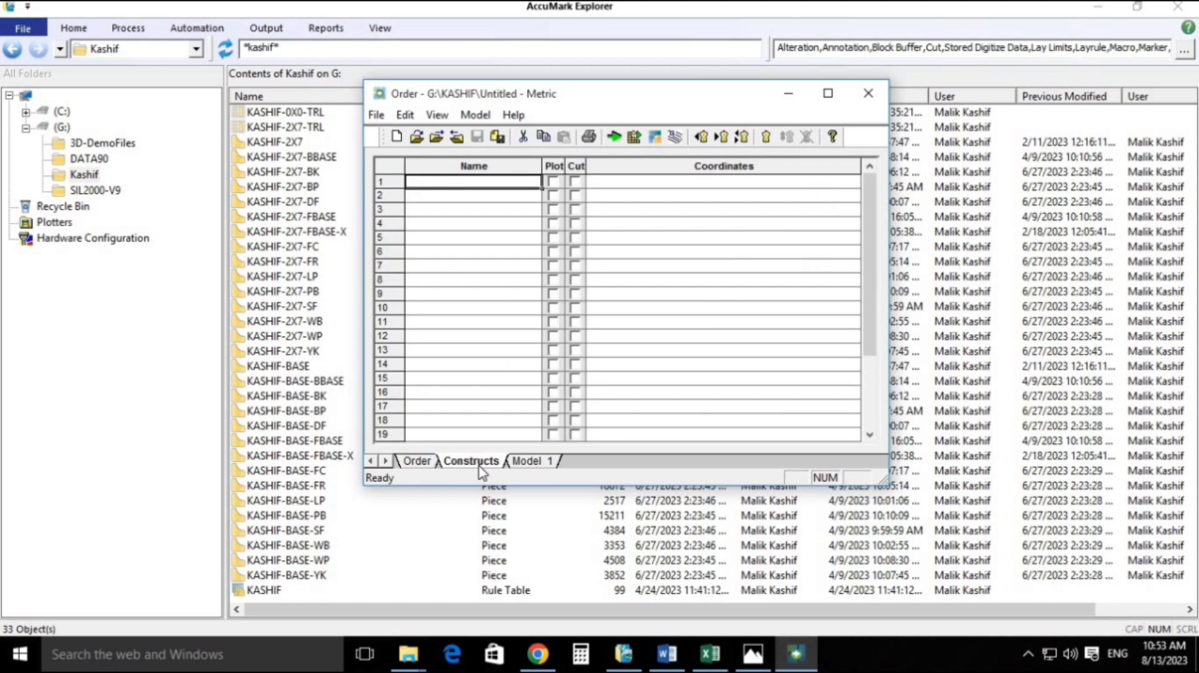
left_click(541, 462)
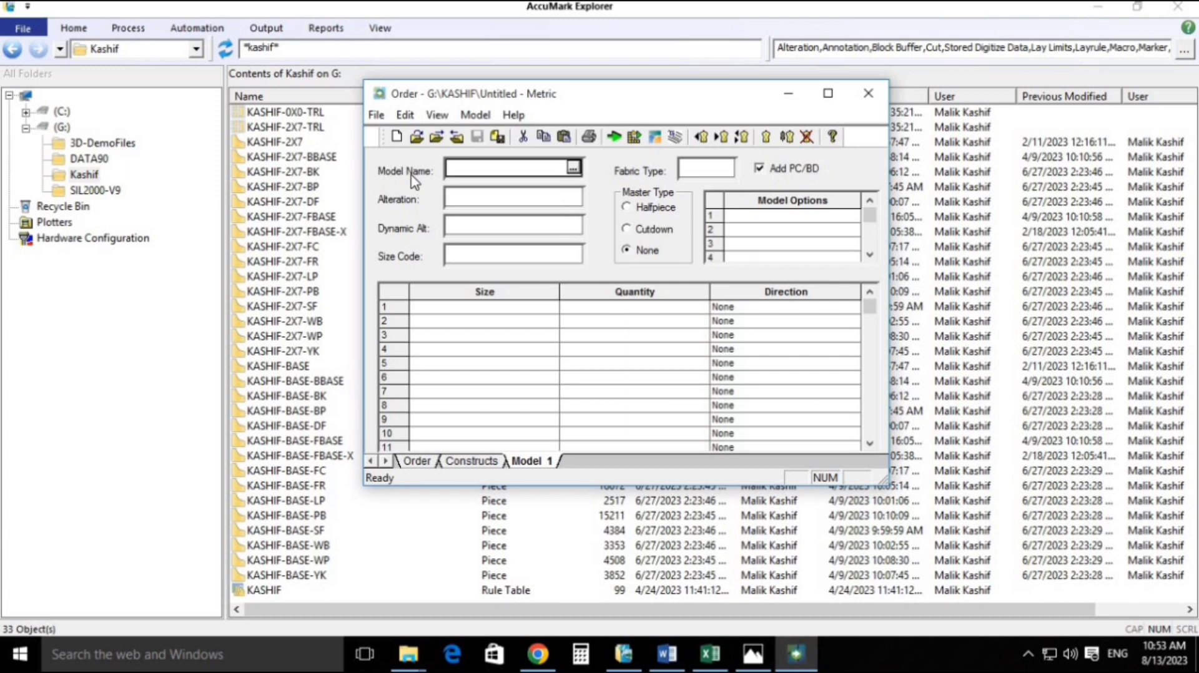
Step: Look up the available models and assign the one ending in 2X7-TRL as the order's model name
left_click(574, 168)
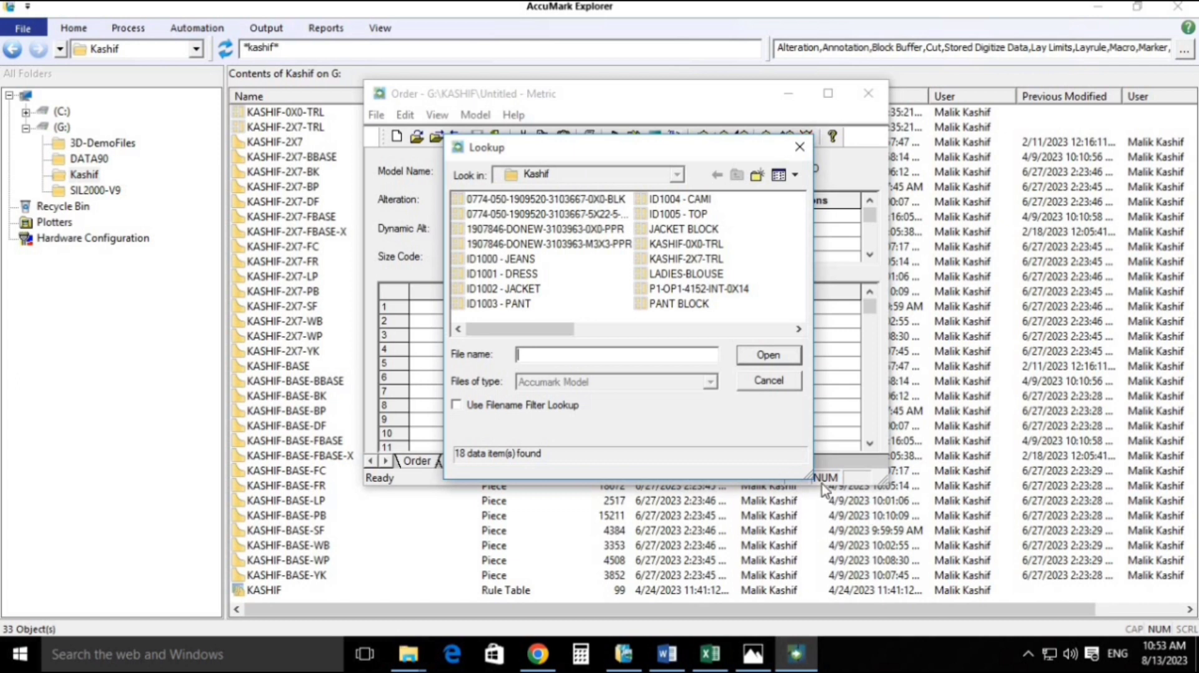
left_click_drag(811, 478, 1075, 603)
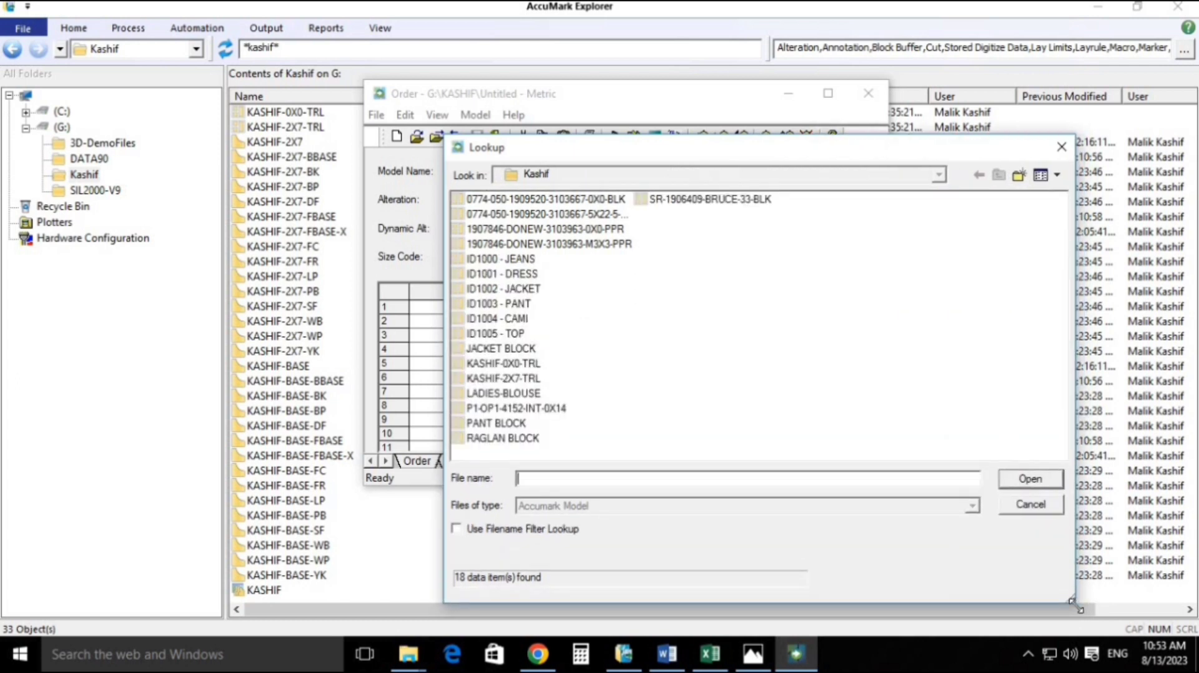
left_click(521, 229)
key("Down")
key("Down")
key("Down")
key("Down")
key("Down")
key("Down")
key("Down")
key("Down")
key("Down")
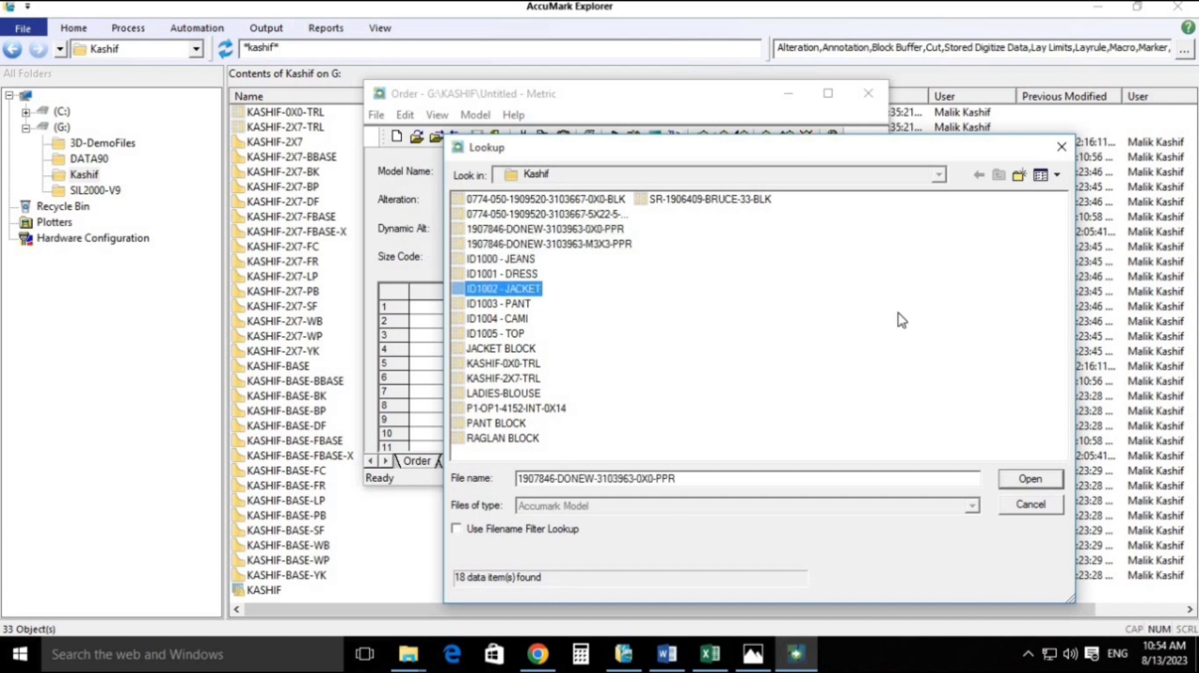
key("Down")
key("Up")
key("Down")
key("Up")
key("Down")
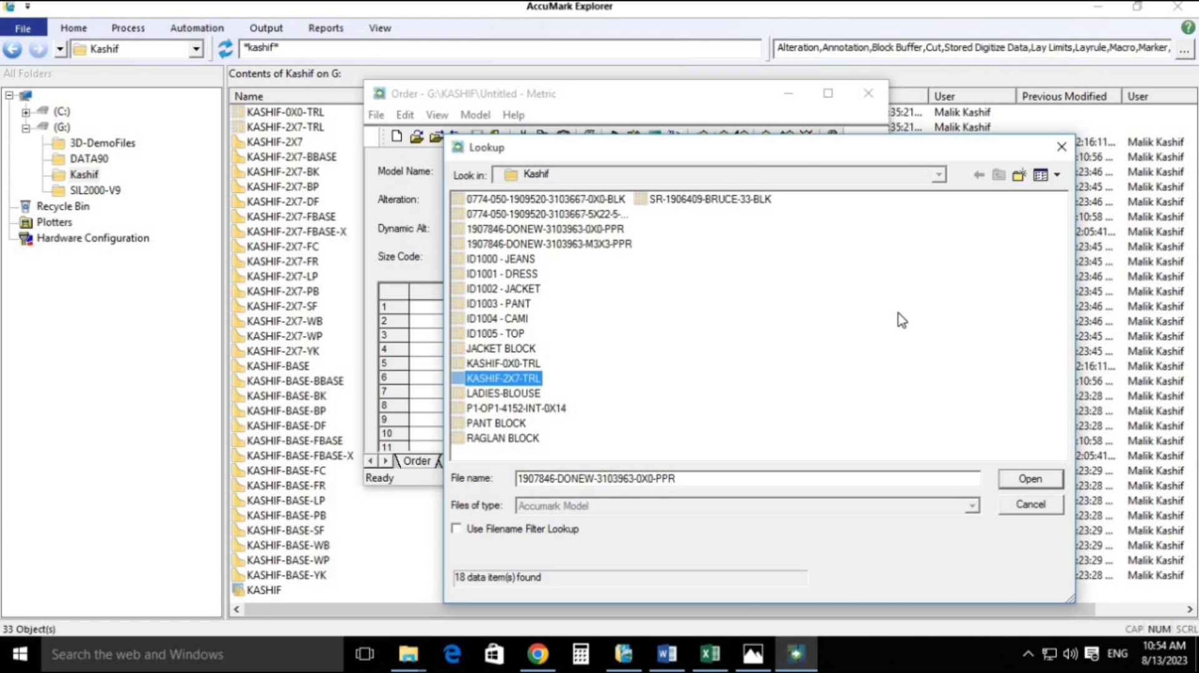
left_click(1030, 478)
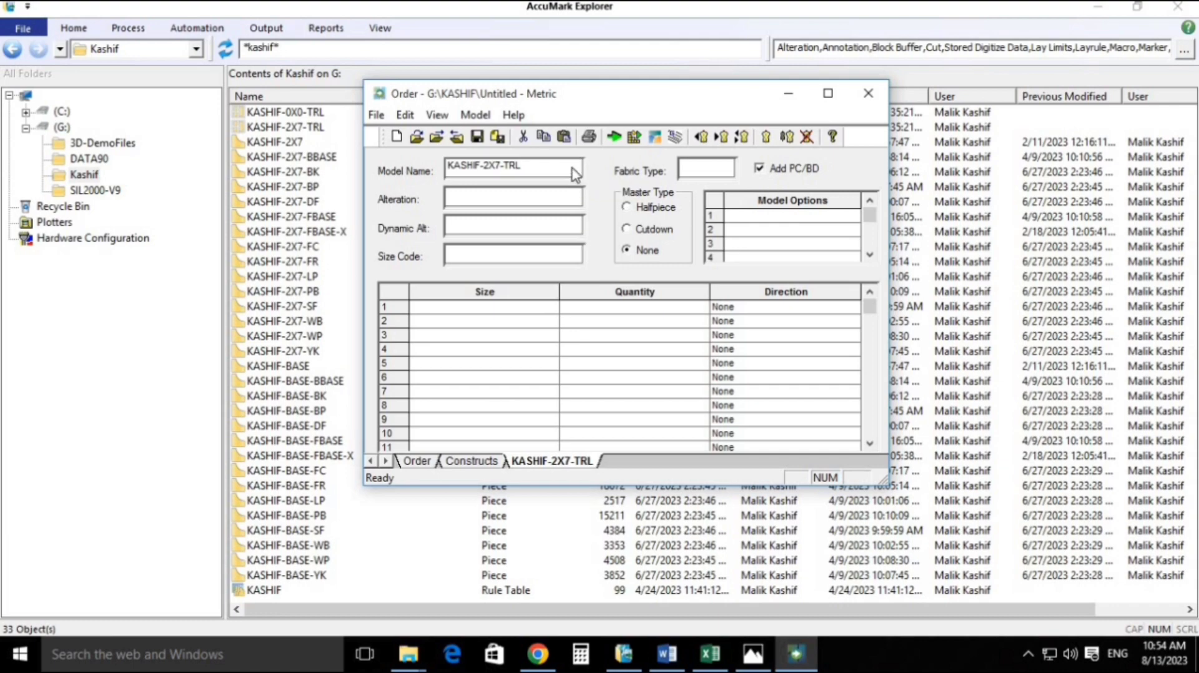
Step: Filter the model lookup with a wildcard search on the style name and reassign the model ending in 2X7-TRL
left_click(573, 169)
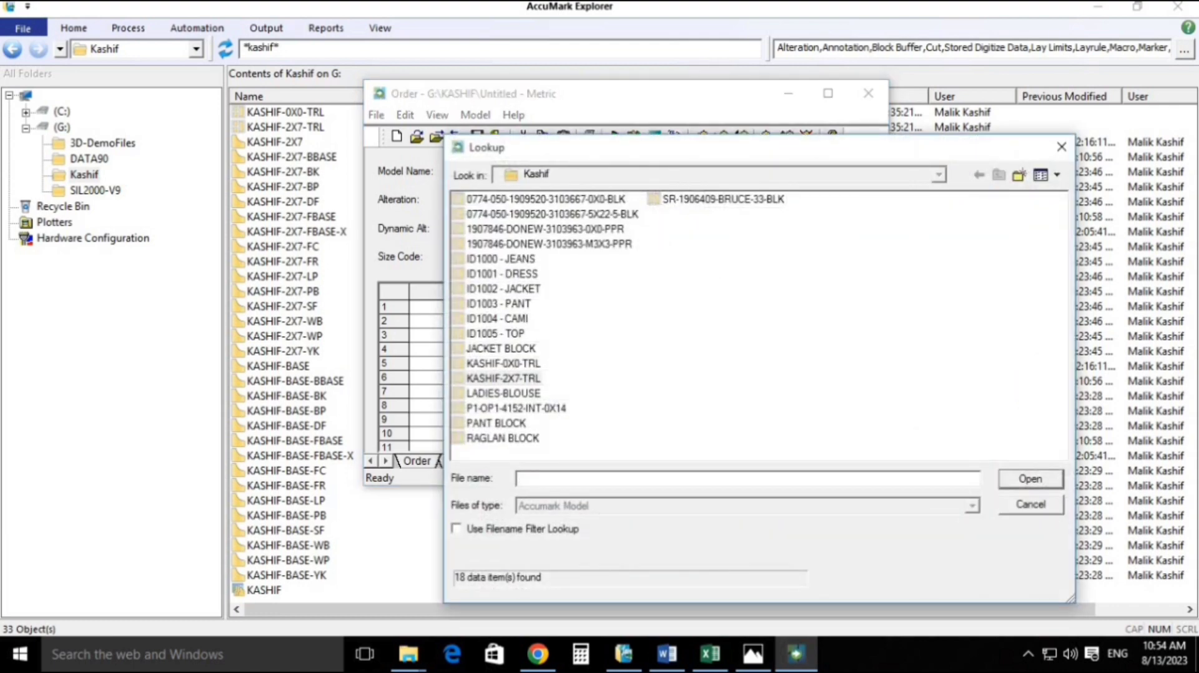
type("*kashif")
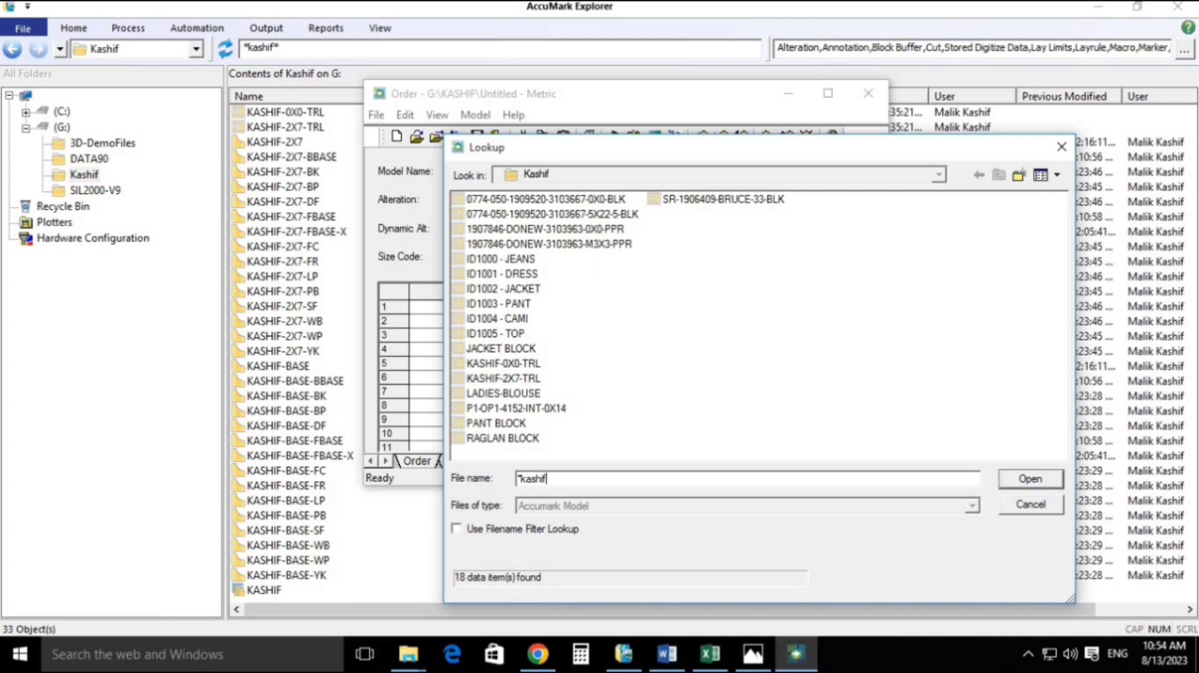
type("*")
key("Return")
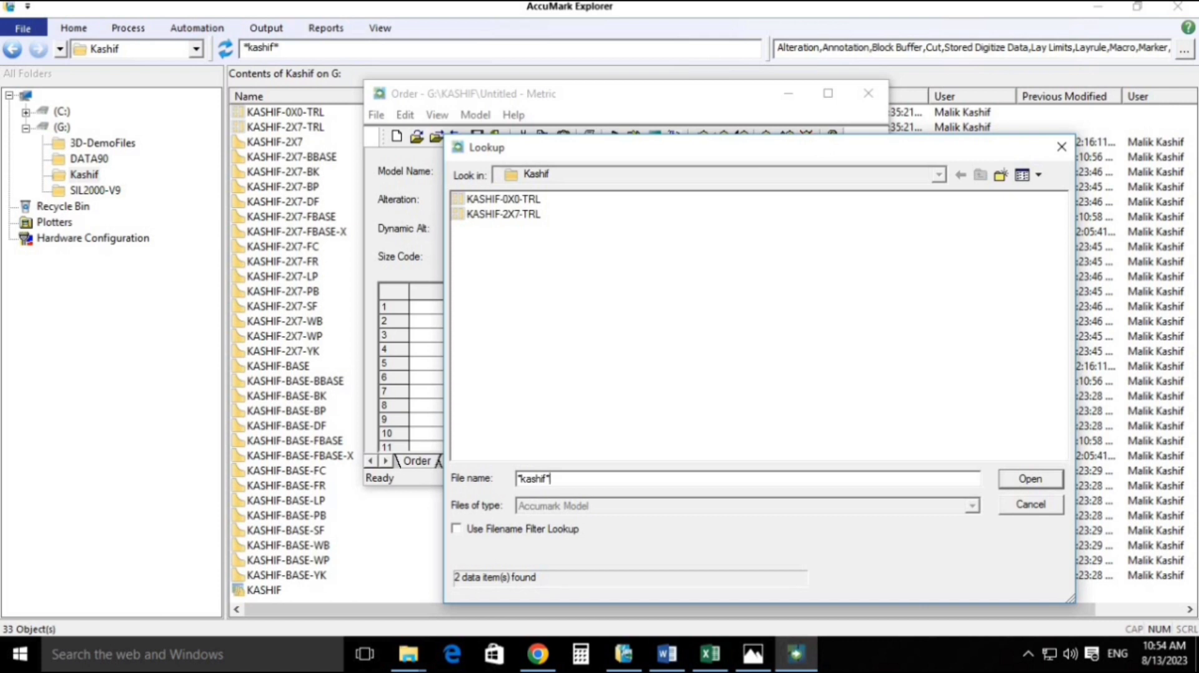
left_click(535, 214)
left_click(1031, 479)
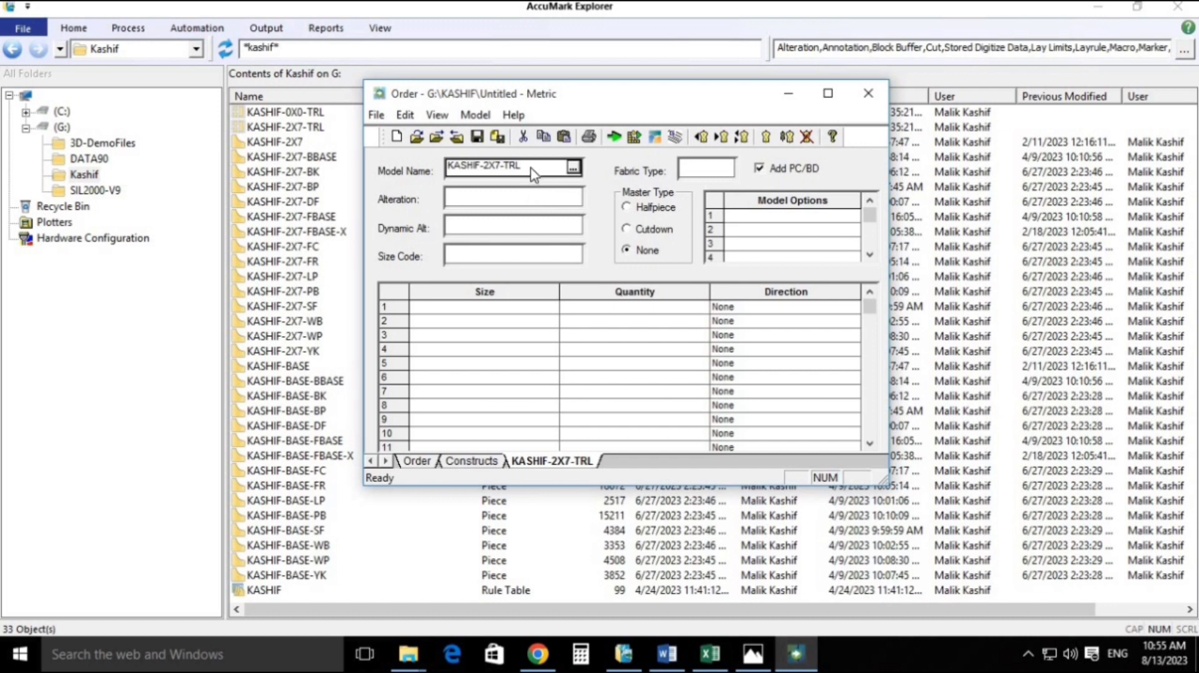
Step: Copy the model name into the order's marker name and append -MK1
right_click(531, 169)
left_click(566, 250)
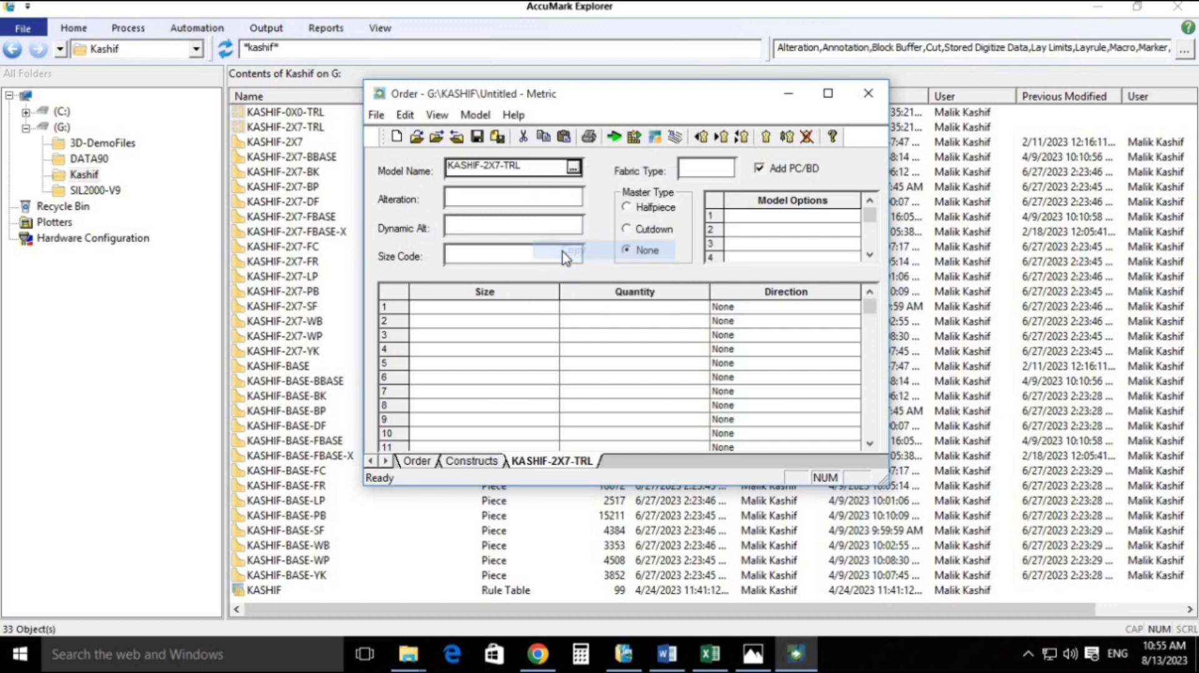
left_click(417, 463)
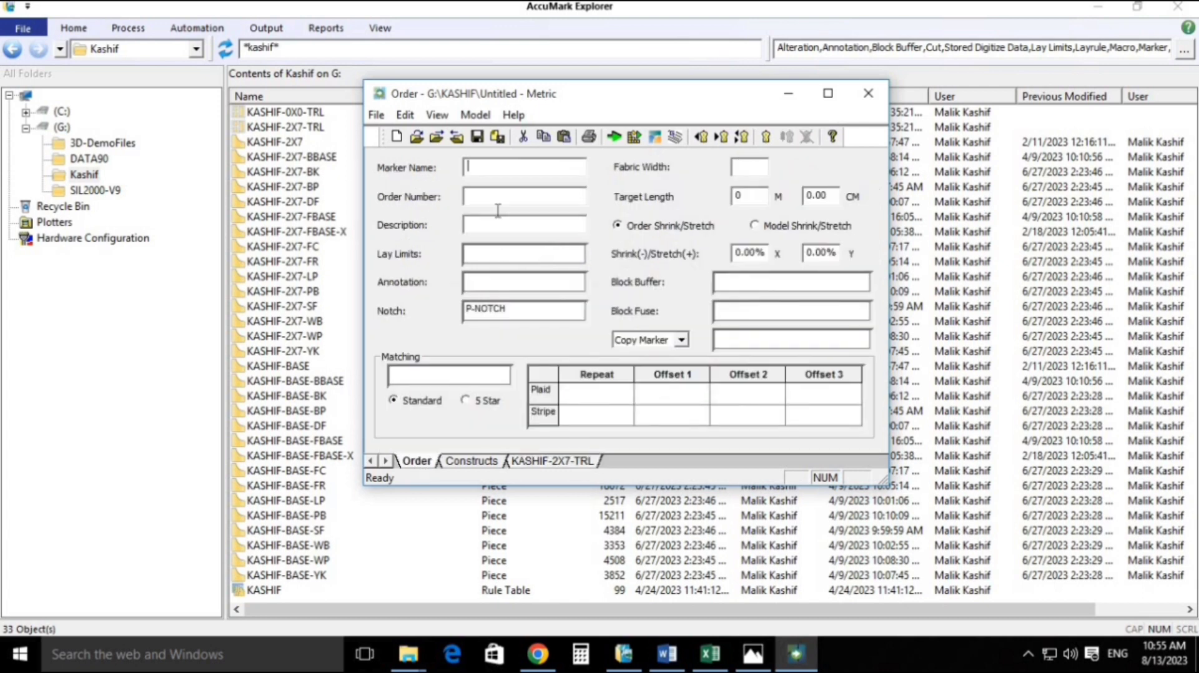
left_click(487, 167)
key("ctrl+v")
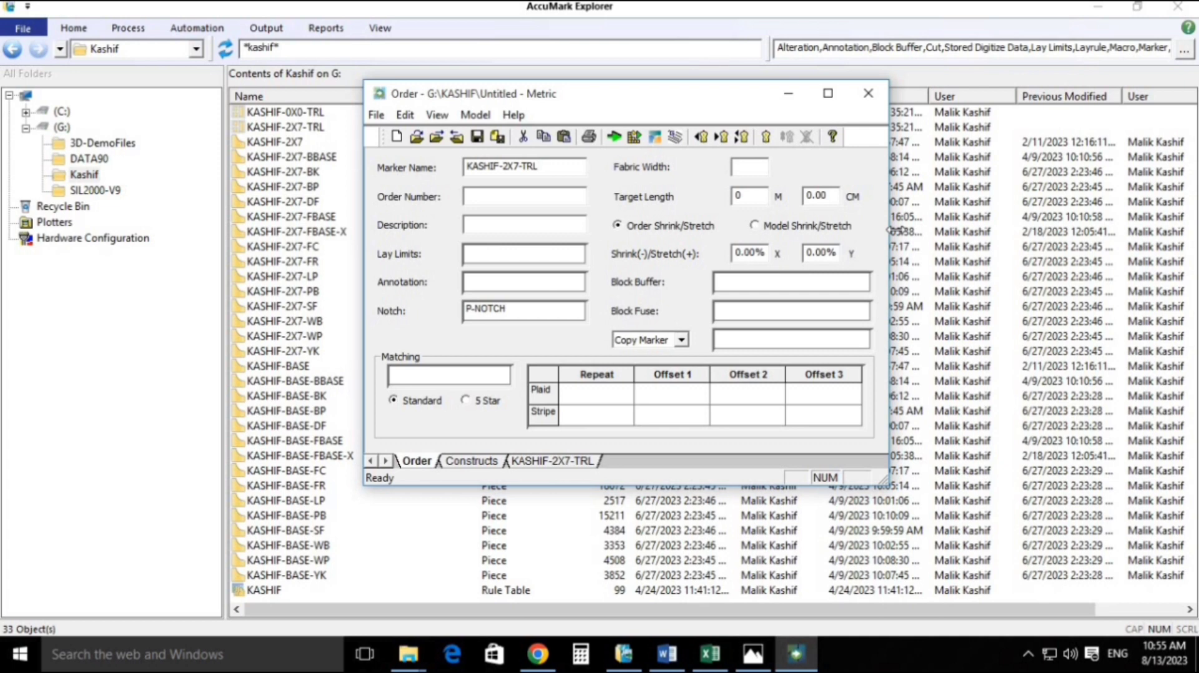
type("-mk")
key("Caps_Lock")
key("BackSpace")
type("MK1")
Step: Fill in the order number and set the order's lay limits to SINGLE-PLY
left_click(485, 193)
type("KASHIF")
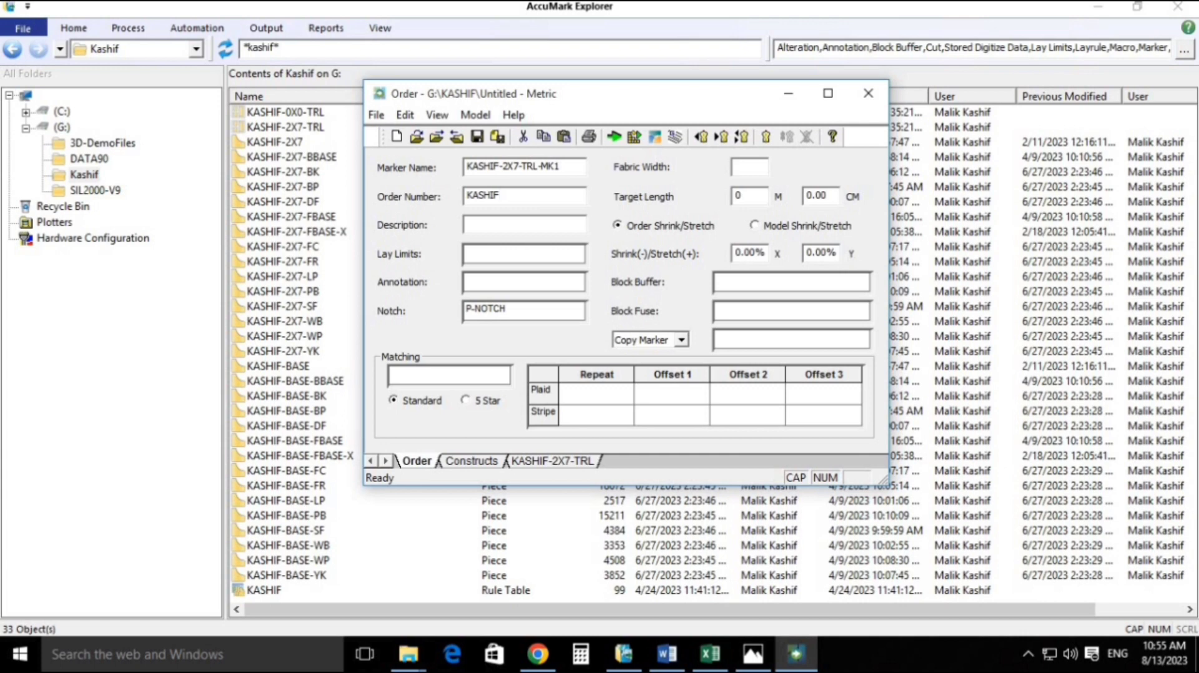
left_click(478, 227)
double_click(582, 251)
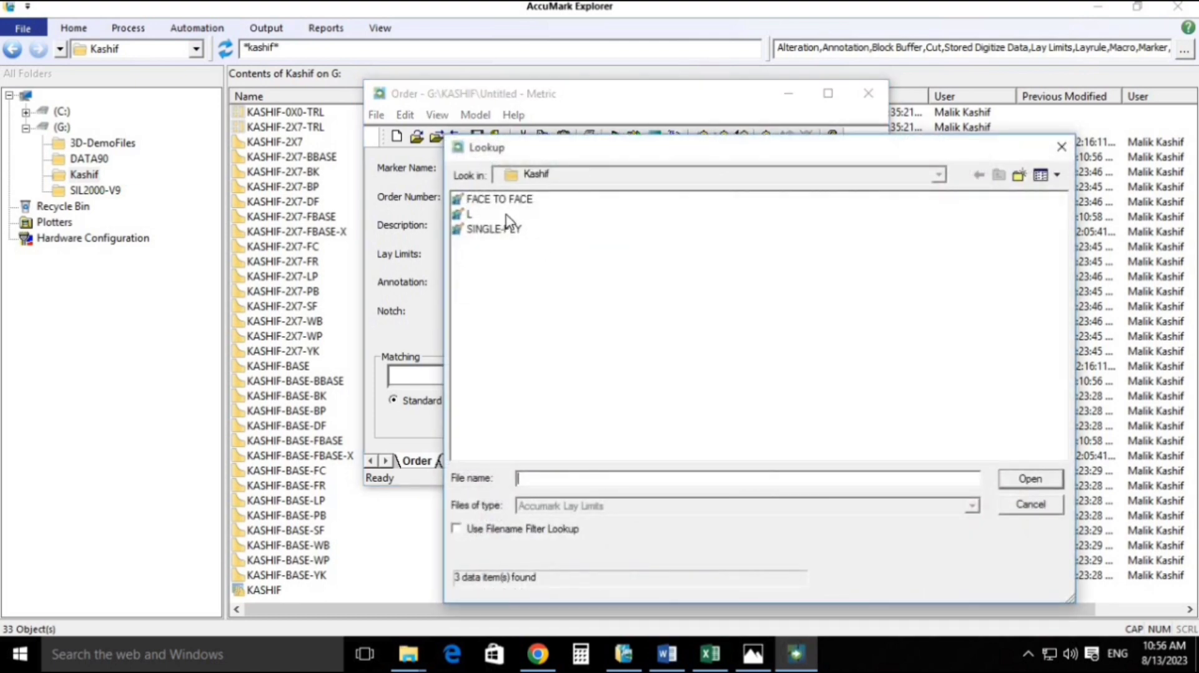
left_click_drag(554, 153, 766, 155)
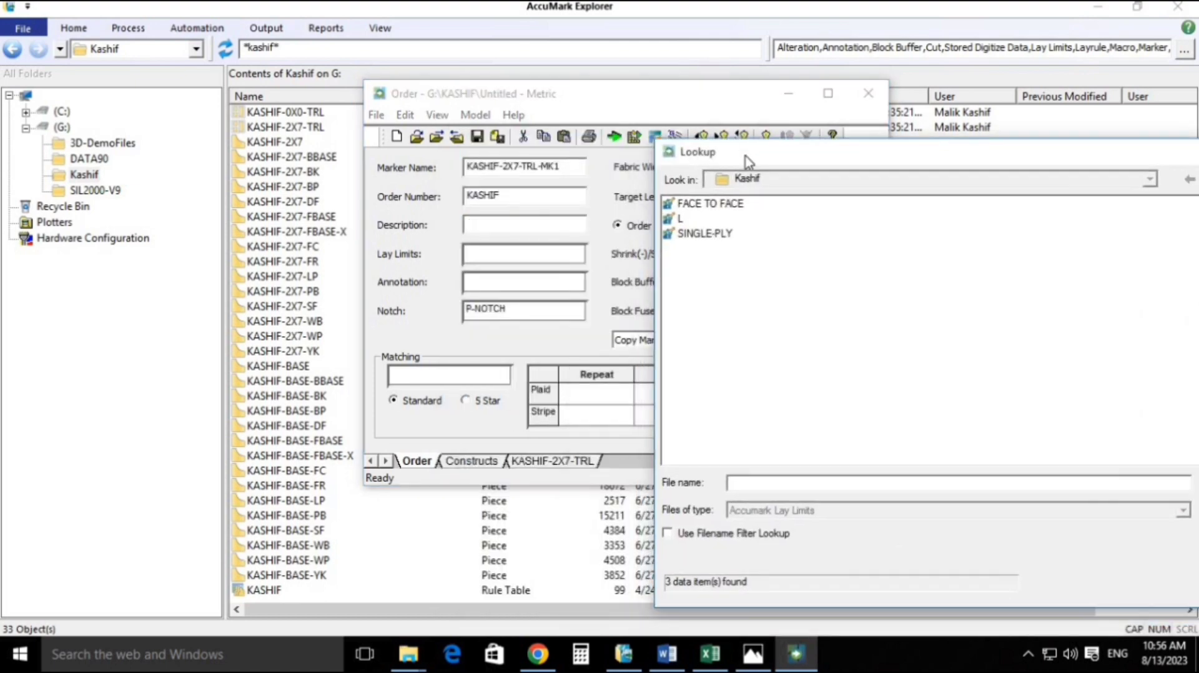
left_click(704, 231)
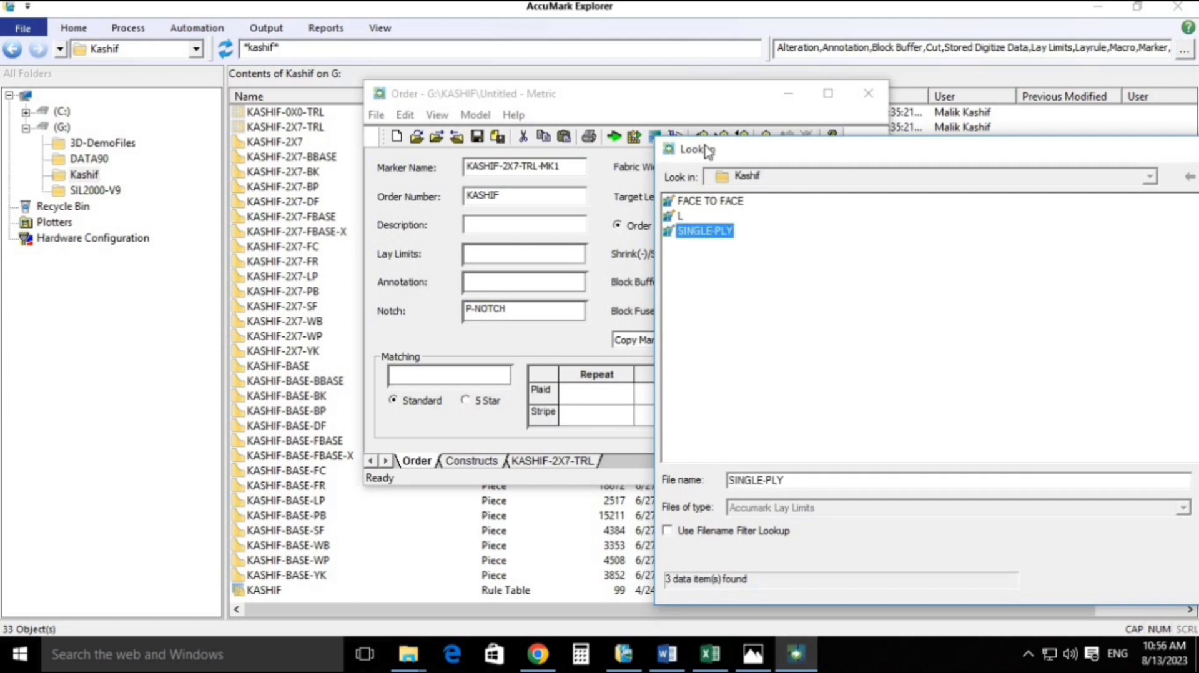
left_click_drag(840, 158, 567, 90)
left_click(968, 413)
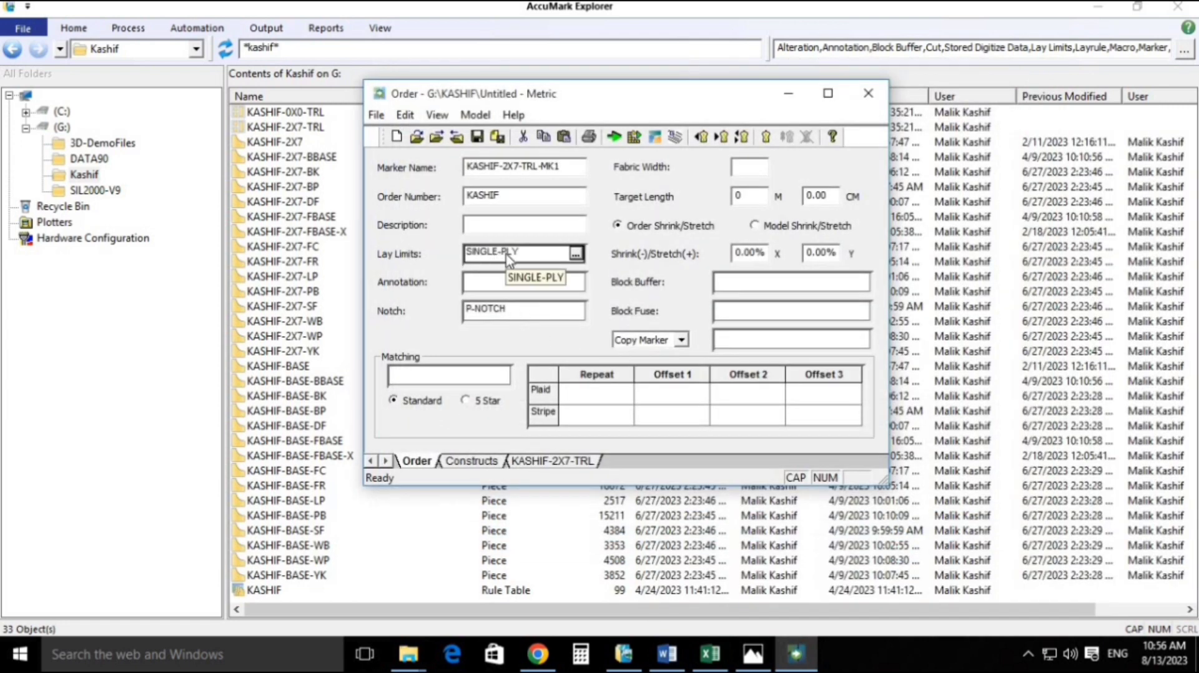
Step: Close the fabric-spreading photo and open the lay-planning-in-garment-industry image from the cutting folder to examine the spread fabric
left_click(752, 656)
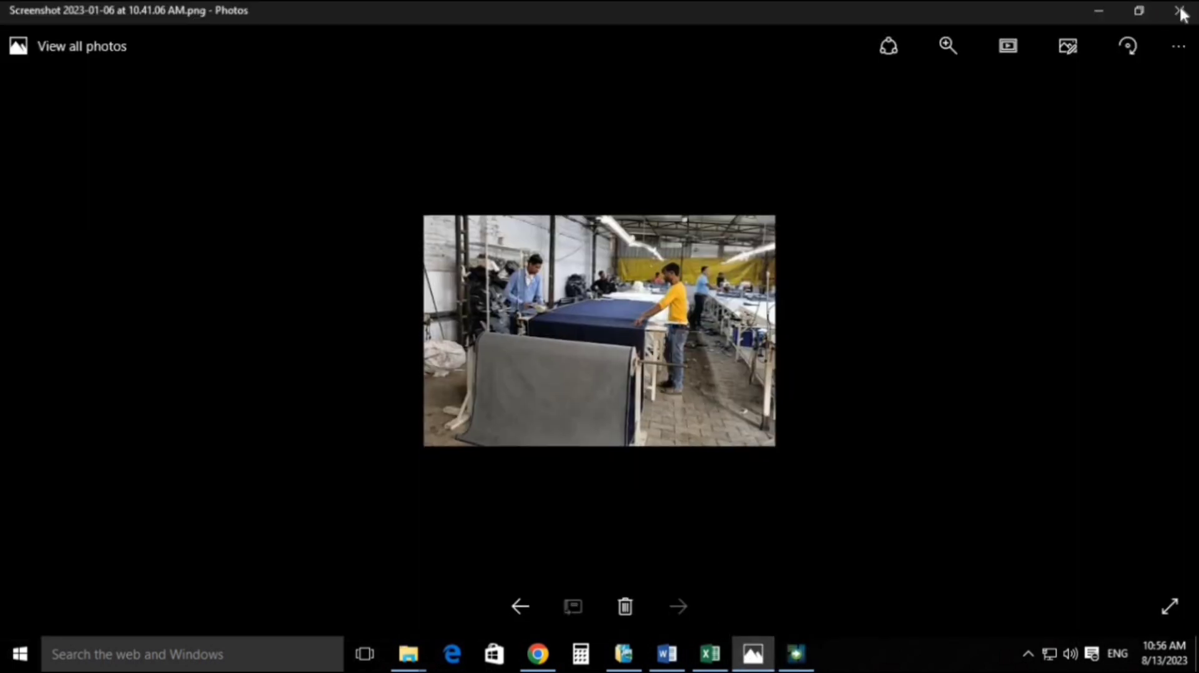
left_click(1179, 10)
left_click(537, 654)
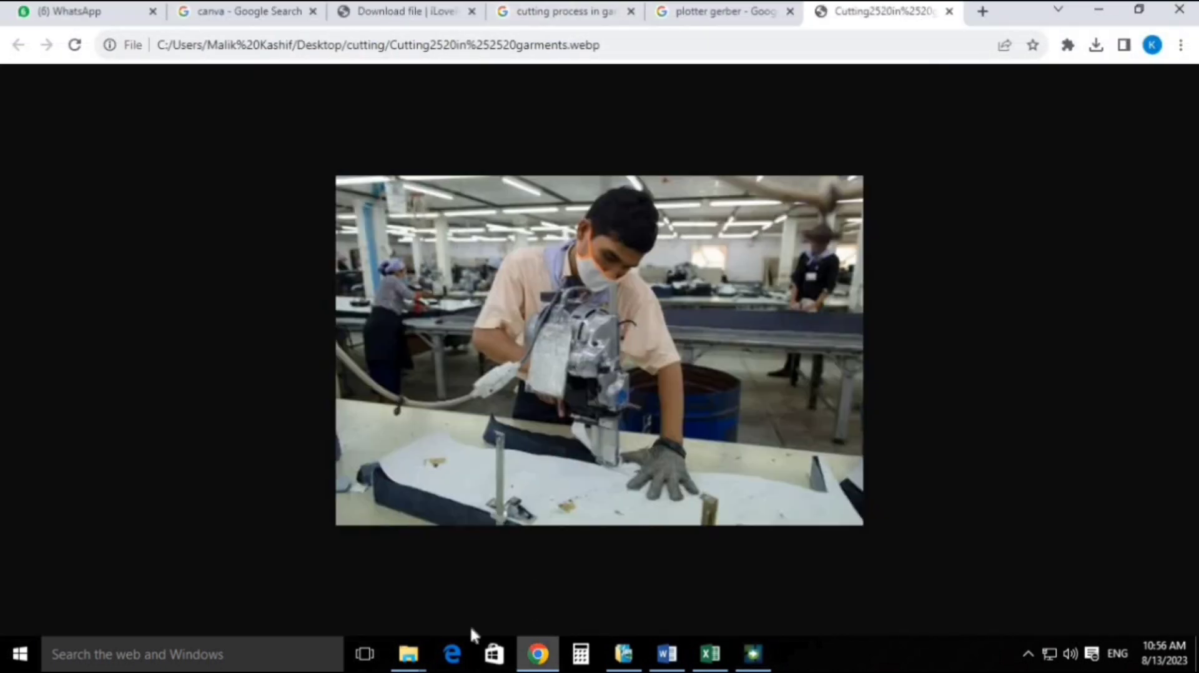
left_click(424, 665)
left_click(366, 612)
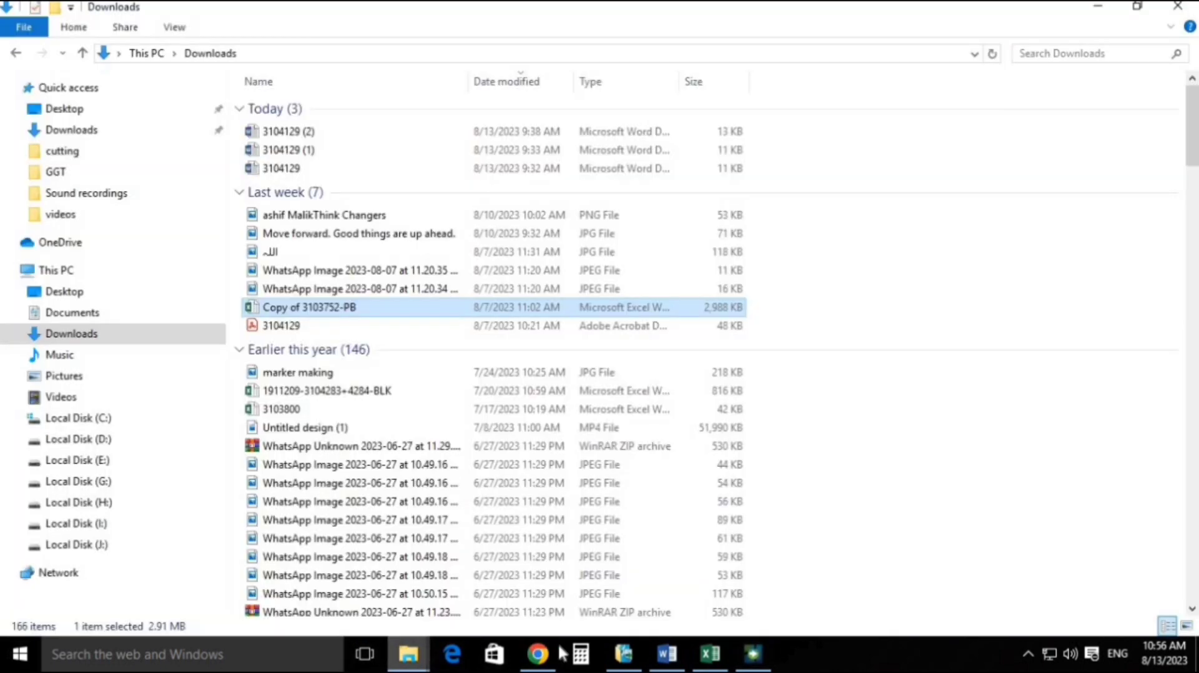
key("super+d")
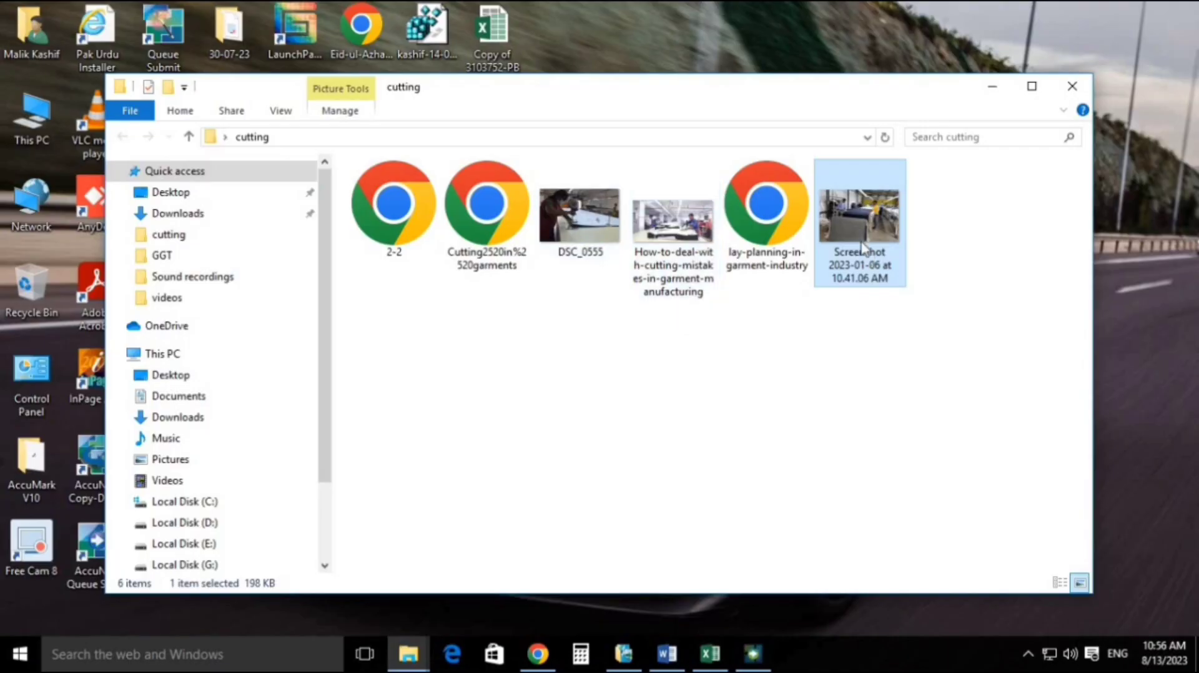
left_click(770, 224)
double_click(769, 220)
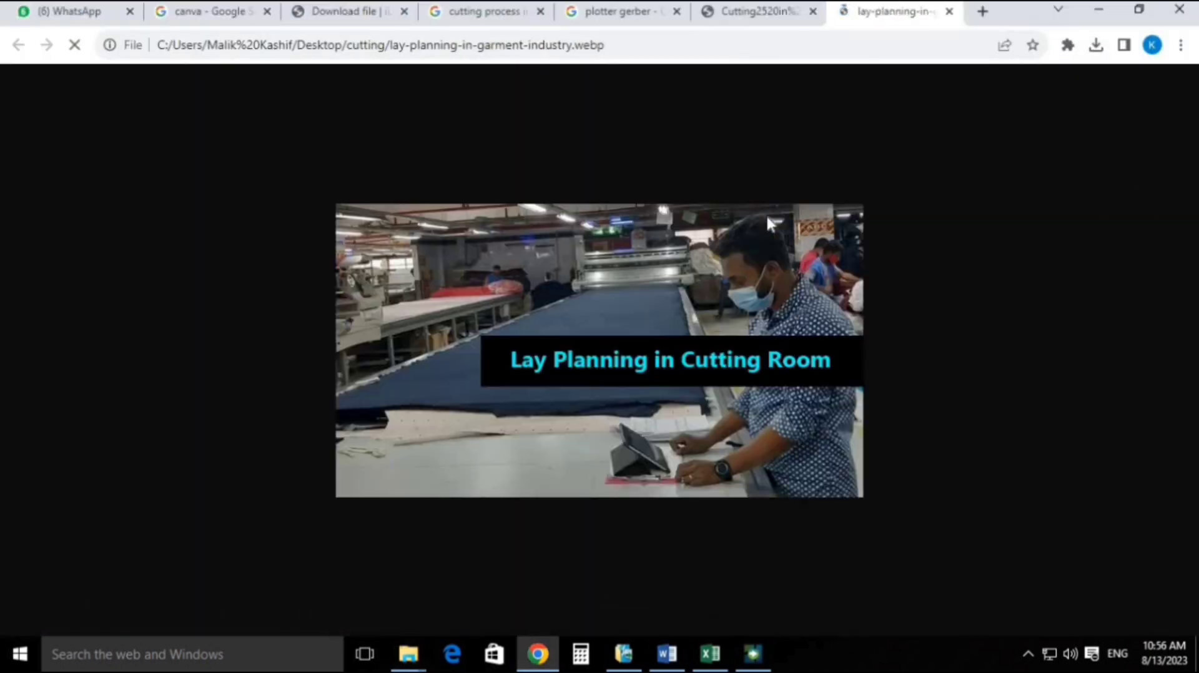
Step: Examine the spread fabric in the lay-planning image, and open the DSC_0555 photo to inspect the straight-knife cutting up close
scroll(622, 432, "up", 5, "ctrl")
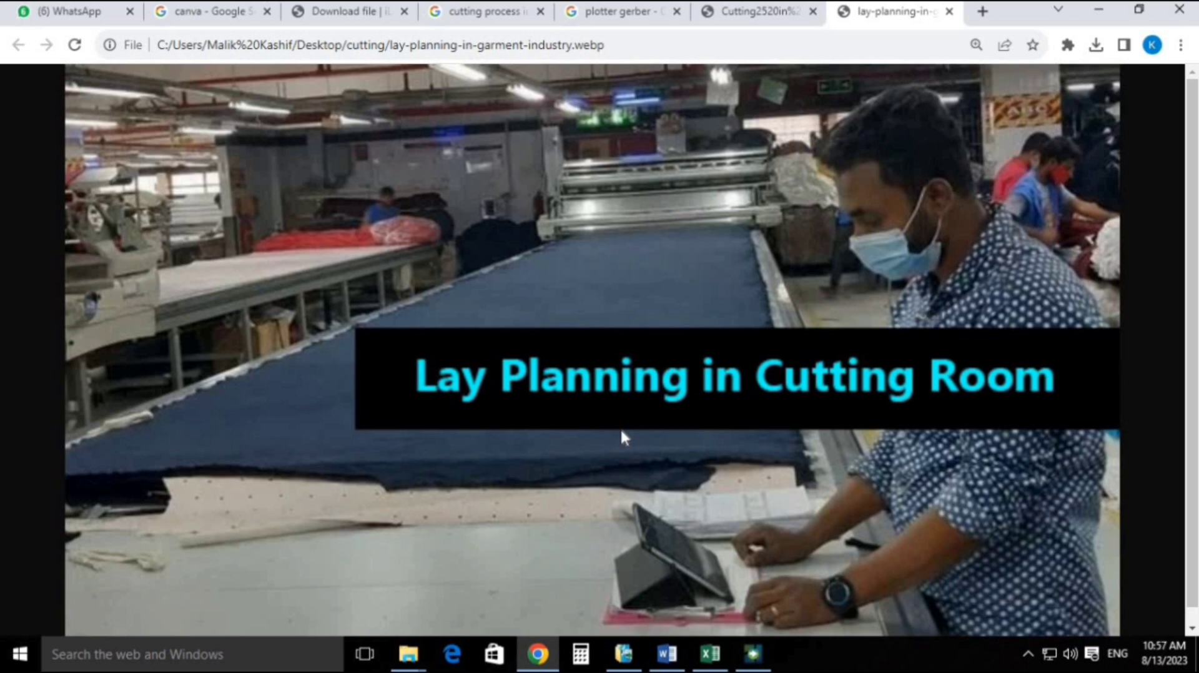
key("alt+Tab")
key("Left")
key("Left")
key("Return")
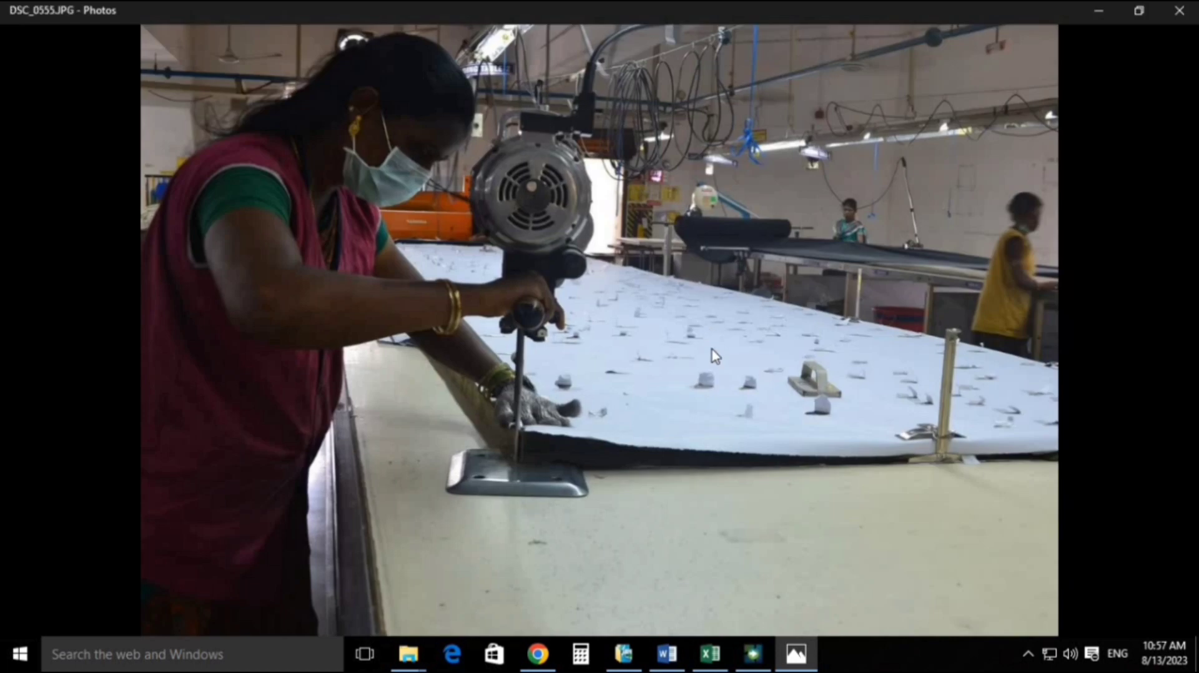
scroll(829, 405, "up", 1)
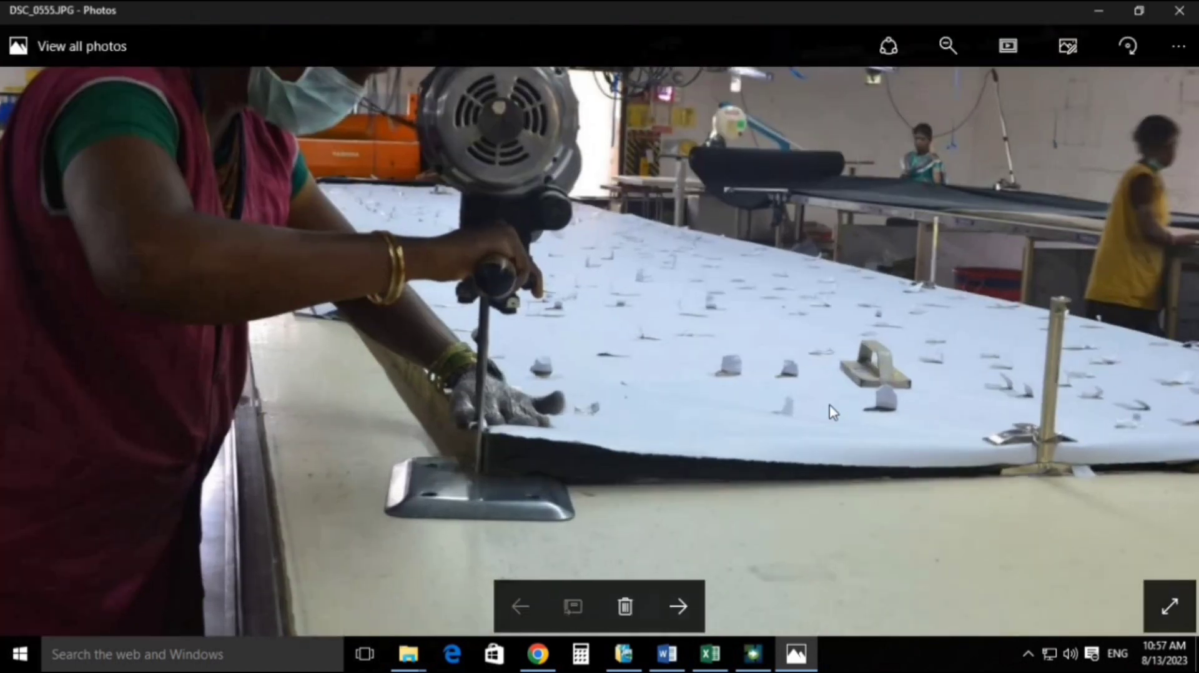
scroll(832, 412, "up", 2)
scroll(482, 511, "up", 3)
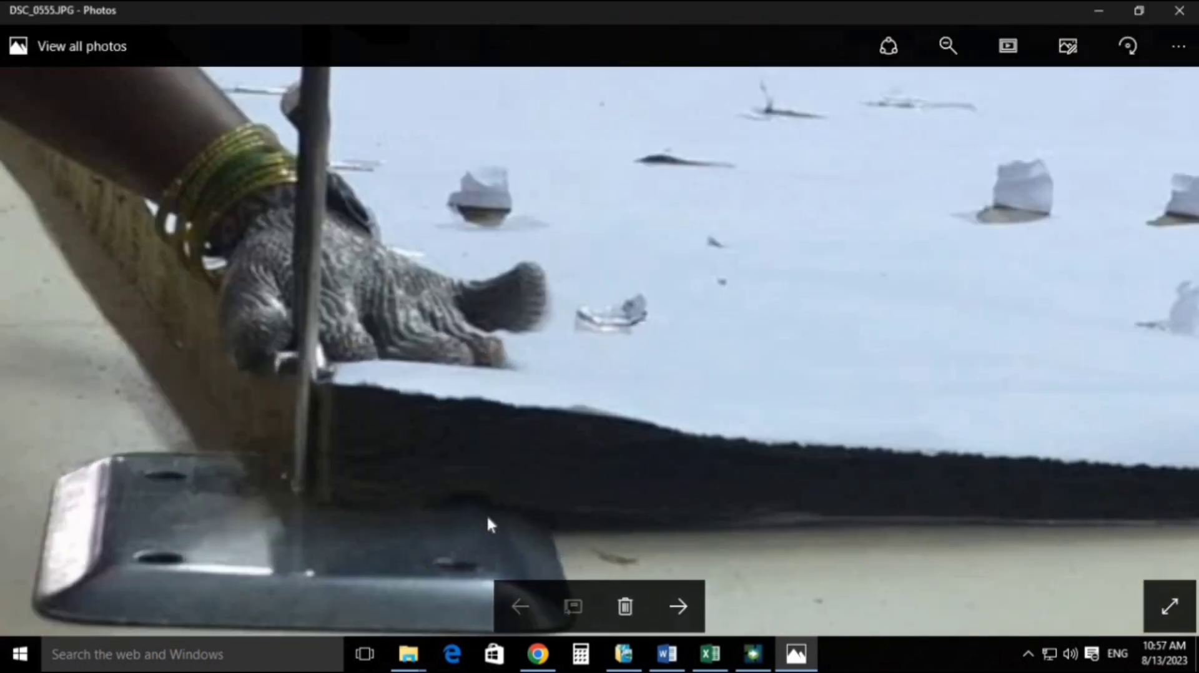
scroll(486, 515, "down", 3)
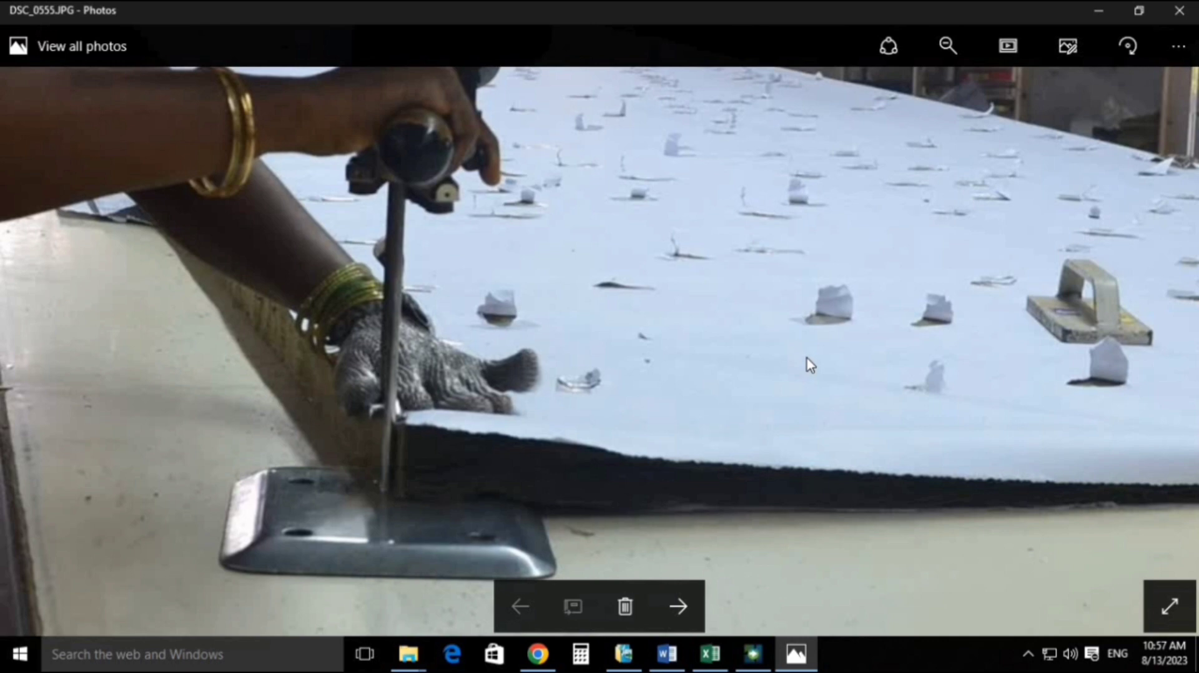
Step: Open the How-to-deal-with-cutting-mistakes-in-garment-manufacturing image from the cutting folder to examine the cut fabric stack
key("alt+Tab")
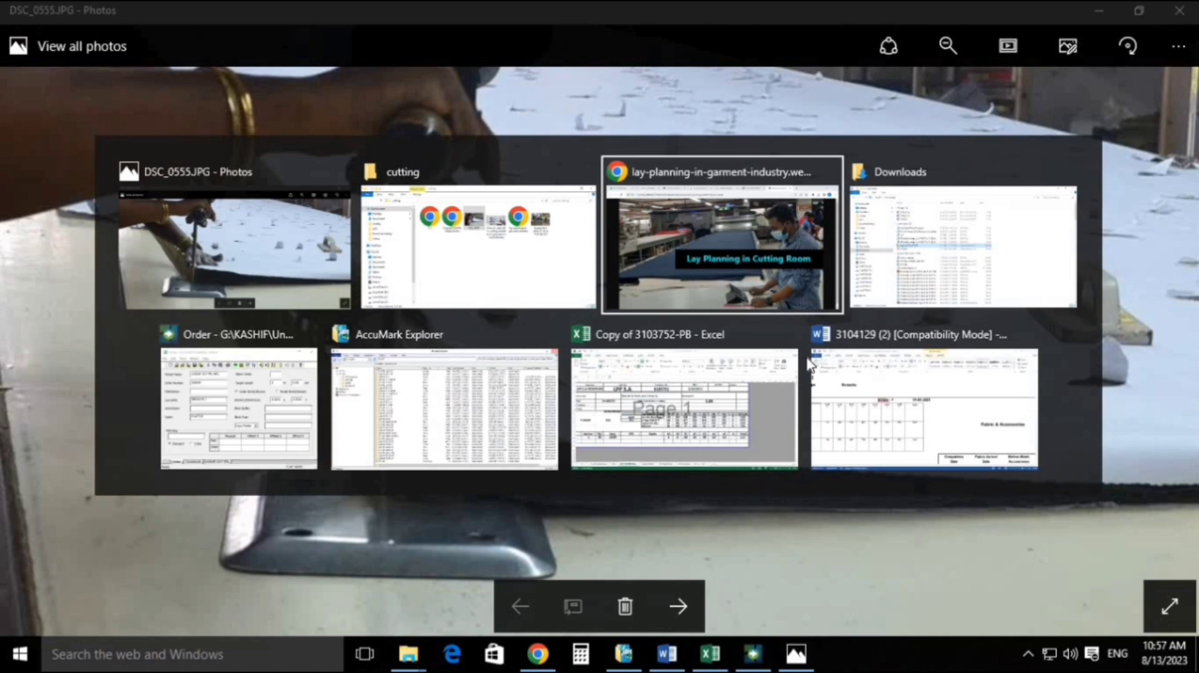
key("alt+shift+Tab")
key("Right")
key("Right")
key("Right")
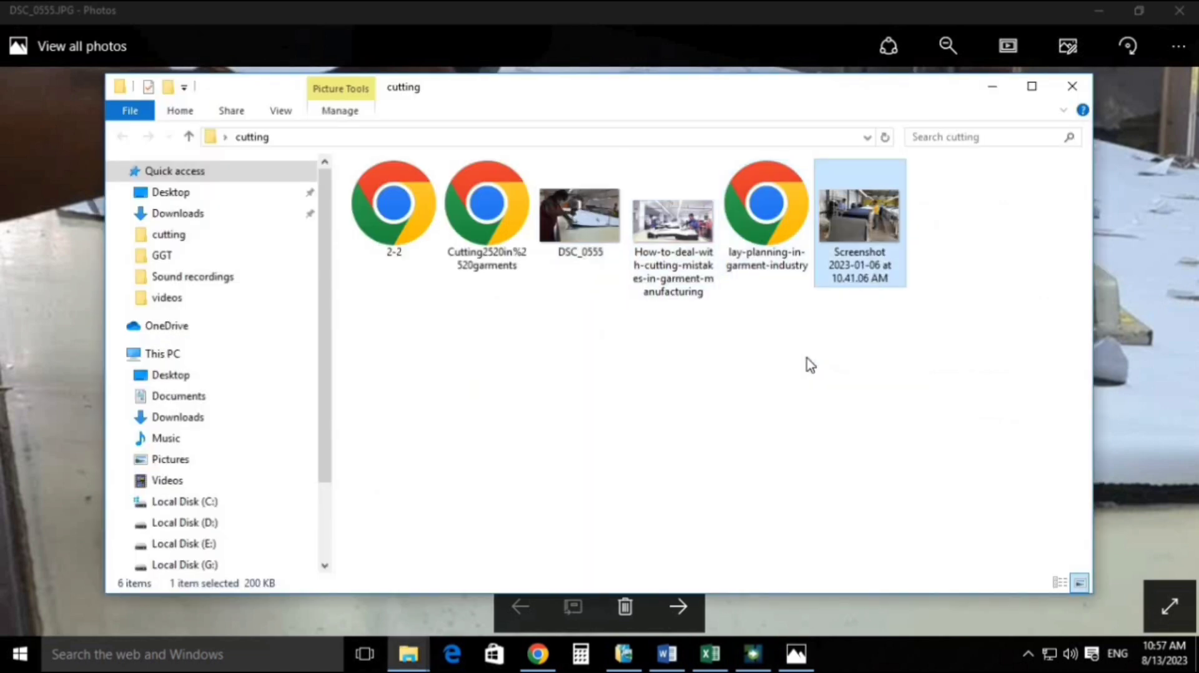
key("Left")
key("Left")
key("Left")
key("Right")
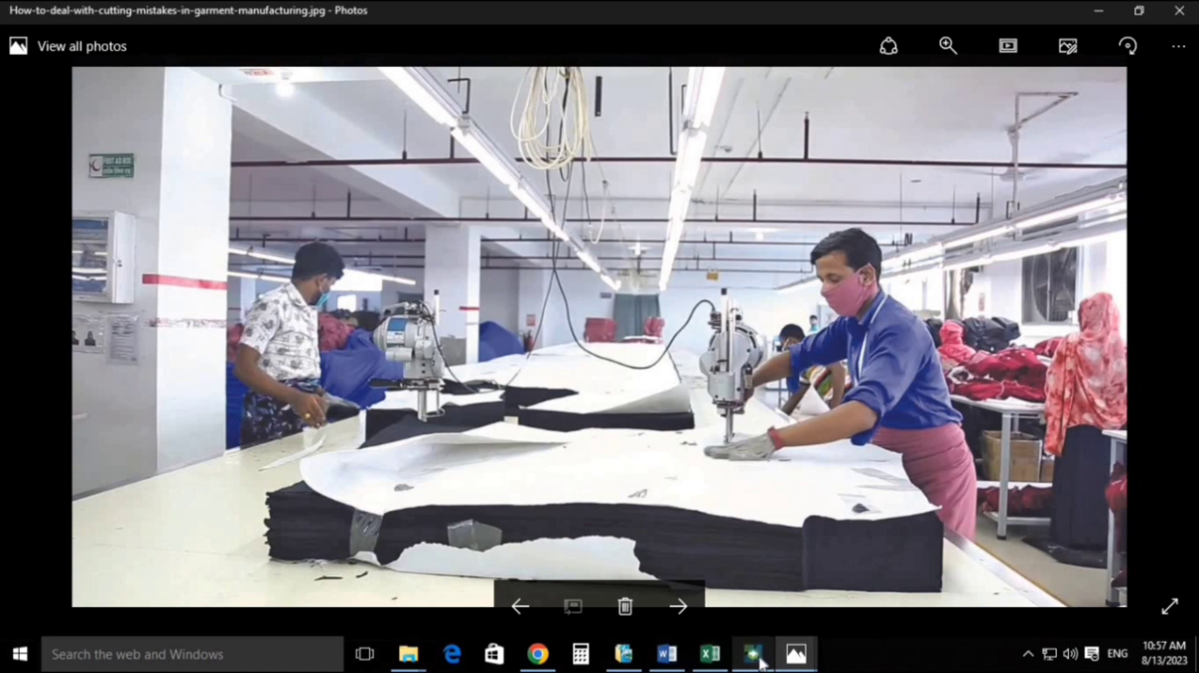
Step: Switch back to the AccuMark order and reselect SINGLE-PLY as its lay limits
left_click(623, 654)
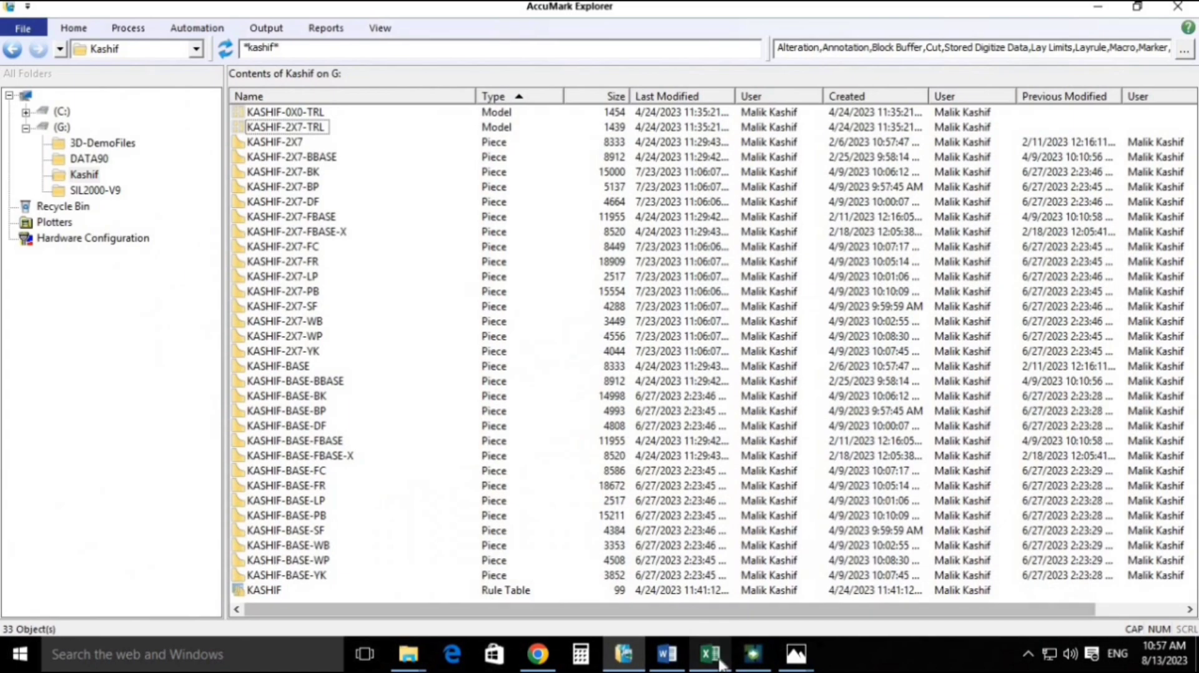
left_click(753, 654)
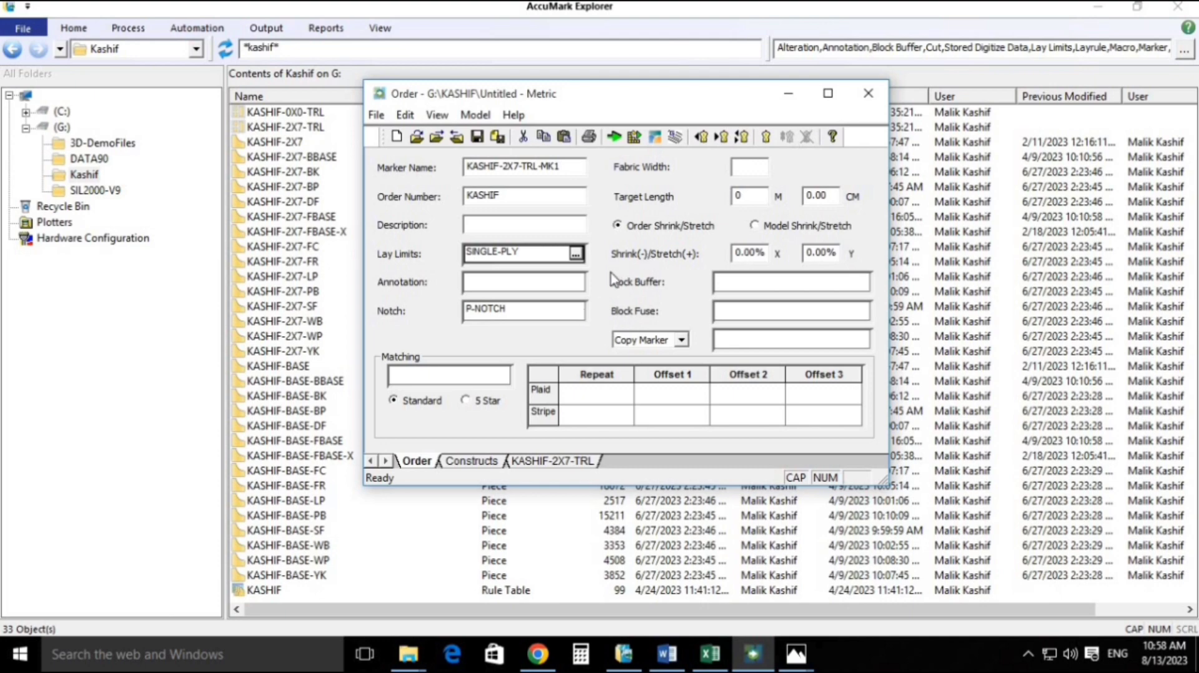
left_click(575, 254)
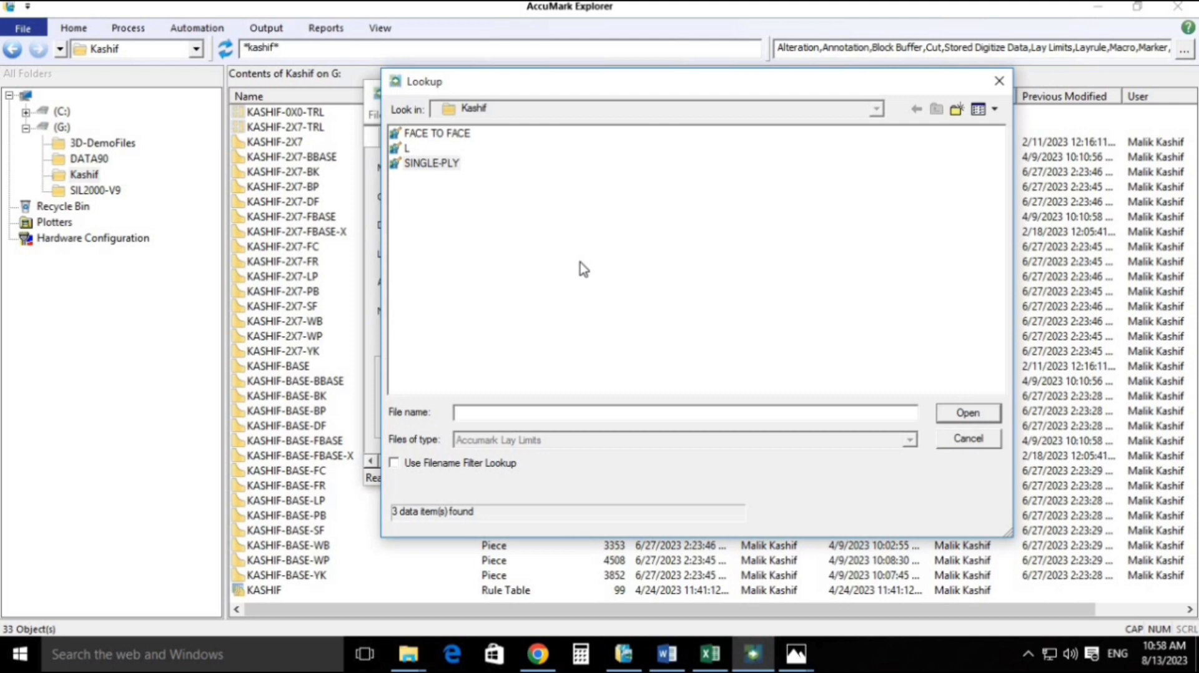
left_click(444, 163)
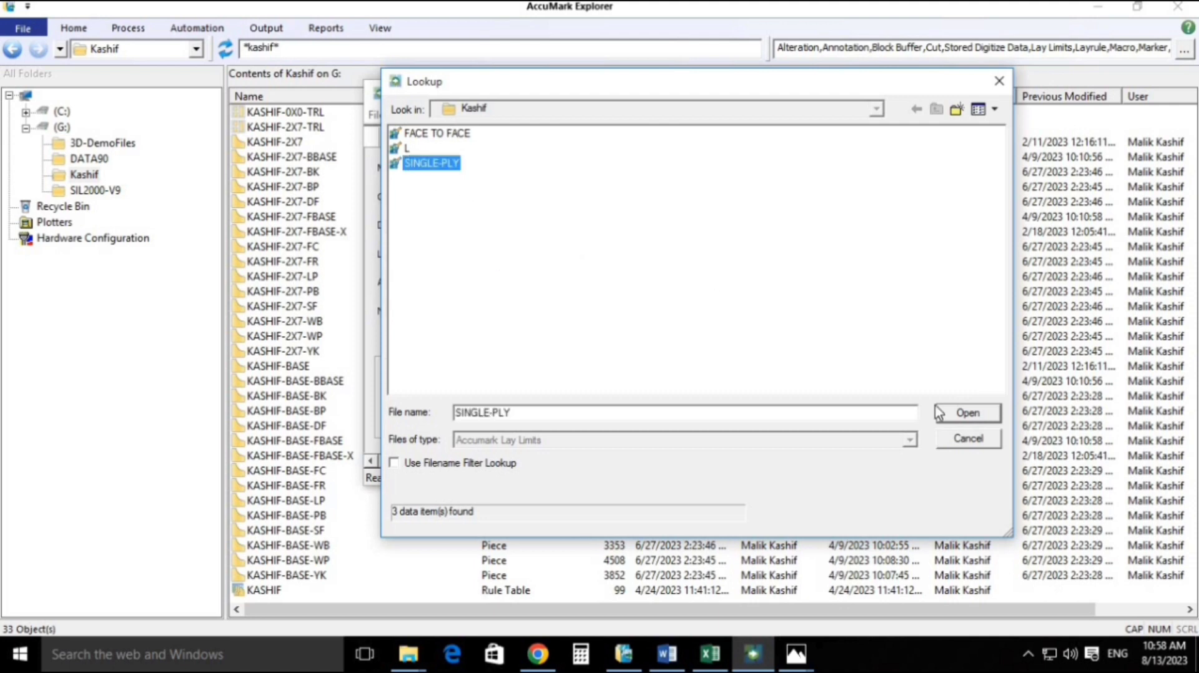
left_click(978, 415)
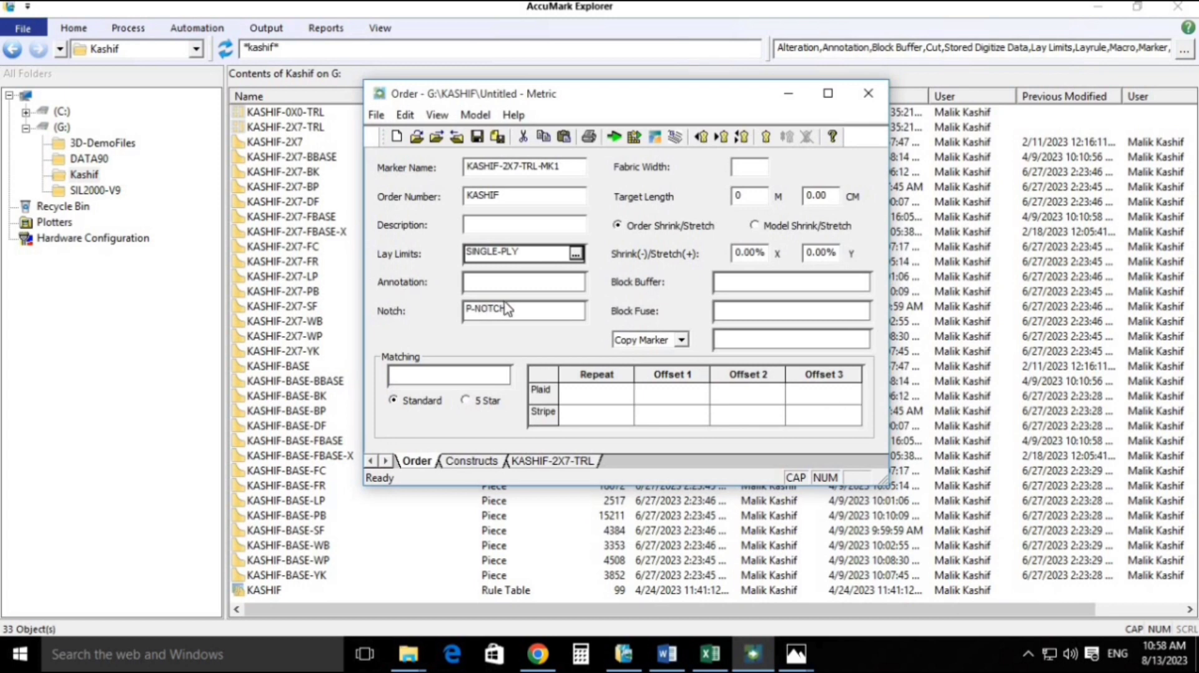
Step: Set the order's annotation to PRODUCATION and its fabric width to 150.00
double_click(582, 277)
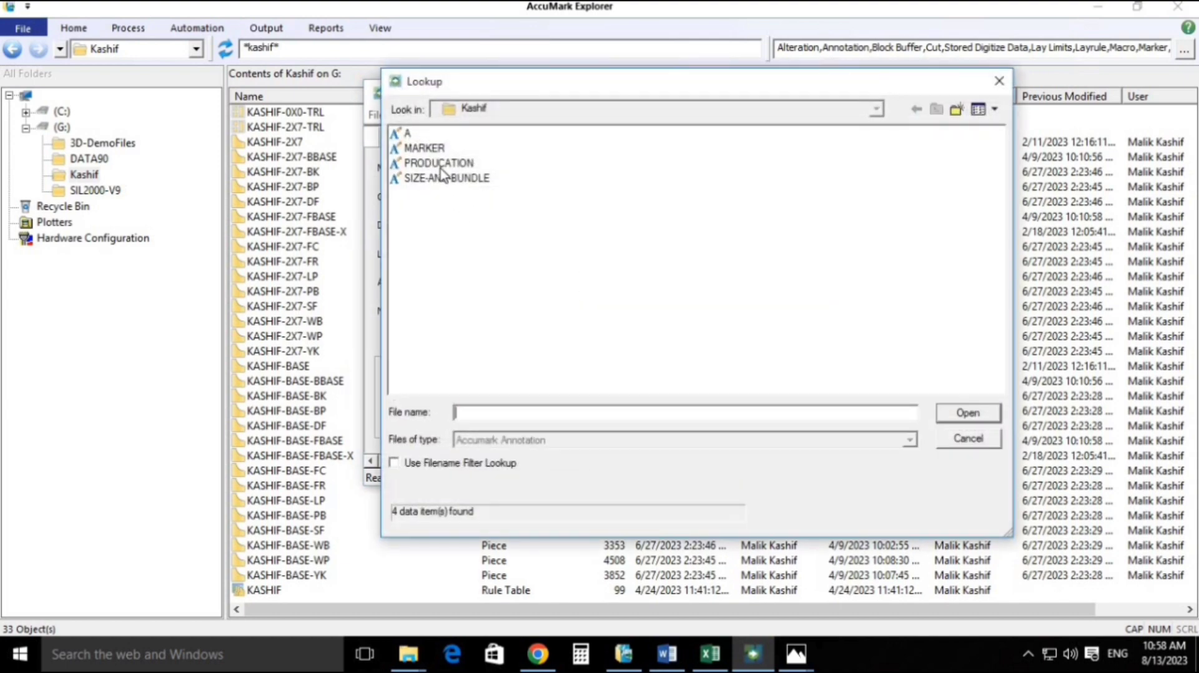
left_click(441, 164)
left_click(969, 415)
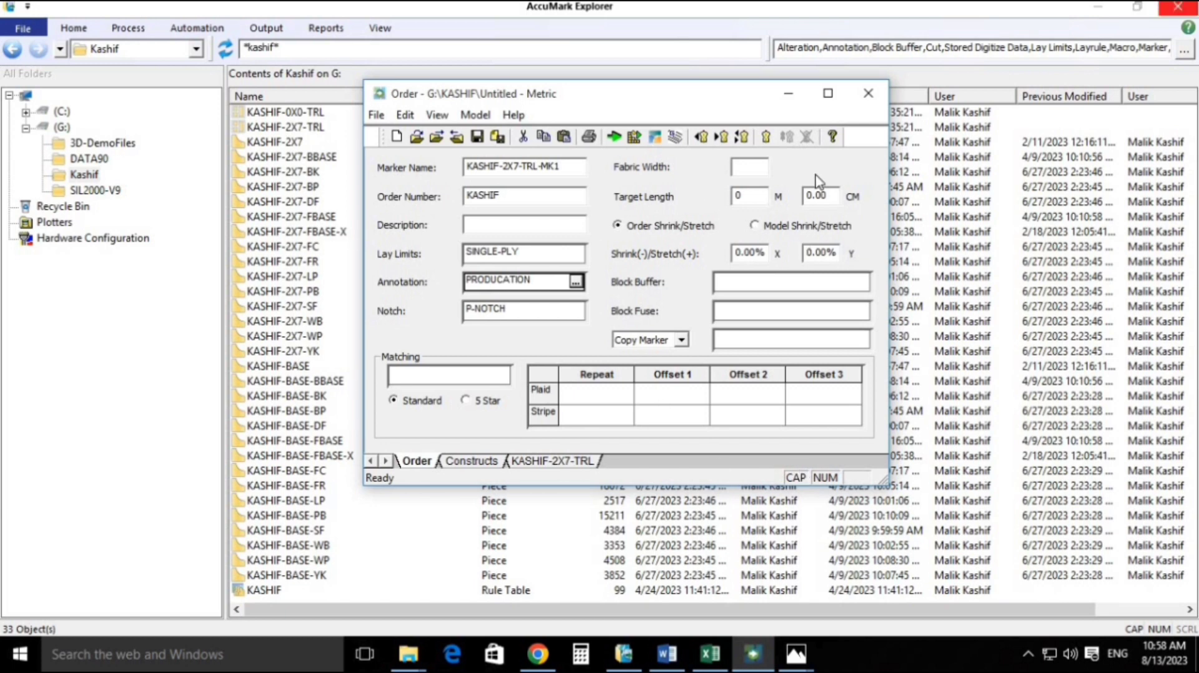
left_click(748, 169)
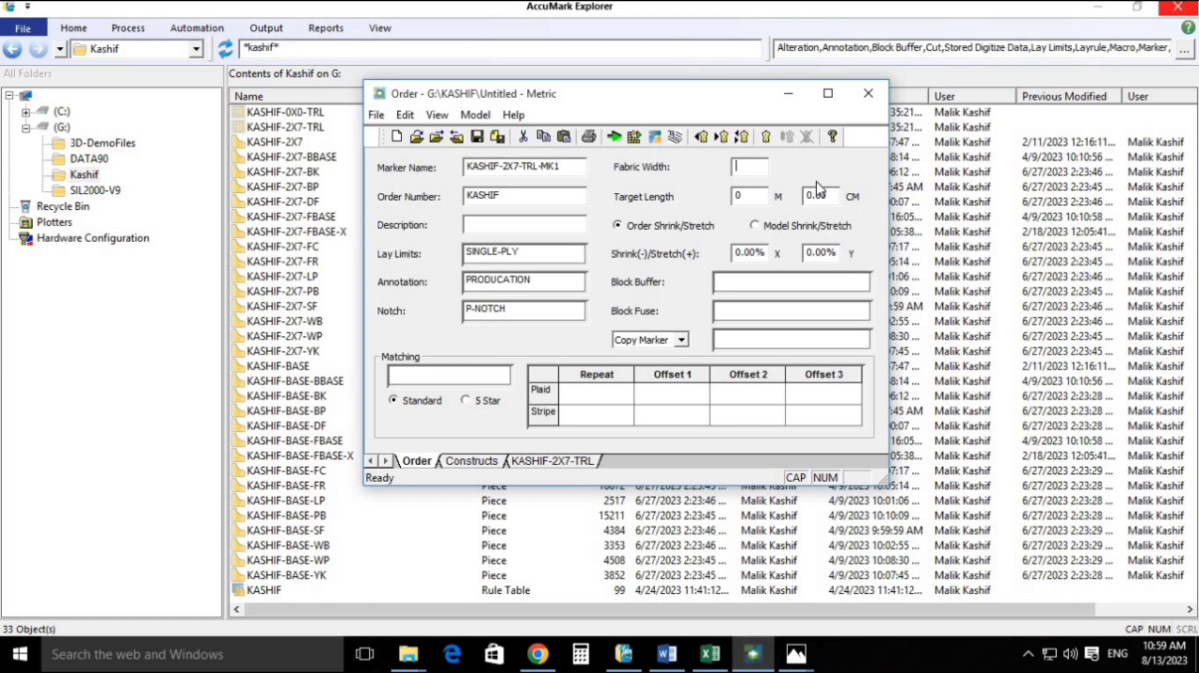
type("150.00")
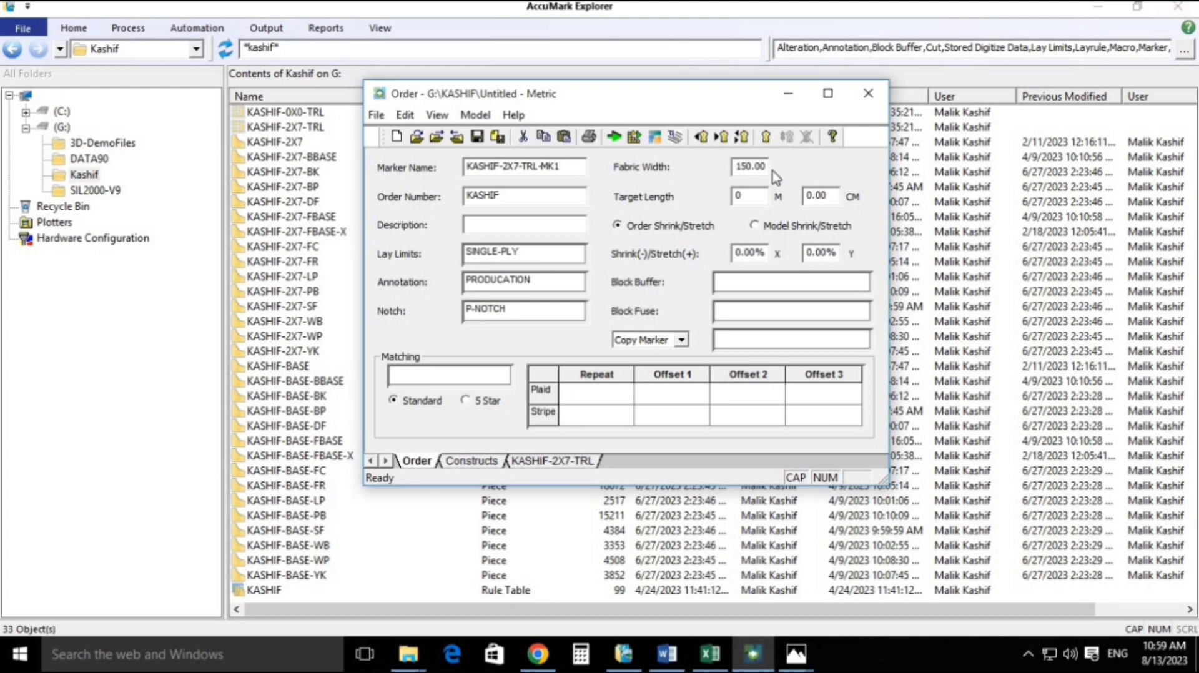
Step: Assign fabric type A to the 2X7-TRL model in the order
left_click(562, 461)
double_click(730, 168)
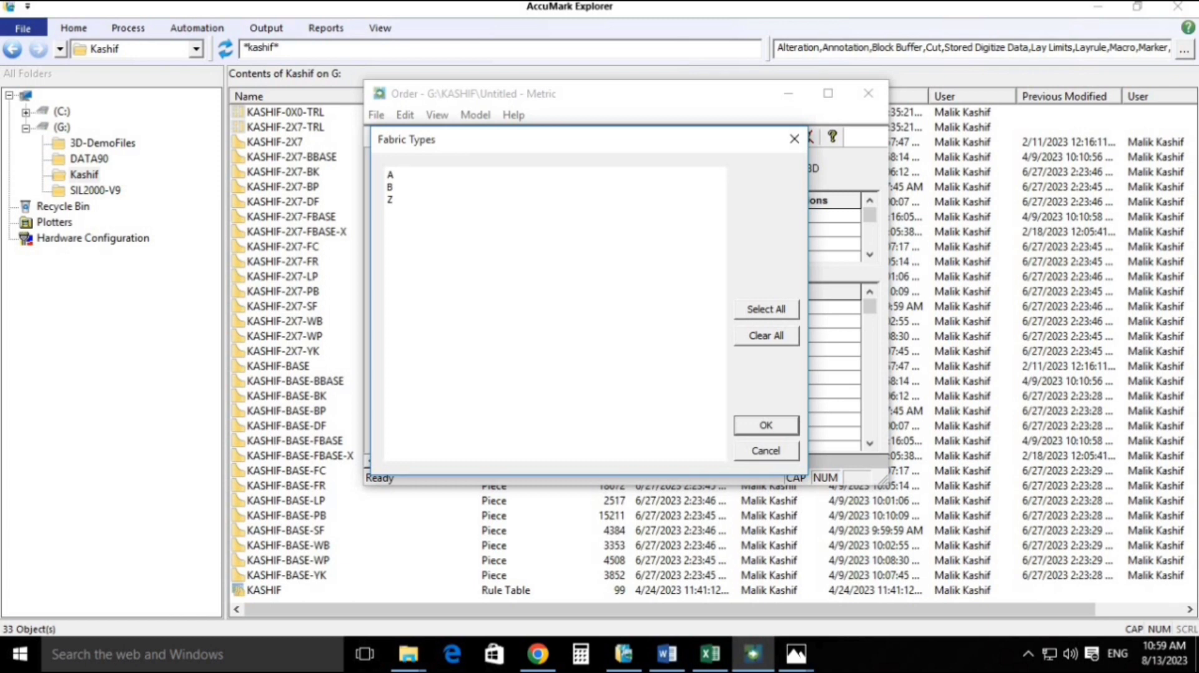
left_click(390, 176)
left_click(774, 425)
Step: Open the order's 2X7-TRL model in Model Editor and maximize its window
right_click(576, 168)
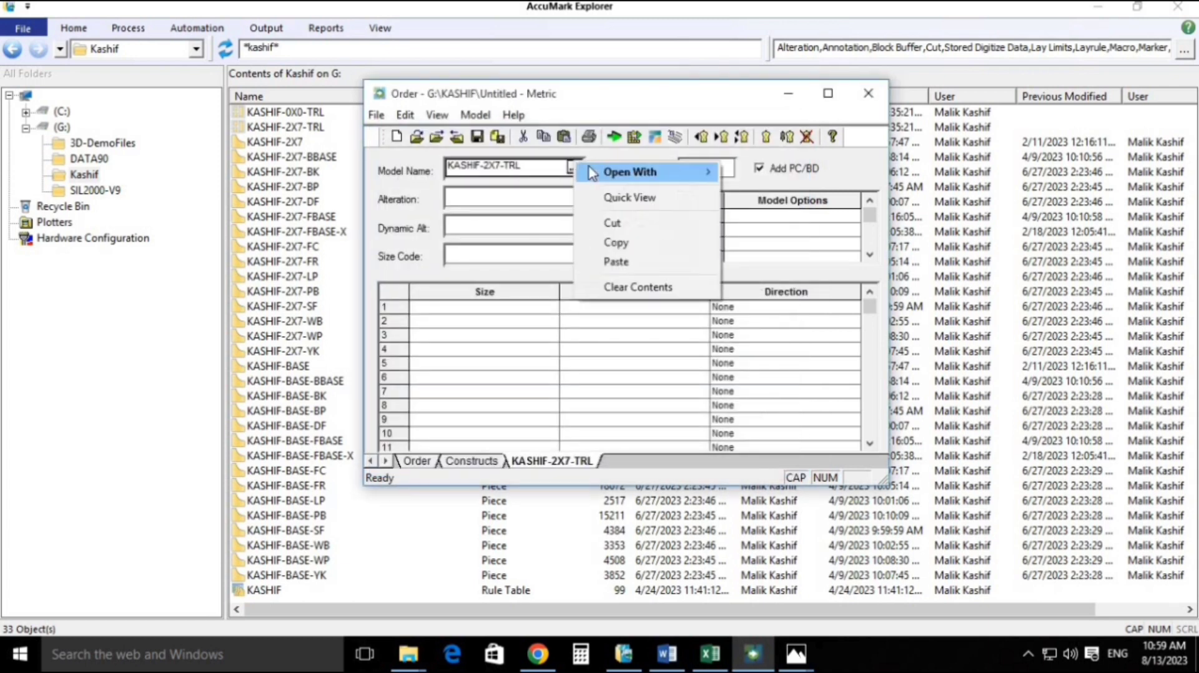
mouse_move(693, 169)
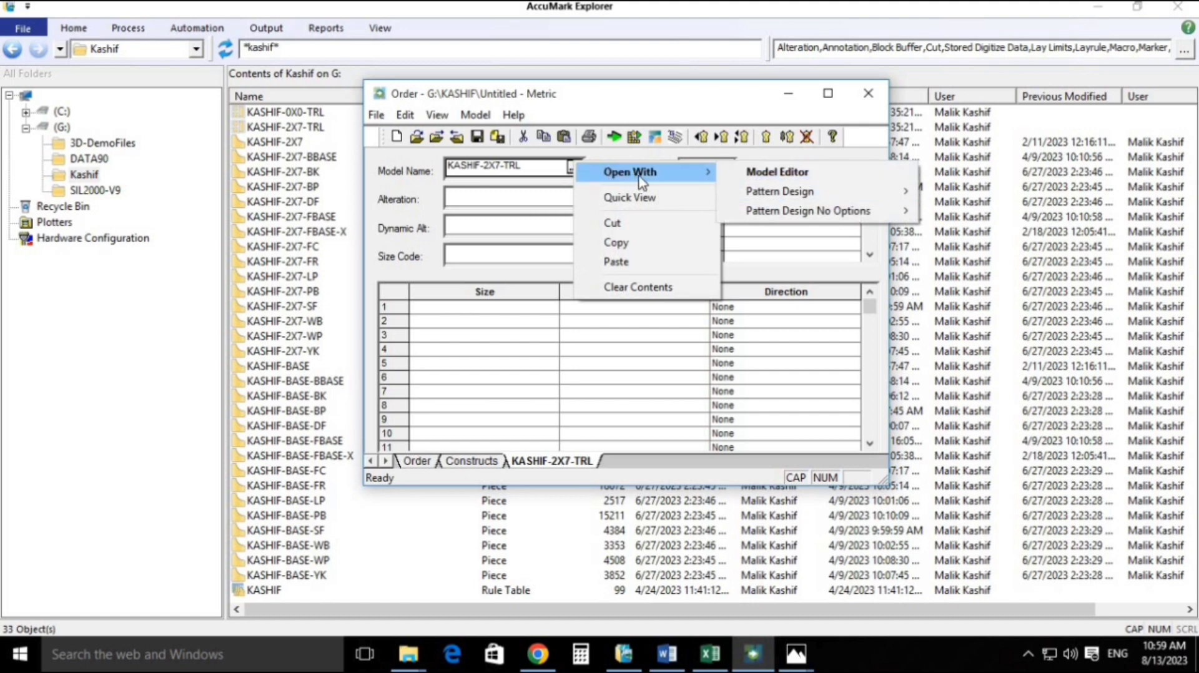
left_click(810, 177)
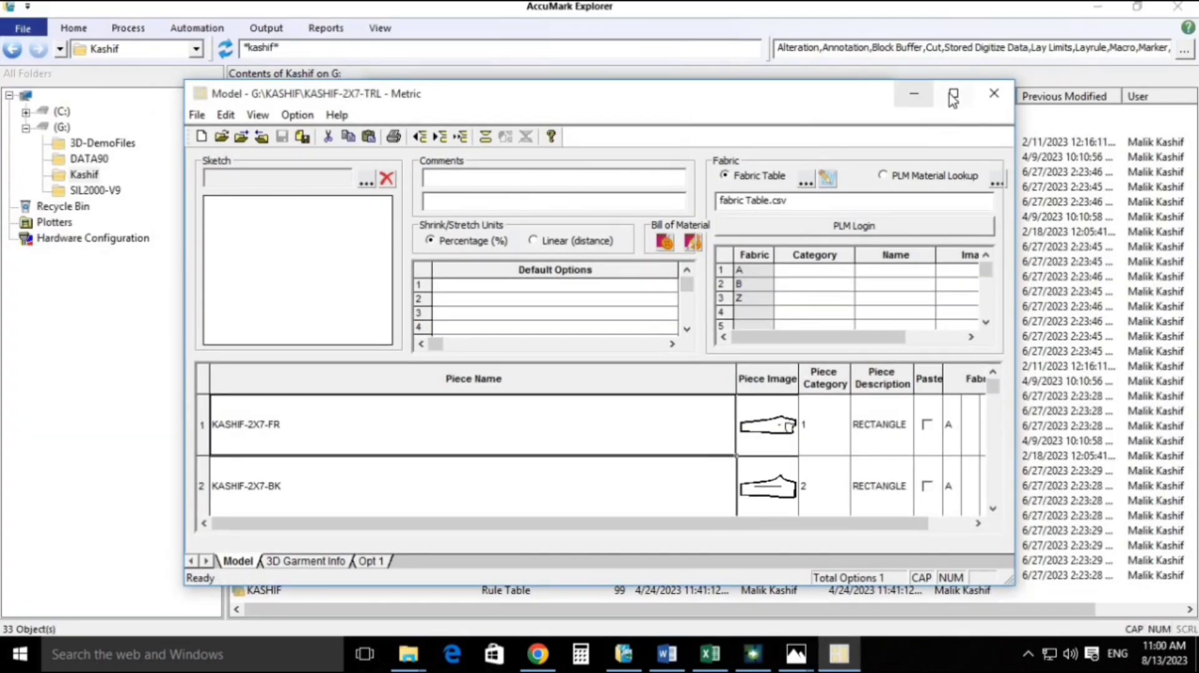
left_click(953, 98)
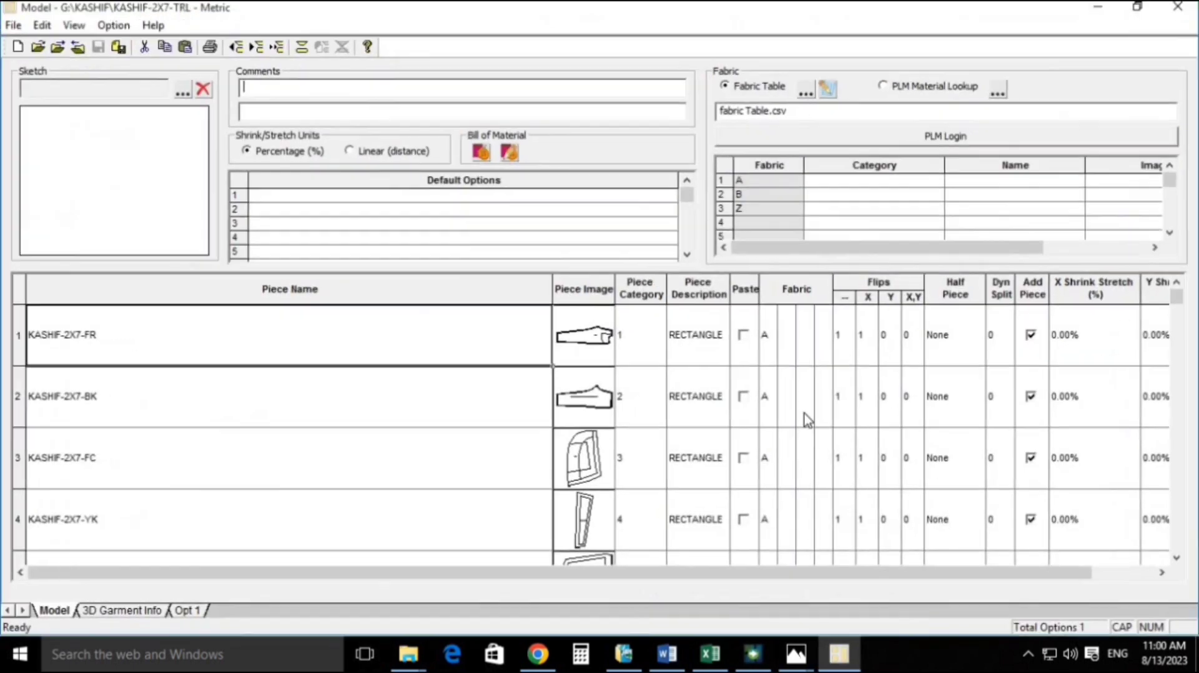
Step: Examine which fabric type each piece of the 2X7-TRL model uses, including the PB piece, and close the model
left_click(645, 406)
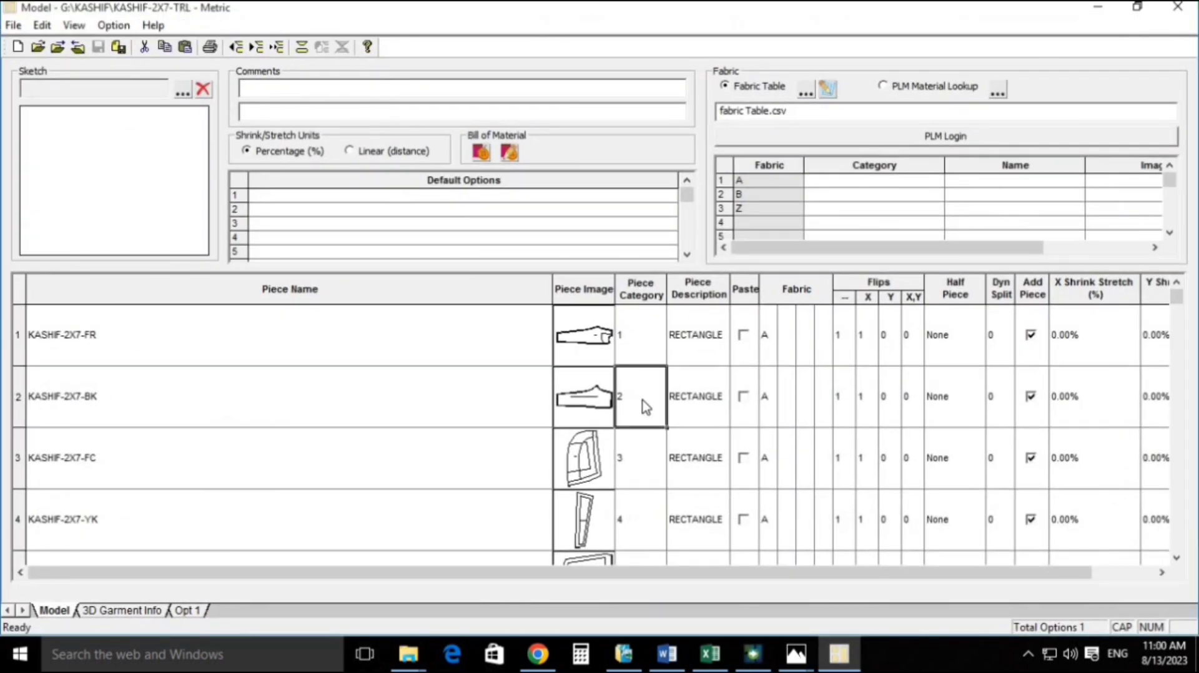
left_click(776, 351)
key("Down")
key("Down")
key("Down")
key("Down")
key("Down")
key("Down")
key("Down")
key("Down")
key("Down")
key("Down")
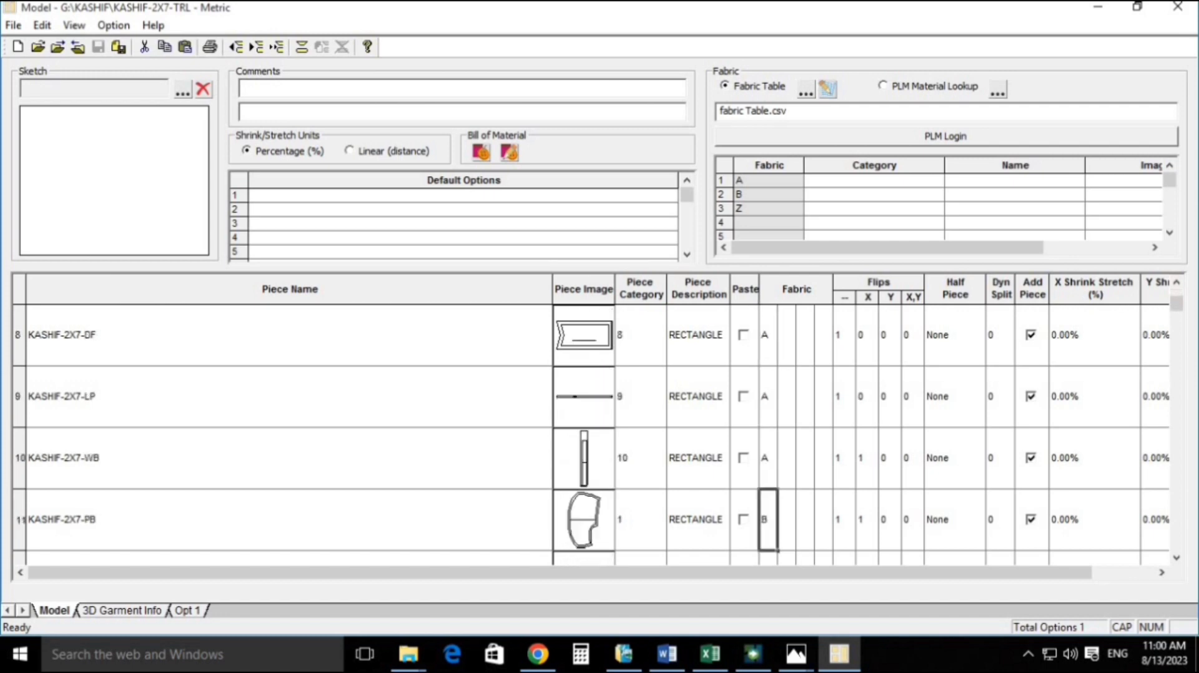
key("Down")
key("Up")
key("Up")
key("Up")
key("Up")
key("Up")
key("Up")
key("Up")
key("Up")
key("Up")
key("Up")
key("Up")
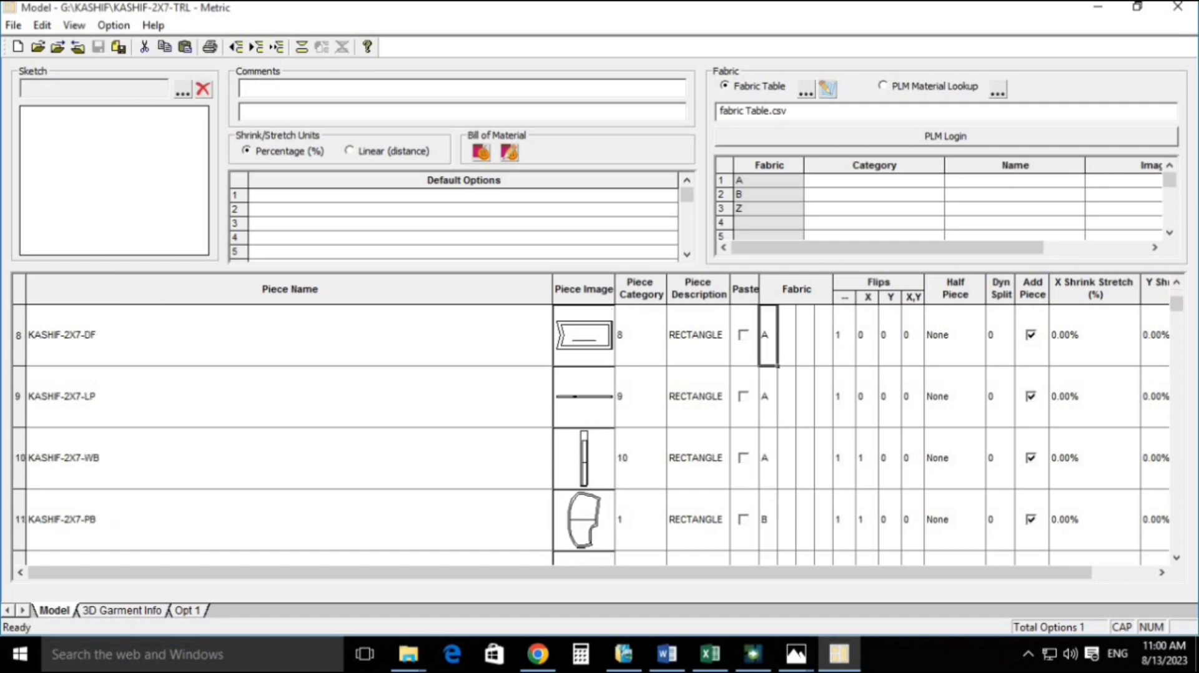
key("Down")
key("Down")
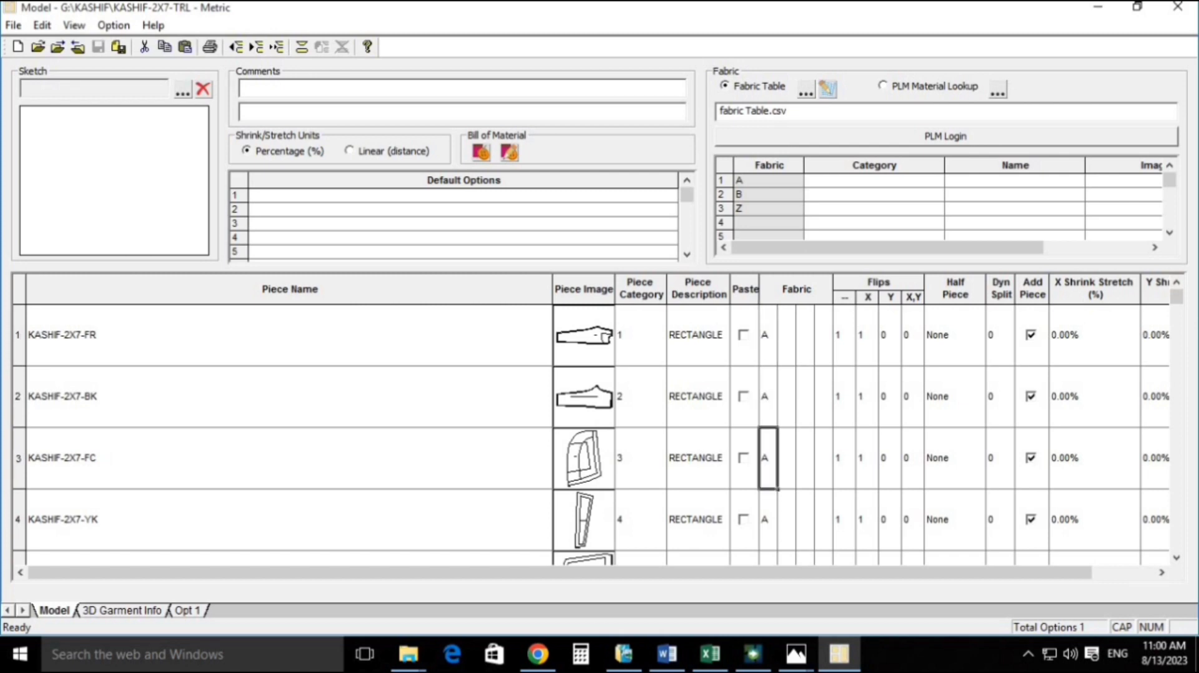
key("Down")
key("Down")
key("Down")
key("Down")
key("Down")
key("Down")
key("Down")
key("Down")
key("Down")
key("Down")
key("Up")
key("Up")
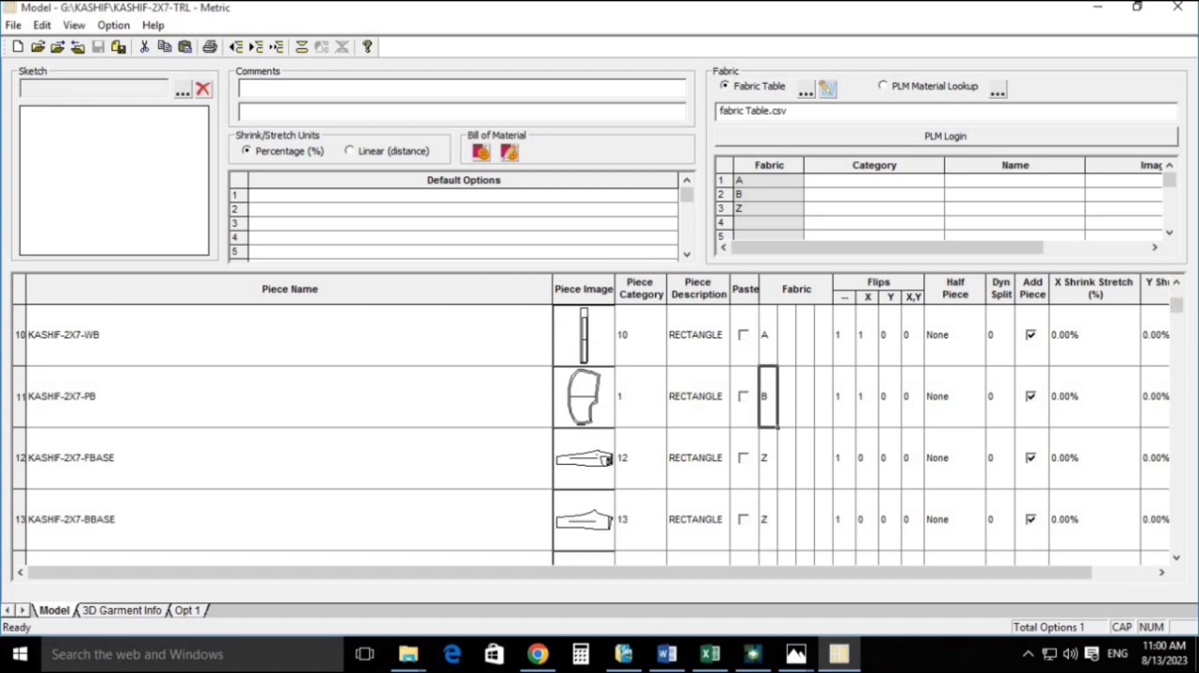
key("Left")
key("Left")
key("Left")
key("Left")
key("Right")
key("Right")
key("Right")
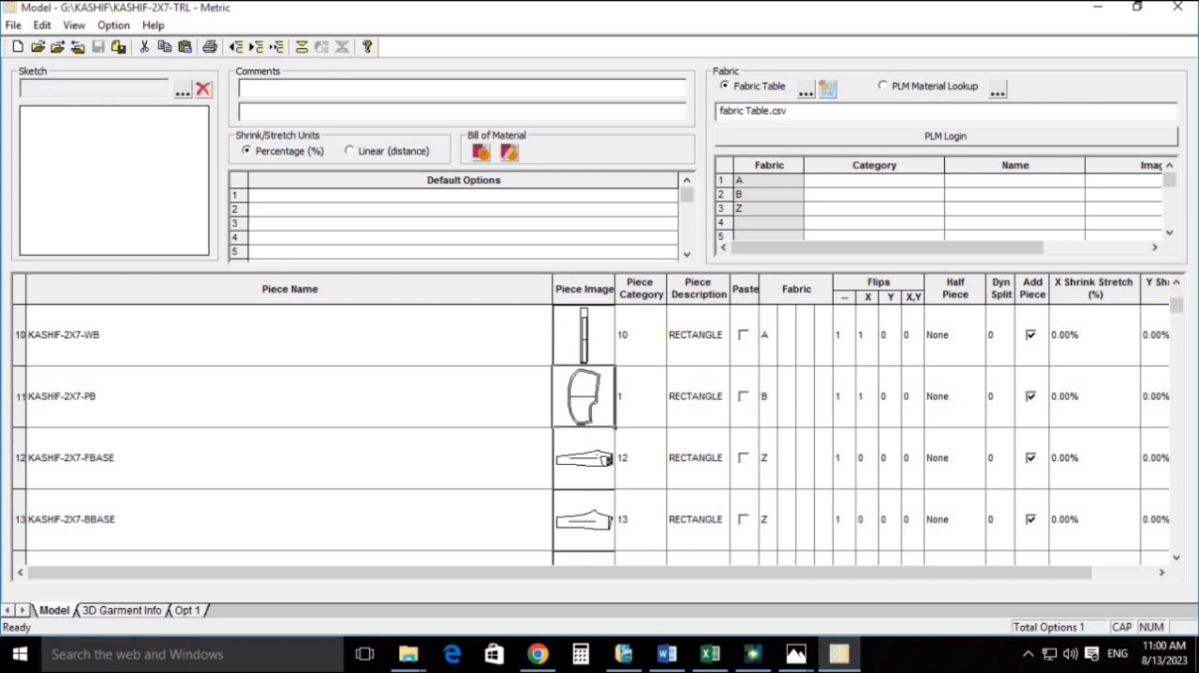
key("Right")
key("Right")
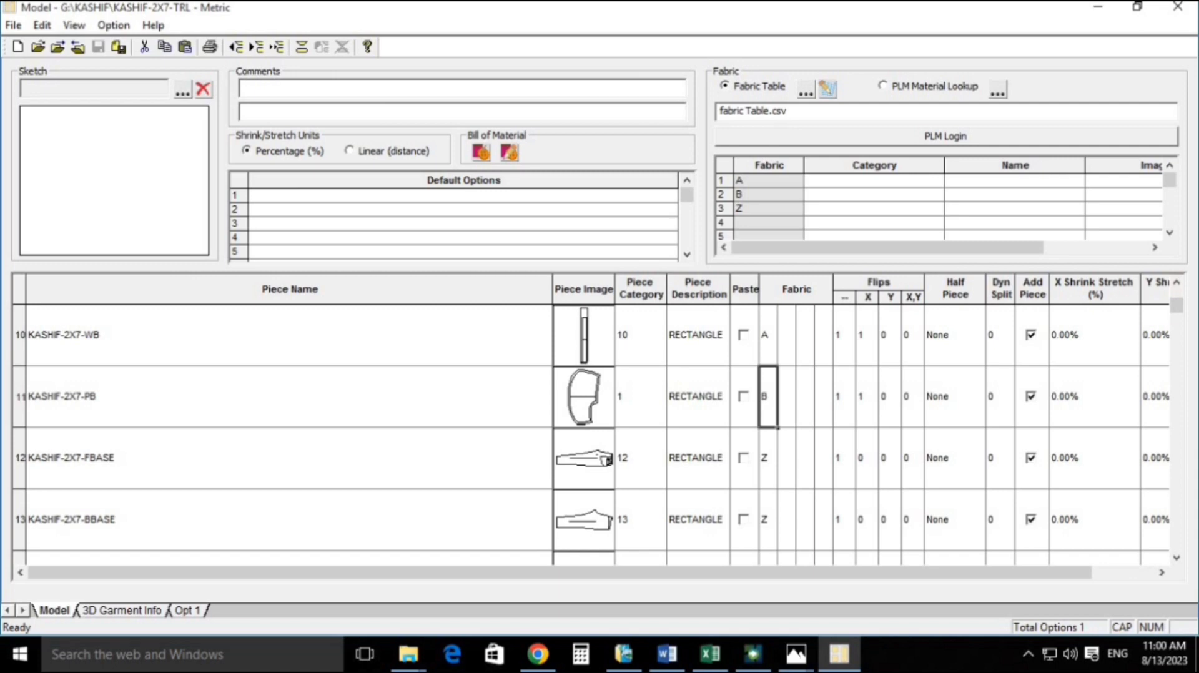
left_click(1178, 7)
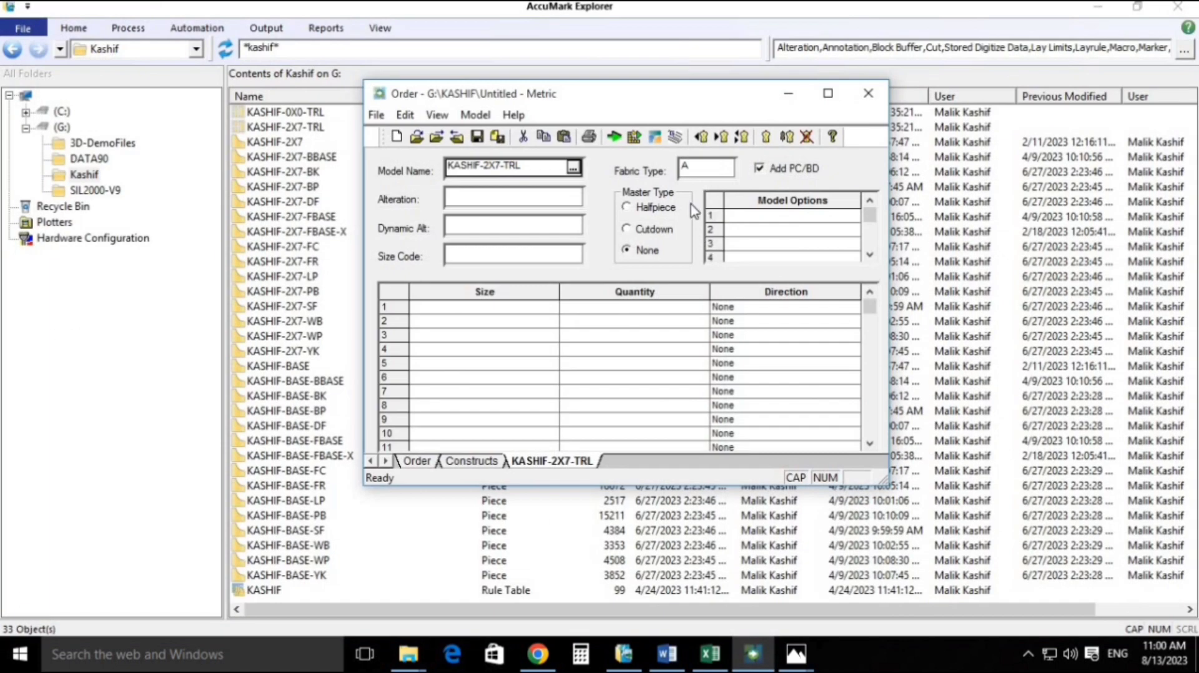
Step: Enter sizes 30, 32, 34, 36 and 38 in the first five size rows of the order's model
left_click(522, 336)
left_click(522, 321)
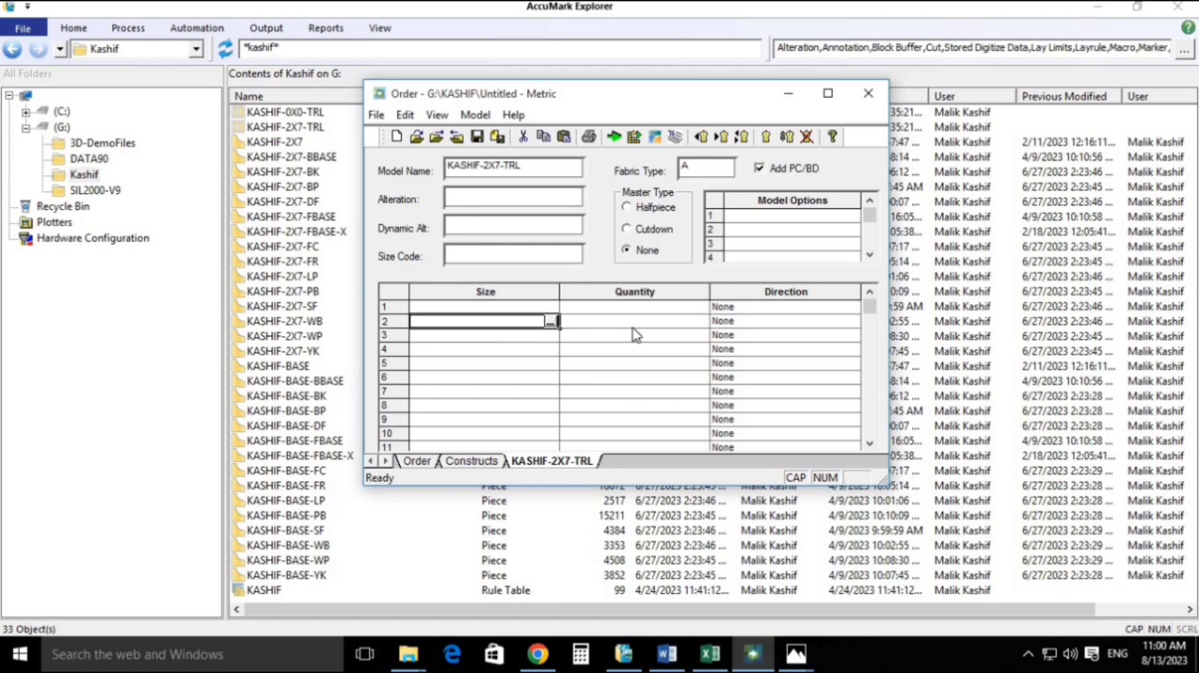
key("Up")
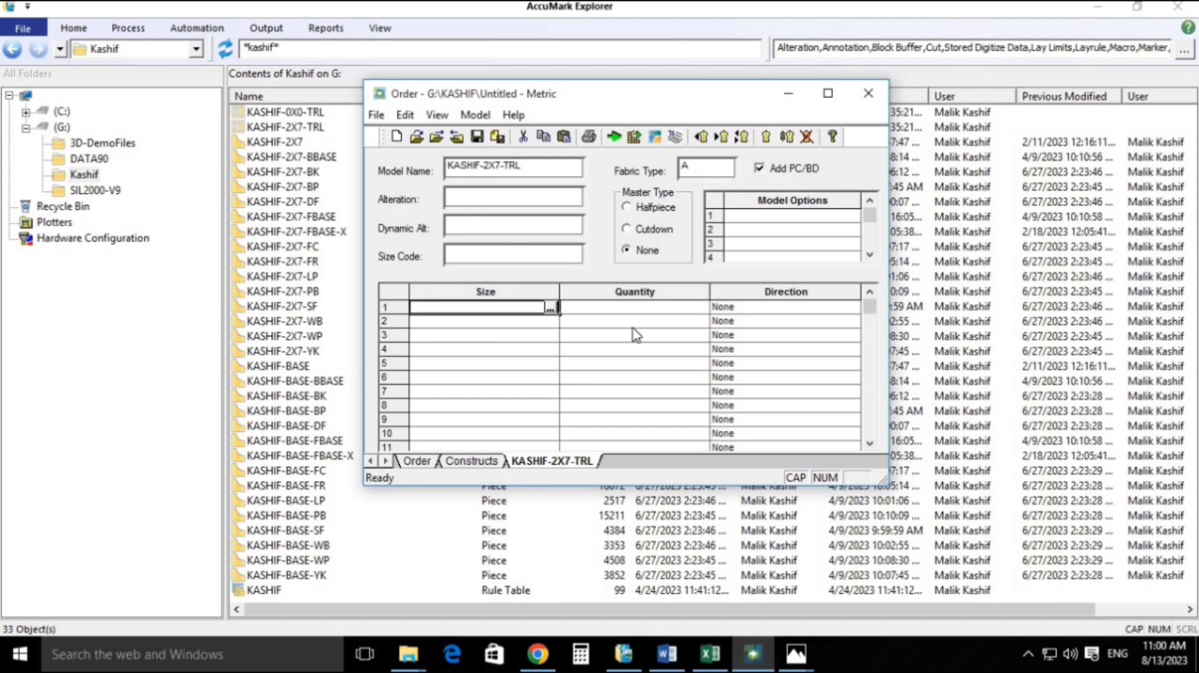
type("30")
key("Down")
type("32")
key("Down")
type("34")
key("Down")
type("36")
key("Down")
type("38")
key("Down")
Step: Clear the contents of the first eight size and quantity rows
key("Up")
key("Up")
key("Up")
key("Up")
key("Up")
left_click(601, 407, "shift")
right_click(482, 315)
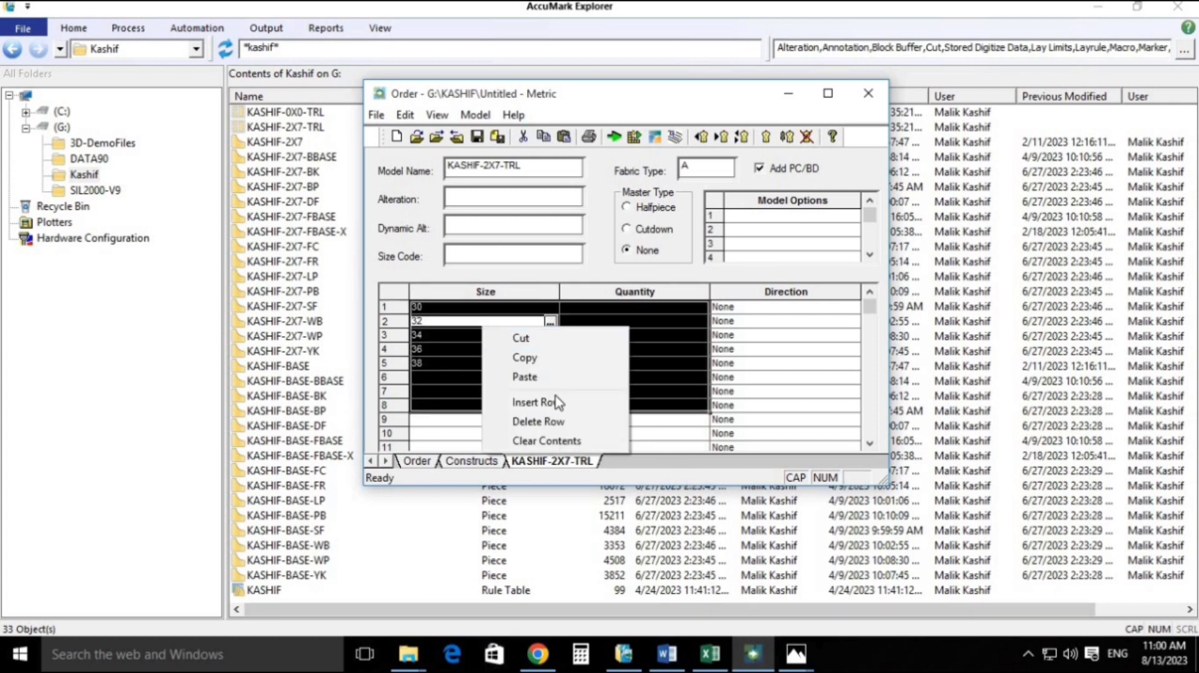
left_click(572, 441)
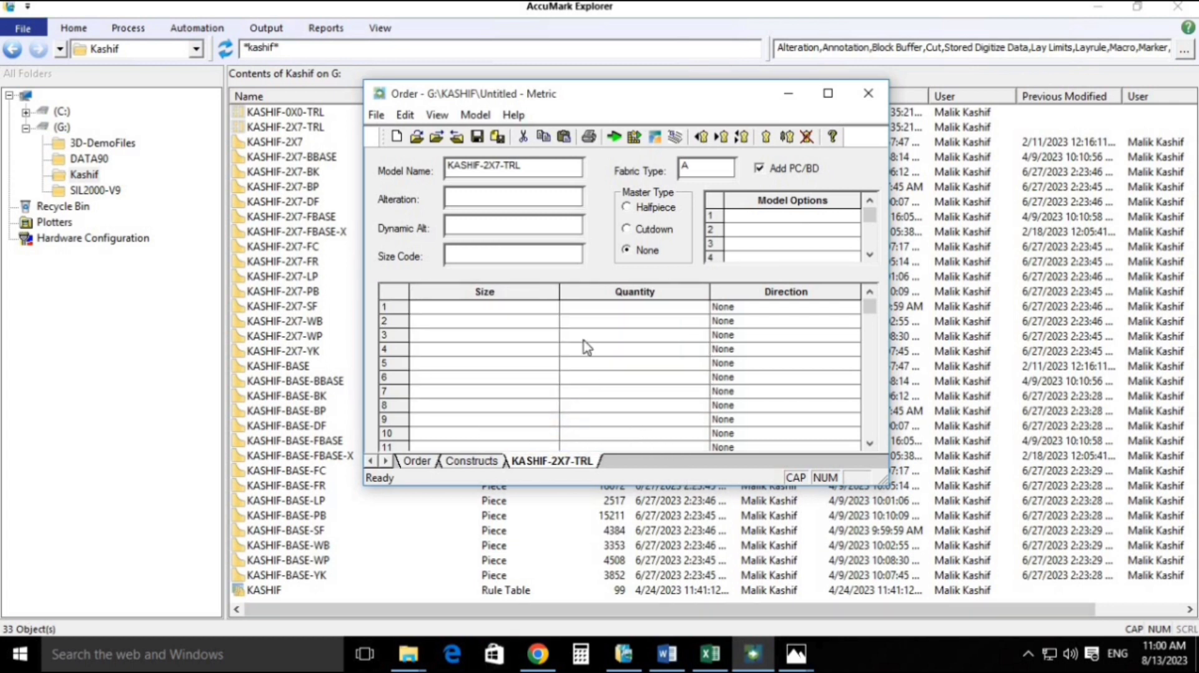
Step: Try to look up the sizes of the order's 2X7-TRL model, reselecting the model between attempts
left_click(554, 310)
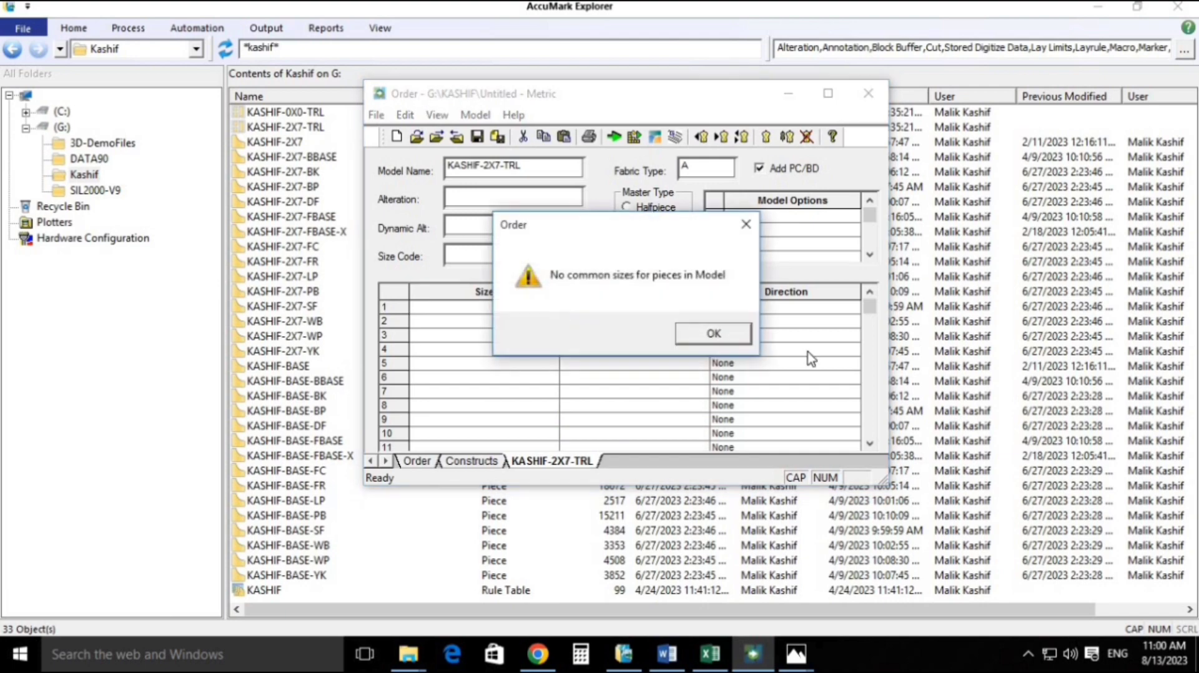
left_click(714, 333)
double_click(584, 175)
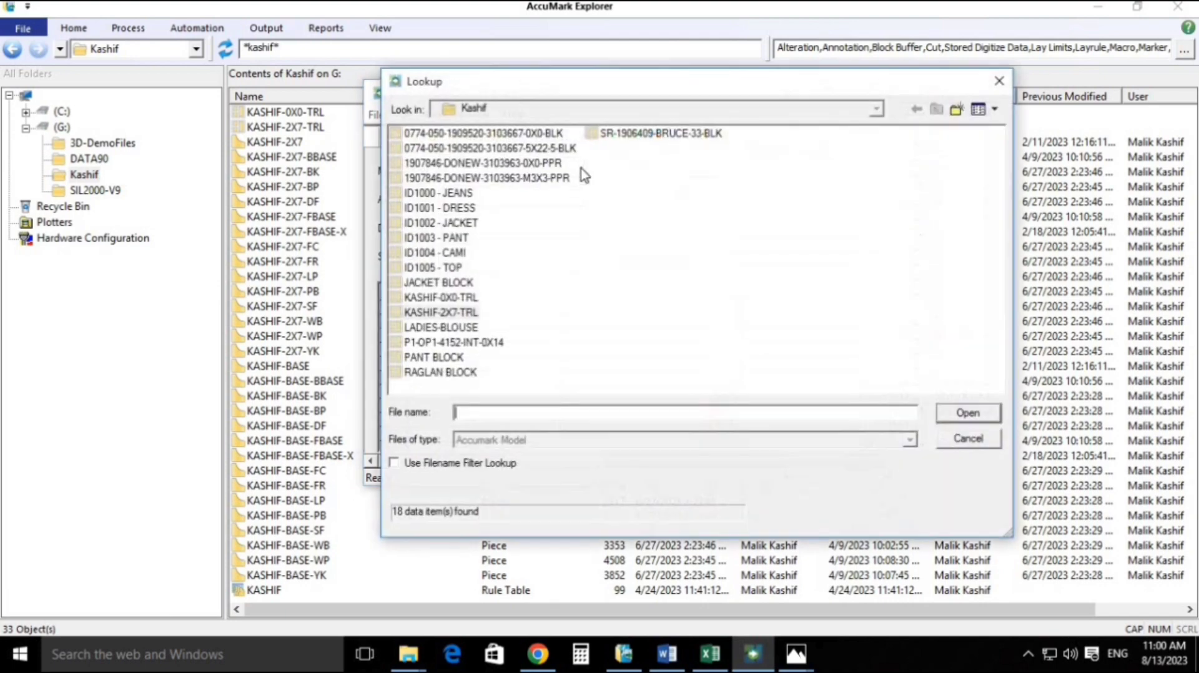
double_click(462, 313)
left_click(553, 305)
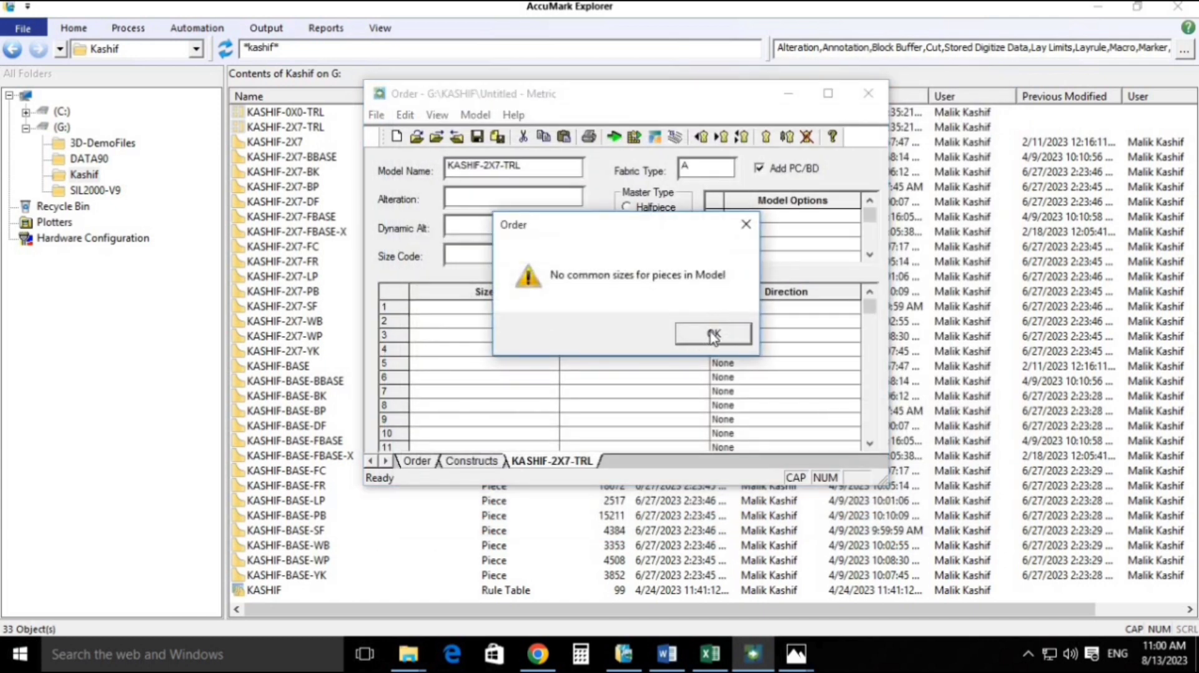
left_click(713, 334)
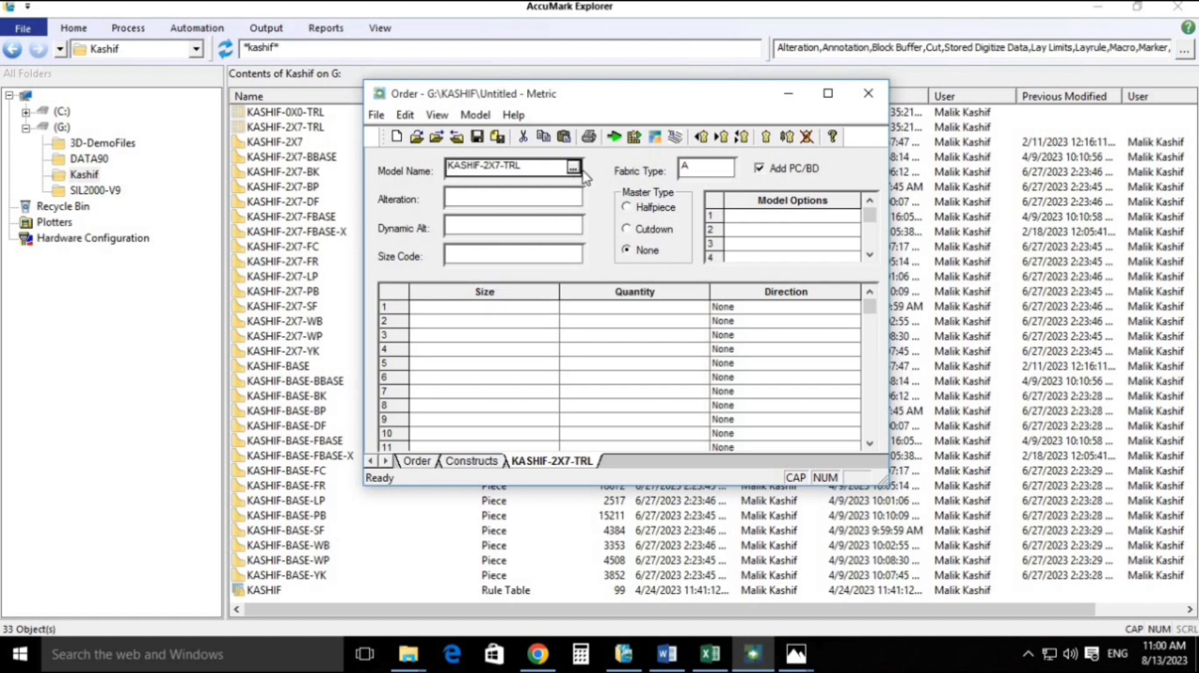
Step: Open the order's 2X7-TRL model in Pattern Design
right_click(573, 168)
mouse_move(650, 176)
mouse_move(844, 194)
left_click(977, 194)
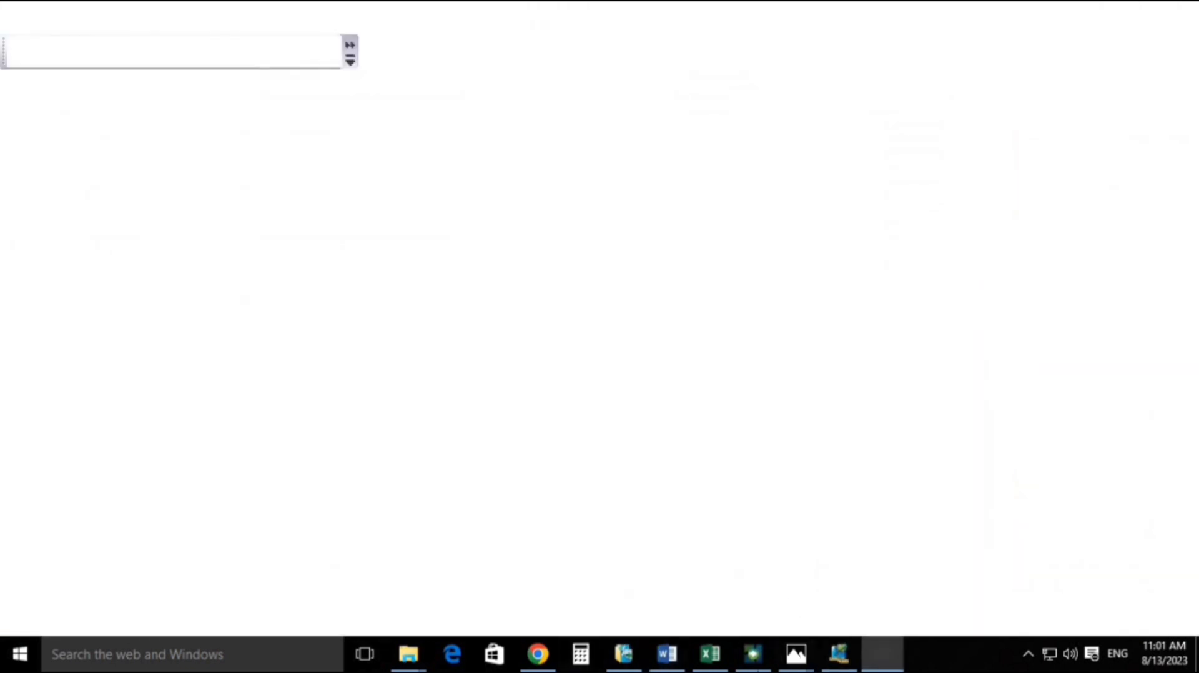
left_click_drag(661, 104, 864, 137)
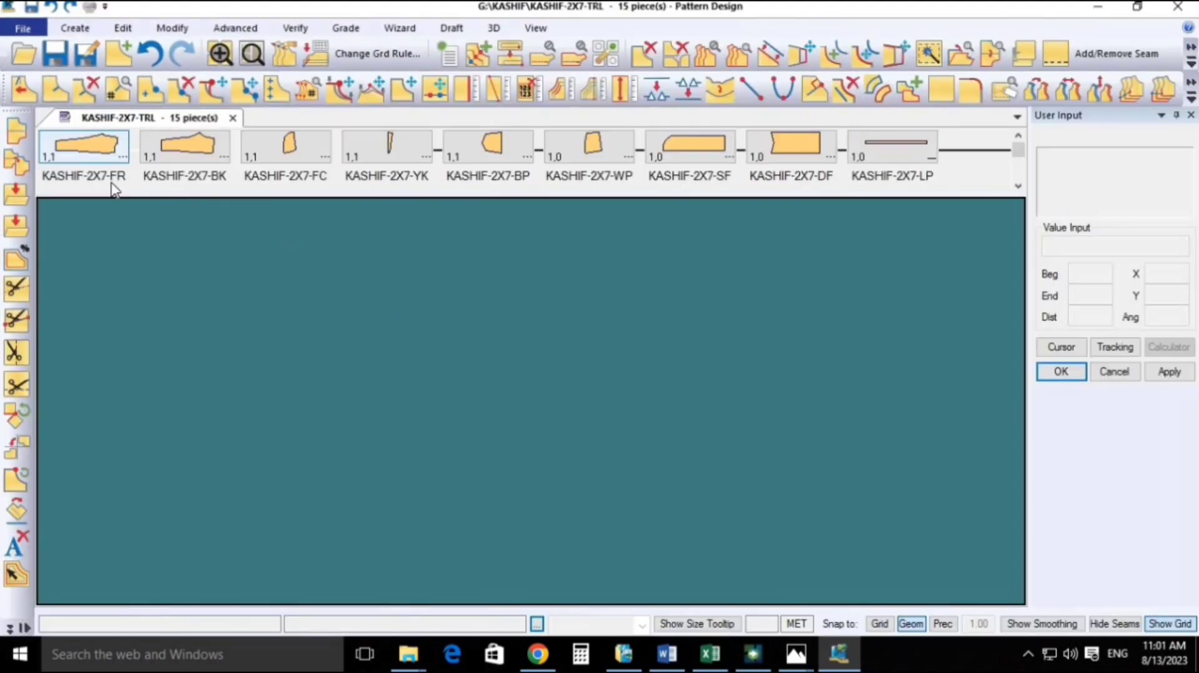
Step: Place the 2X7-FR piece in the work area and measure the graded length of its hem line across all sizes
left_click_drag(97, 153, 335, 306)
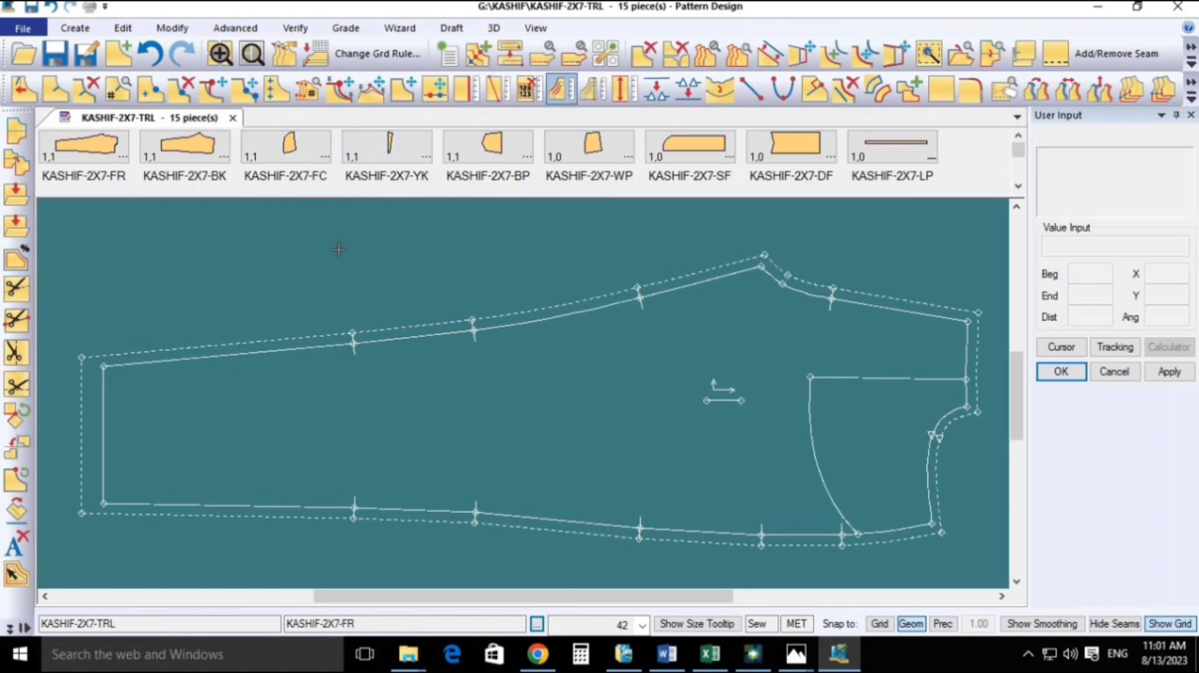
left_click(560, 89)
left_click(105, 426)
right_click(136, 431)
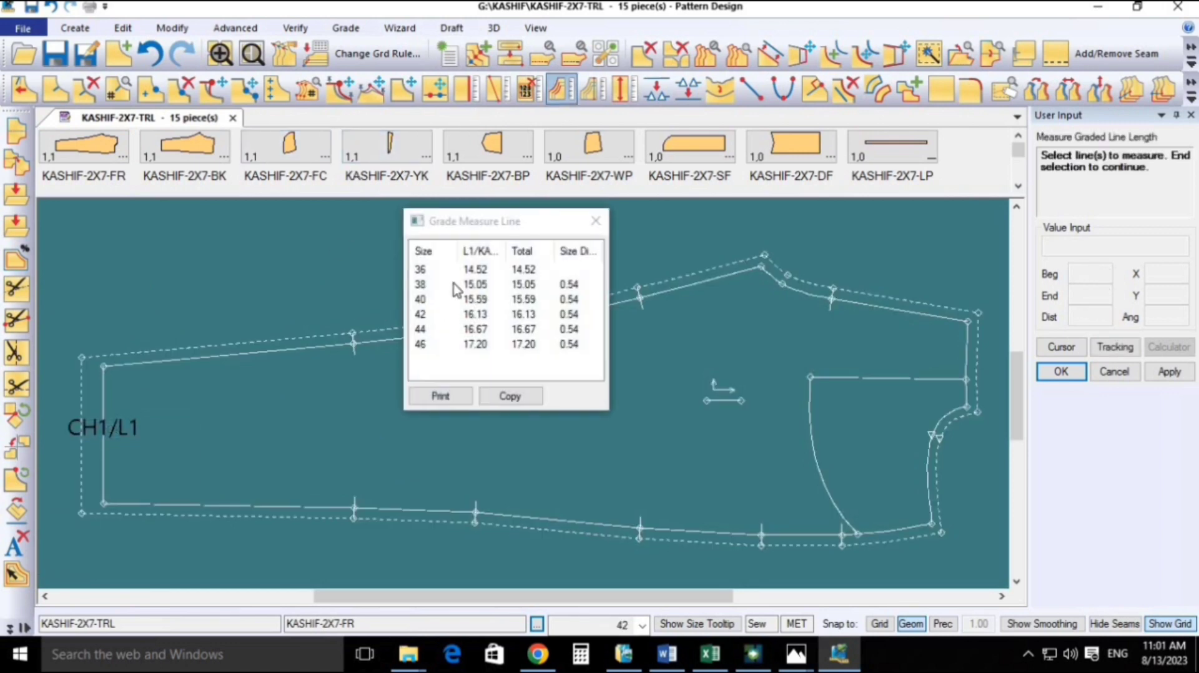
Step: Return to the order beside the size chart and enter sizes 36, 38, 40, 42, 44 and 46 in the first six rows
left_click(753, 654)
mouse_move(715, 125)
left_mouse_down()
mouse_move(805, 134)
mouse_move(714, 116)
left_mouse_up()
left_click(766, 340)
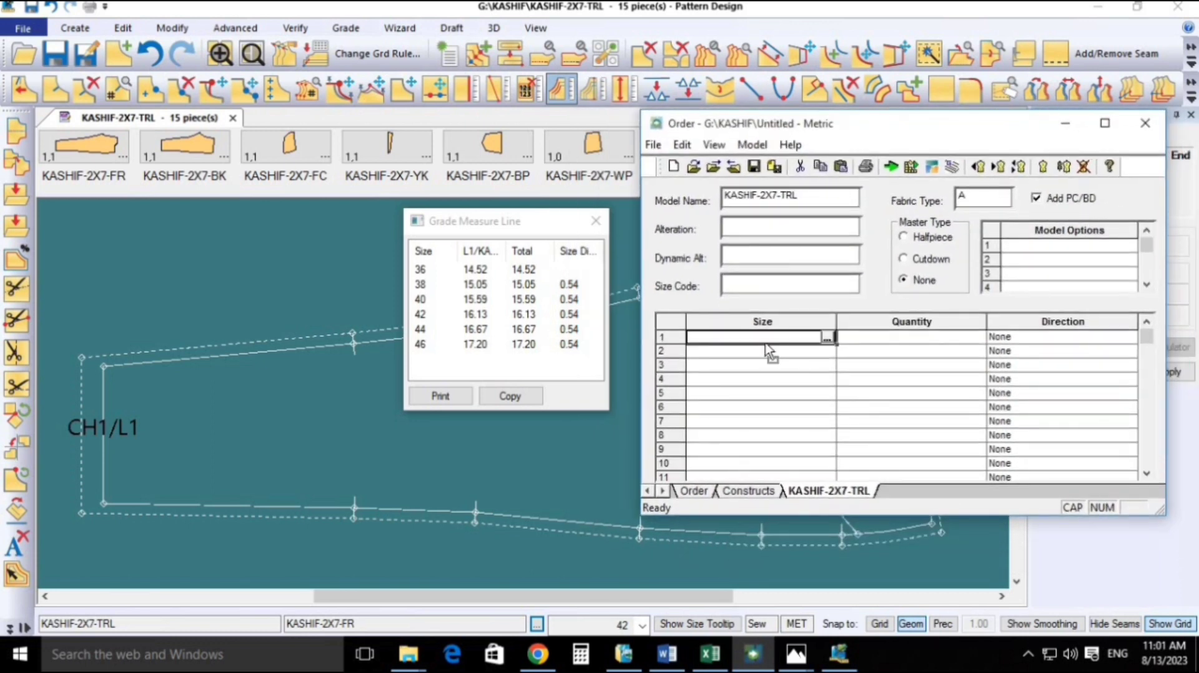
type("3.")
key("Return")
key("Up")
type("6")
key("Return")
type("38")
key("Return")
type("40")
key("Return")
type("42")
key("Return")
type("44")
key("Return")
type("46")
key("Return")
Step: Set the quantity of each of the six sizes, 36 to 46, to 1
key("Up")
key("Up")
key("Up")
key("Up")
key("Up")
key("Up")
key("Right")
type("1")
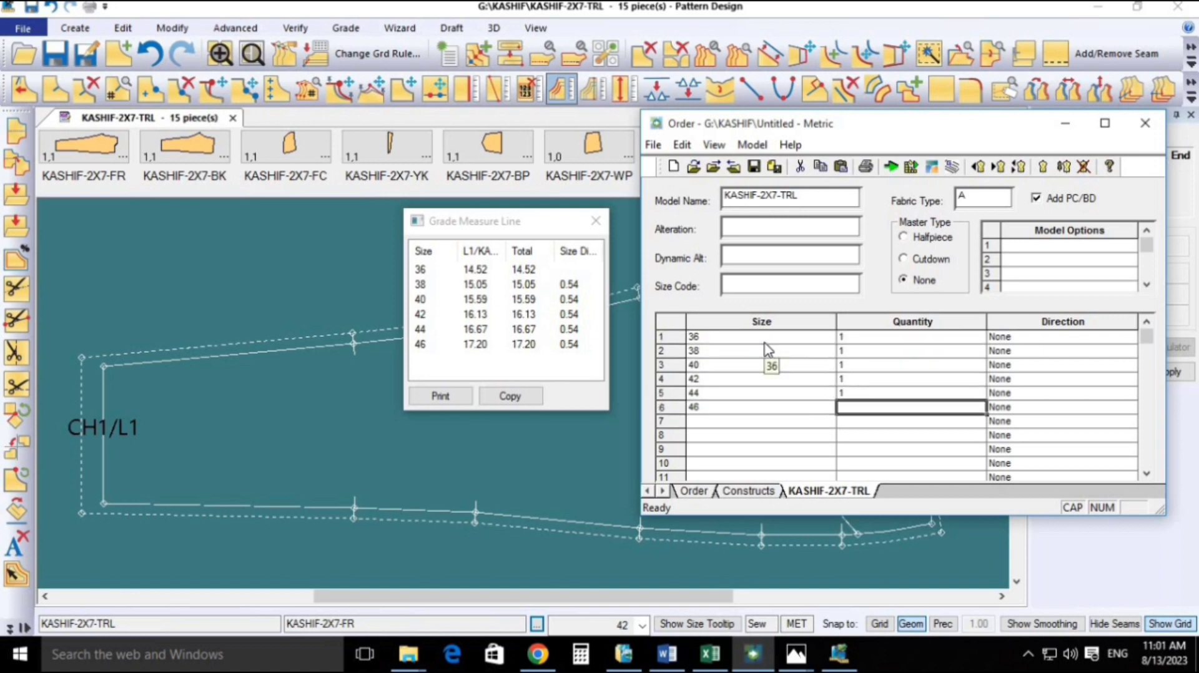
type(" 1 1 1 1 1")
key("Return")
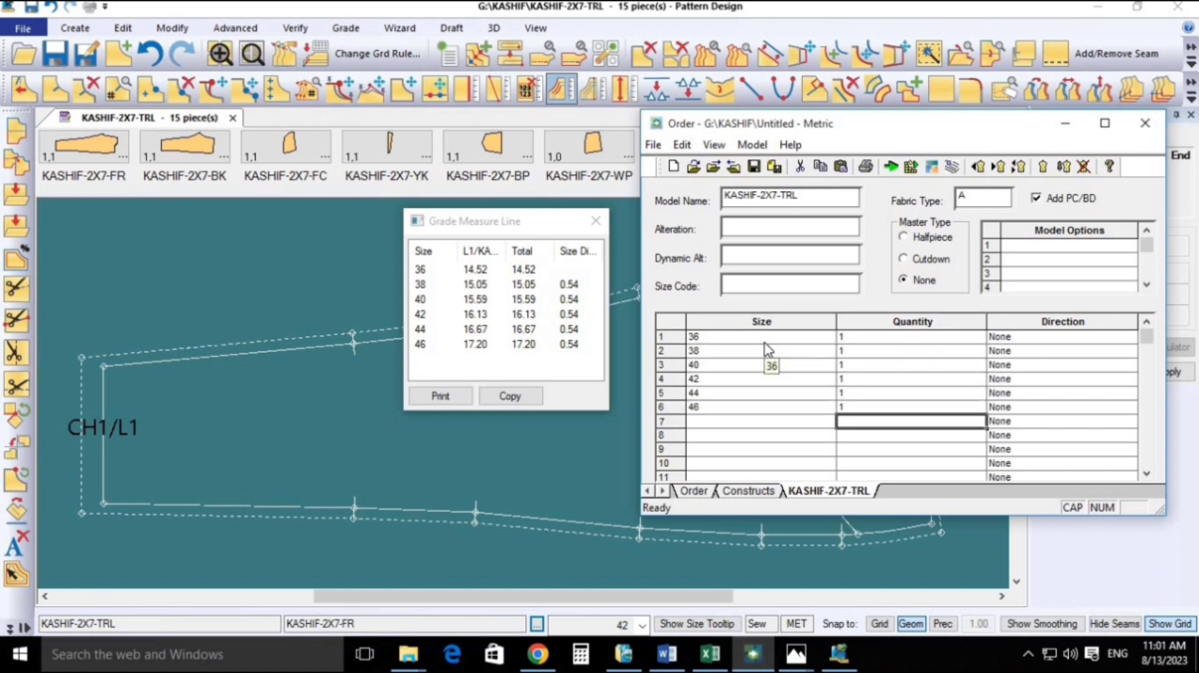
Step: Save the order for the 2X7-TRL-MK1 marker and try to process it
left_click(693, 491)
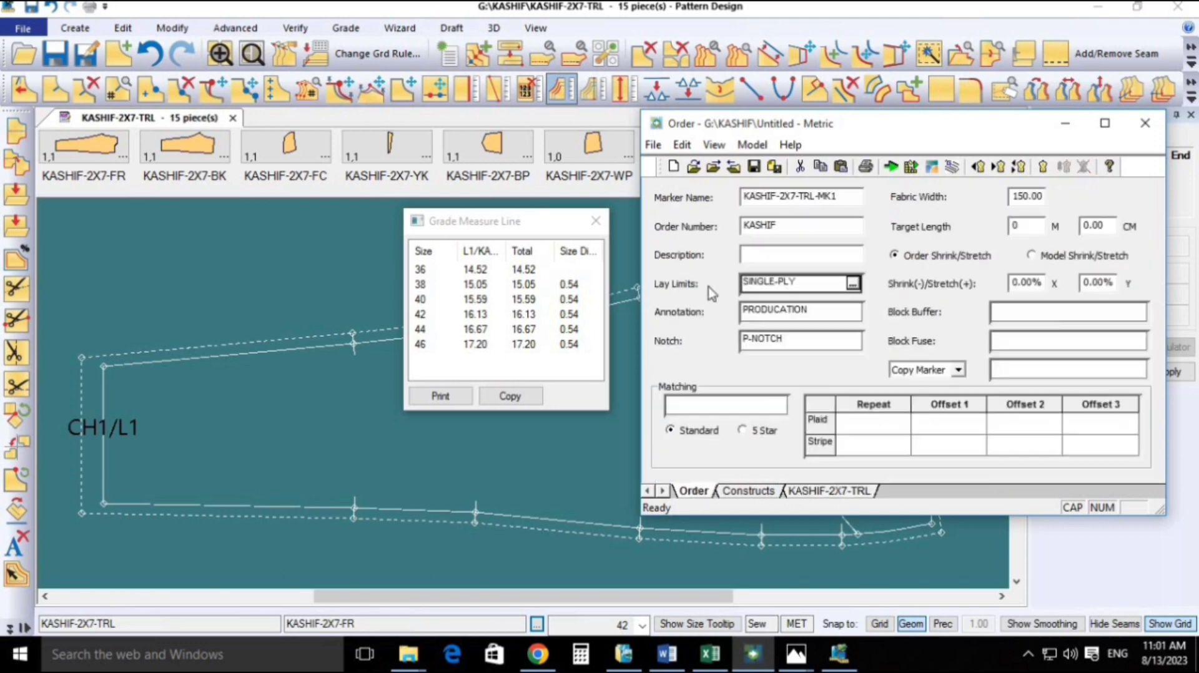
left_click(755, 167)
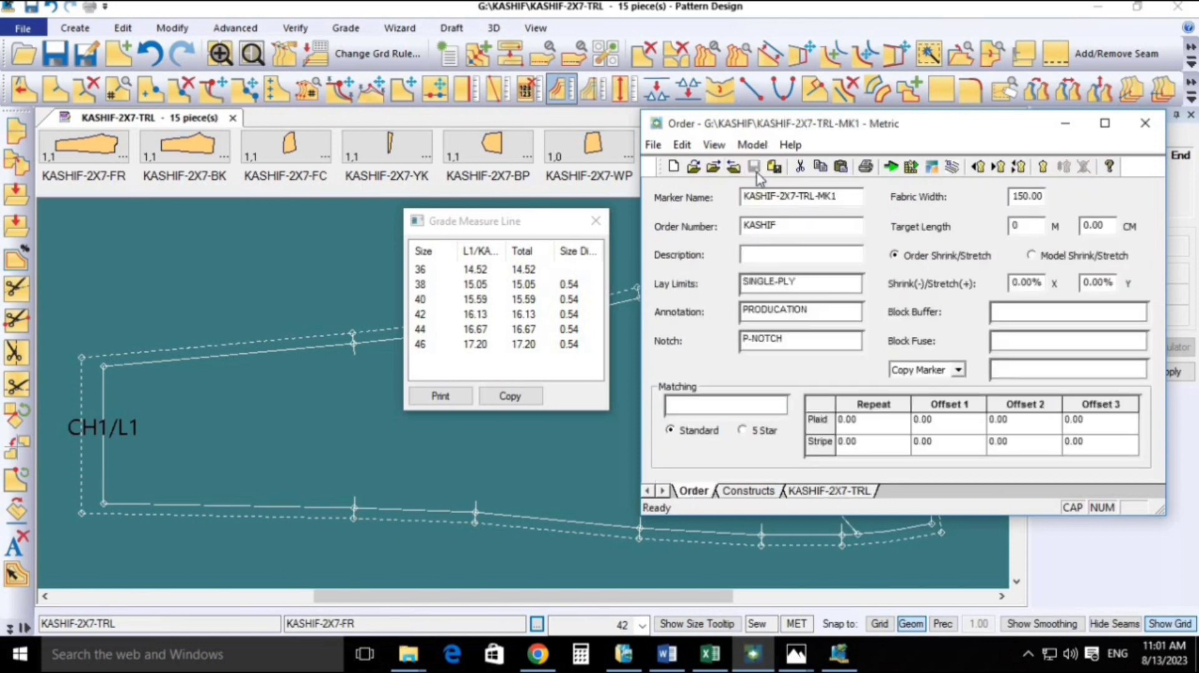
left_click(890, 167)
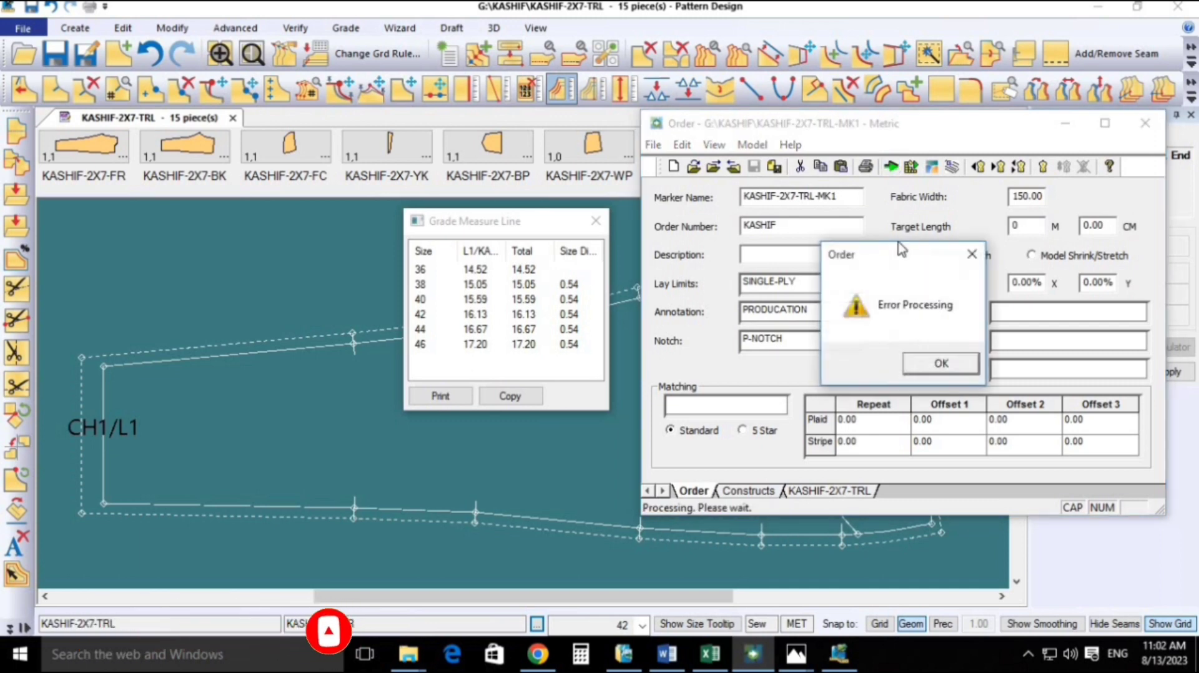
left_click(943, 367)
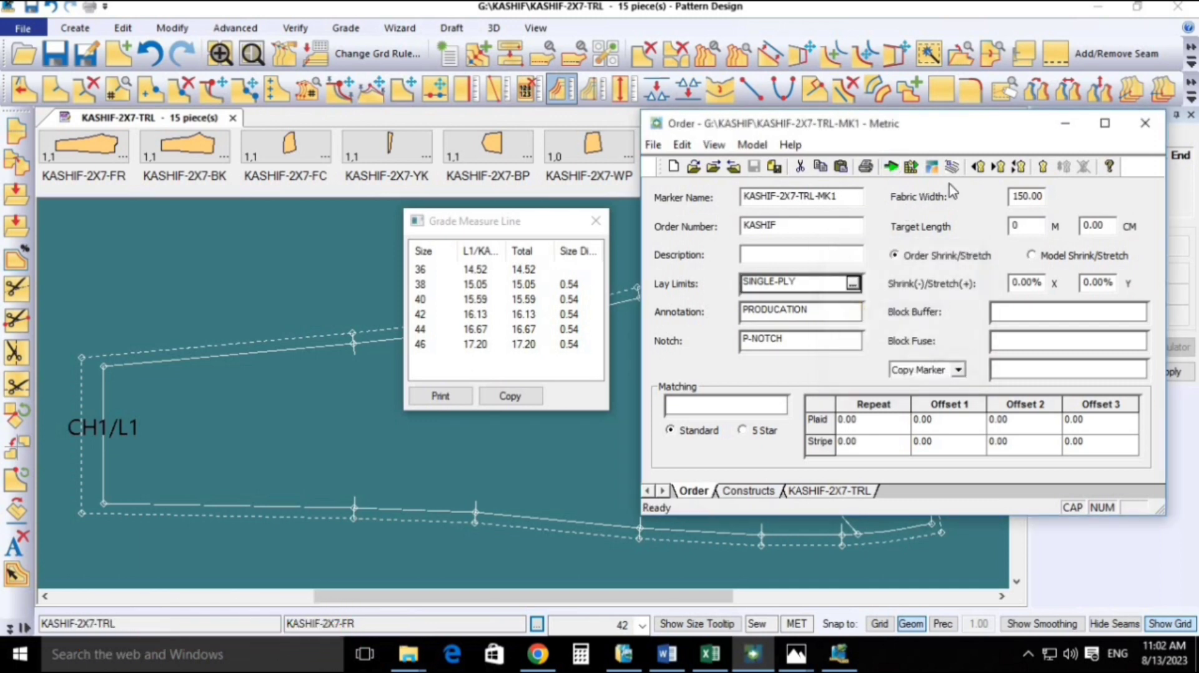
Step: Open the order's 2X7-TRL model in Model Editor
left_click(852, 493)
right_click(851, 198)
mouse_move(937, 211)
left_click(1127, 216)
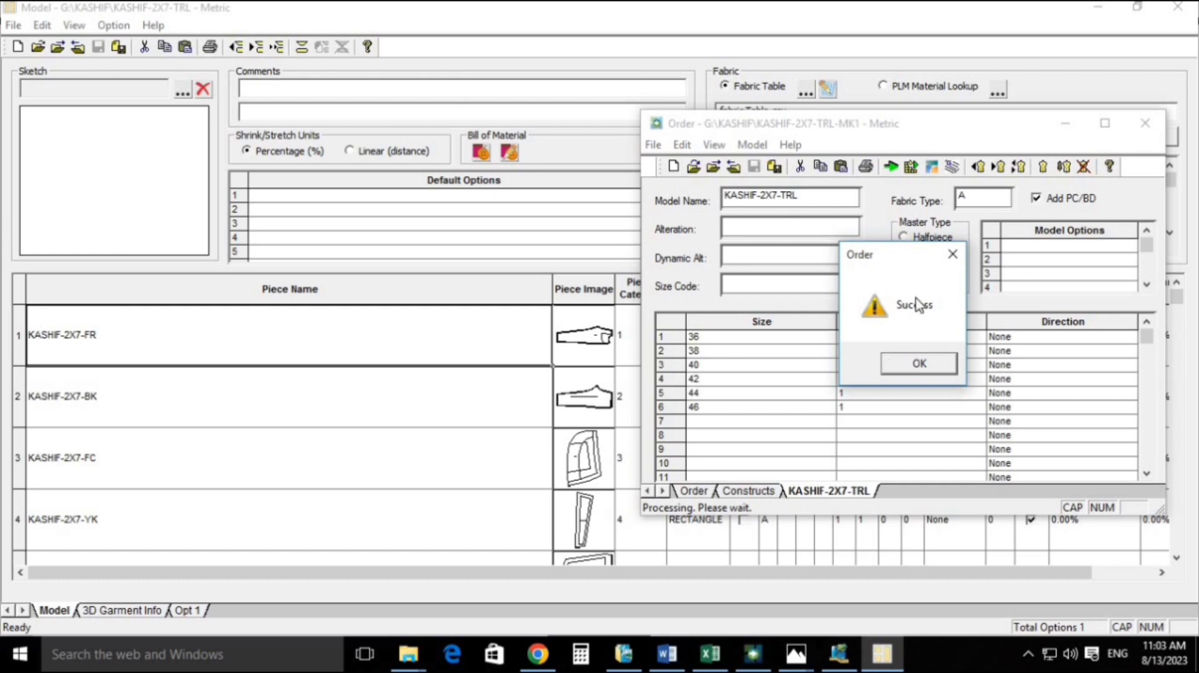
Step: Dismiss the order's processing message and close Pattern Design to return to AccuMark Explorer
left_click_drag(868, 256, 806, 270)
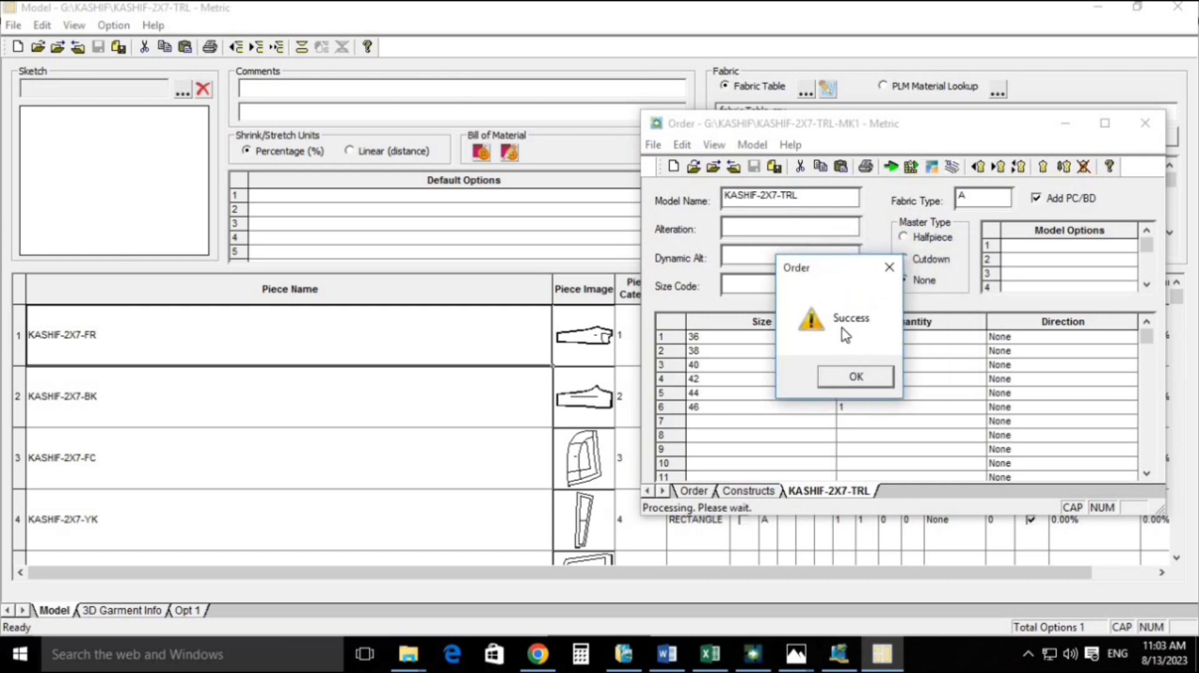
left_click(857, 377)
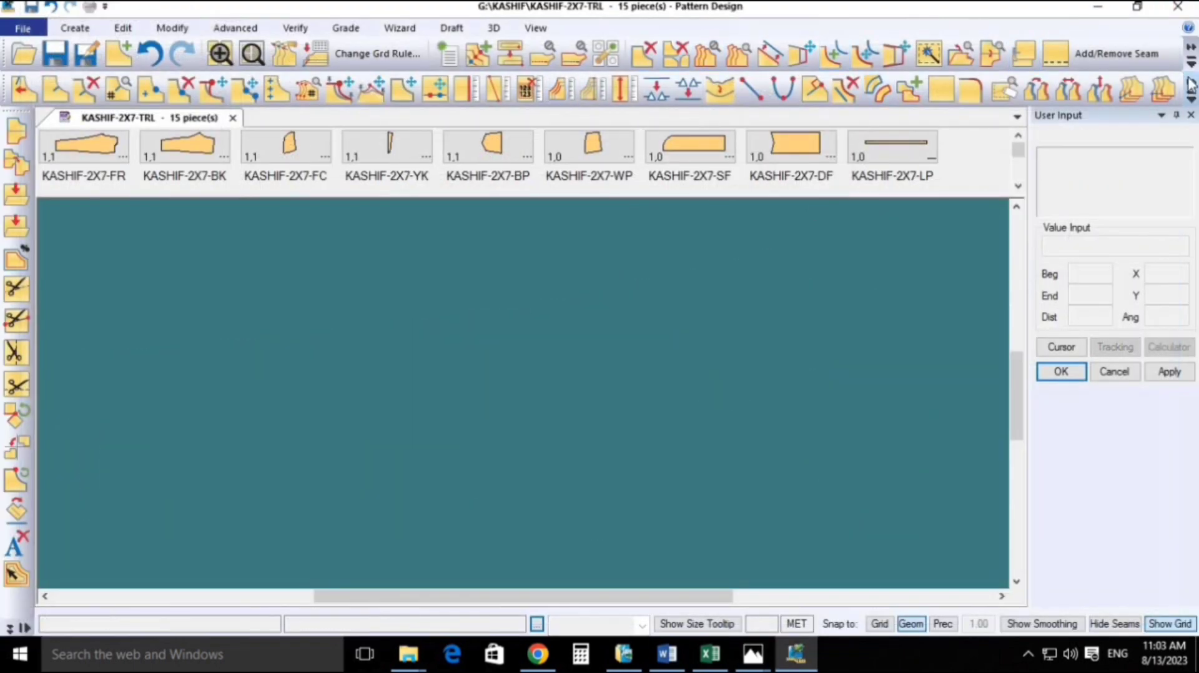
left_click(1178, 7)
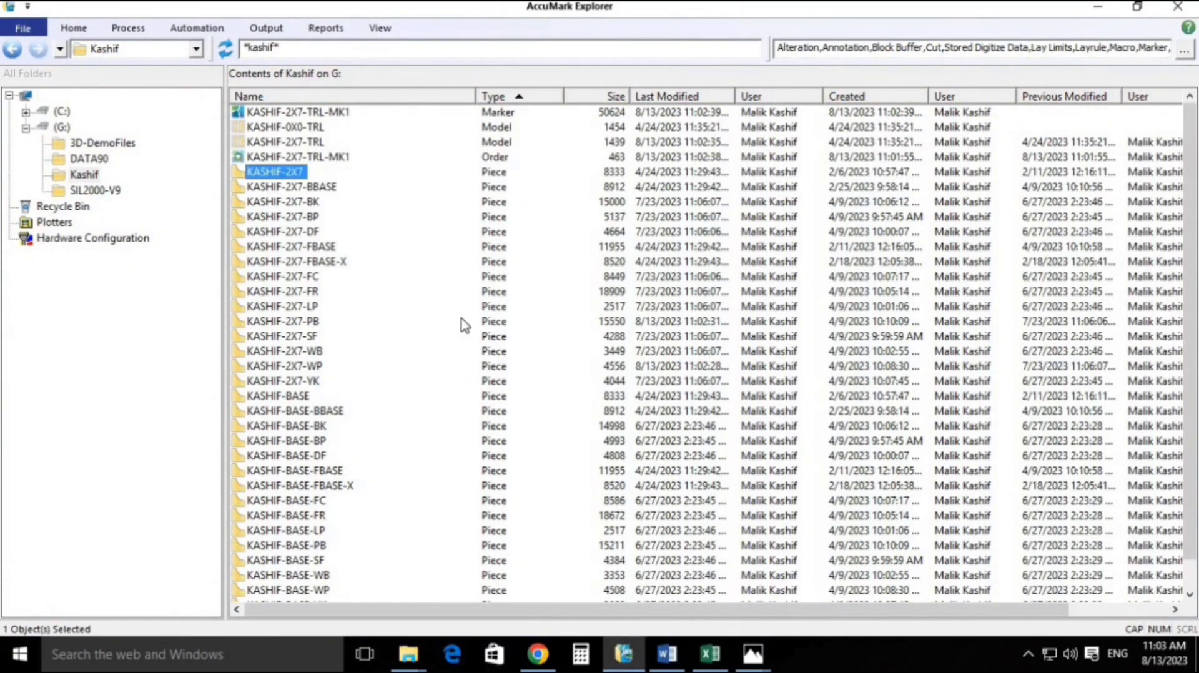
Step: Locate the 2X7-TRL-MK1 marker in the storage area and select the order of the same name for opening
left_click(318, 157)
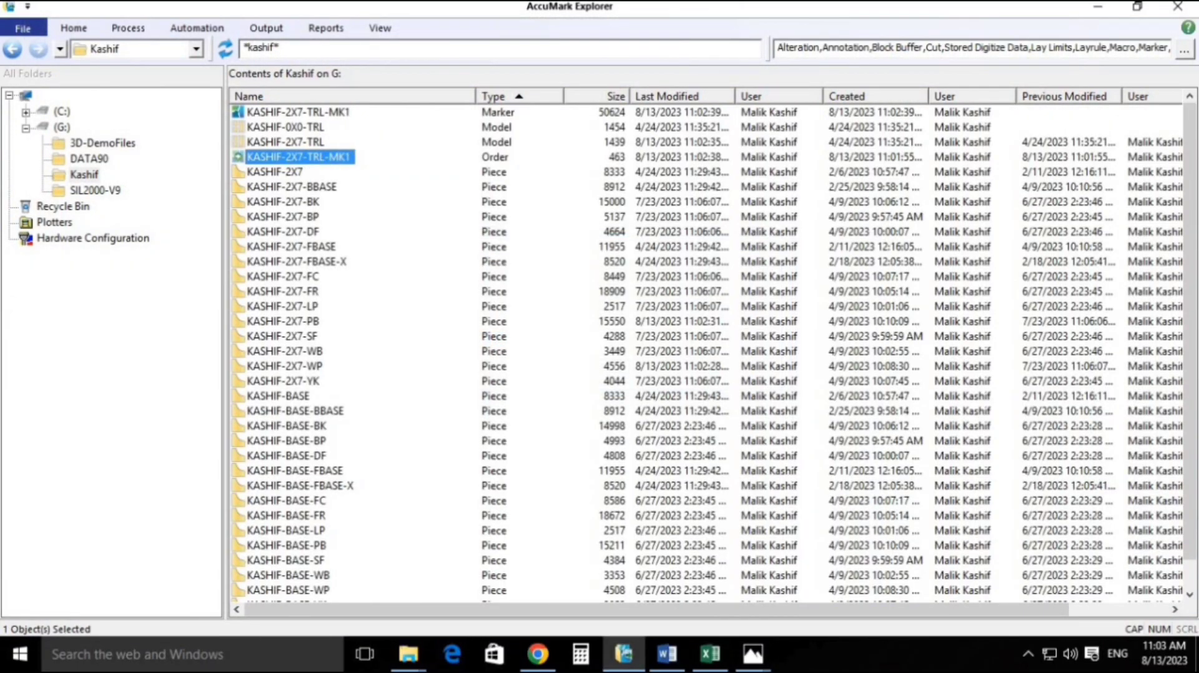
key("Up")
key("Up")
key("Up")
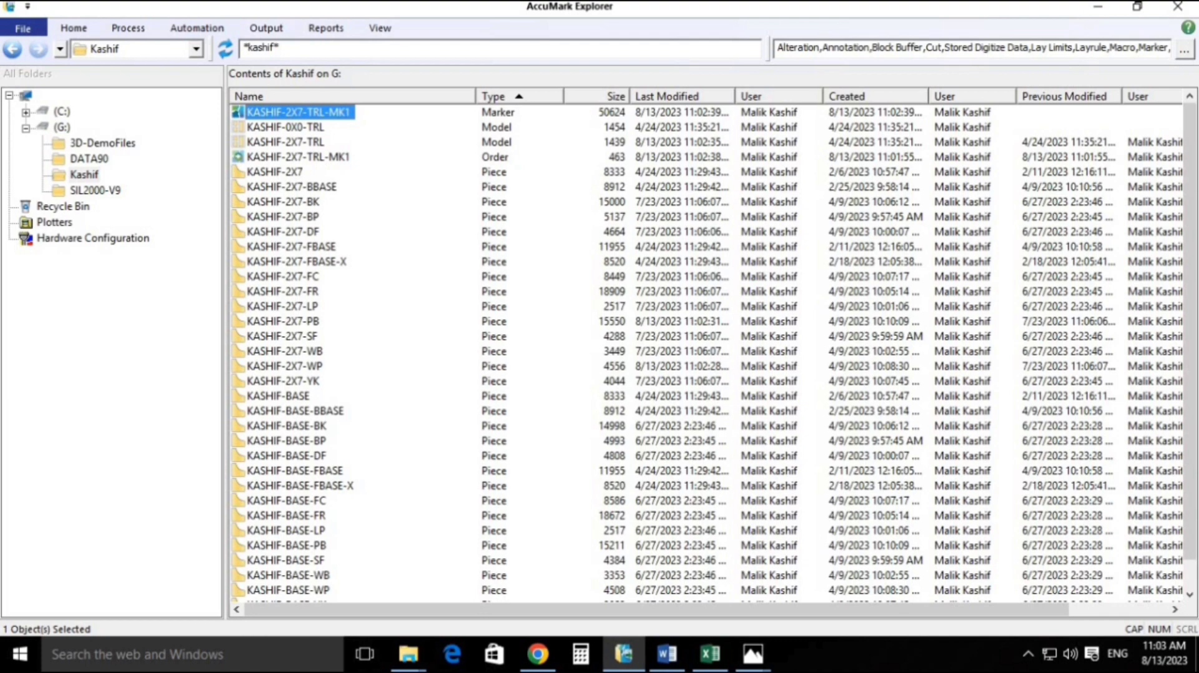
key("Down")
key("Down")
key("Down")
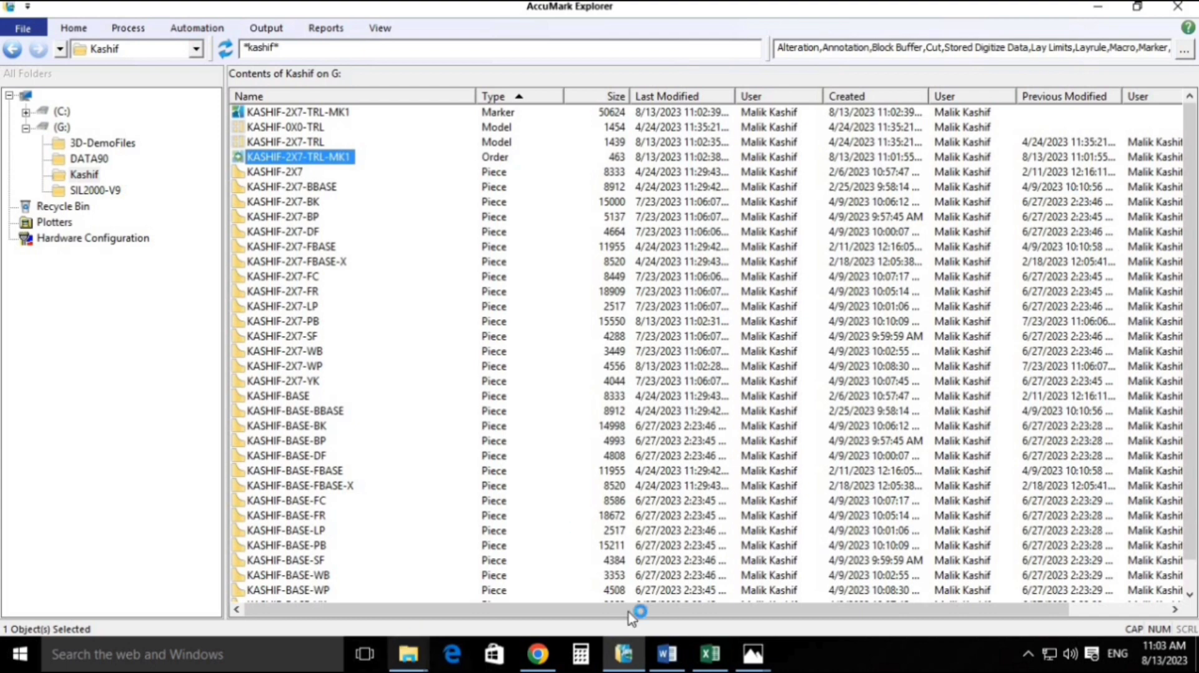
Step: Close the two open Photos windows
mouse_move(754, 659)
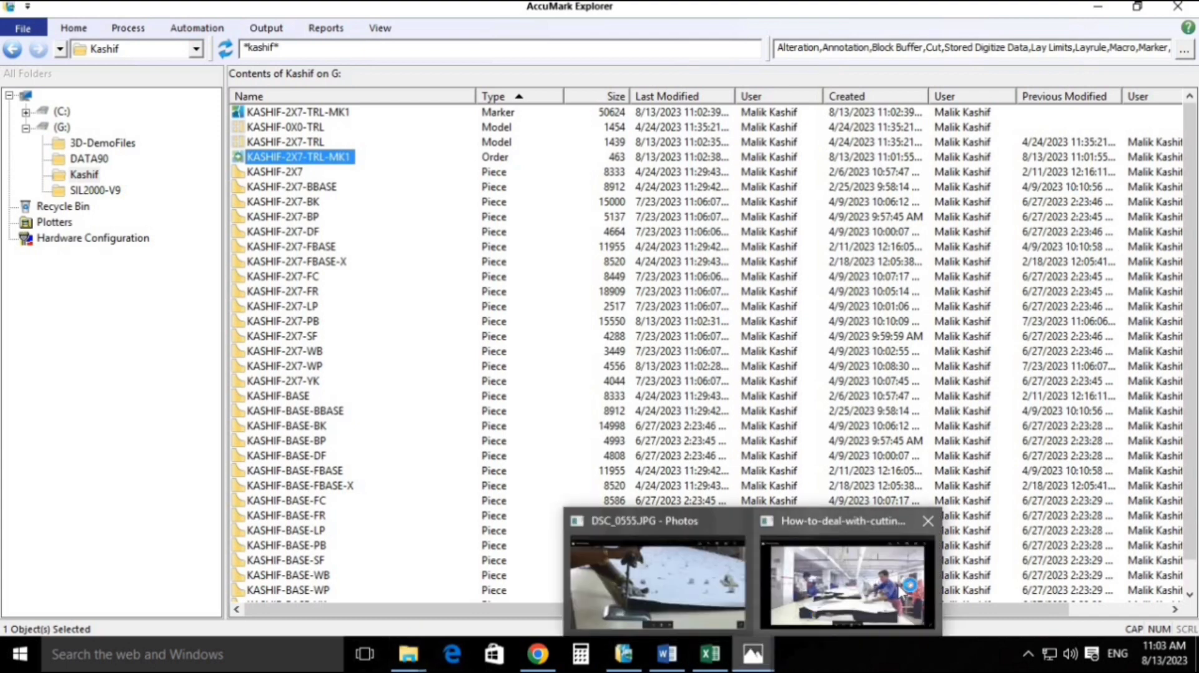
left_click(928, 521)
left_click(834, 519)
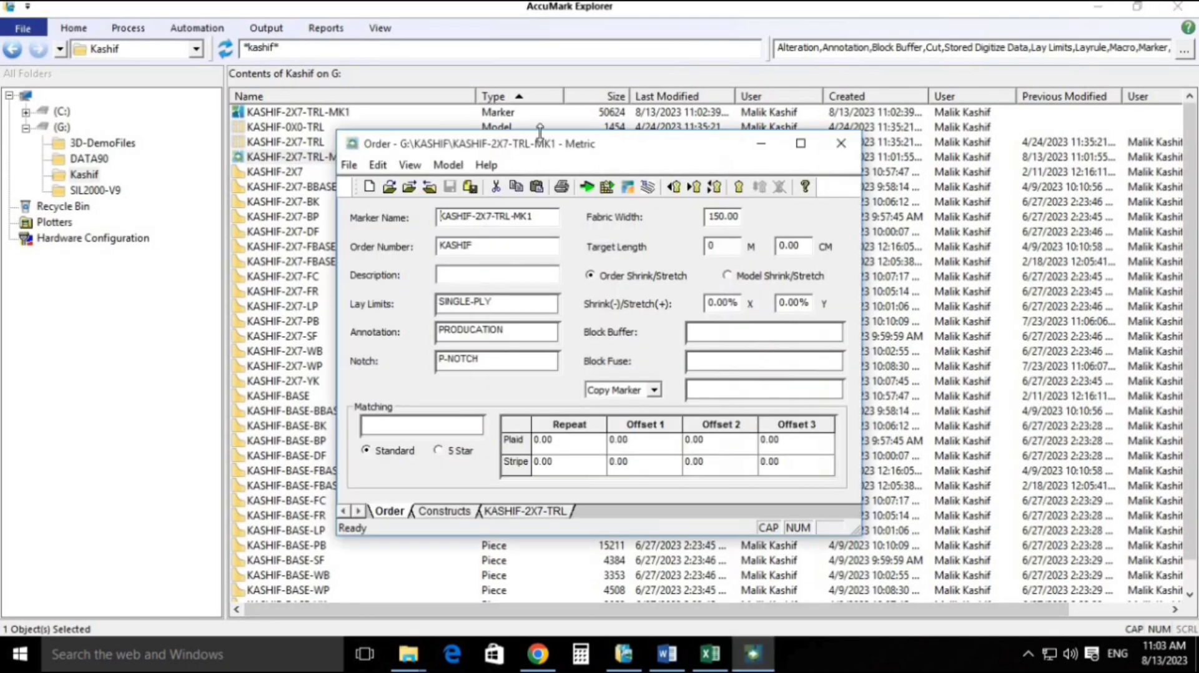
Step: Set the quantity of size 36 to 2 in the order's 2X7-TRL model and save the order
left_click_drag(551, 154, 743, 143)
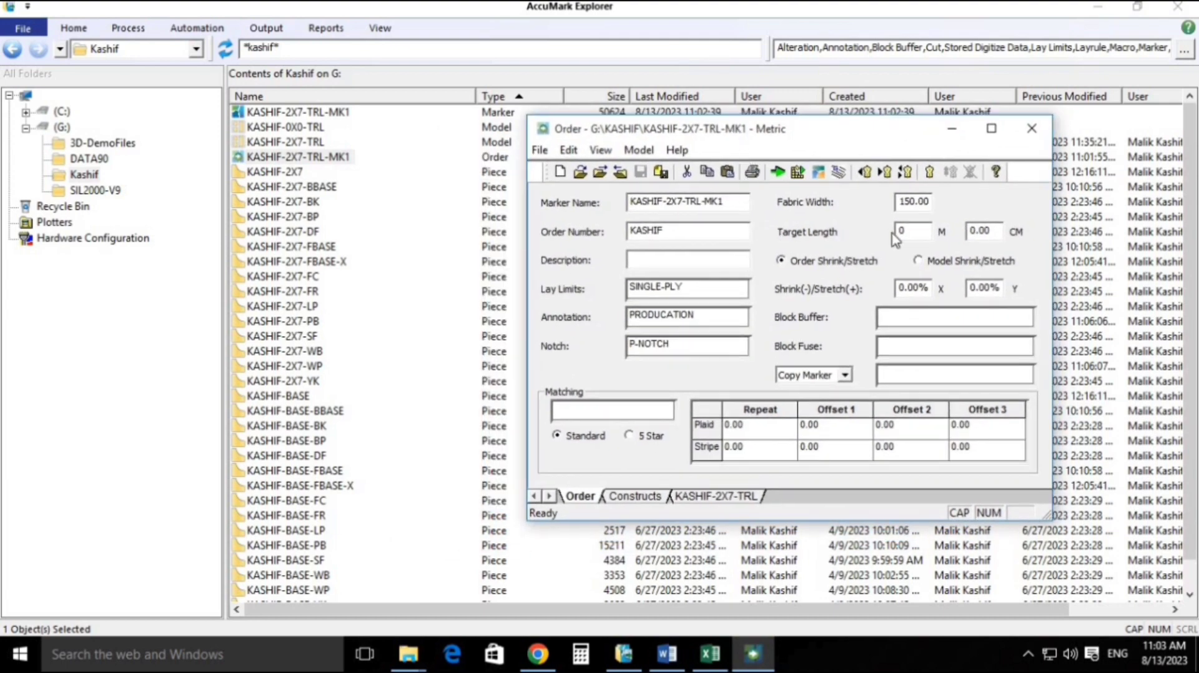
left_click(728, 497)
left_click(773, 372)
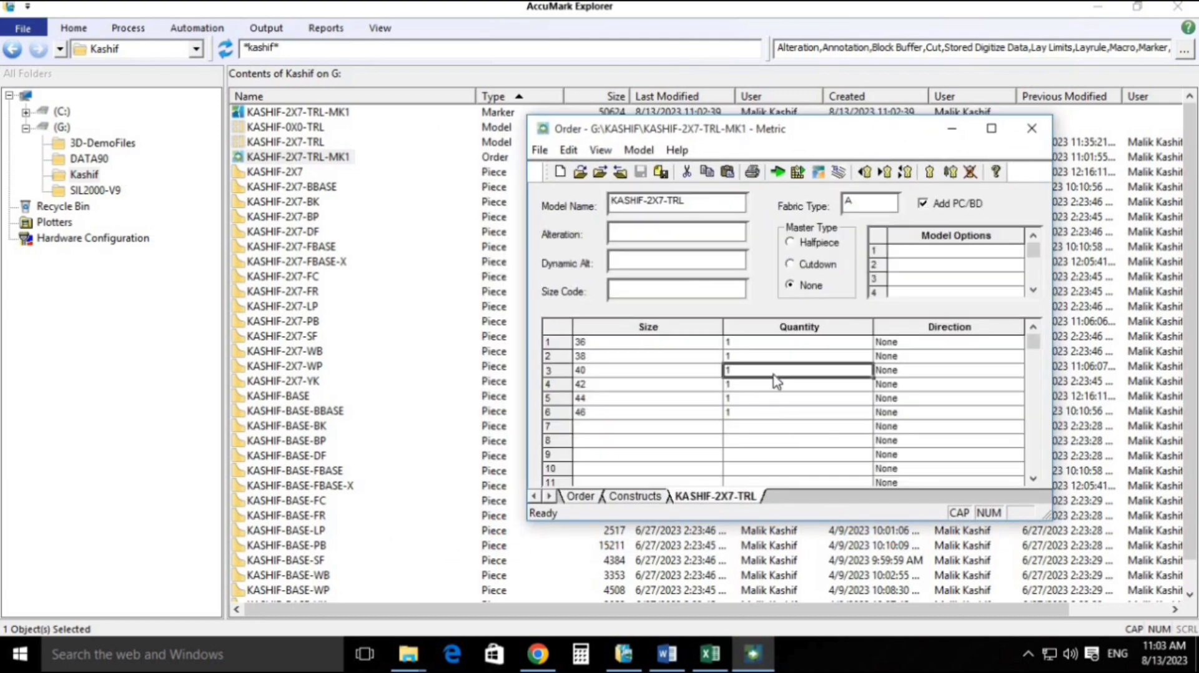
key("Up")
key("Up")
type("2")
key("Return")
left_click(641, 172)
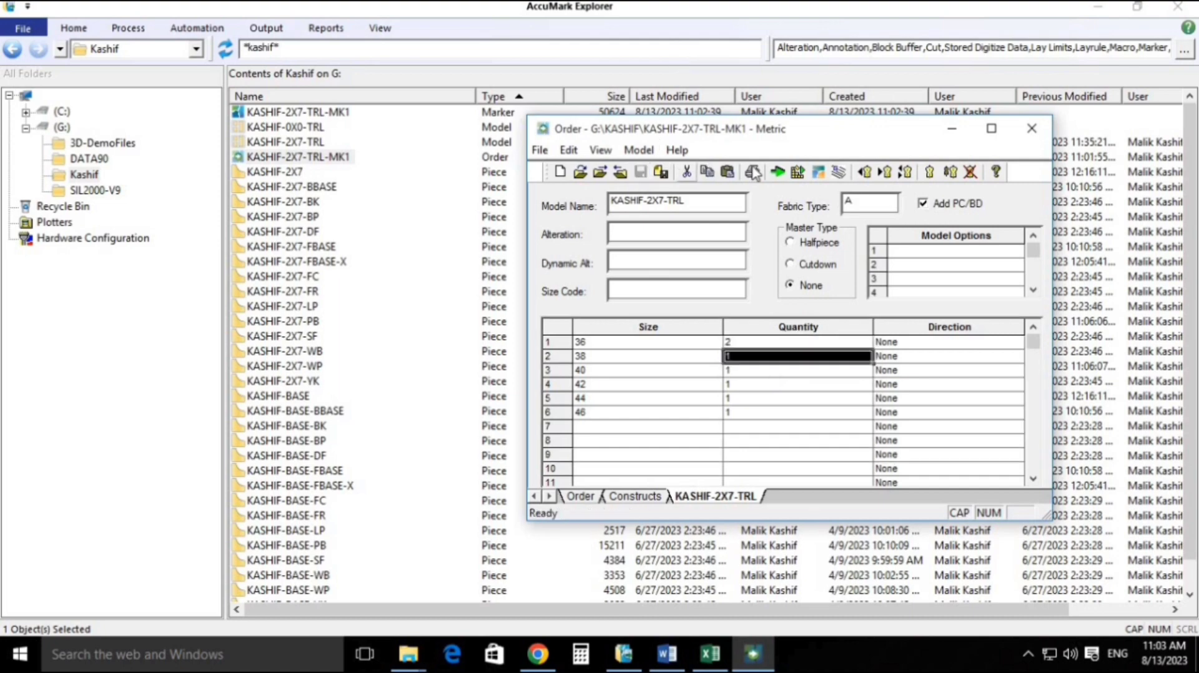
Step: Process the order again, replacing all existing markers, and close the order window
left_click(777, 172)
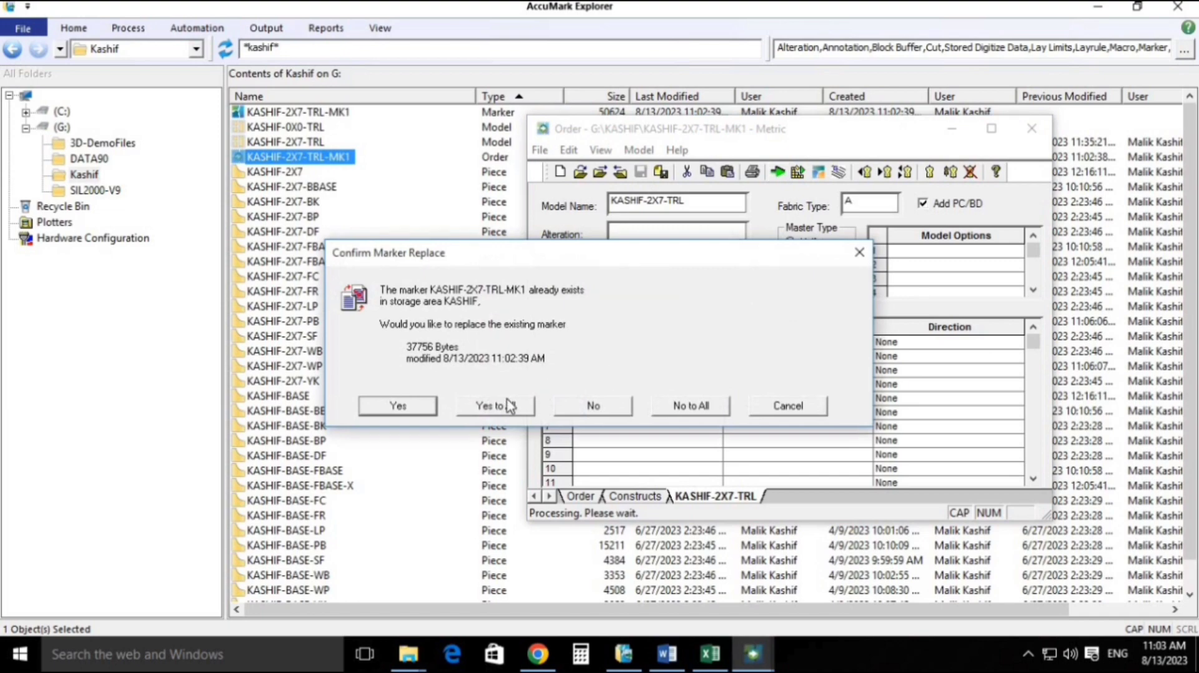
left_click(507, 407)
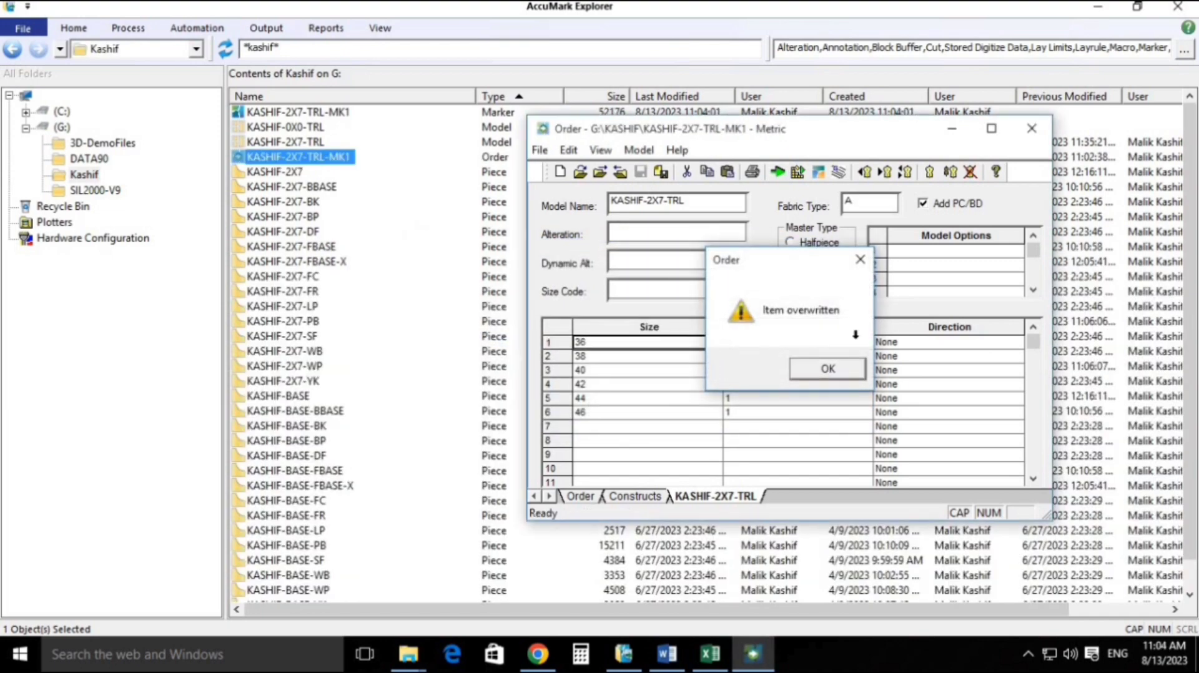
left_click(833, 373)
left_click(1032, 128)
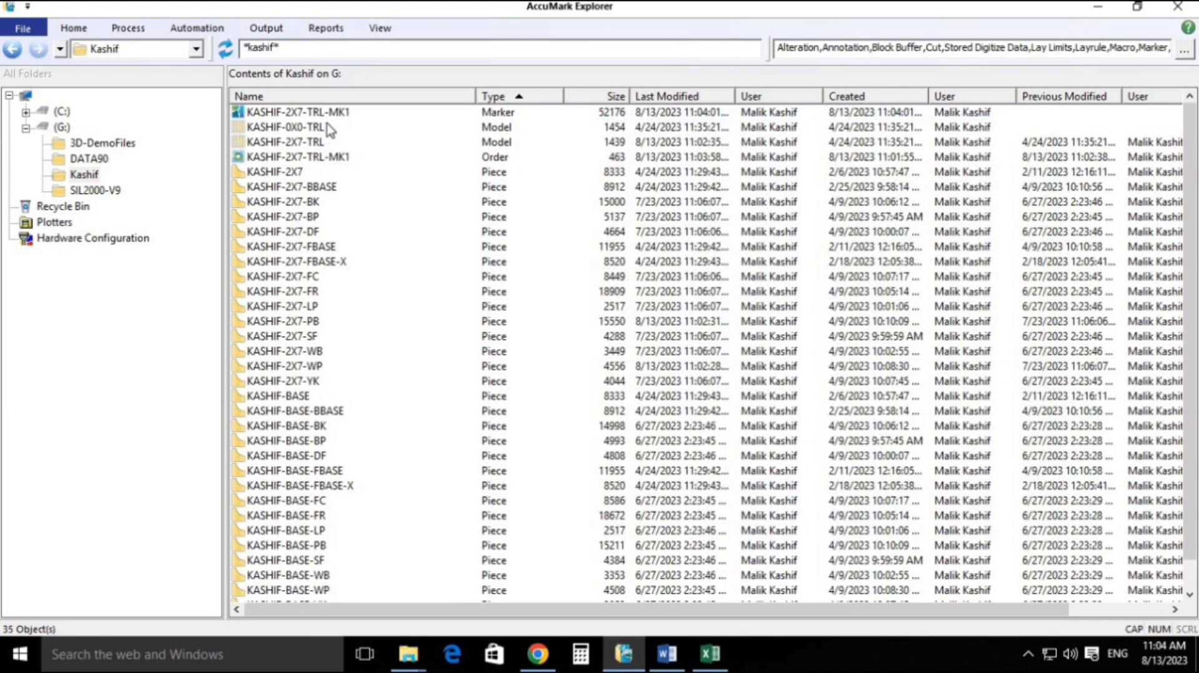
Step: Open the 2X7-TRL-MK1 marker in Marker Making and maximize its window
left_click(331, 113)
right_click(331, 115)
mouse_move(437, 124)
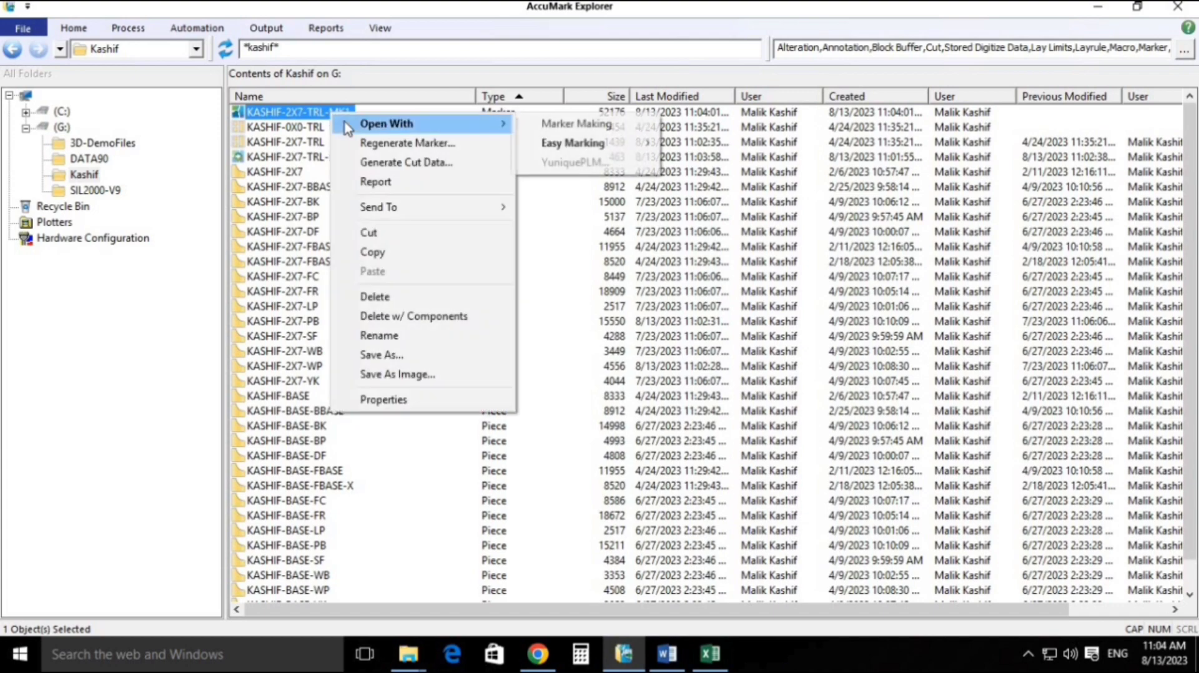
left_click(621, 127)
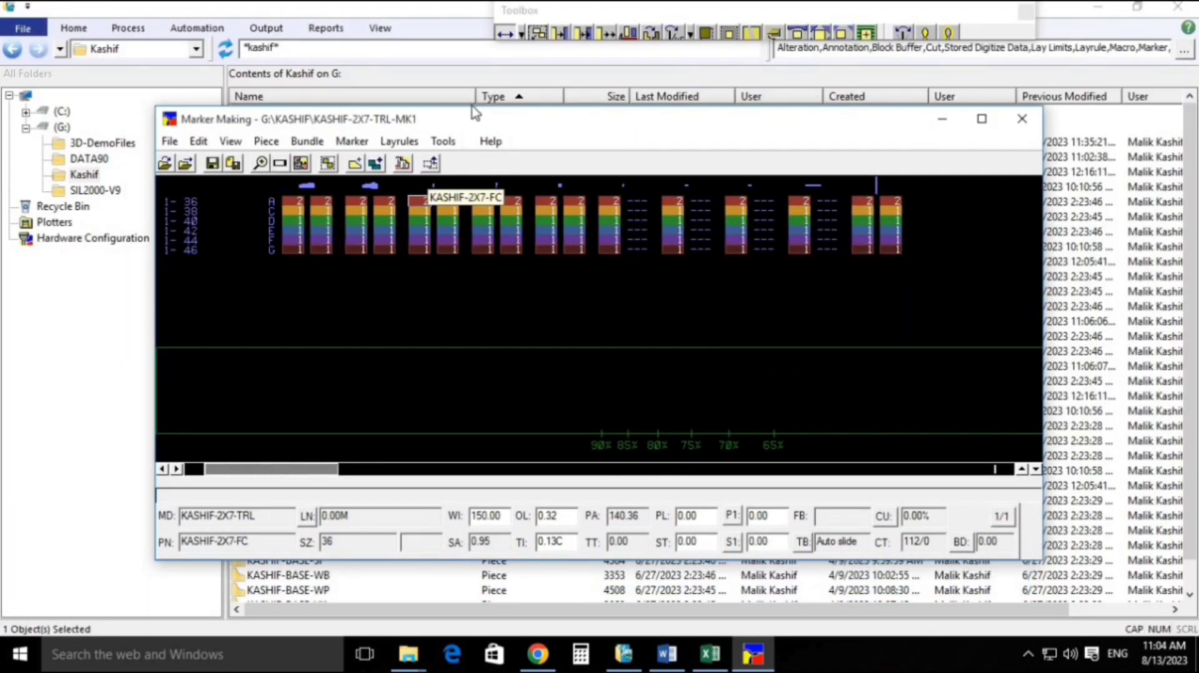
double_click(480, 120)
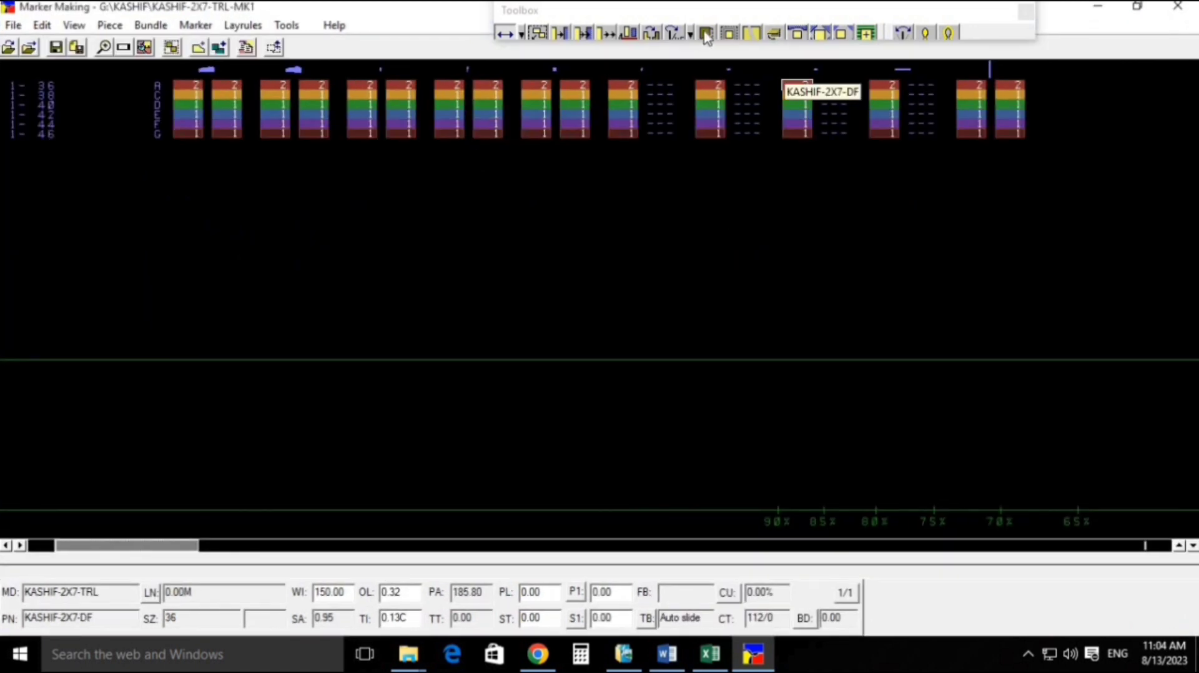
Step: Choose Rotate 180 as the toolbox's rotation option and move the toolbox to the window's far edge
left_click(690, 33)
left_click(716, 135)
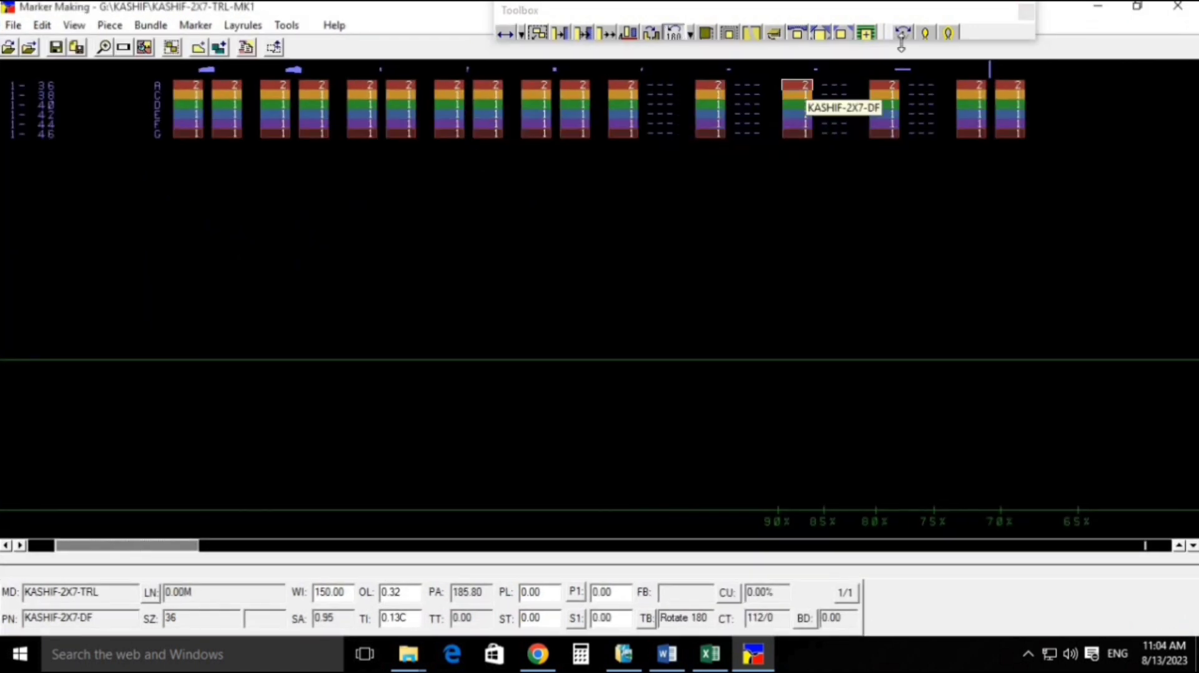
mouse_move(720, 13)
left_mouse_down()
mouse_move(862, 2)
mouse_move(875, 13)
left_mouse_up()
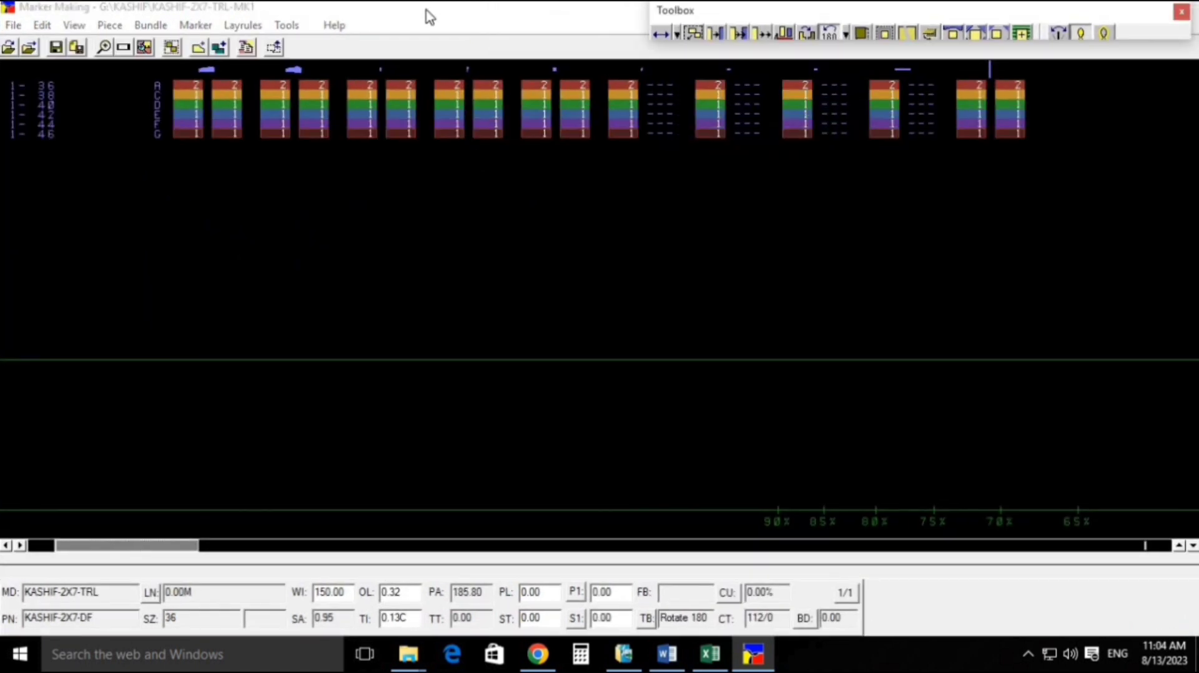
Step: Set the marker display to Piece View in the marker settings, then save and apply them
double_click(425, 7)
double_click(487, 121)
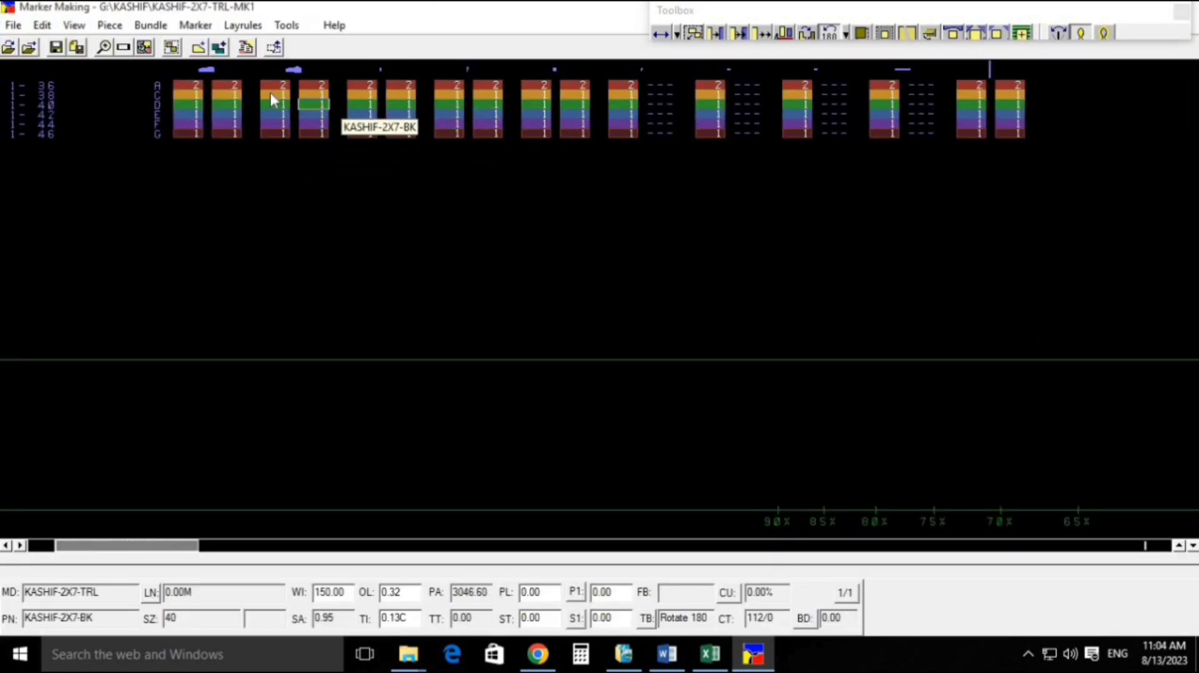
left_click(42, 25)
left_click(62, 126)
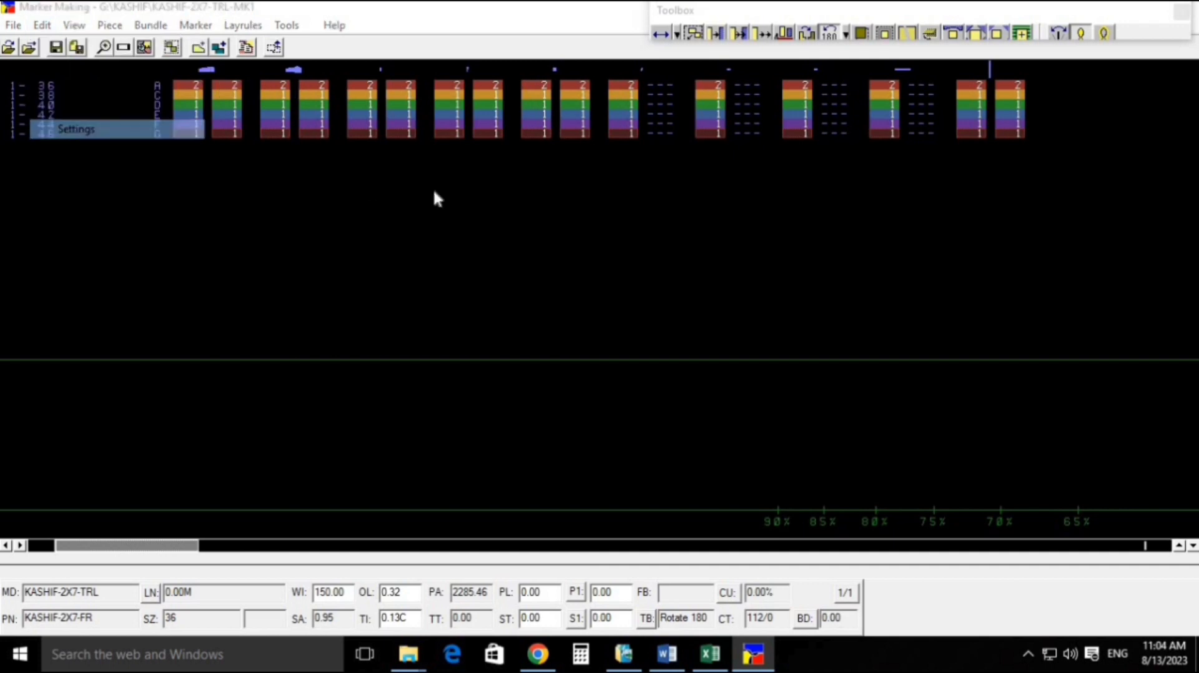
left_click(659, 141)
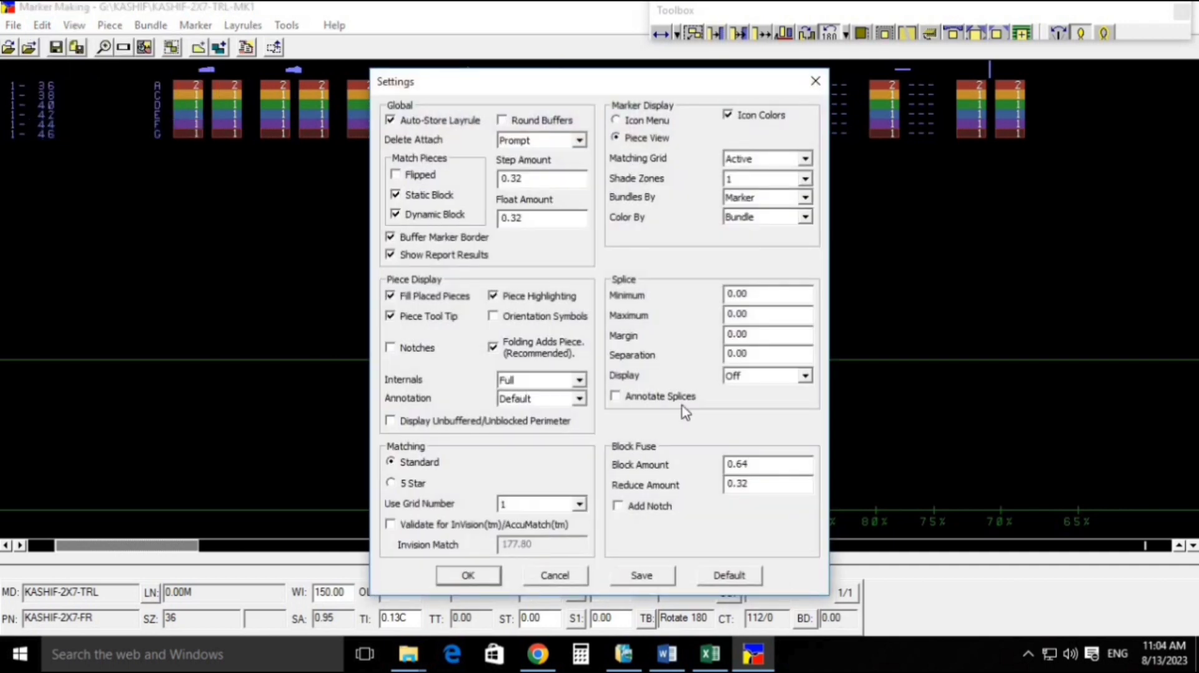
left_click(643, 575)
left_click(469, 575)
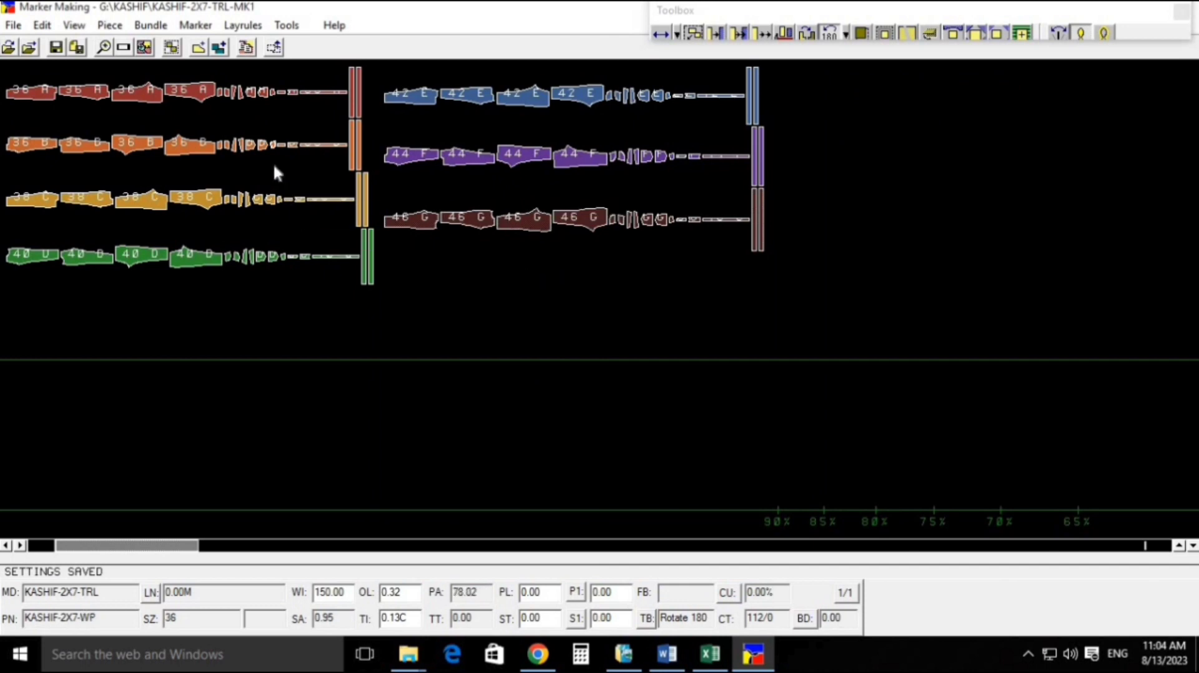
Step: Customize the toolbar by adding the Select Bundle command after Return Unplaced Pieces
double_click(316, 45)
left_click(76, 212)
scroll(77, 212, "down", 5)
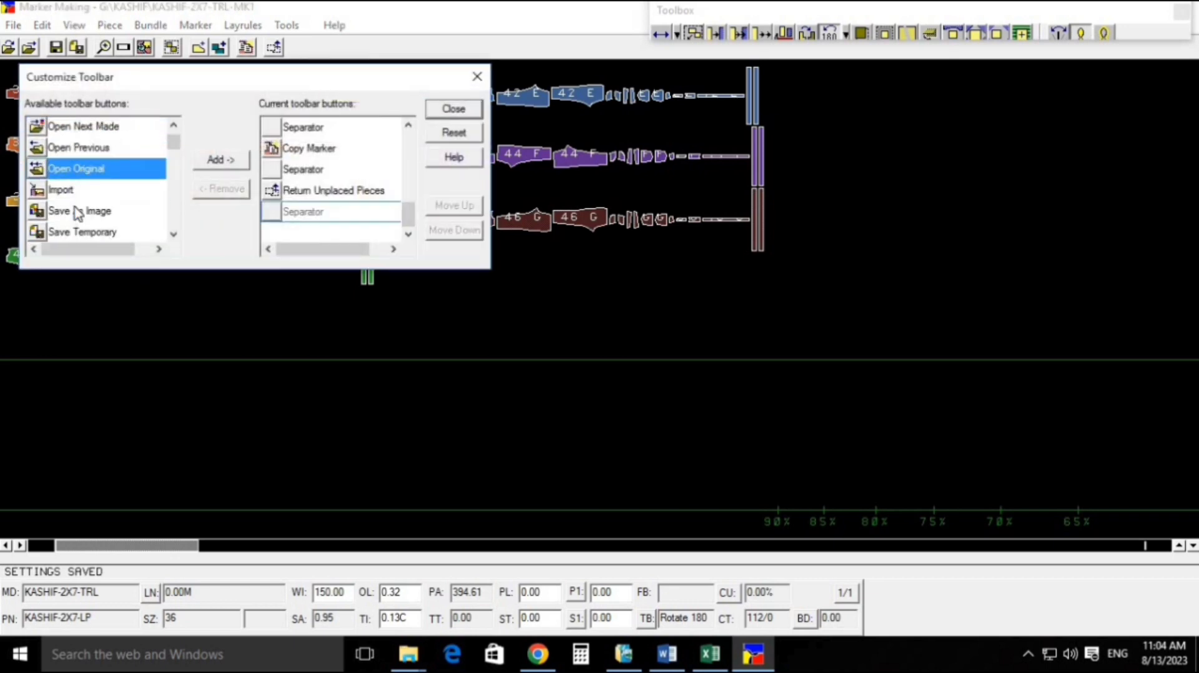
scroll(76, 213, "down", 7)
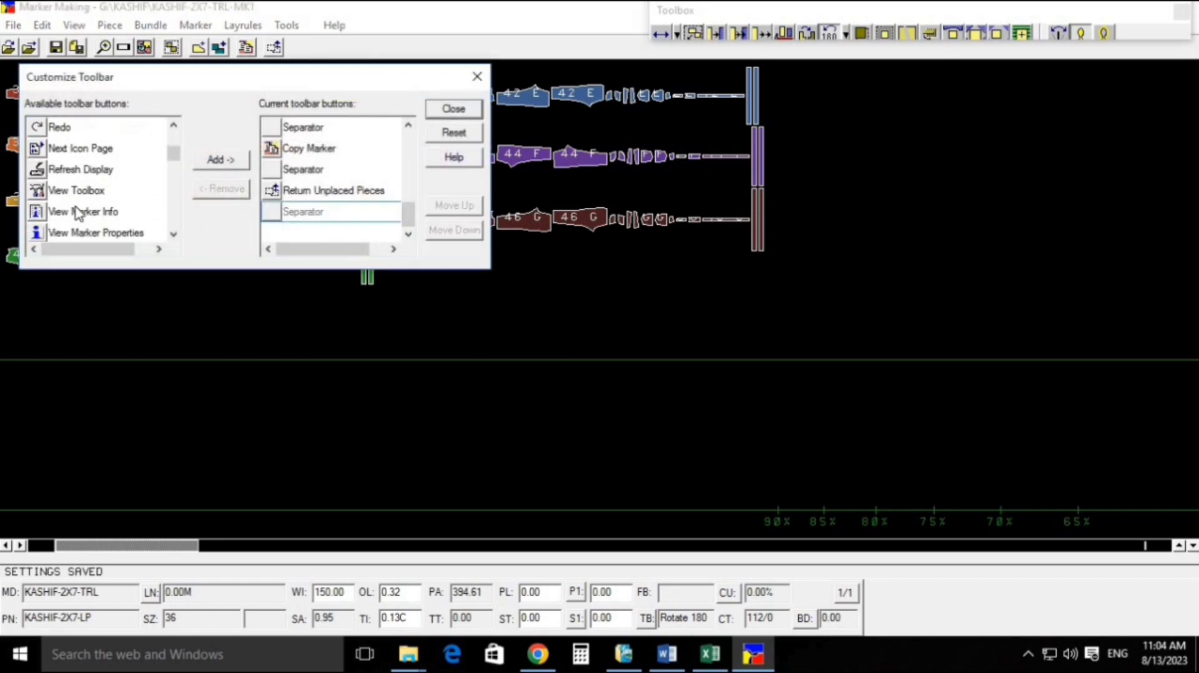
scroll(80, 187, "down", 5)
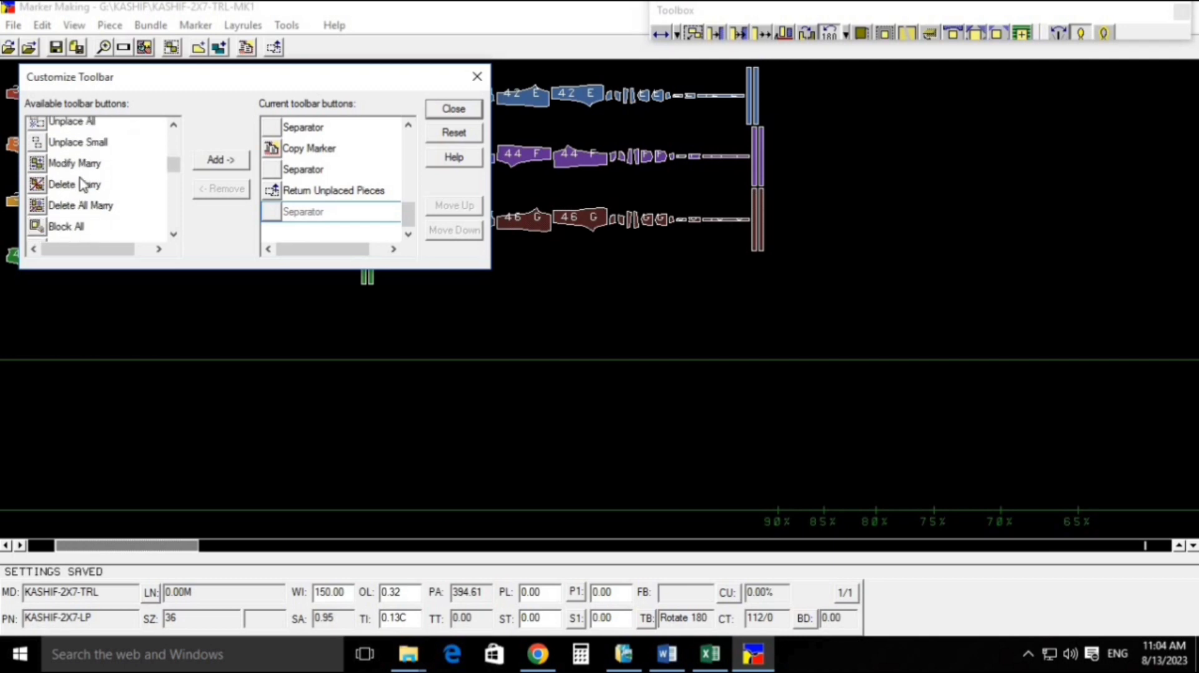
scroll(80, 187, "down", 6)
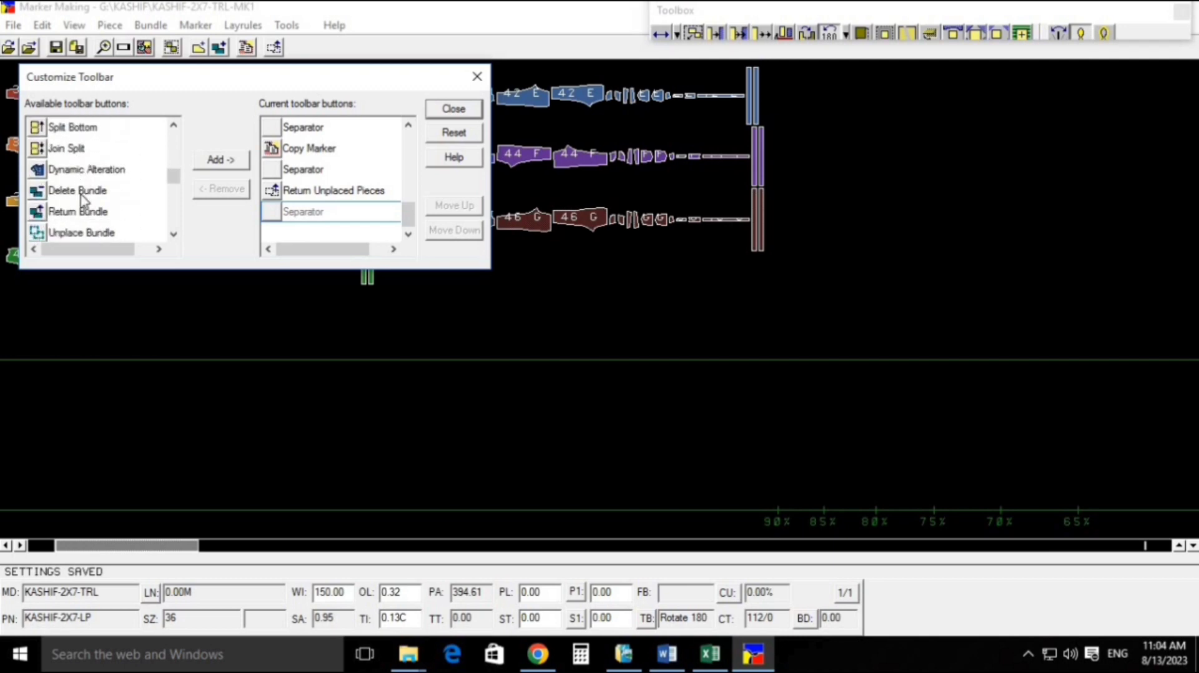
scroll(82, 214, "down", 1)
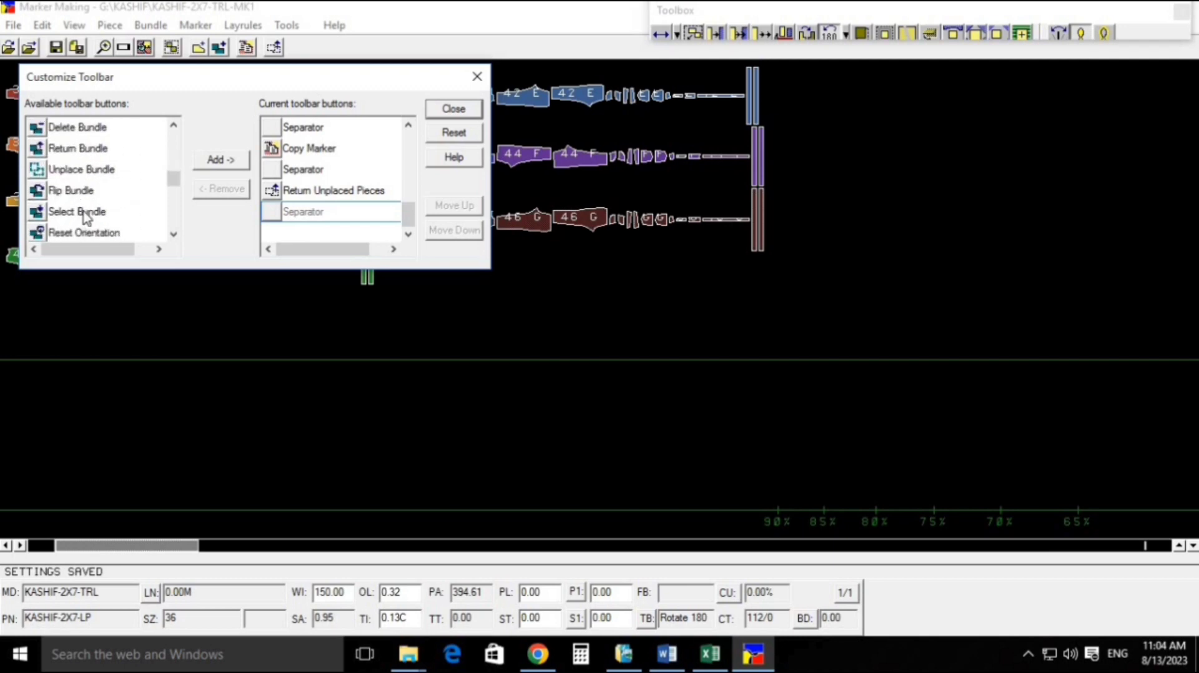
left_click(84, 211)
left_click(220, 160)
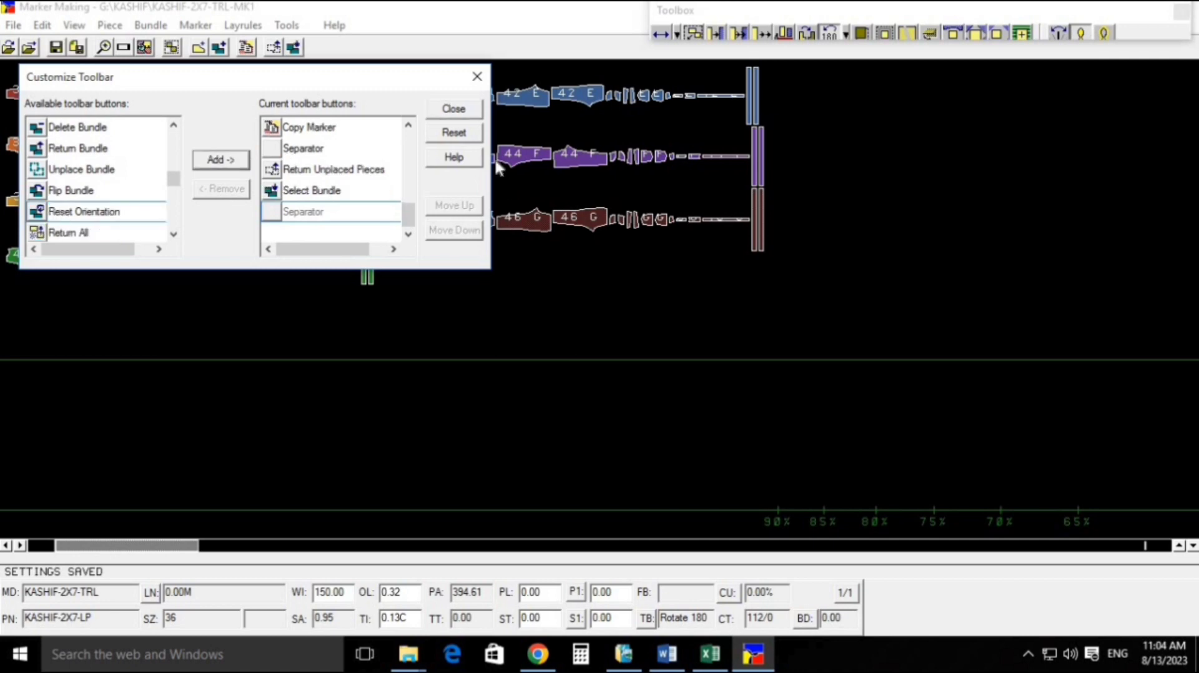
left_click(465, 110)
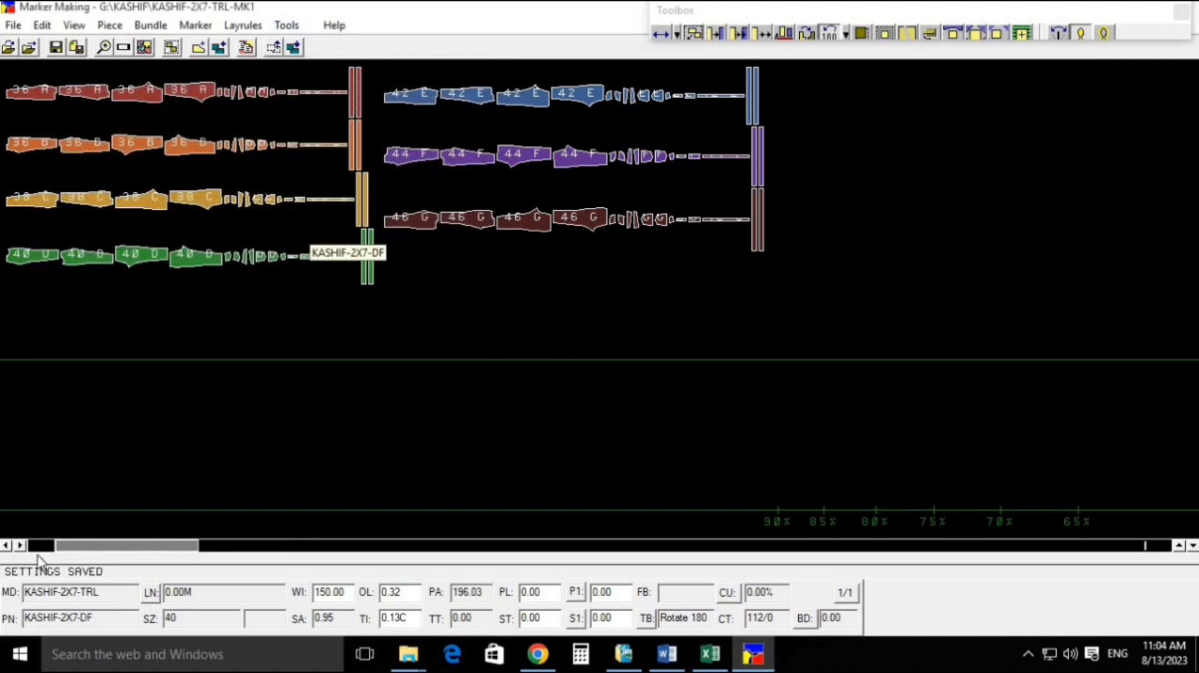
left_click(7, 546)
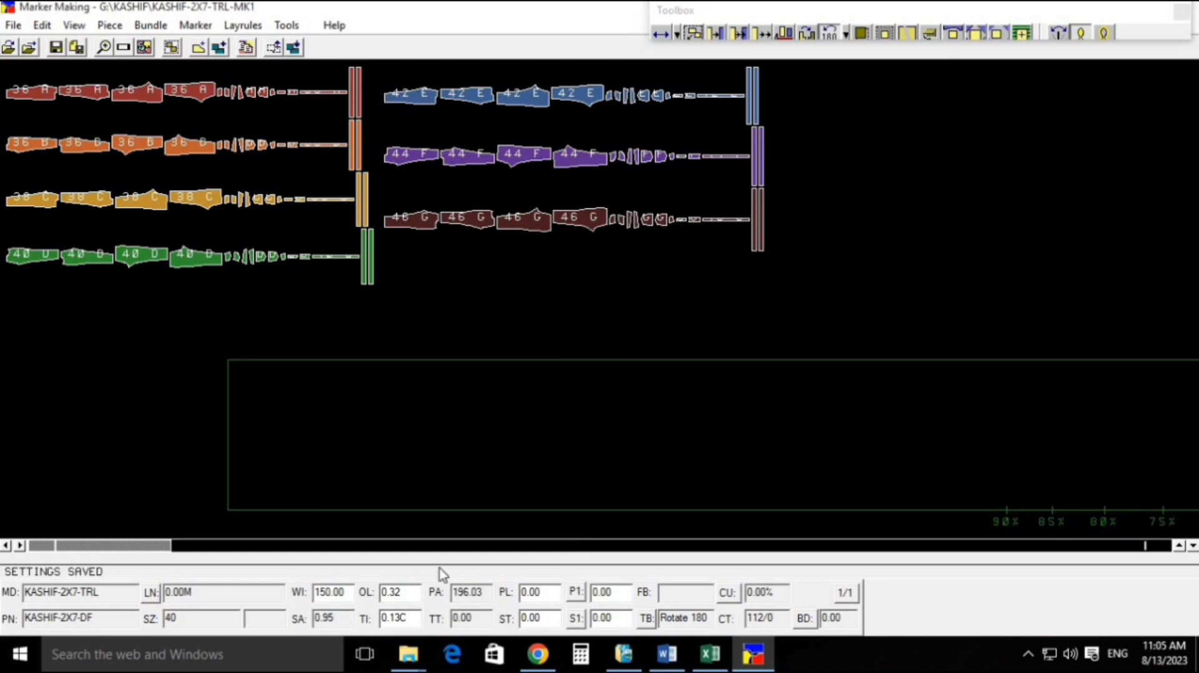
left_click(338, 592)
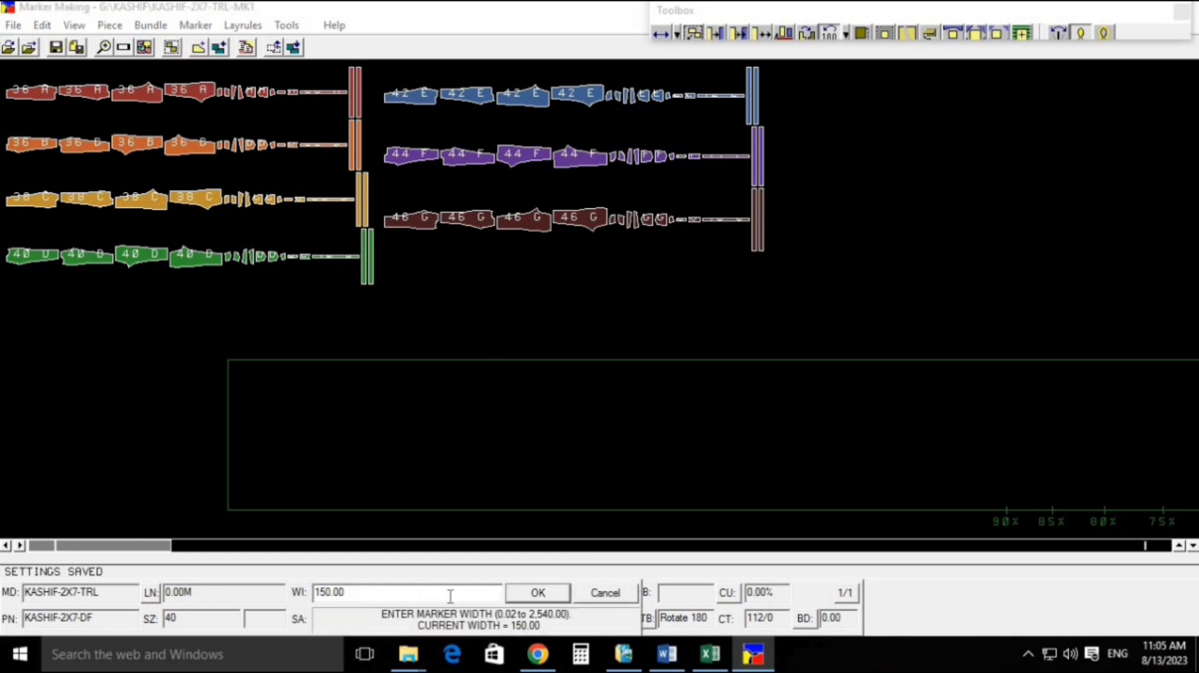
key("Delete")
key("Delete")
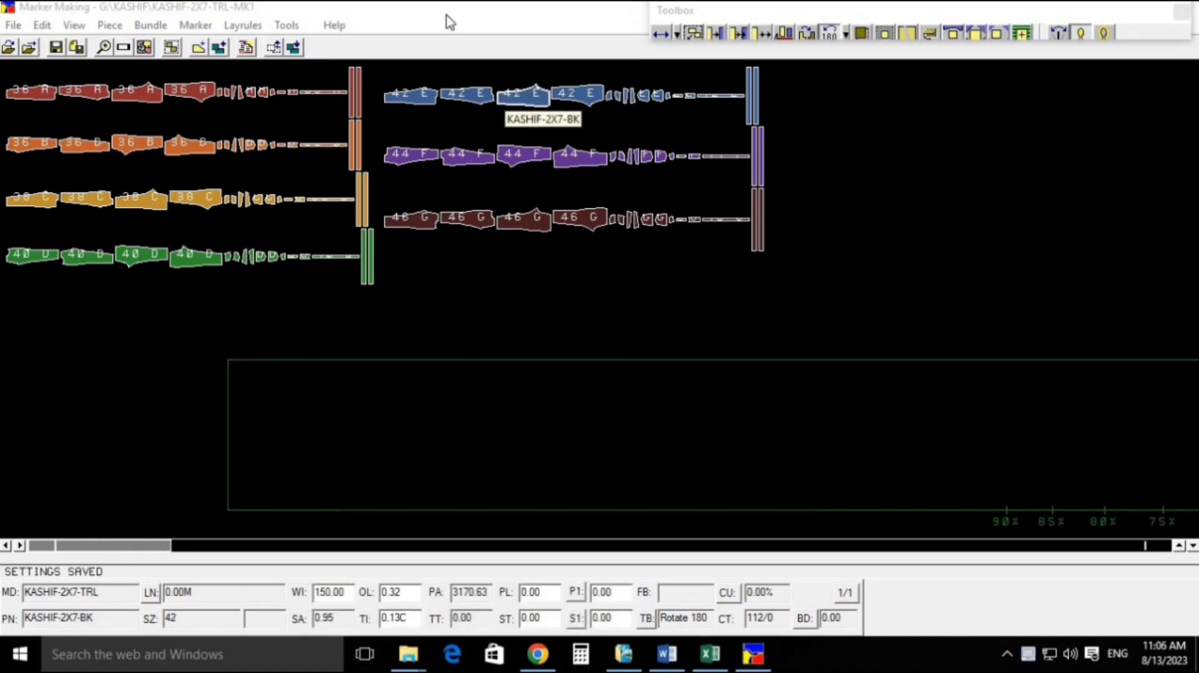
Step: Move the toolbox so that it clears the main window's minimize and close controls
left_click(55, 549)
left_click_drag(54, 549, 46, 548)
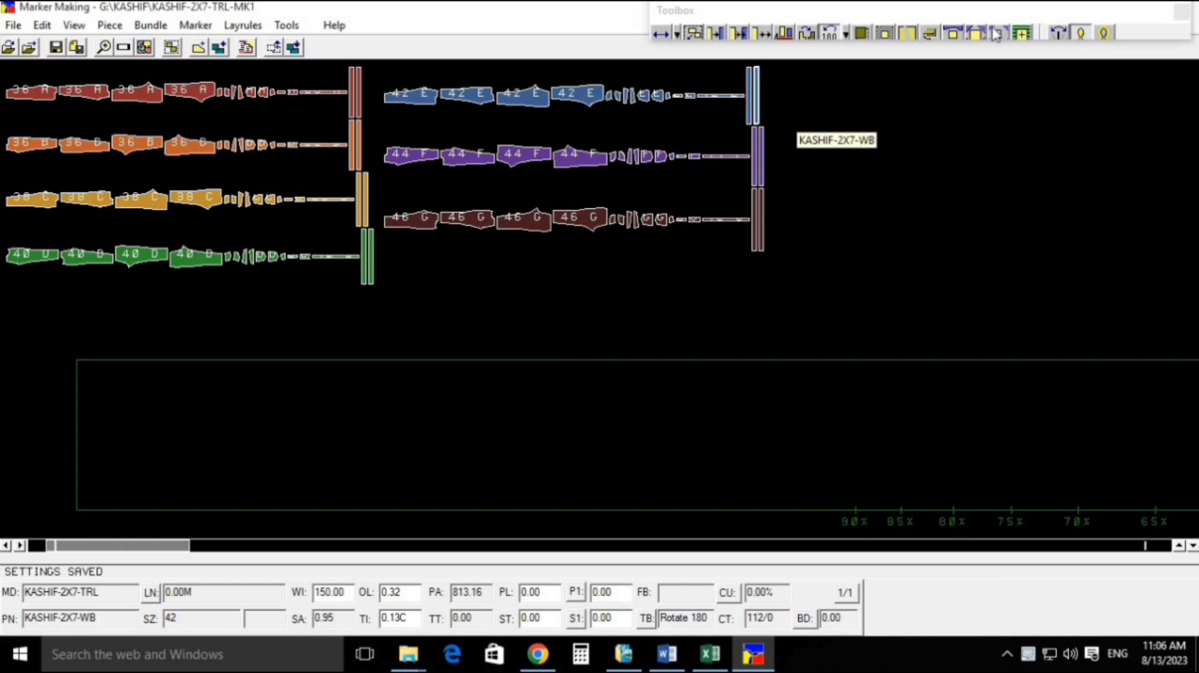
left_click_drag(866, 12, 518, 28)
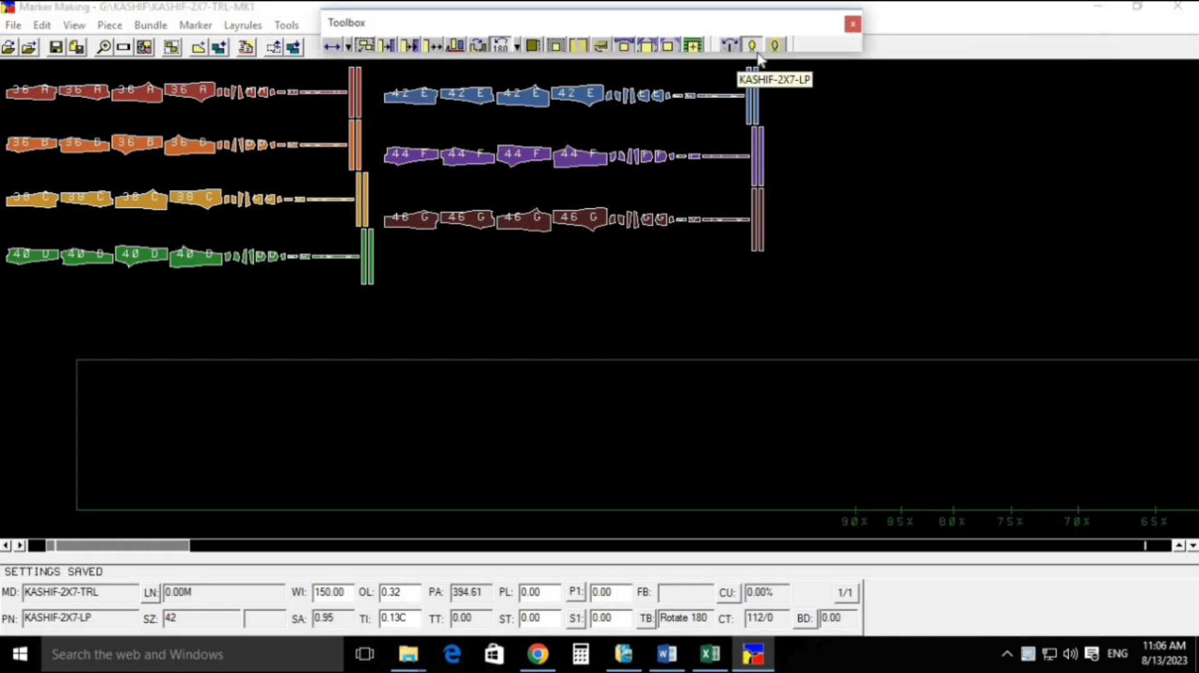
left_click_drag(784, 13, 974, 2)
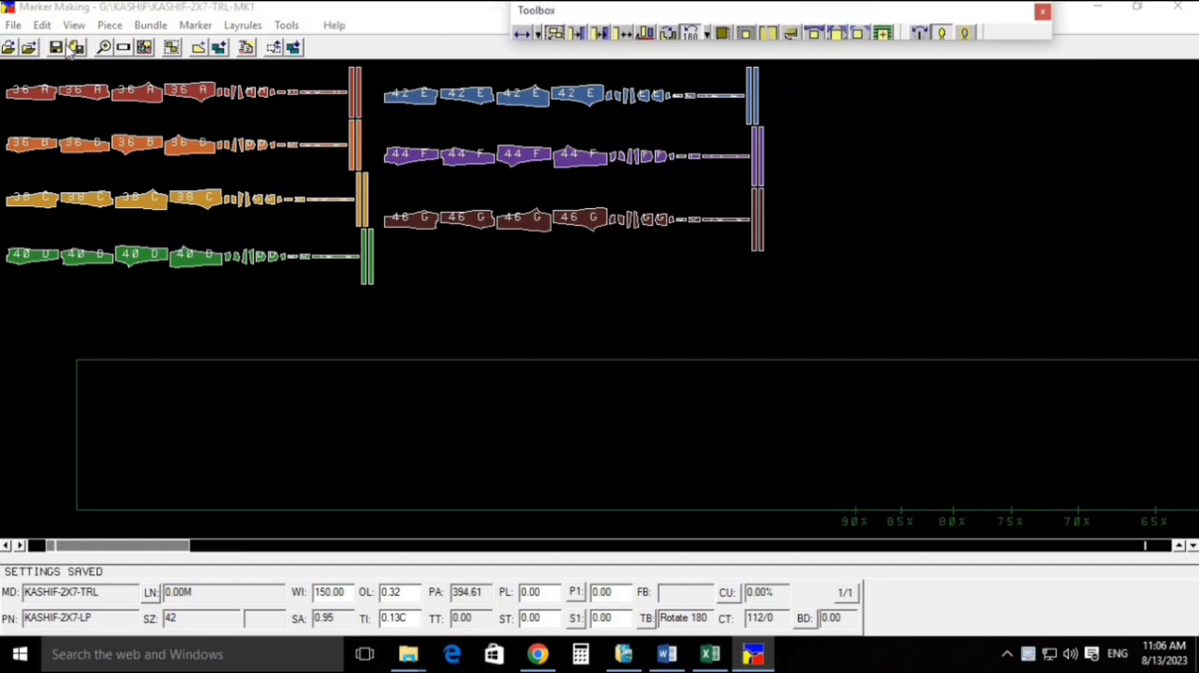
Step: Place the green size 40 D pieces, except the two waistbands, at the start of the marker and save the marker
left_click(14, 27)
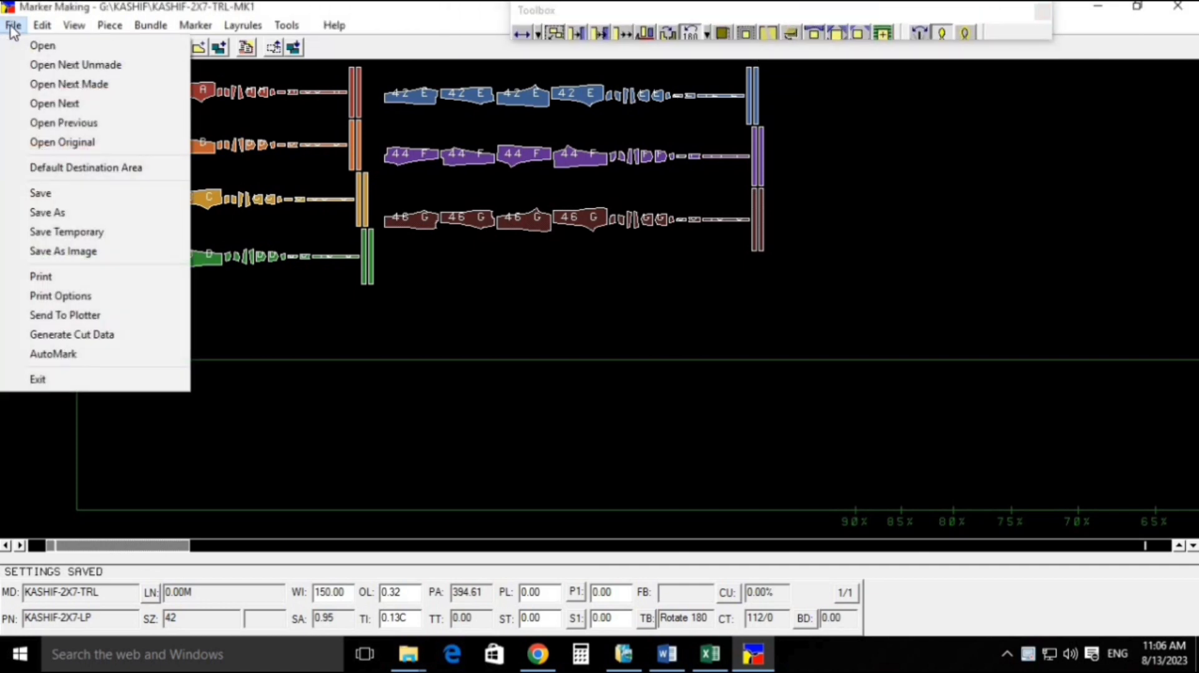
left_click(78, 144)
mouse_move(15, 234)
left_mouse_down()
mouse_move(390, 320)
mouse_move(656, 331)
left_mouse_up()
left_click_drag(942, 359, 378, 448)
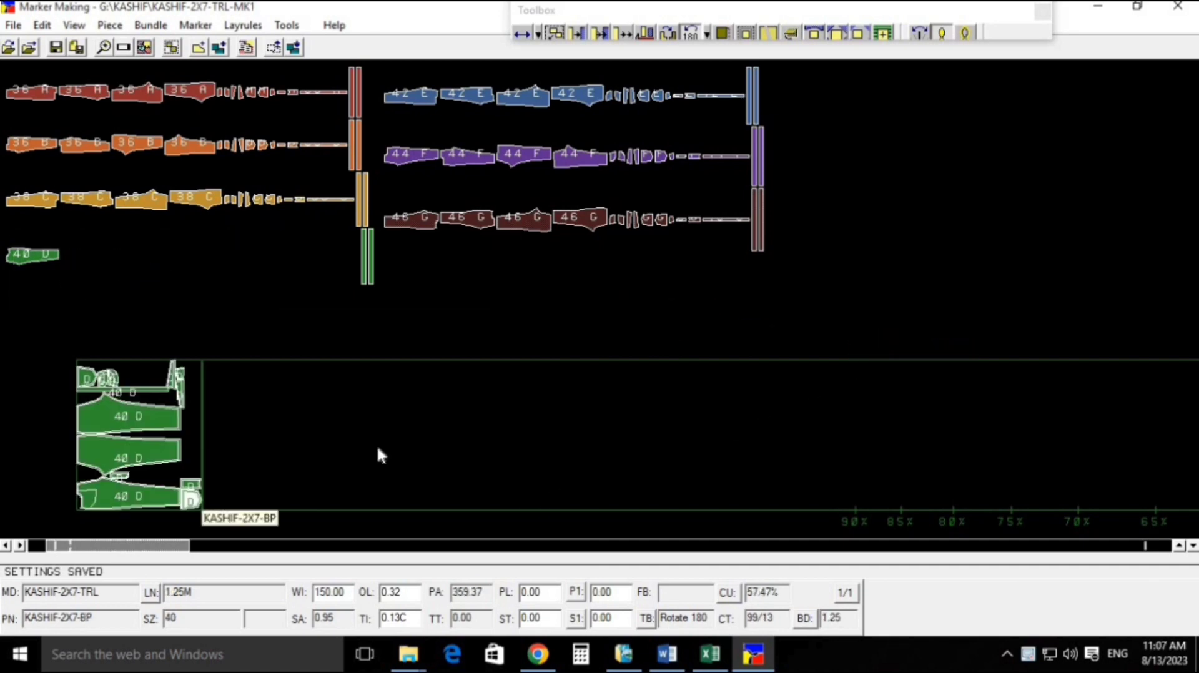
left_click(46, 258)
left_click_drag(581, 340, 260, 463)
left_click(55, 50)
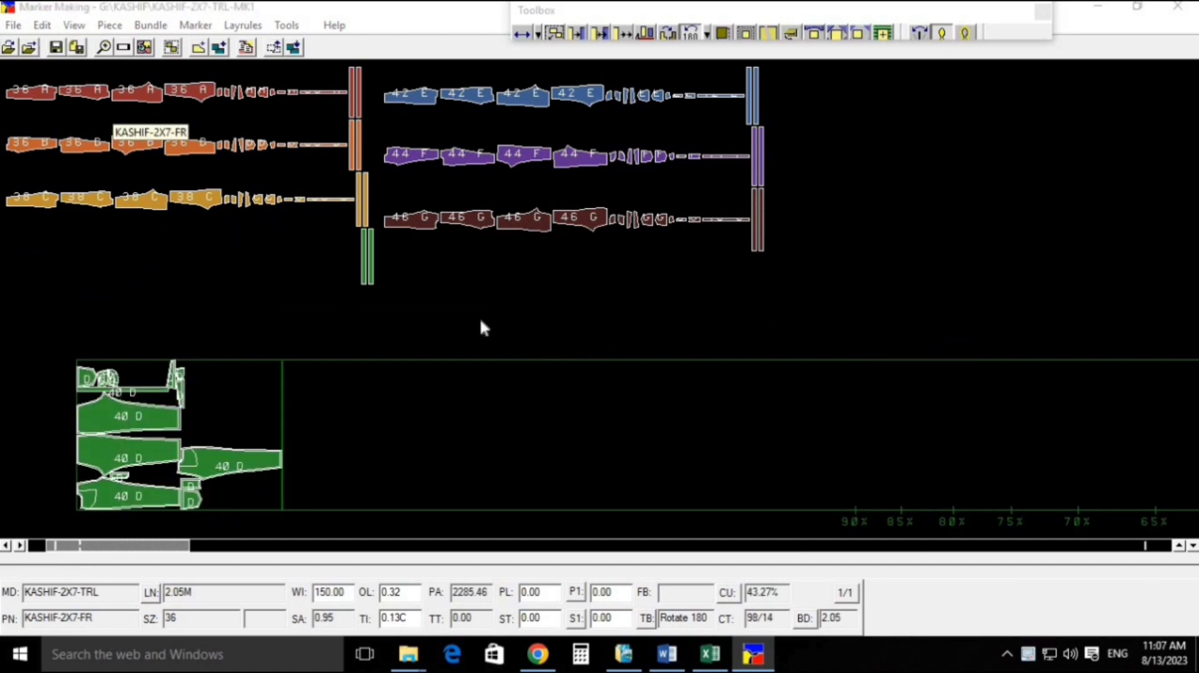
left_click(629, 392)
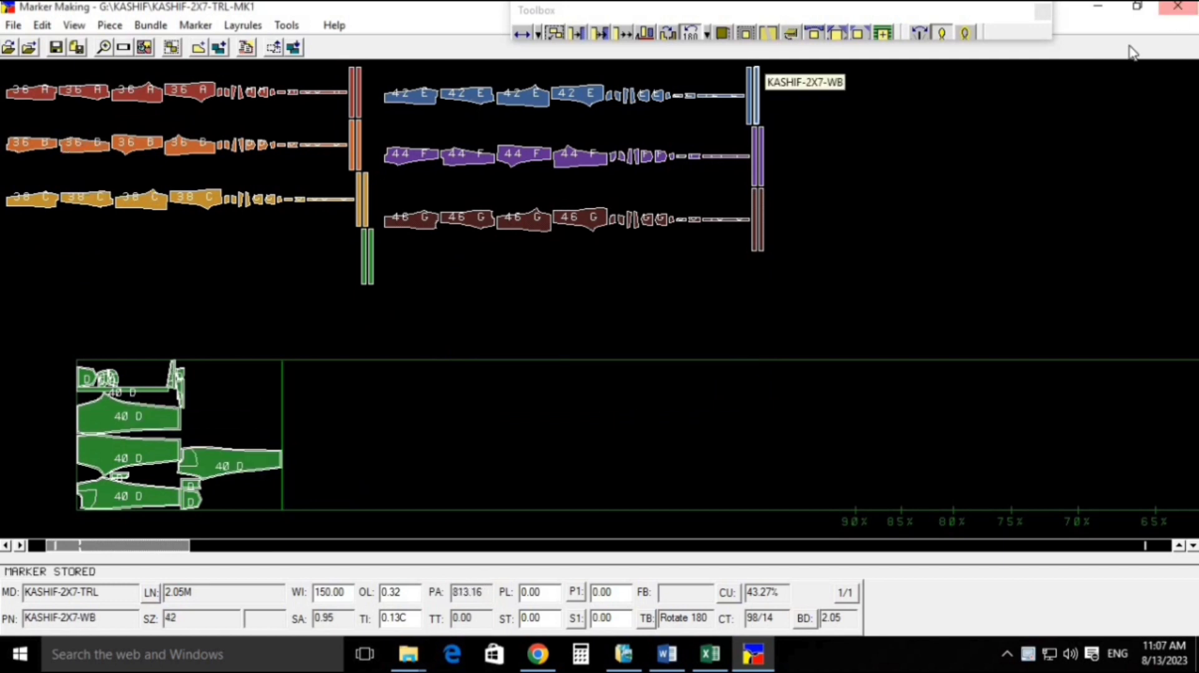
Step: Reload the stored version of the marker with Open Original, bringing back the placed size 40 pieces
left_click(13, 25)
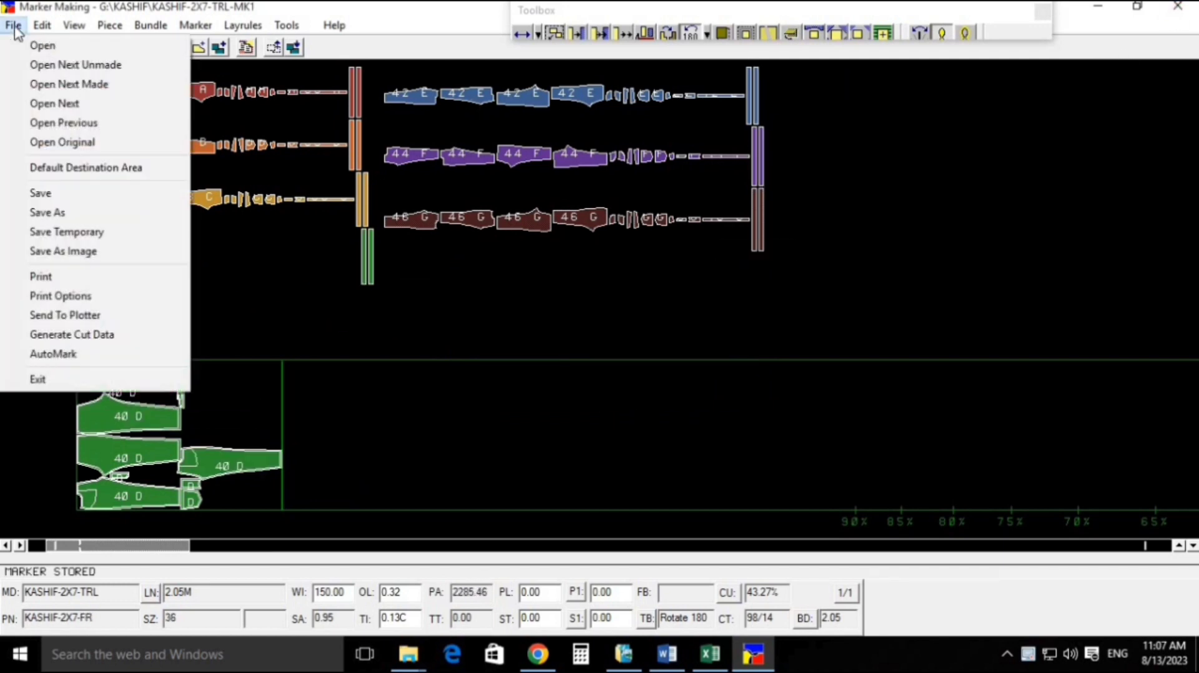
left_click(71, 143)
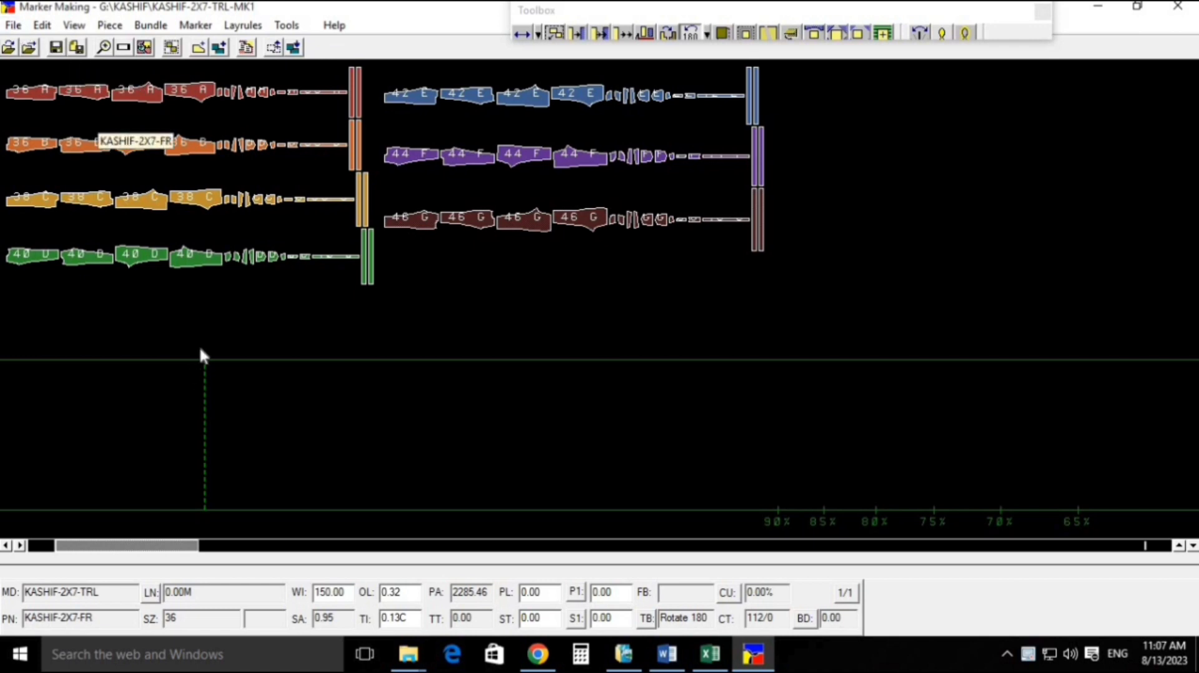
left_click(13, 25)
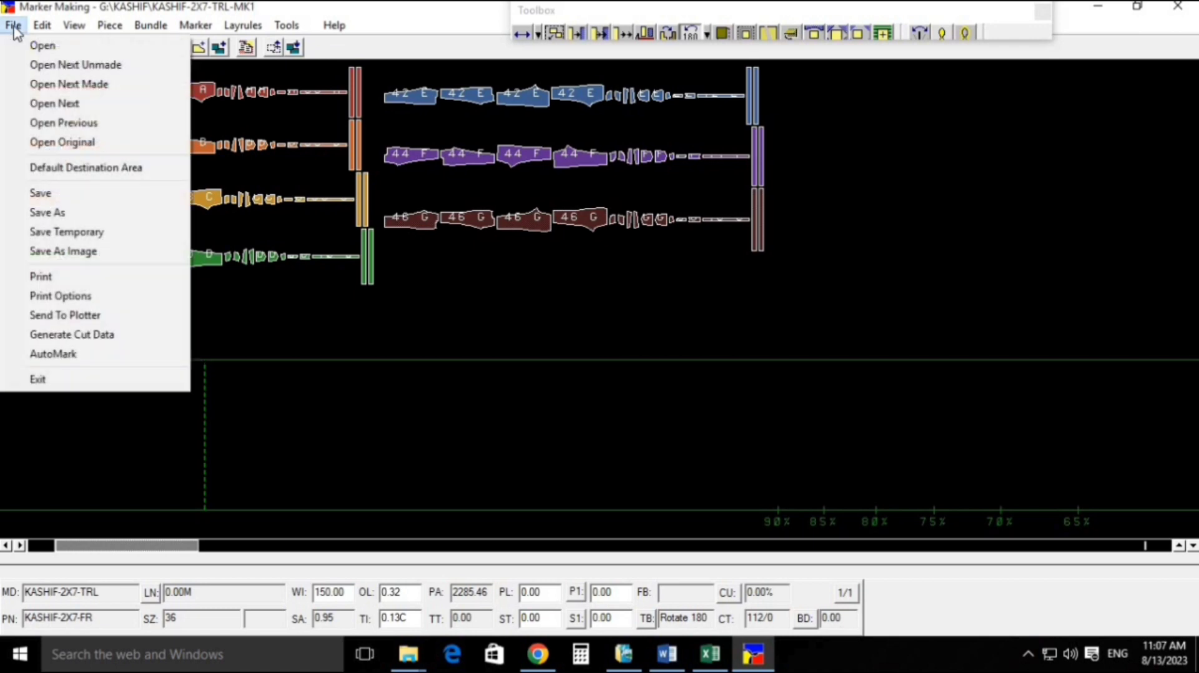
left_click(95, 145)
left_click(647, 388)
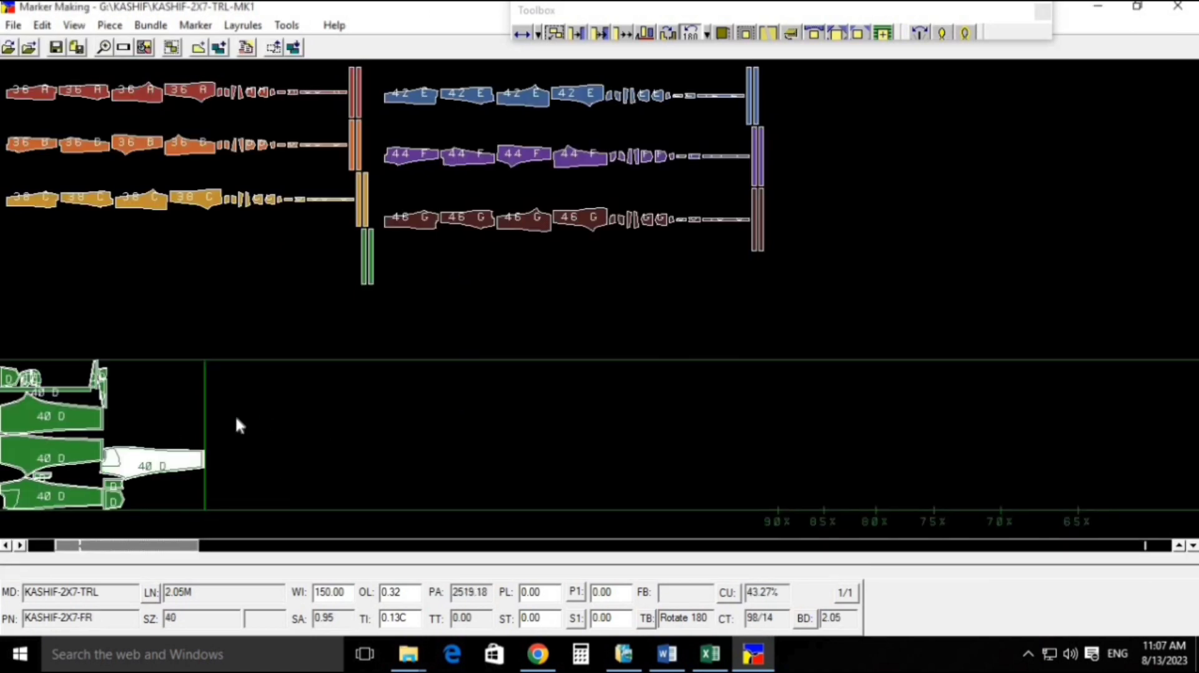
Step: Switch the marker display to Icon Menu in the marker settings and apply the change
left_click(12, 25)
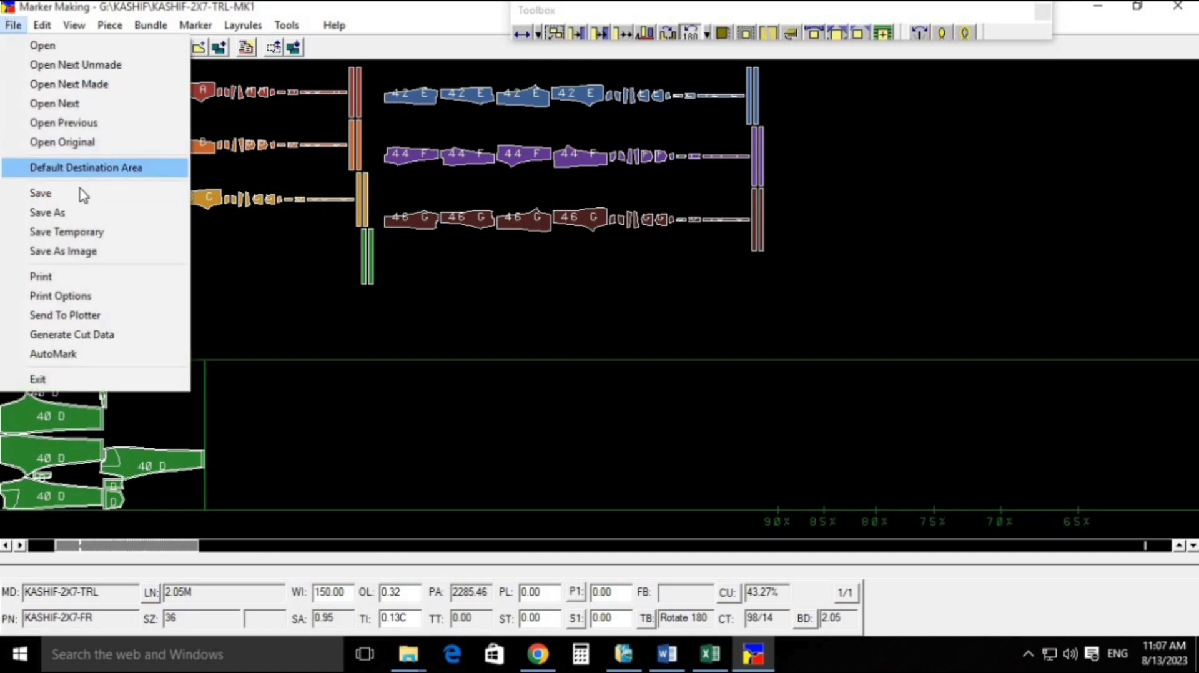
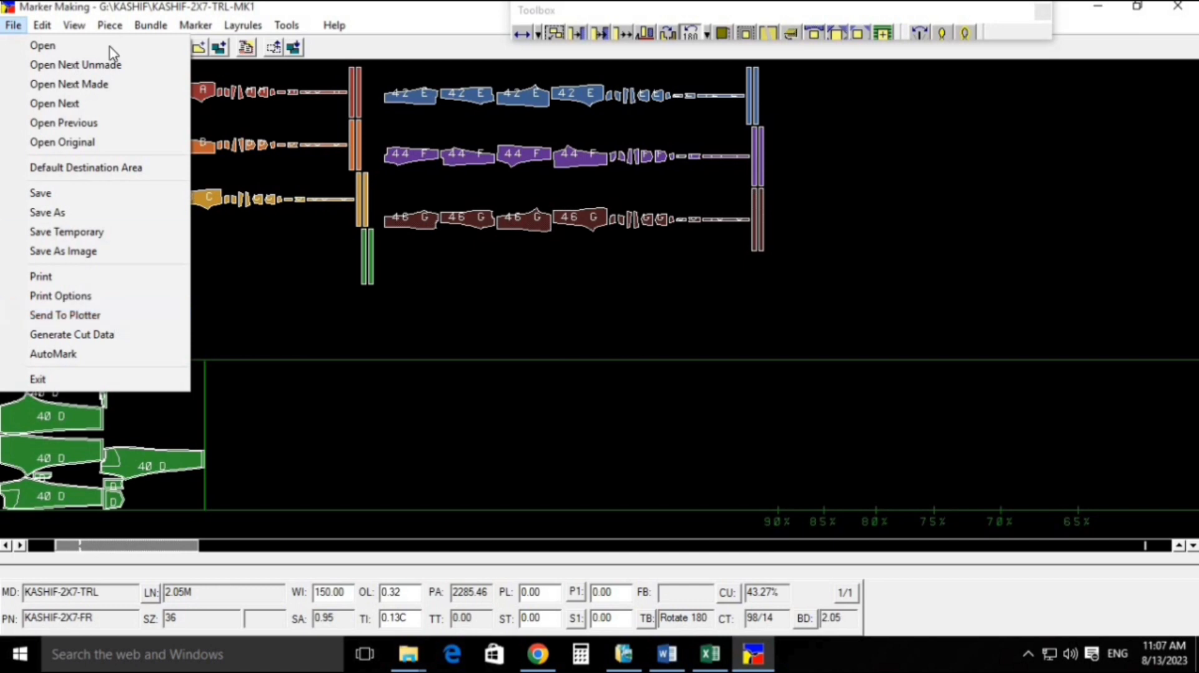
mouse_move(53, 26)
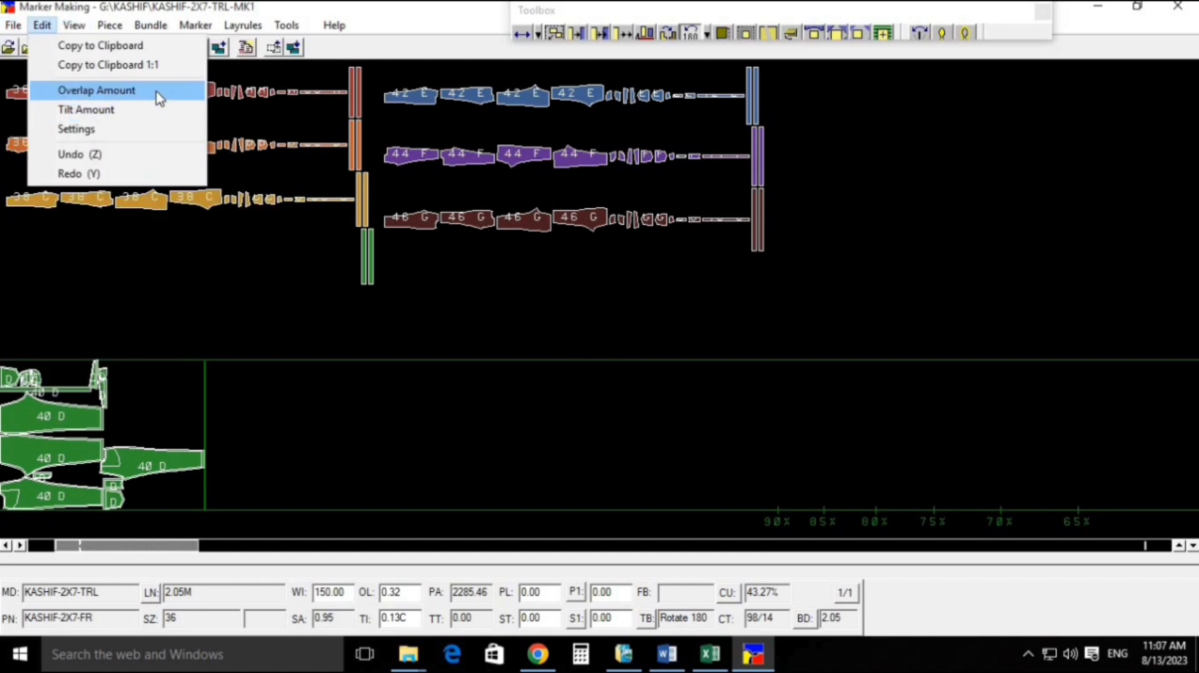
left_click(153, 129)
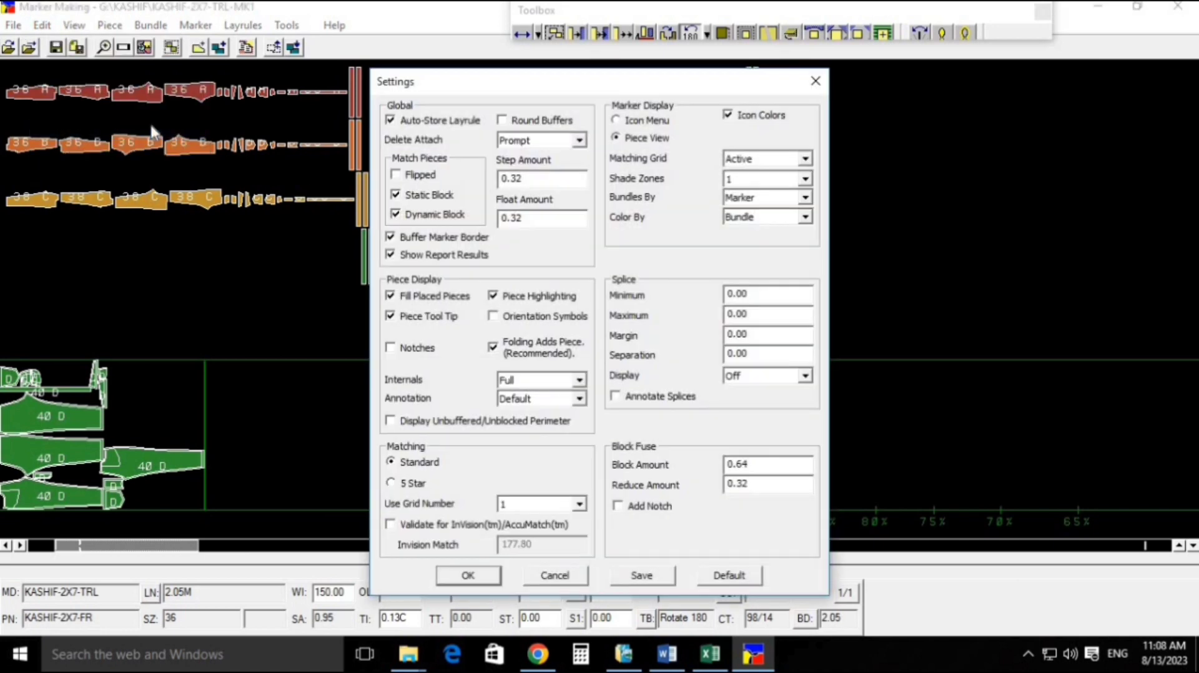
left_click_drag(630, 89, 339, 302)
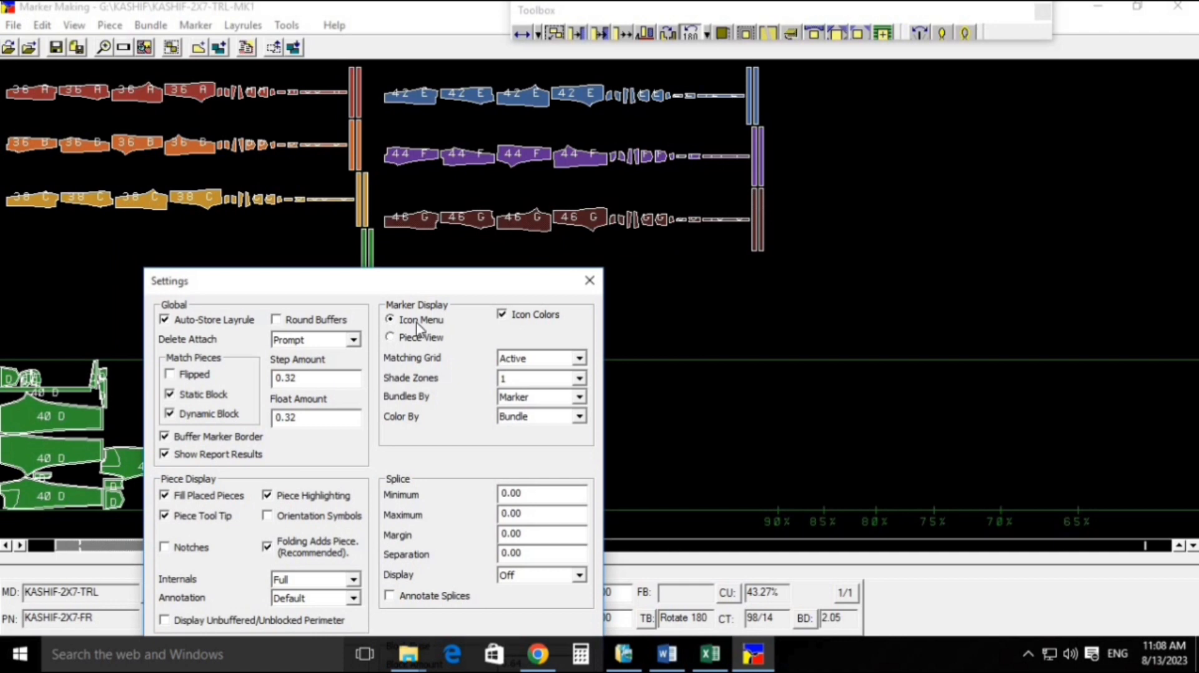
left_click_drag(460, 288, 941, 17)
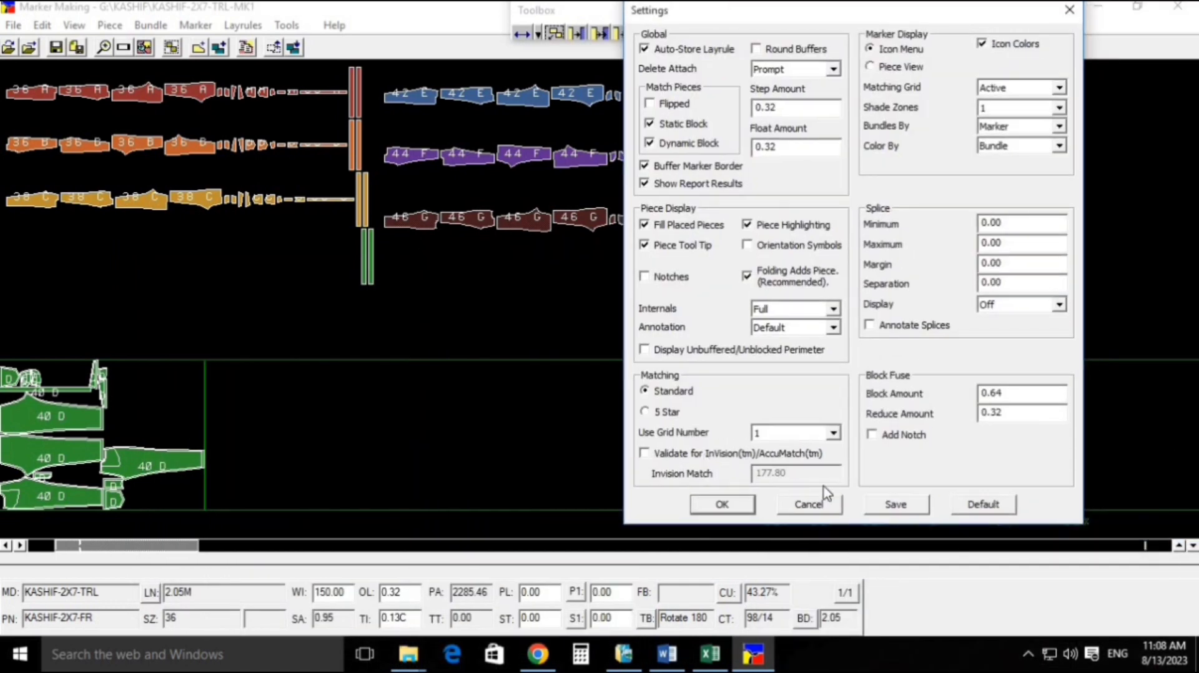
left_click(747, 507)
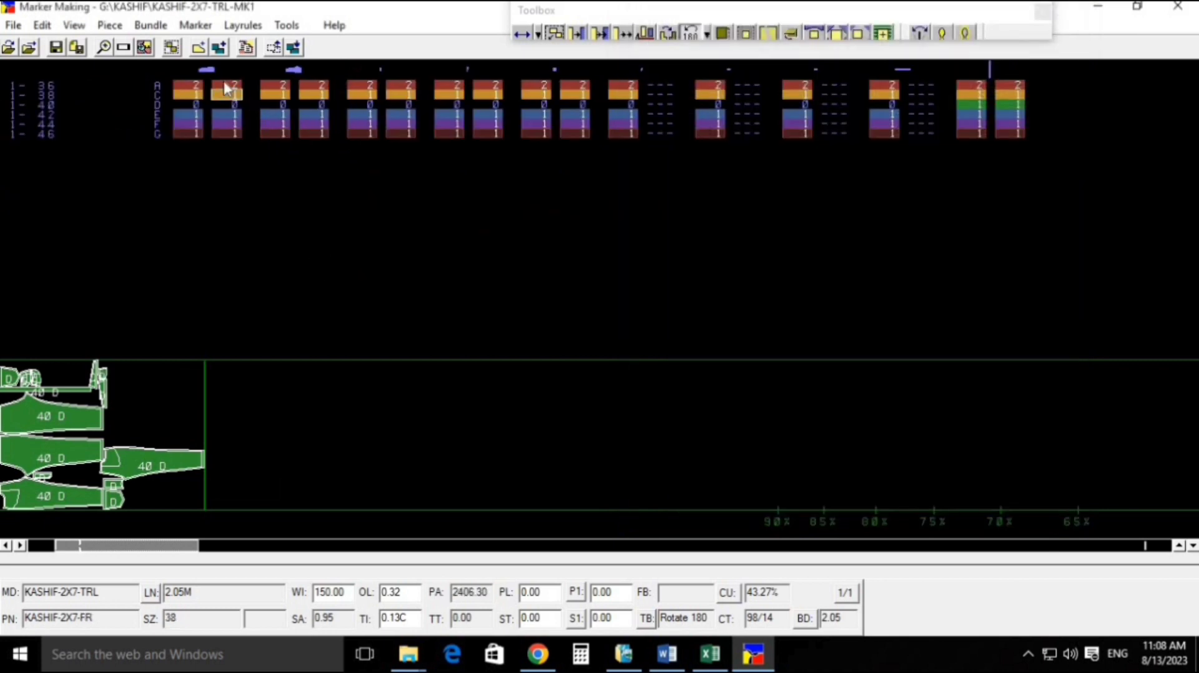
Step: Return the marker display to Piece View in the marker settings and save them
left_click(42, 25)
left_click(80, 126)
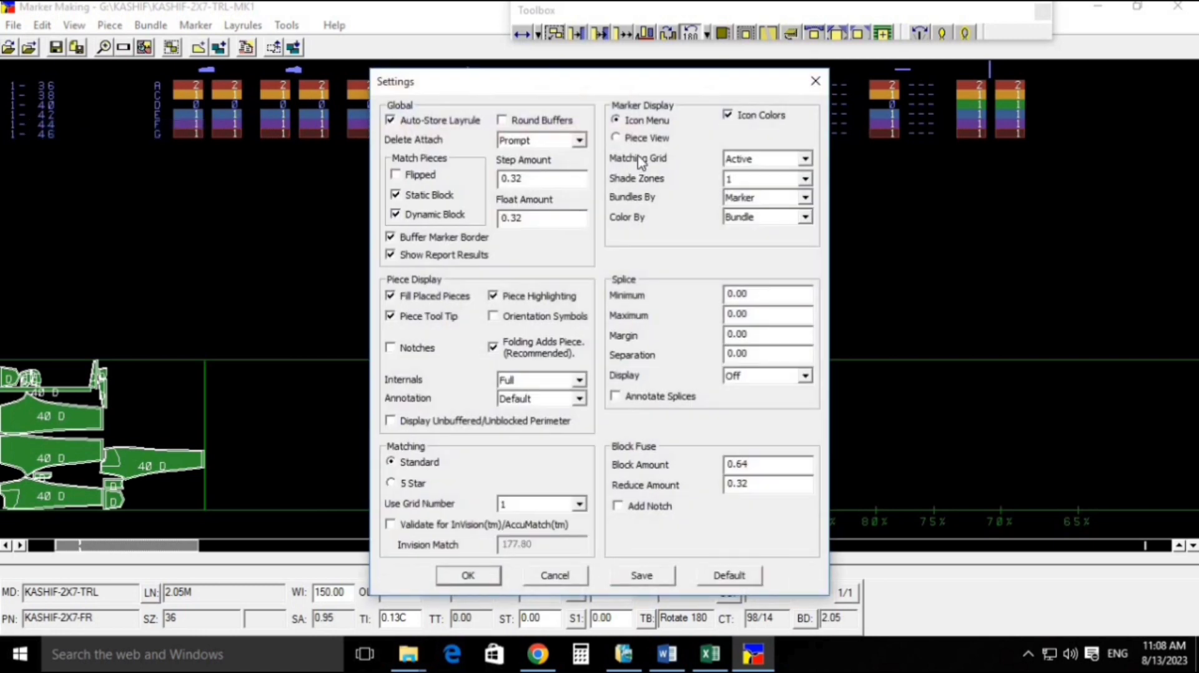
left_click_drag(574, 84, 470, 142)
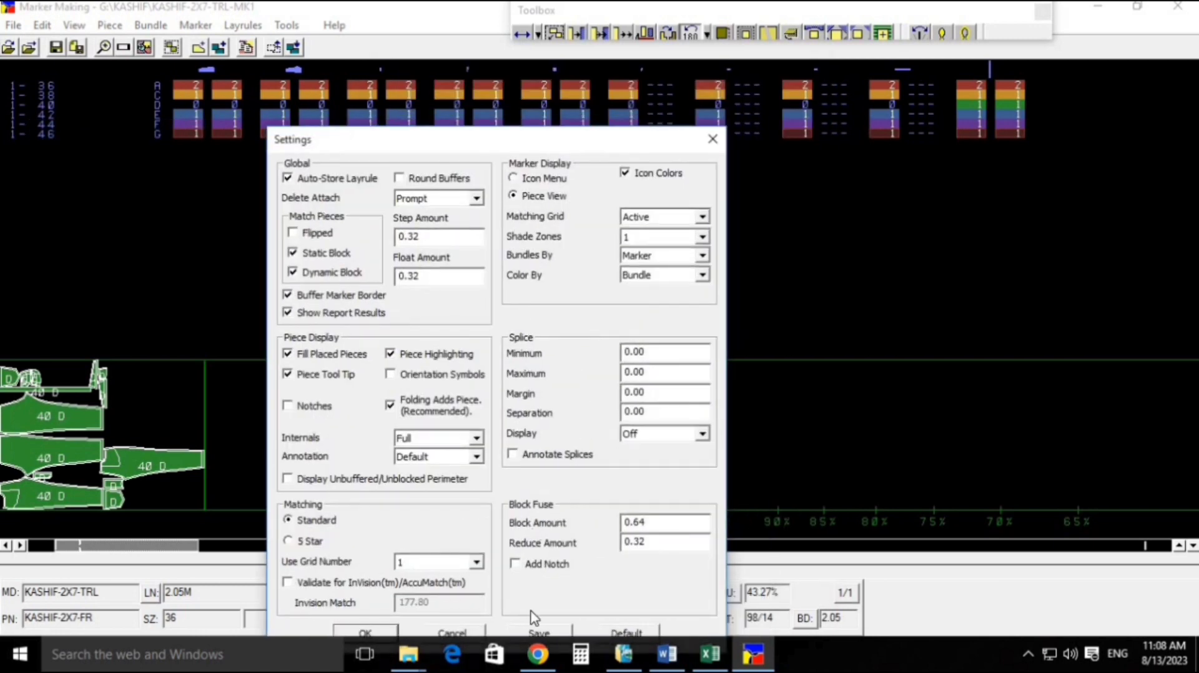
left_click(555, 635)
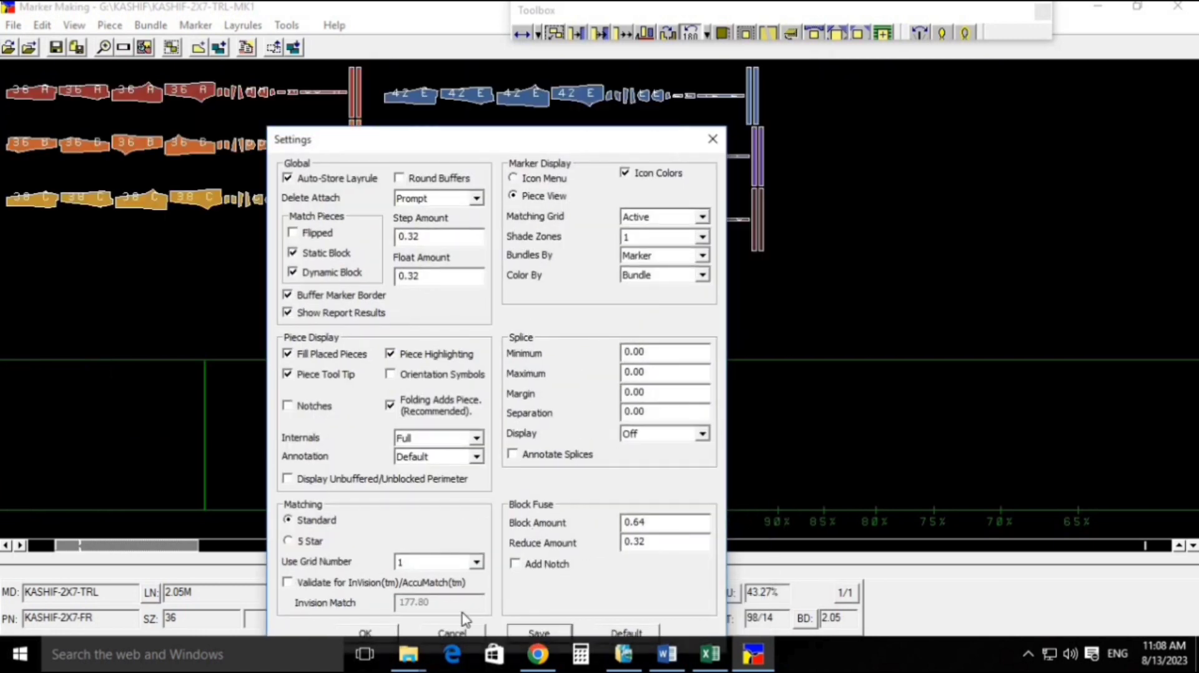
Step: Accept the marker settings and toggle the marker between Big Scale and normal view
left_click(365, 633)
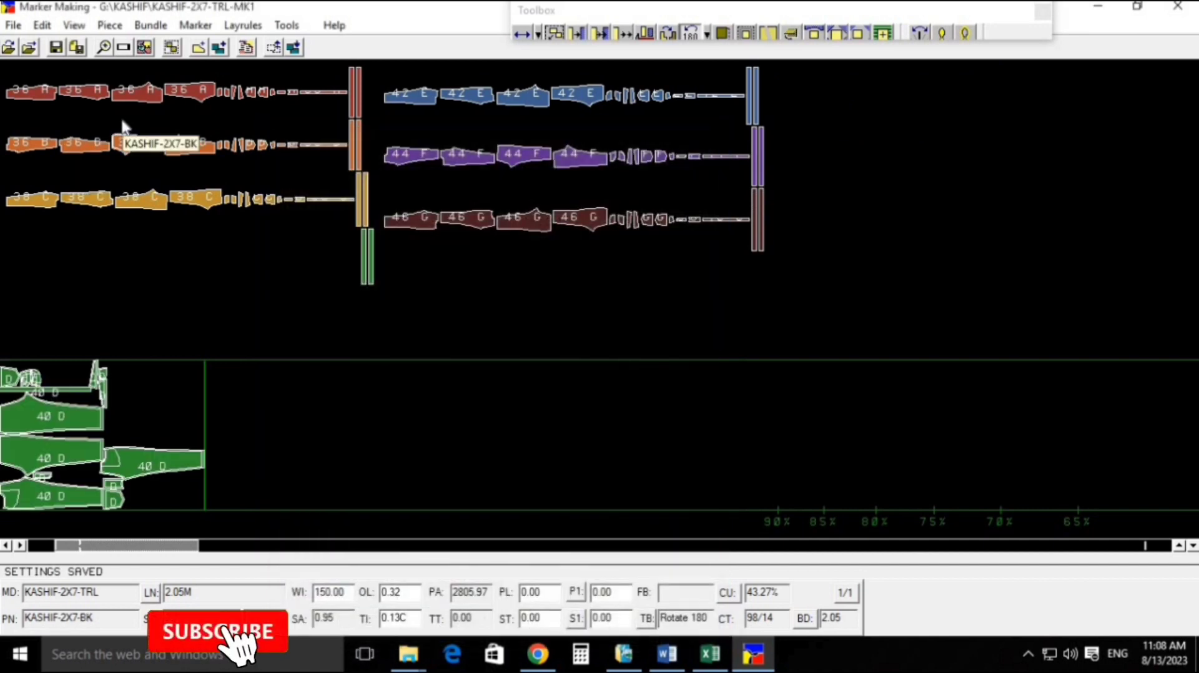
left_click(42, 25)
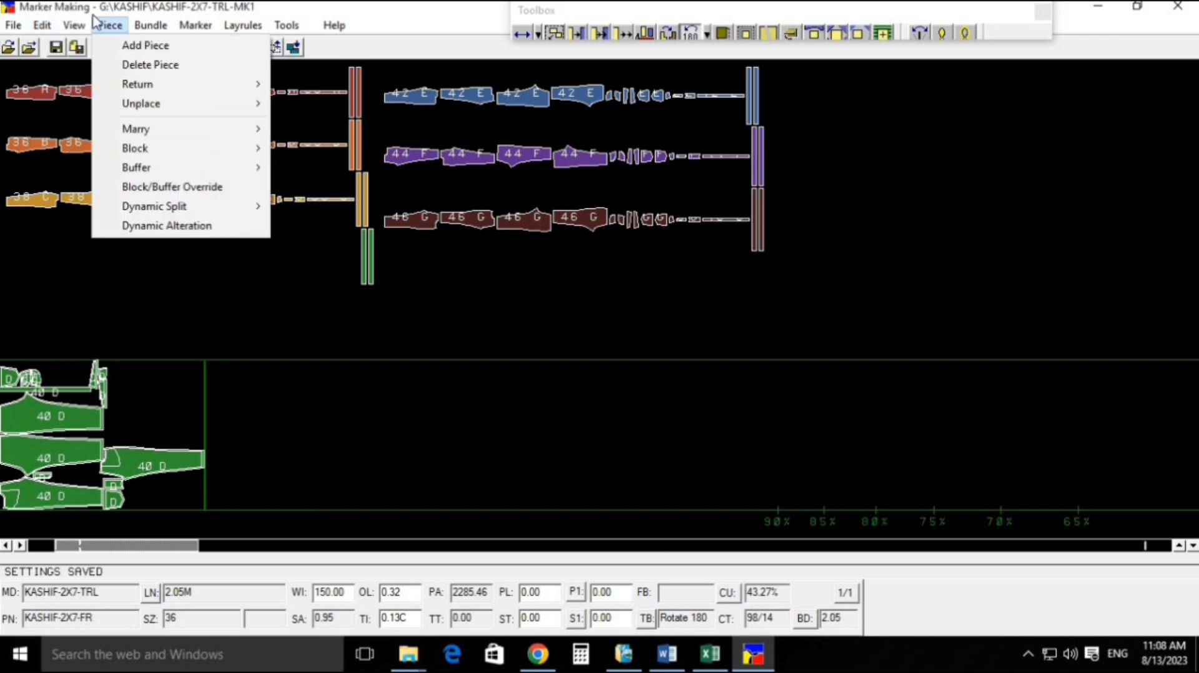
mouse_move(76, 31)
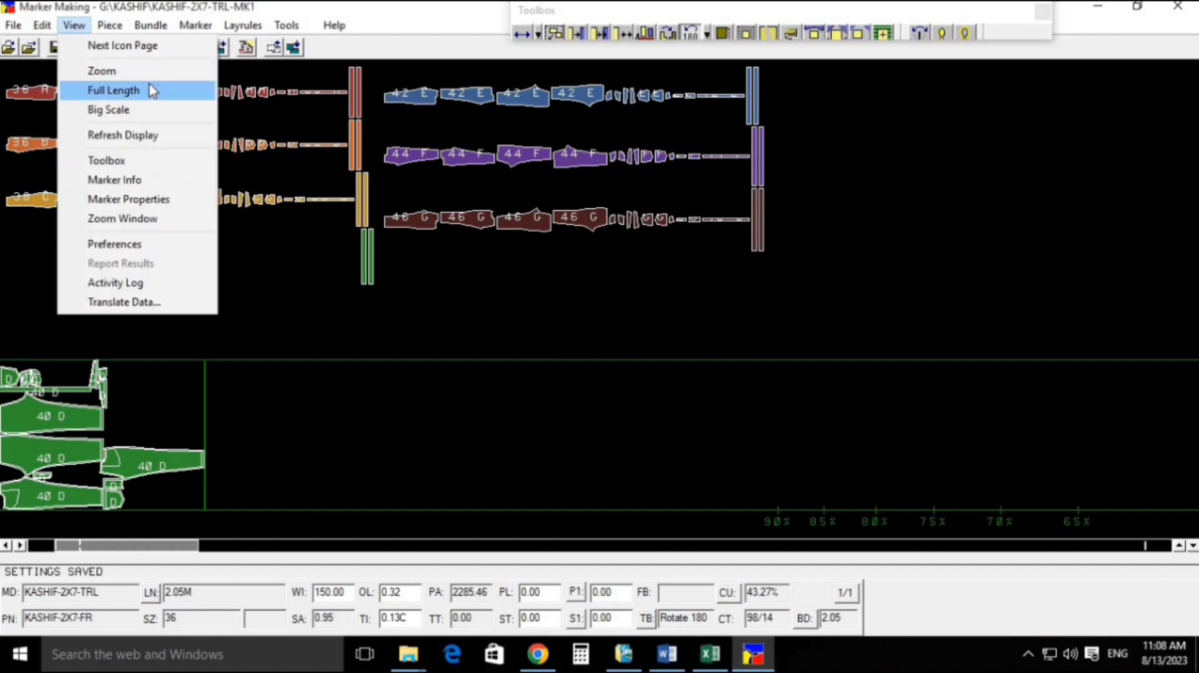
left_click(151, 112)
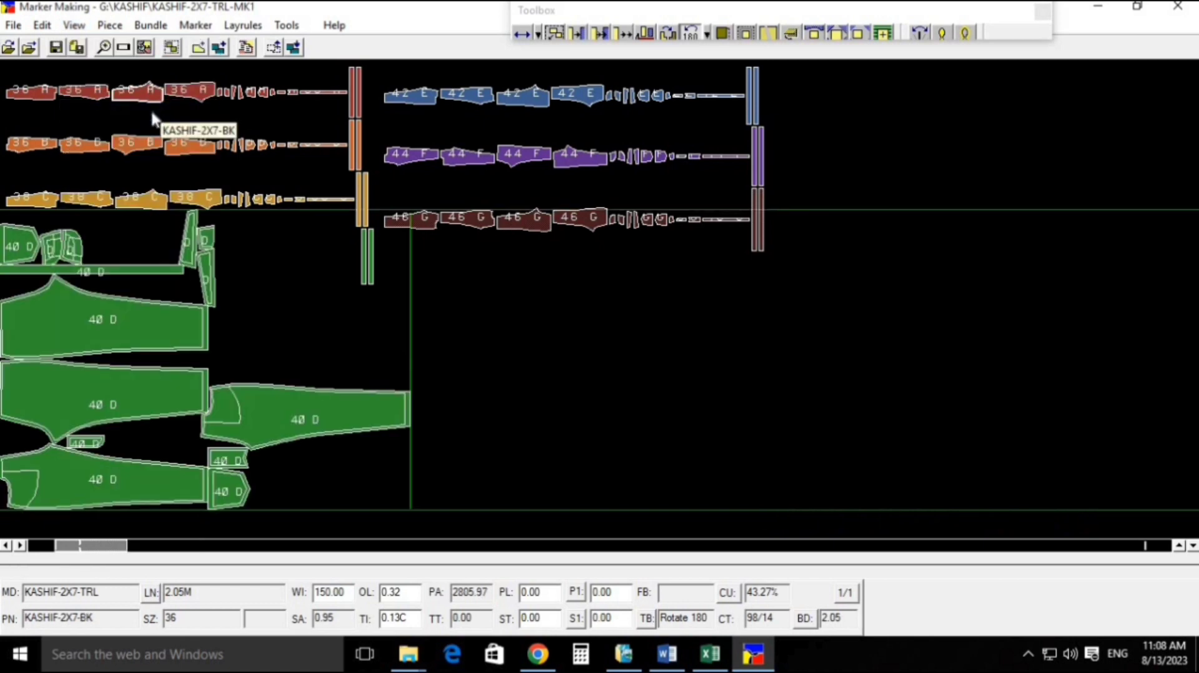
left_click(73, 25)
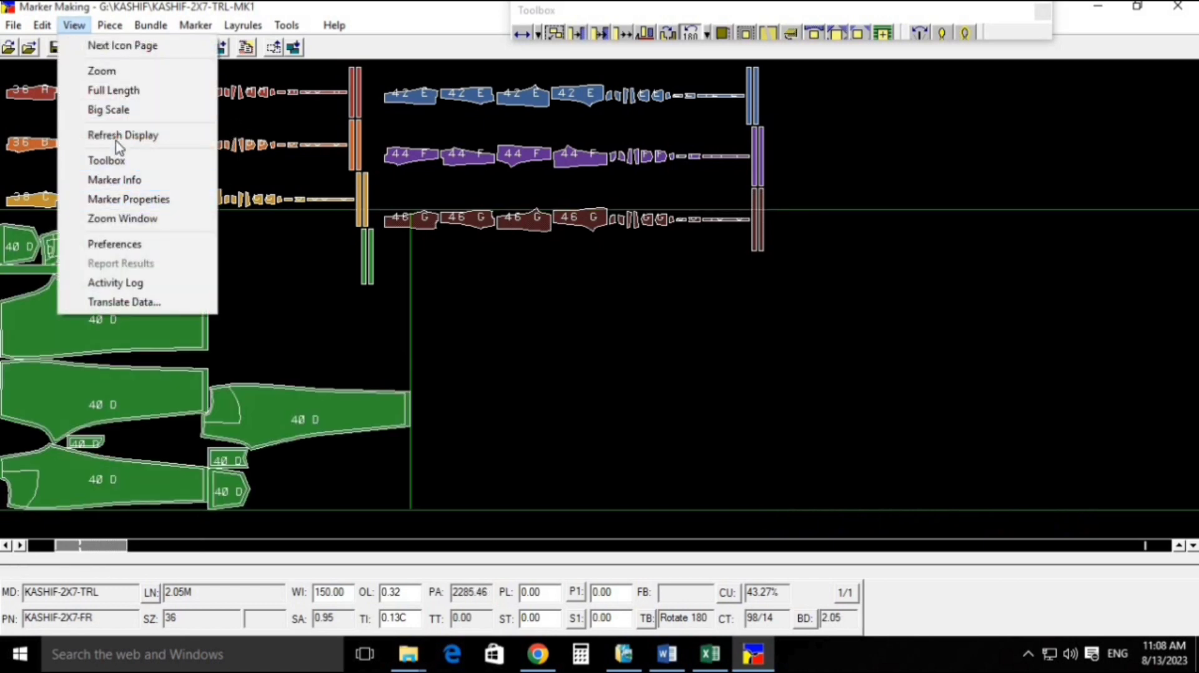
left_click(116, 111)
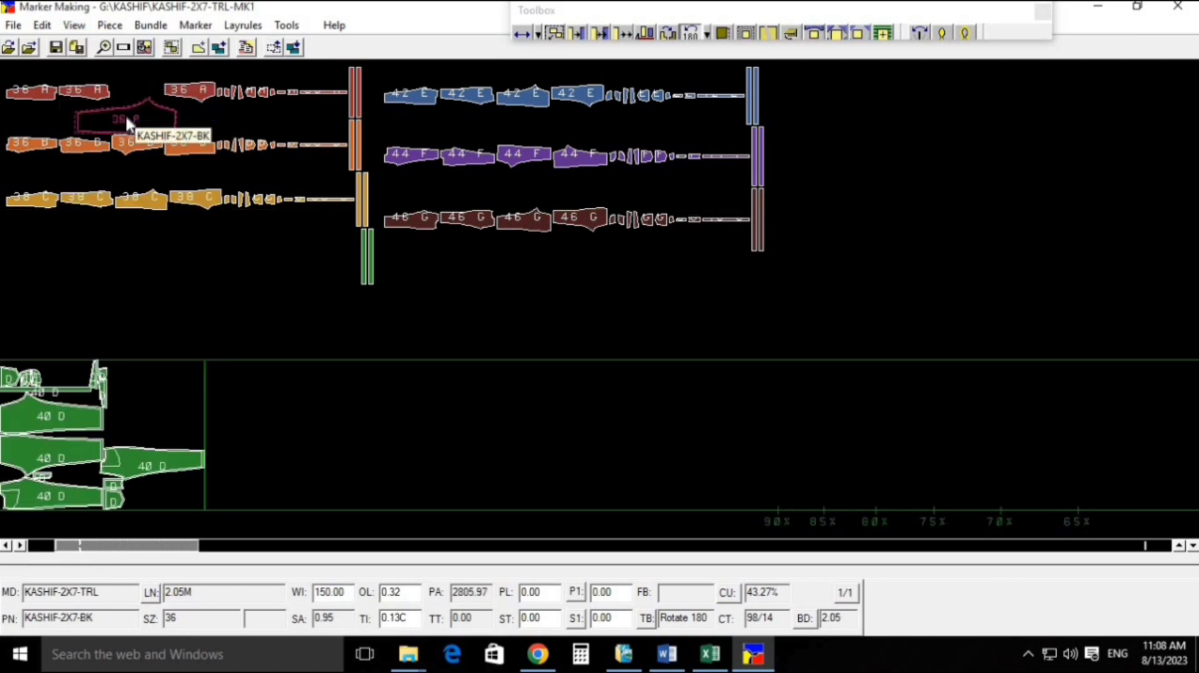
left_click(276, 47)
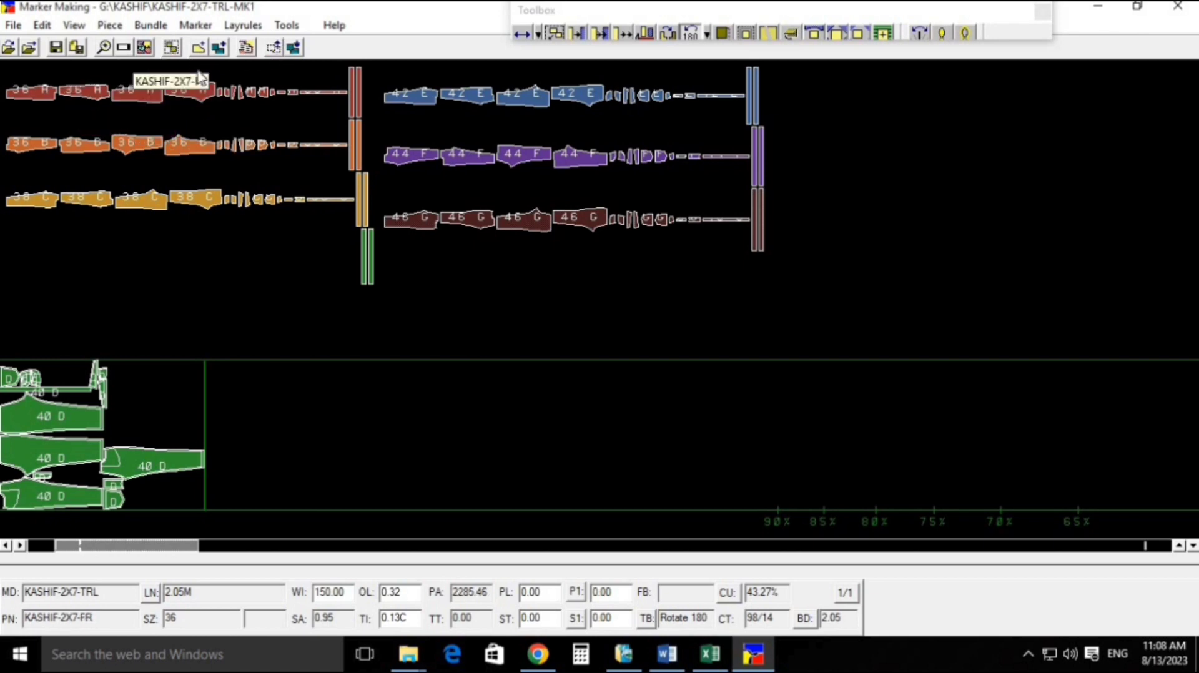
Step: Zoom in on the placed size 40 D pieces and restore the normal marker view
left_click_drag(148, 463, 273, 406)
left_click_drag(78, 495, 143, 480)
left_click(146, 488)
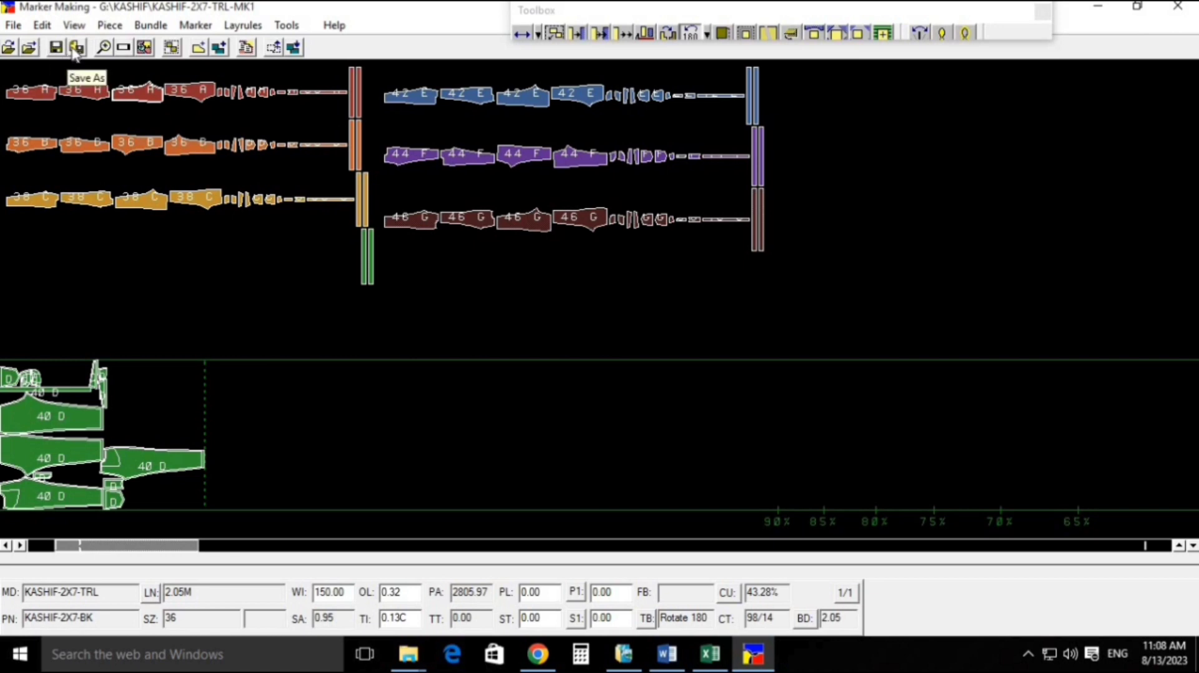
left_click(104, 48)
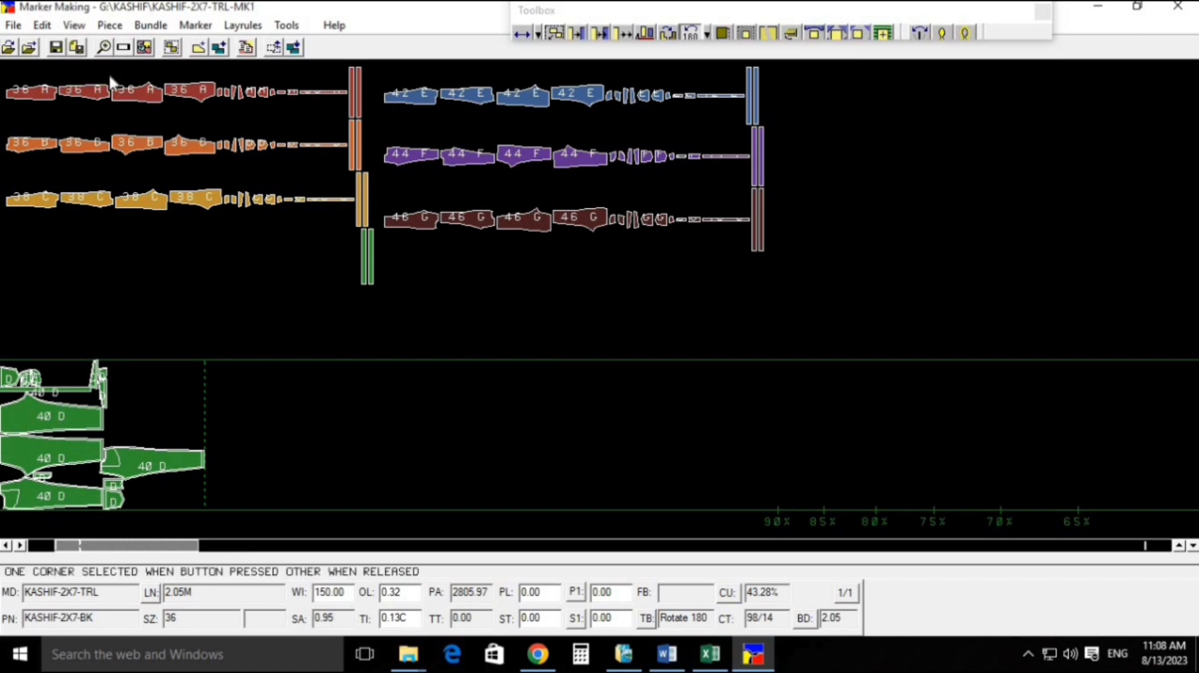
left_click_drag(3, 368, 206, 474)
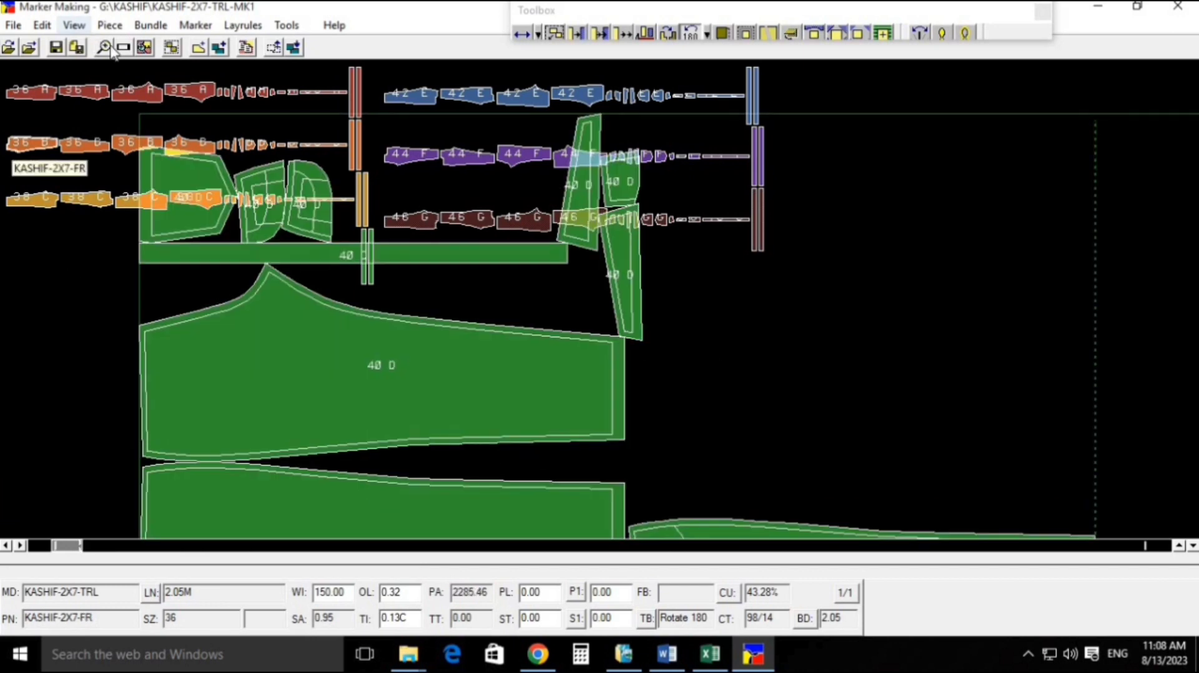
left_click(135, 50)
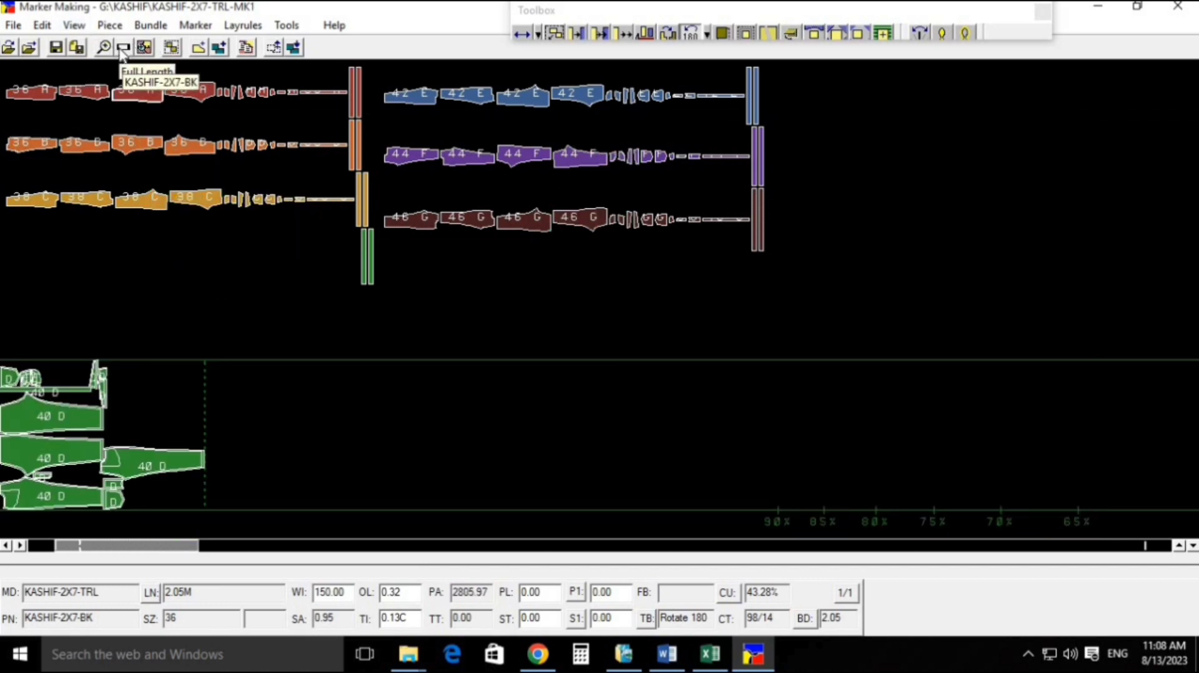
Step: Place the size 46 G, 44 F, 42 E, 36 B and 38 C pieces along the marker behind the size 40 D pieces
mouse_move(305, 170)
left_mouse_down()
mouse_move(1116, 368)
mouse_move(639, 519)
left_mouse_up()
mouse_move(377, 129)
left_mouse_down()
mouse_move(1136, 284)
mouse_move(779, 356)
left_mouse_up()
mouse_move(364, 101)
left_mouse_down()
mouse_move(1135, 195)
mouse_move(984, 262)
left_mouse_up()
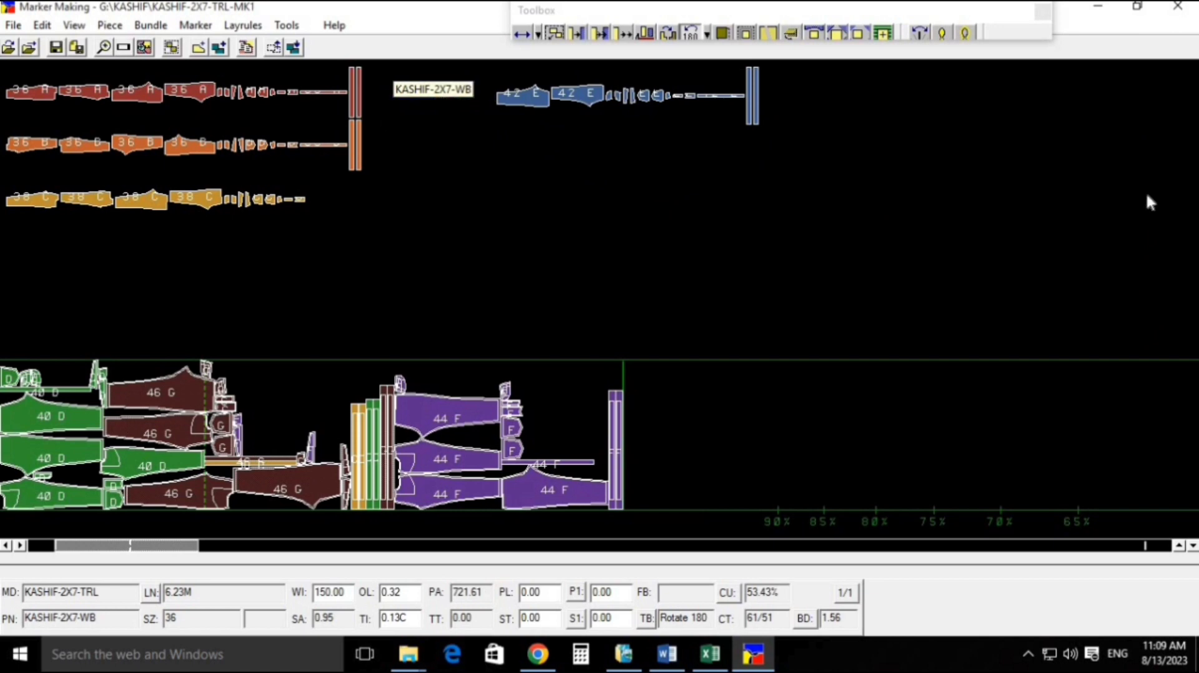
left_click_drag(1150, 203, 1146, 201)
left_click_drag(743, 415, 748, 493)
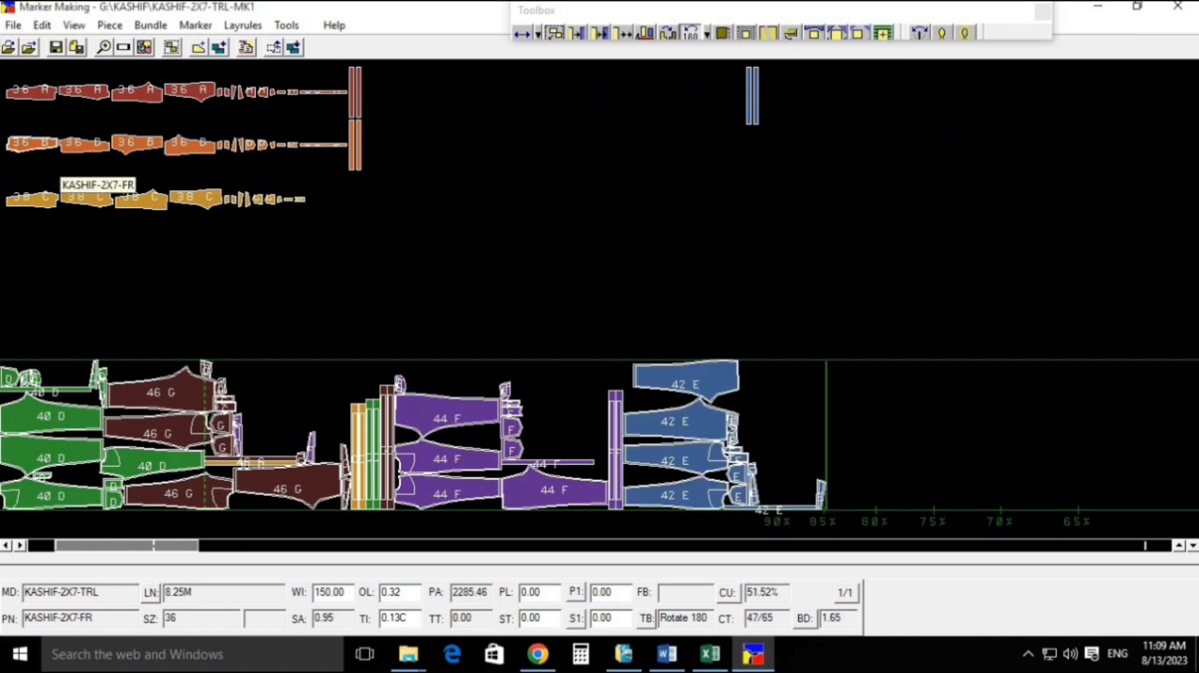
mouse_move(482, 120)
left_mouse_down()
mouse_move(158, 178)
mouse_move(2, 179)
left_mouse_up()
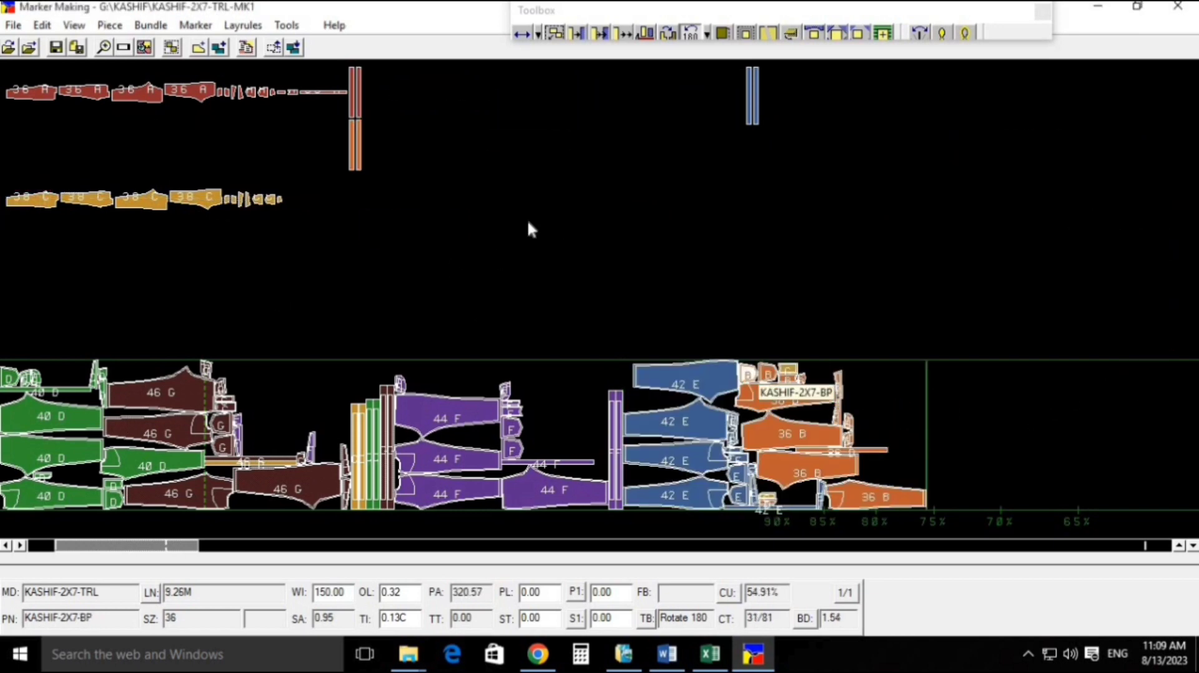
left_click_drag(295, 170, 2, 249)
left_click_drag(1001, 435, 951, 463)
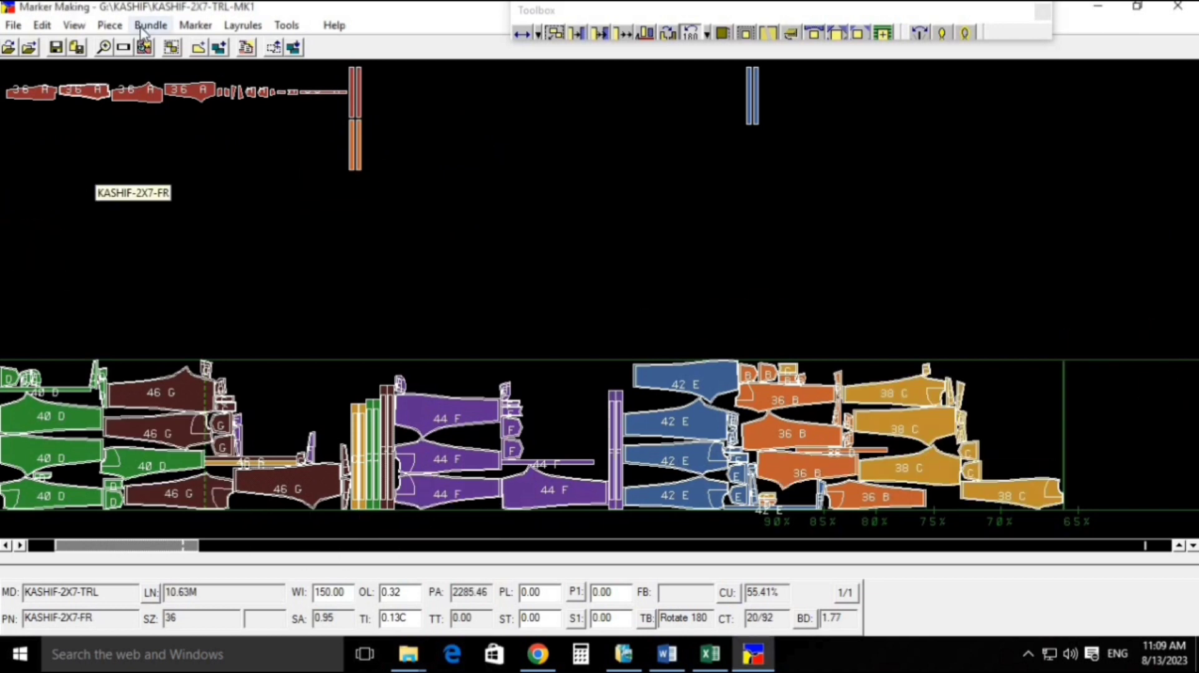
Step: Compare the extended layout in Big Scale and in normal view
left_click(144, 46)
left_click(108, 25)
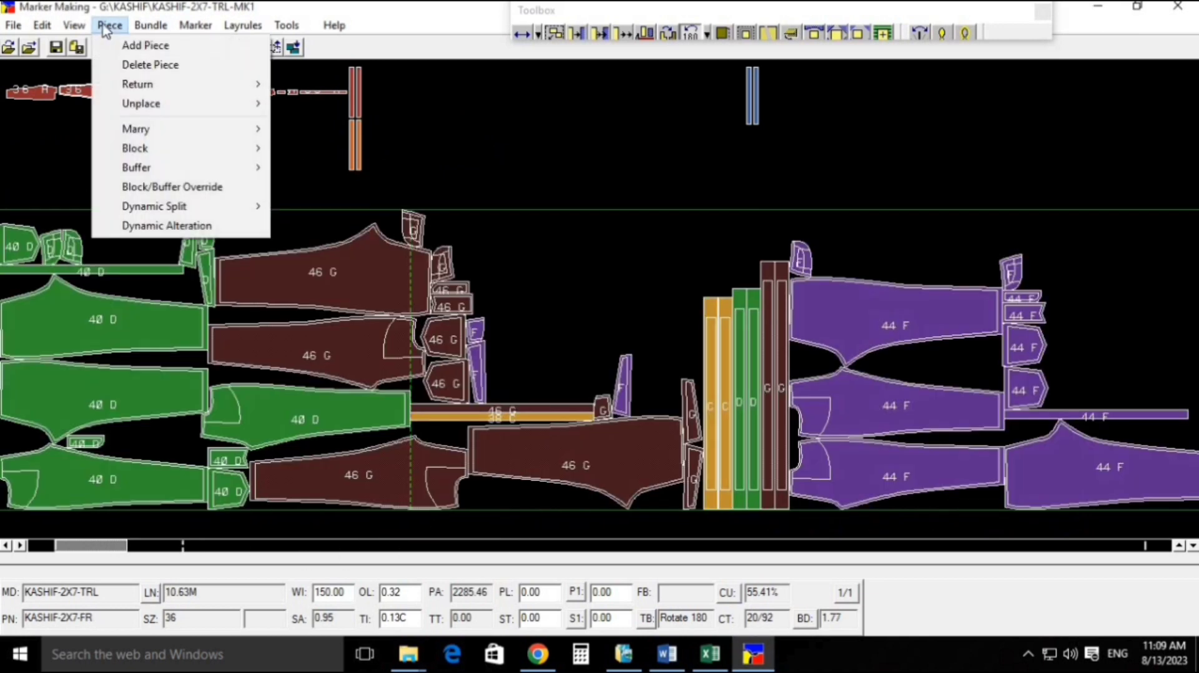
left_click(118, 32)
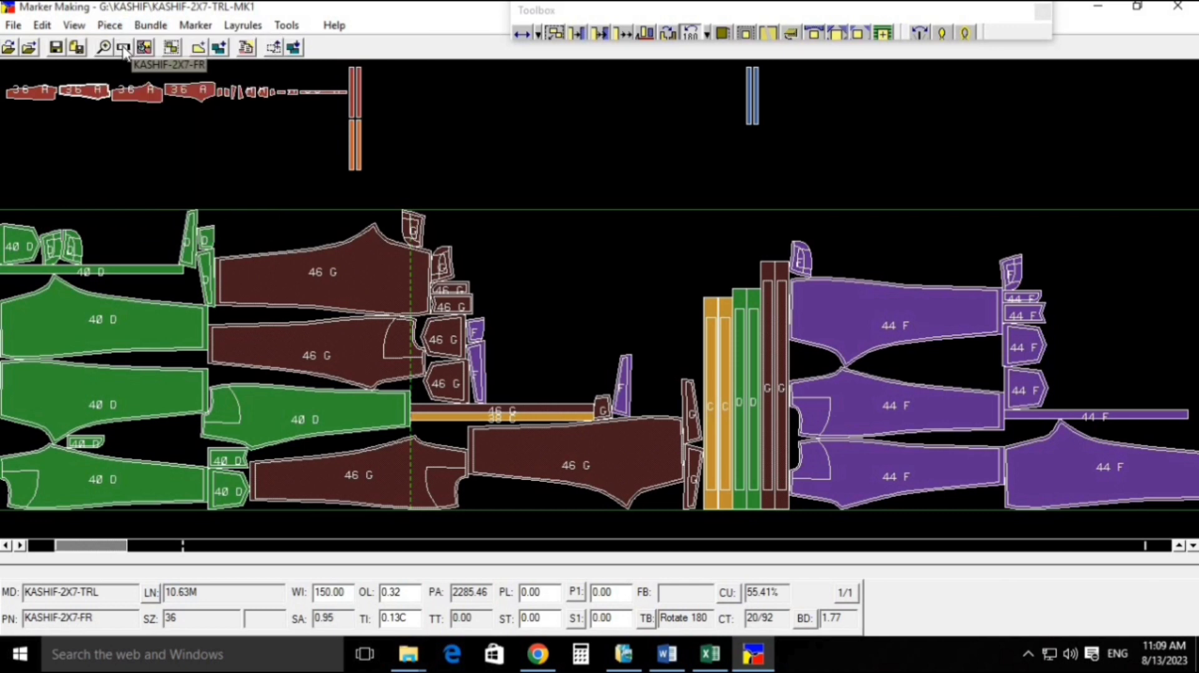
left_click(144, 47)
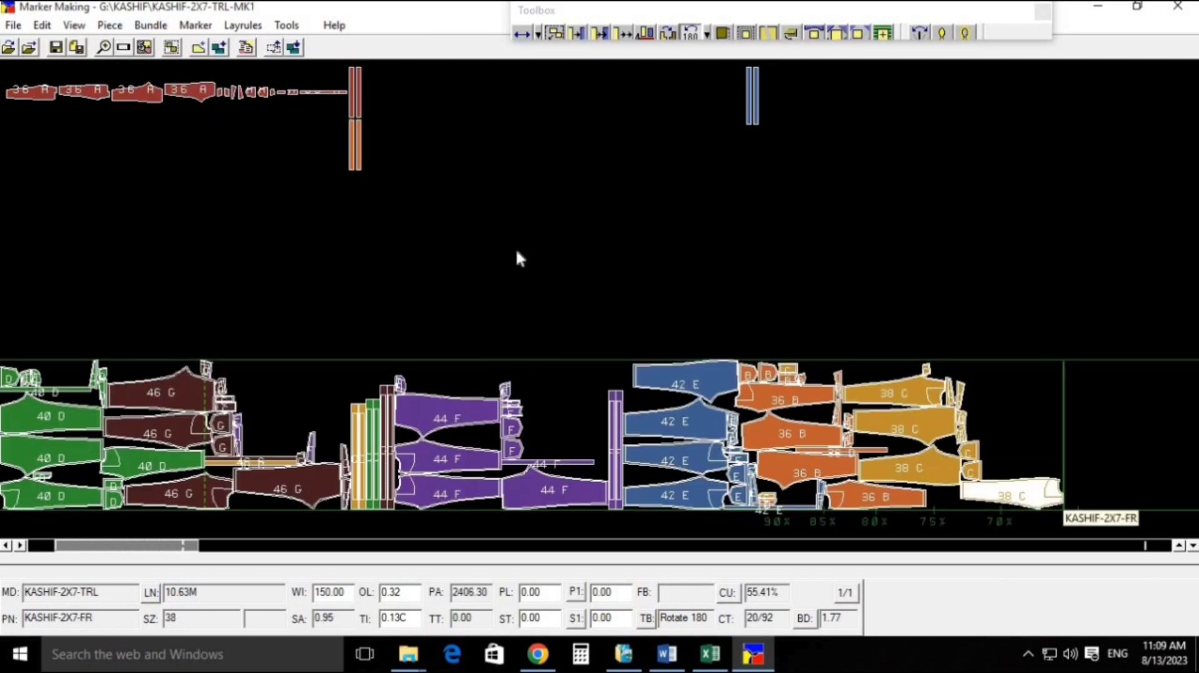
left_click(144, 49)
left_click(143, 48)
left_click(144, 48)
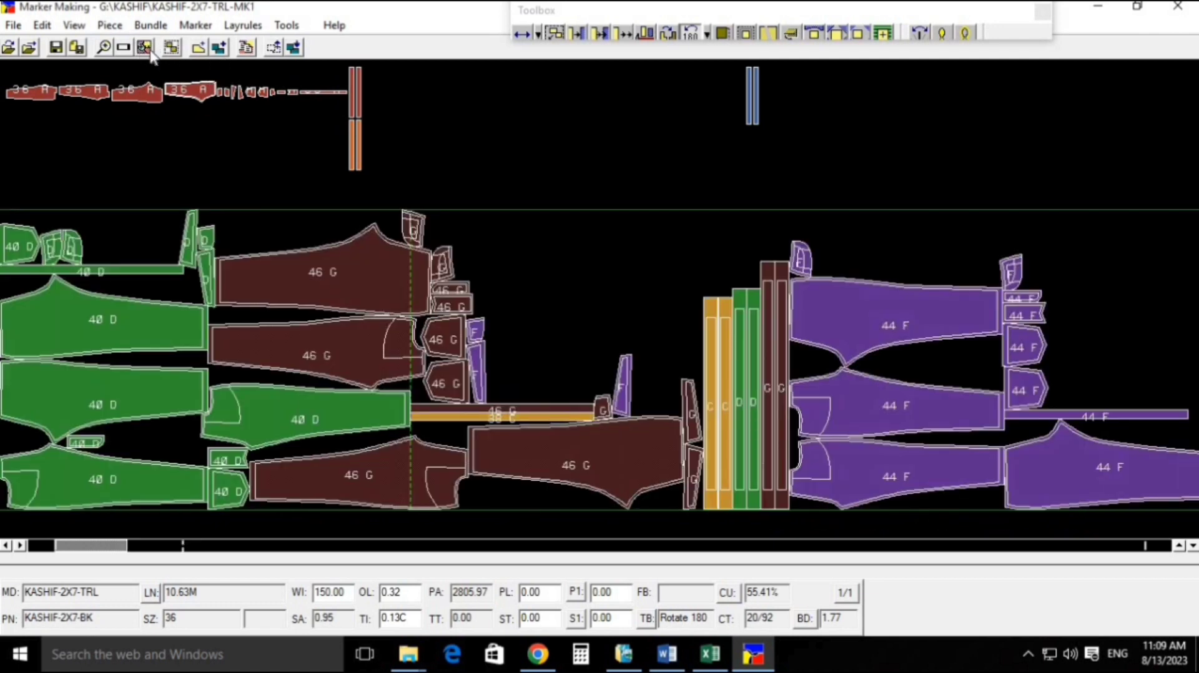
Step: Add an extra size 42 back panel to the marker with Add Piece
left_click(204, 56)
left_click(202, 55)
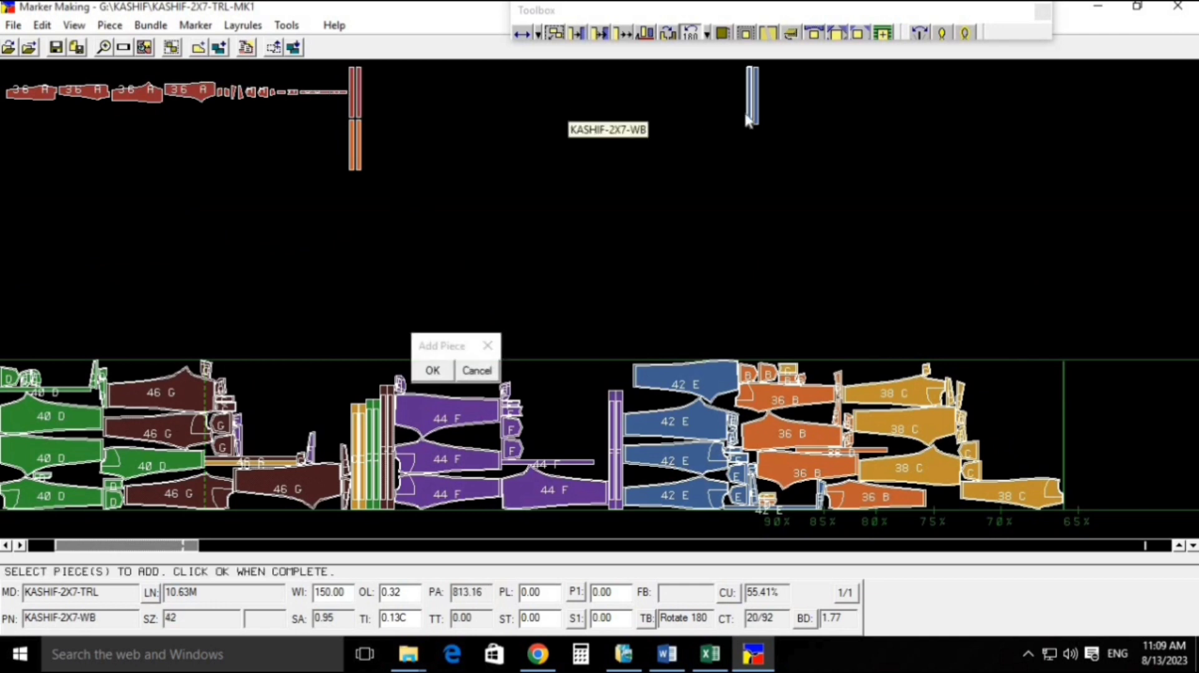
left_click(698, 384)
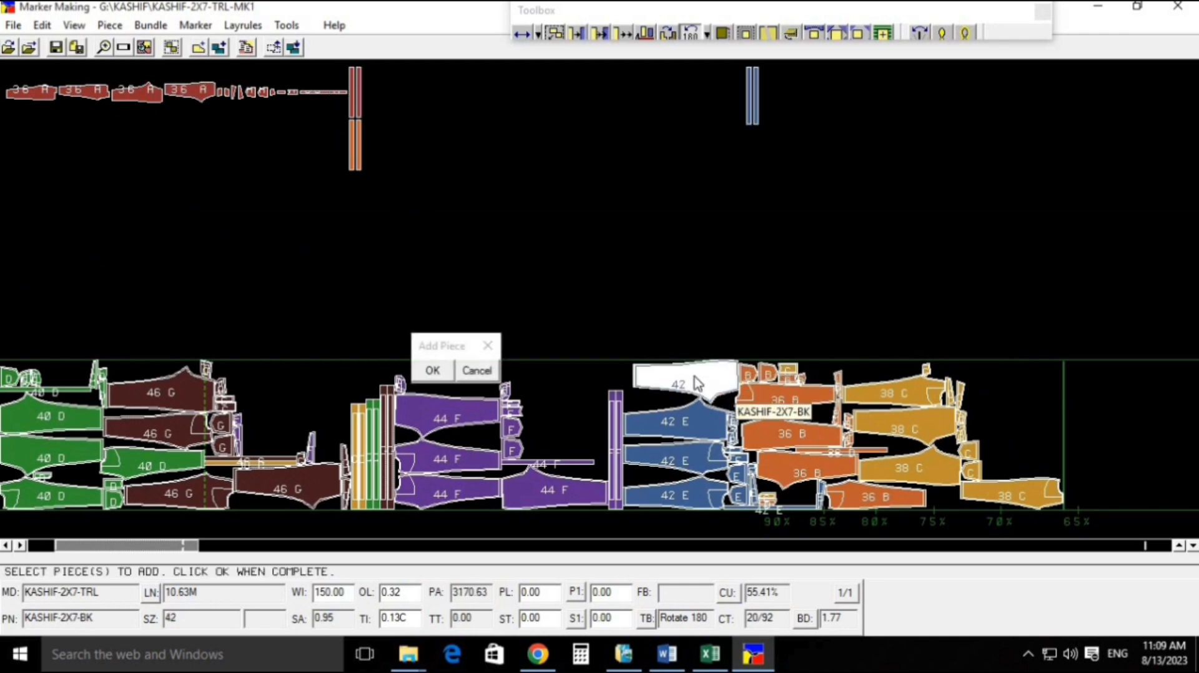
left_click(477, 371)
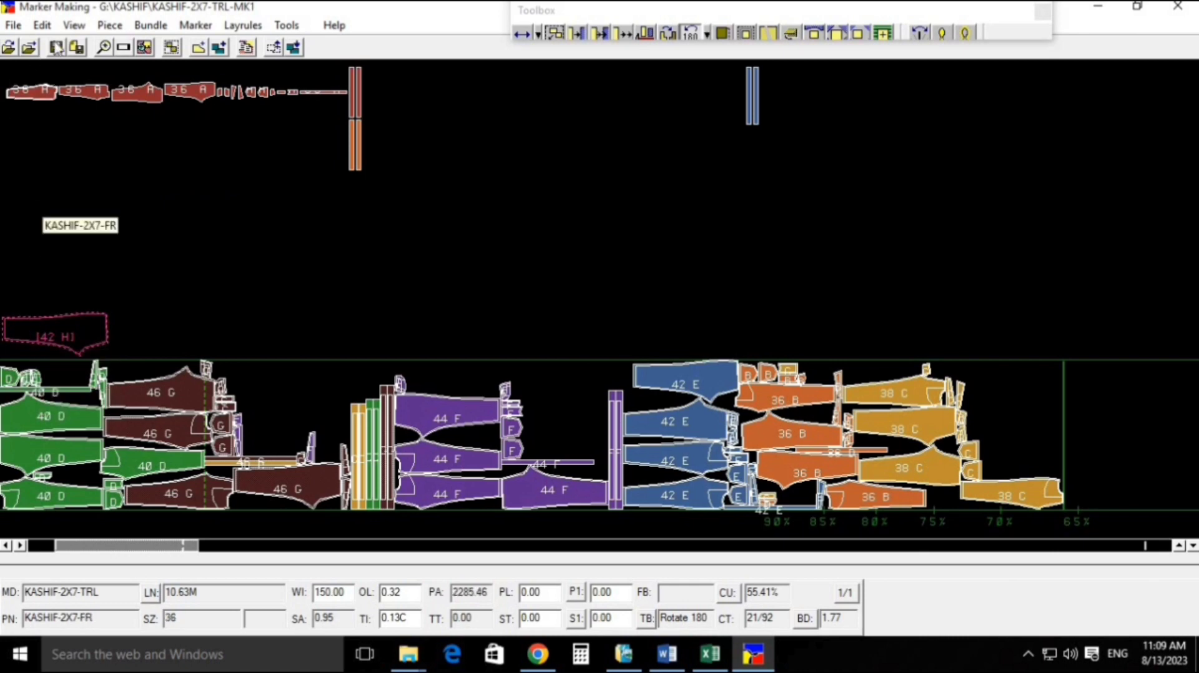
Step: Try to print the current marker layout
left_click(109, 25)
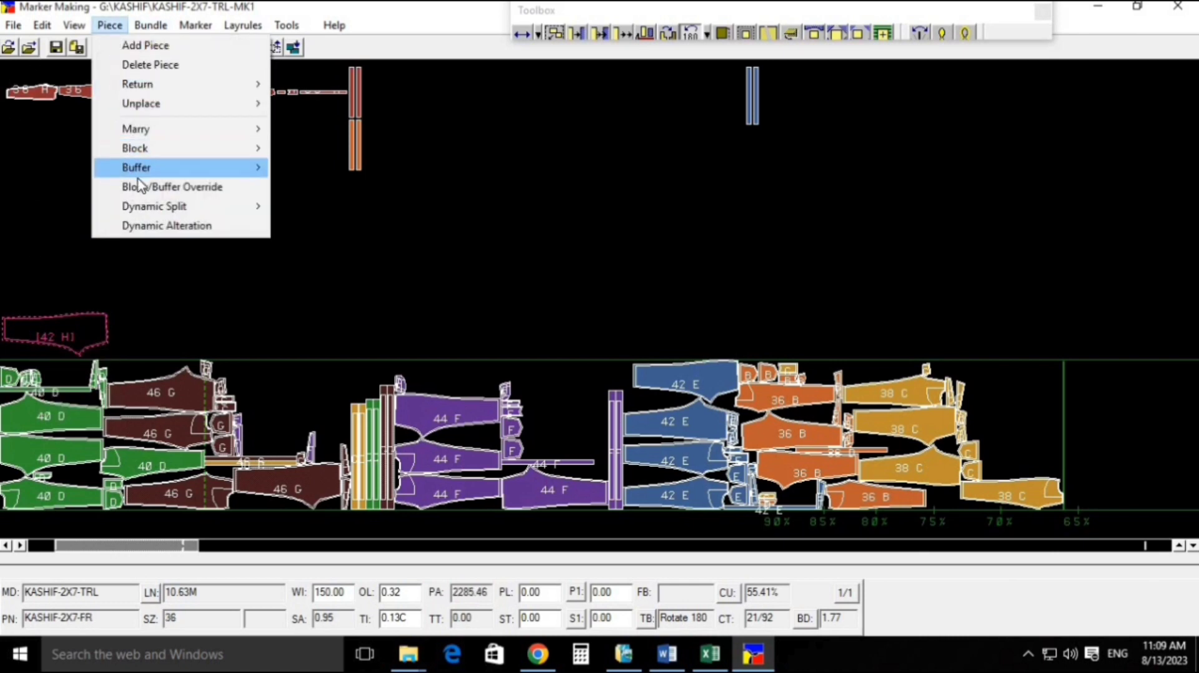
mouse_move(150, 25)
mouse_move(190, 31)
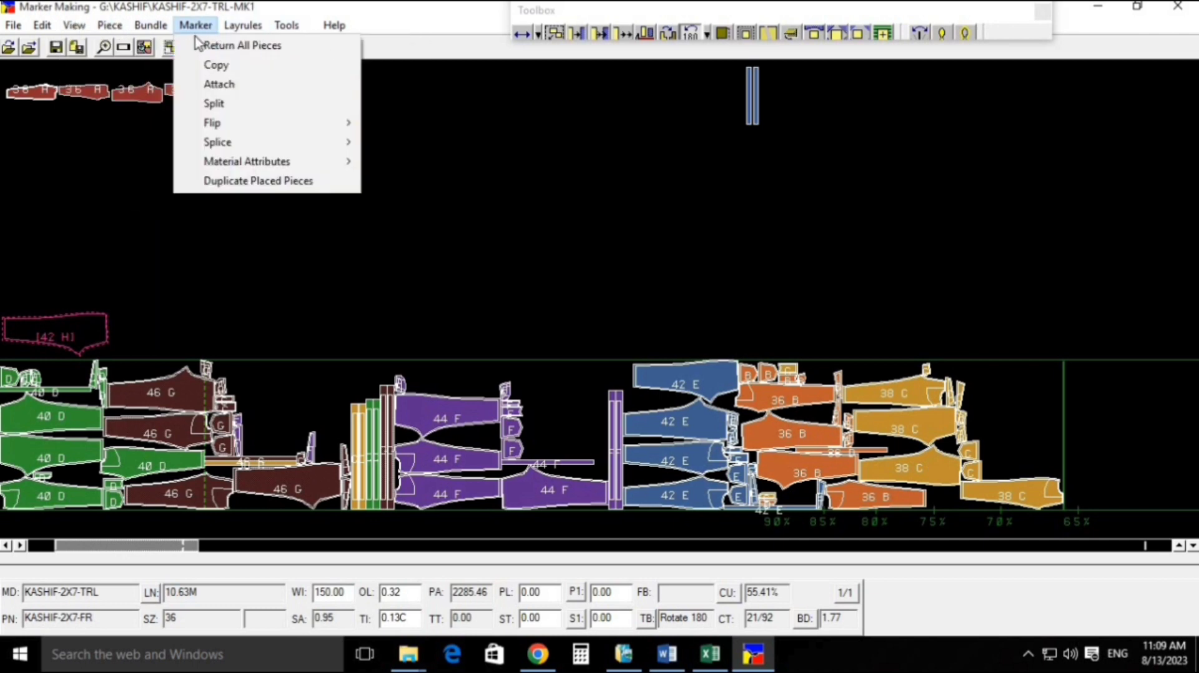
left_click(24, 25)
left_click(20, 26)
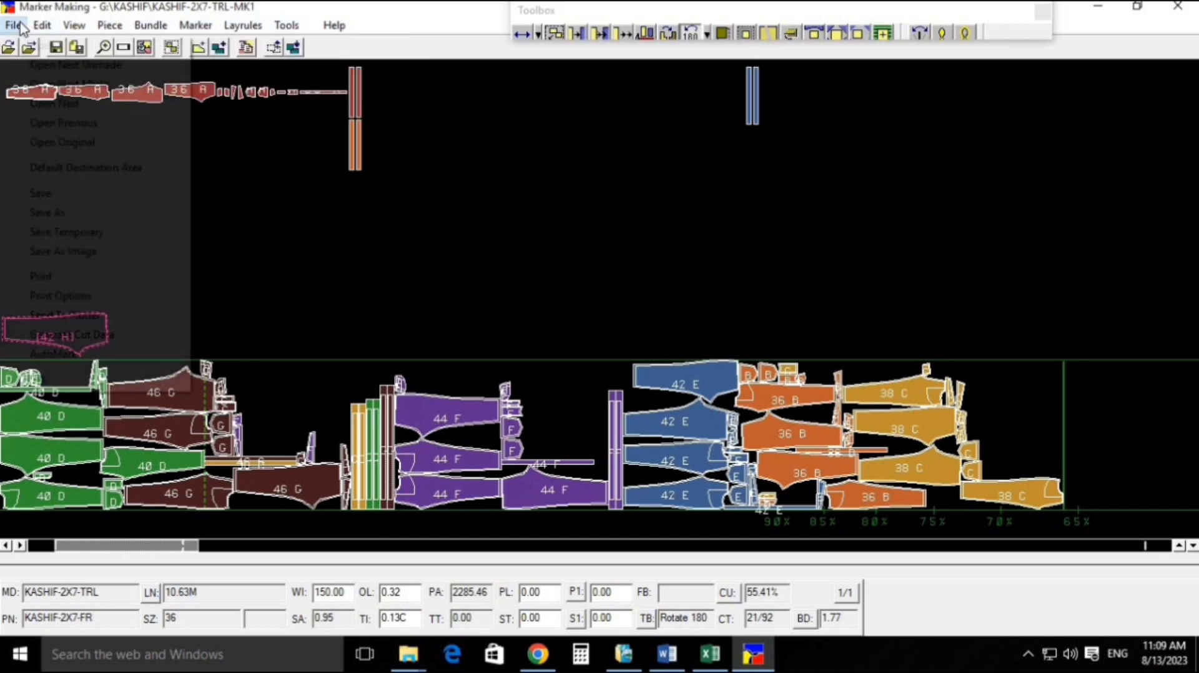
left_click(53, 294)
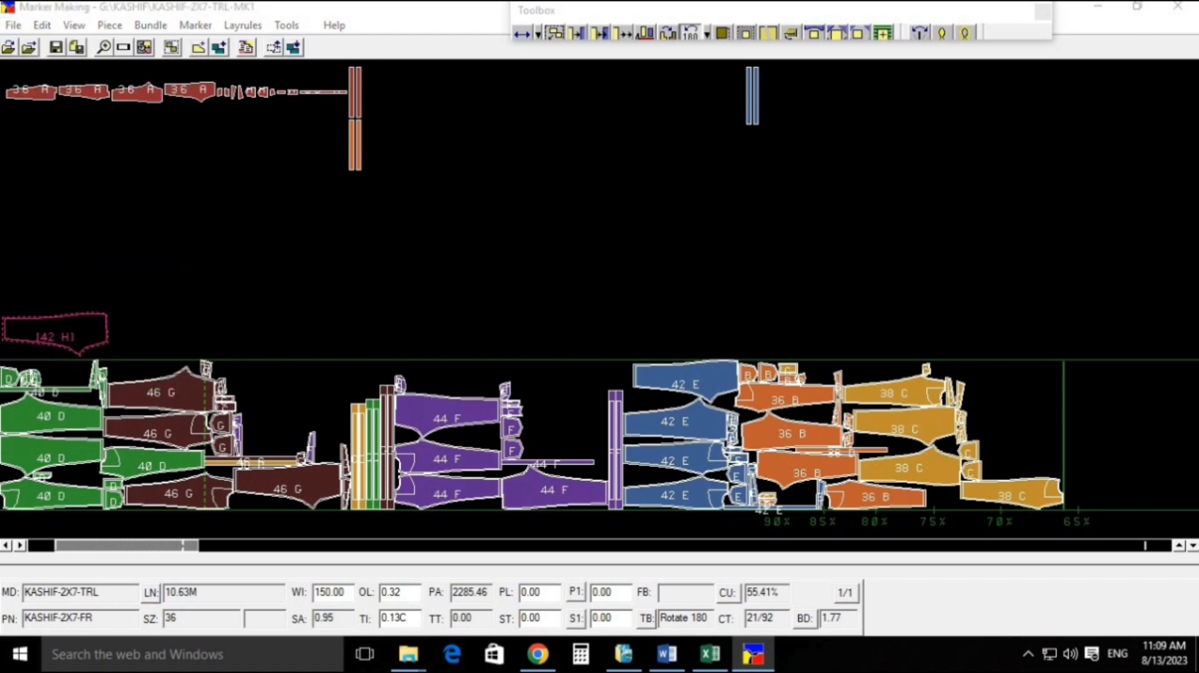
left_click(369, 430)
Step: Discard the trial placements and the added piece by reloading the marker with Open Original
left_click(13, 25)
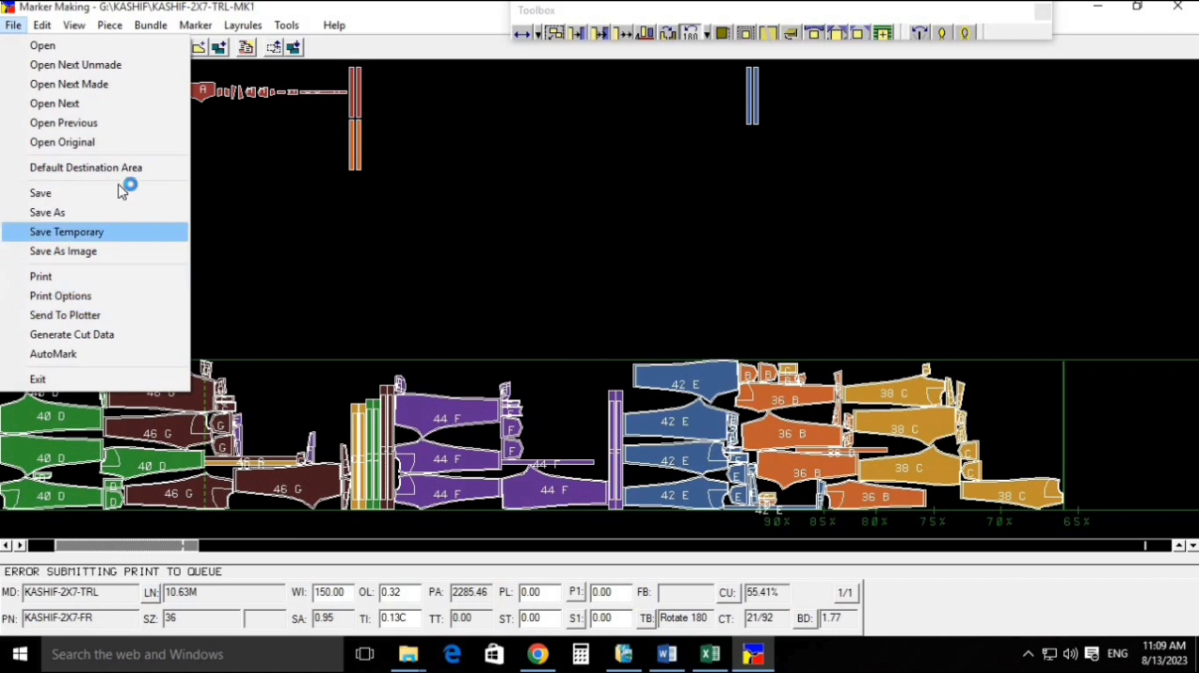
left_click(156, 143)
left_click(617, 386)
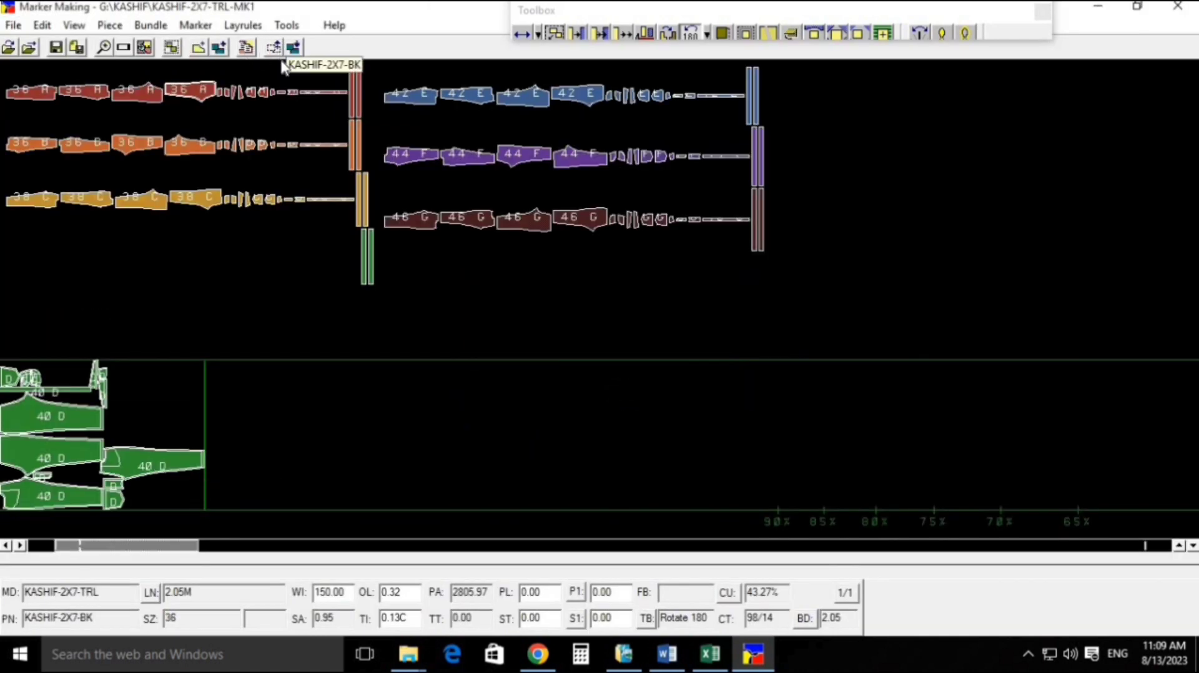
Step: Take all placed size 40 D pieces off the marker and return them to the unplaced pieces area
left_click_drag(292, 310, 1, 539)
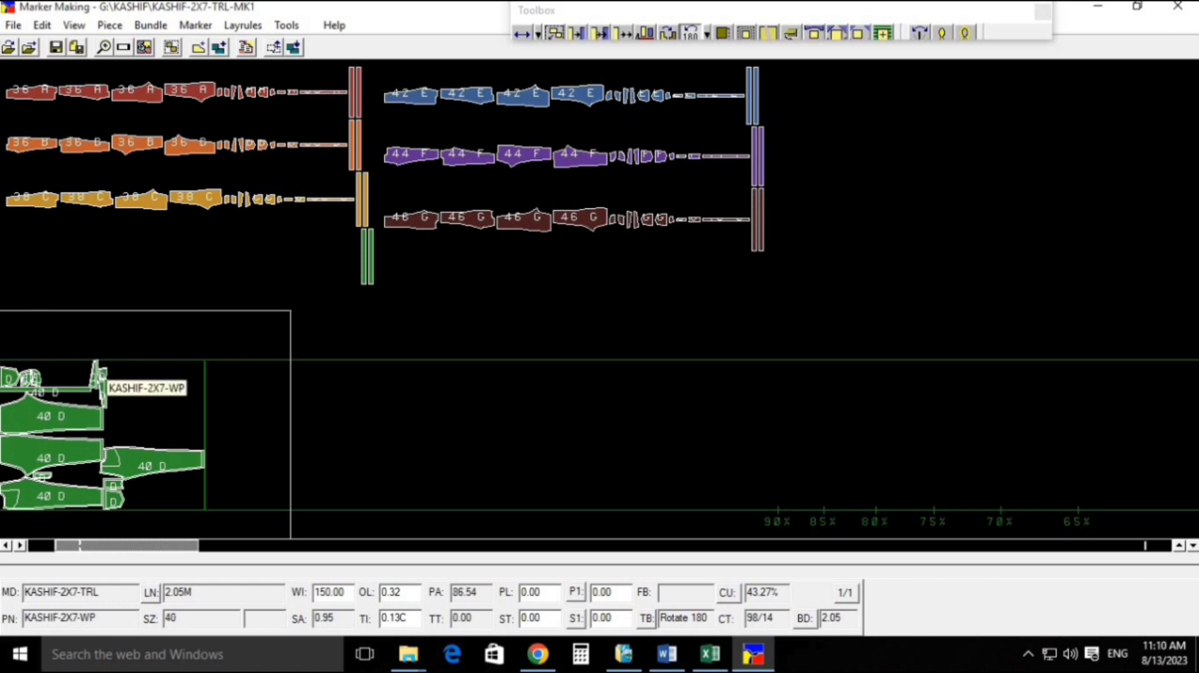
left_click_drag(49, 499, 211, 300)
left_click_drag(56, 455, 118, 259)
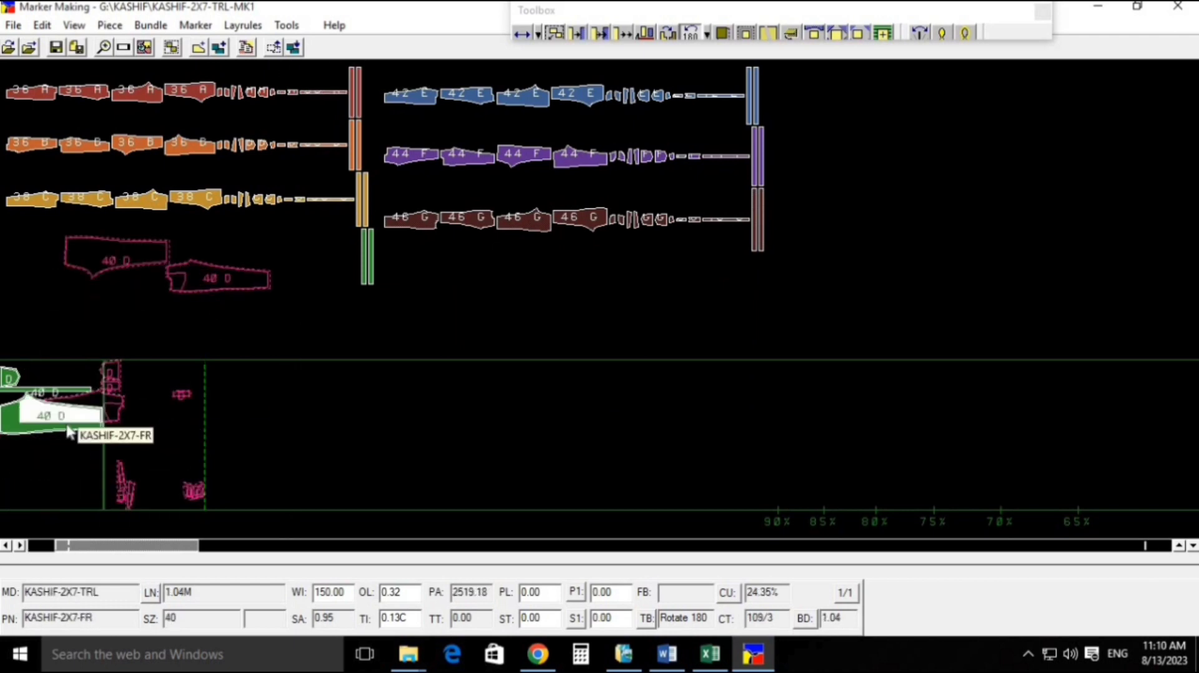
left_click_drag(66, 424, 130, 258)
left_click_drag(61, 389, 126, 291)
mouse_move(36, 373)
left_mouse_down()
mouse_move(88, 295)
mouse_move(53, 443)
left_mouse_up()
left_click(270, 51)
Step: Stack the two front and two back panels of size 40 D at the start of the marker
left_click_drag(20, 259, 50, 431)
mouse_move(146, 260)
left_mouse_down()
mouse_move(38, 418)
mouse_move(132, 399)
mouse_move(87, 415)
left_mouse_up()
mouse_move(88, 431)
left_mouse_down()
mouse_move(168, 292)
mouse_move(89, 411)
mouse_move(32, 405)
left_mouse_up()
left_click(189, 258)
left_click_drag(56, 313, 47, 331)
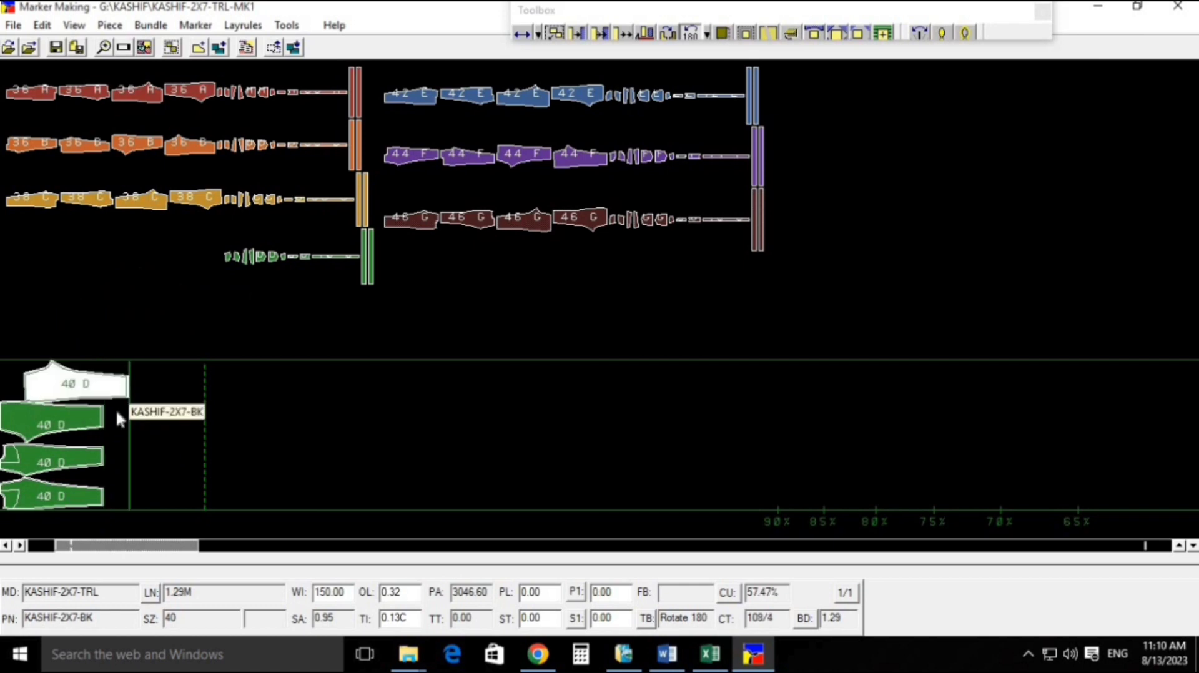
Step: In Big Scale, rotate the upper size 40 D front and back panels 180° and slide the back against the marker's upper edge
left_click(149, 48)
left_click(105, 419)
right_click(107, 419)
left_click_drag(172, 410, 128, 434)
left_click(140, 287)
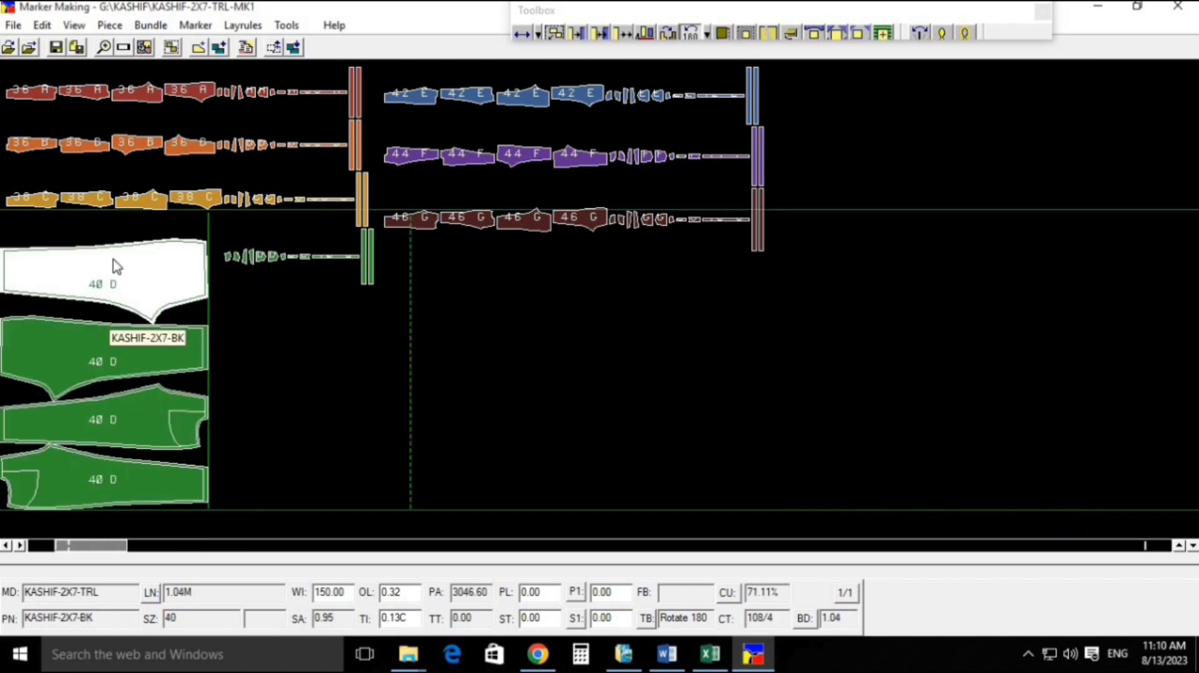
left_click_drag(142, 284, 130, 206)
Step: Try different orientations of the second size 40 D back panel directly beneath the upper back panel
left_click(100, 344)
right_click(118, 338)
left_click_drag(118, 339, 117, 281)
left_click(126, 334)
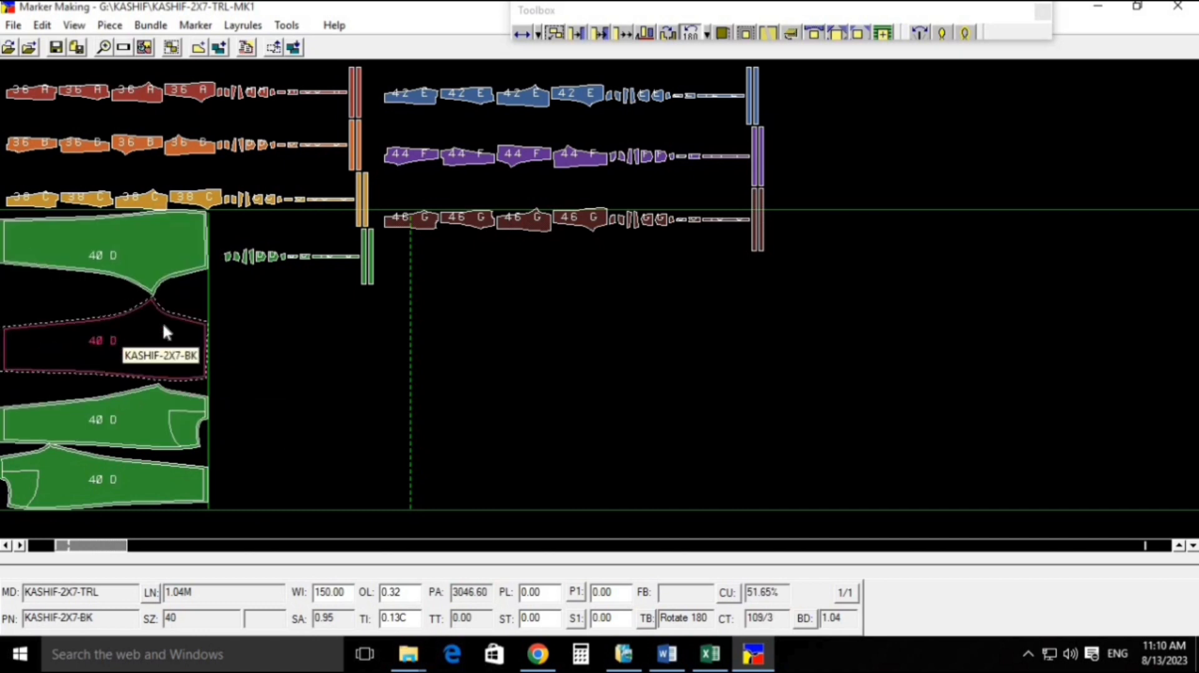
left_click(135, 429)
left_click(104, 345)
Step: Rearrange the four size 40 D panels so a front lies along each marker edge with the two backs between them
left_click(110, 415)
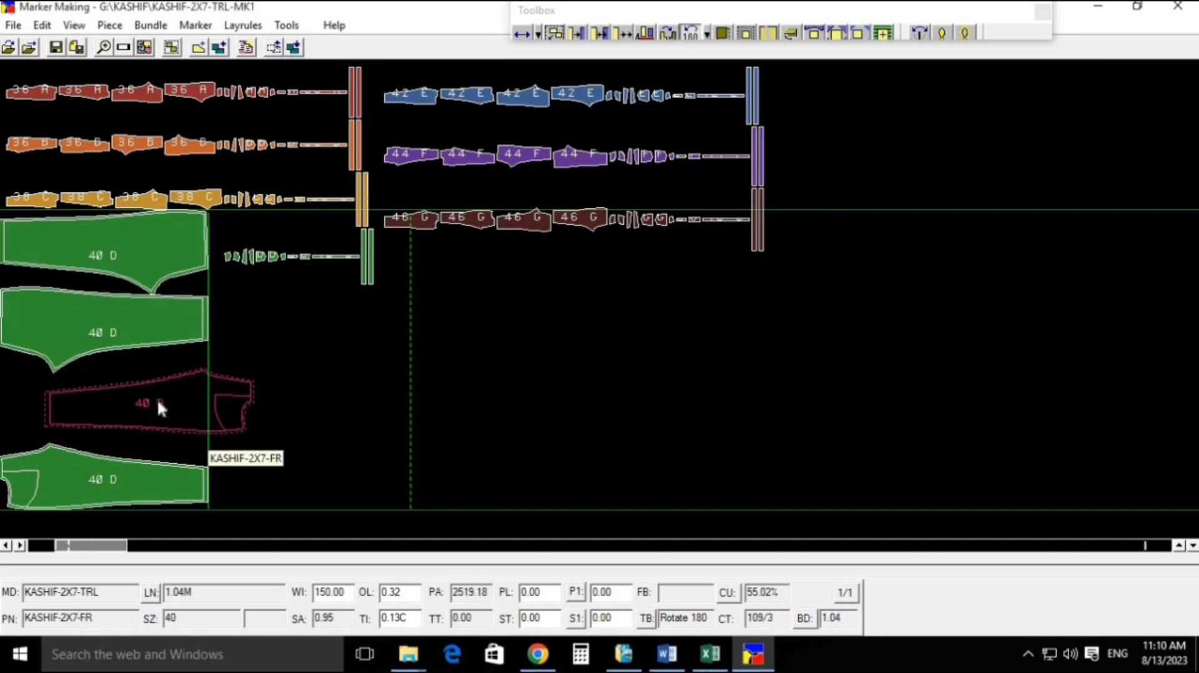
left_click(370, 373)
right_click(167, 332)
left_click_drag(176, 353, 134, 409)
left_click(151, 292)
left_click_drag(164, 286, 104, 377)
scroll(195, 245, "down", 1)
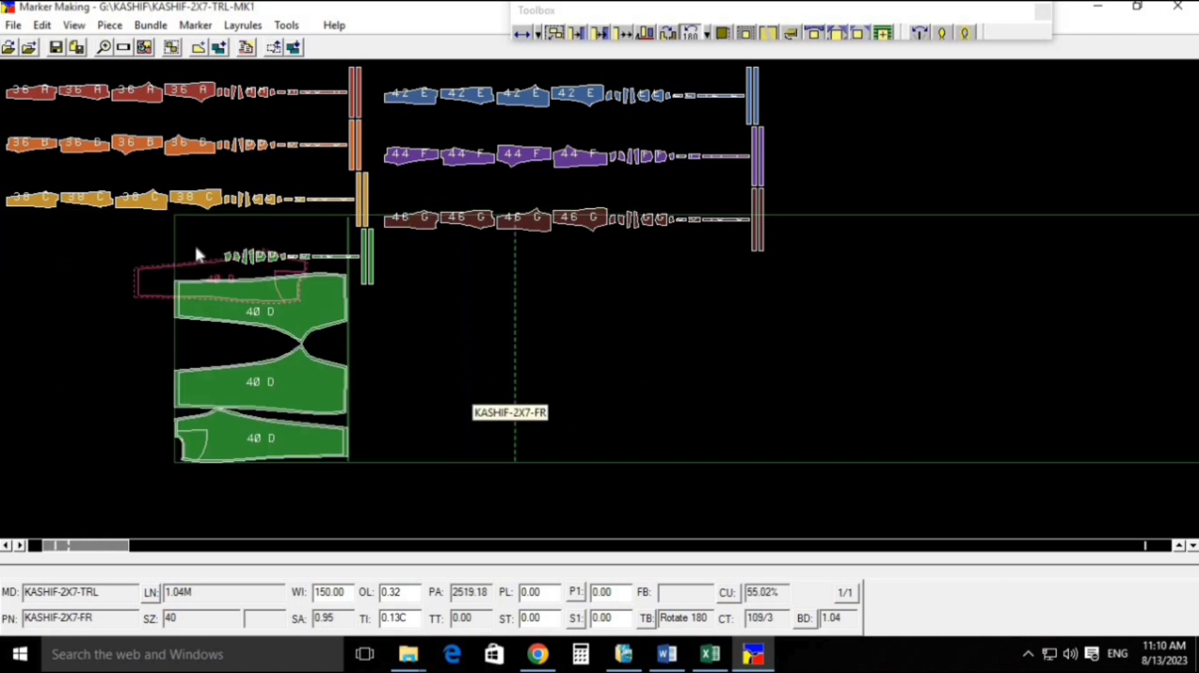
right_click(316, 236)
left_click_drag(312, 237, 242, 193)
left_click(166, 45)
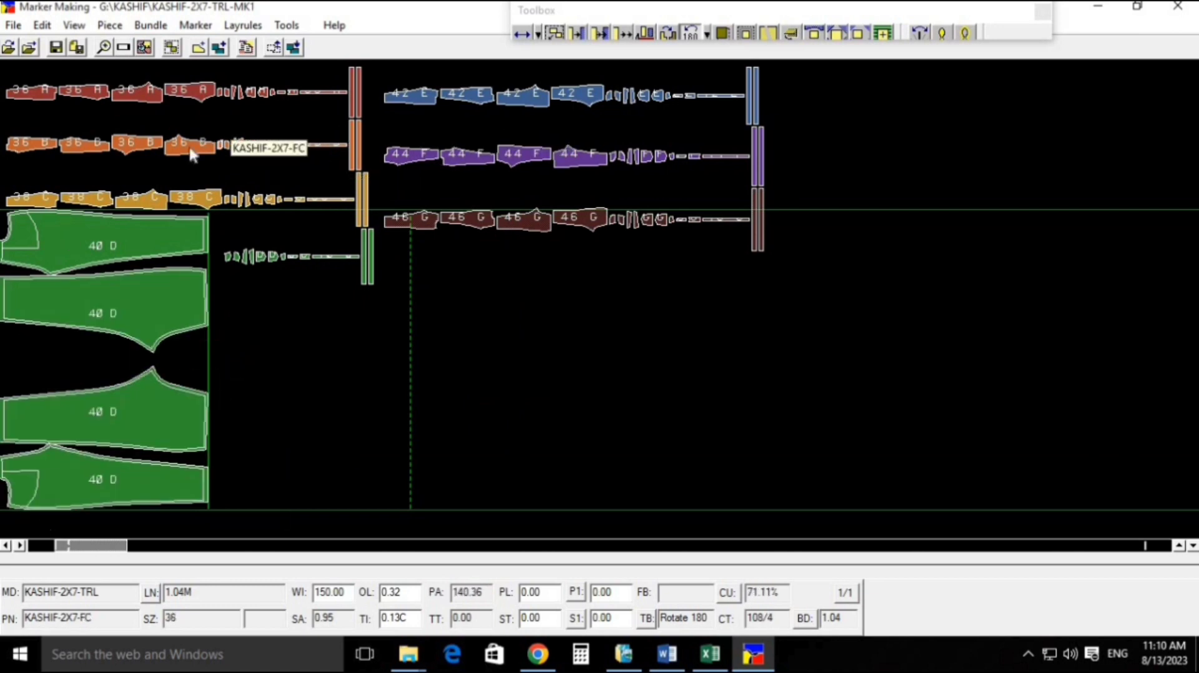
Step: Place the size 40 D pocket and small pieces in the gap between the backs, and the long strip along the upper marker edge
scroll(226, 298, "down", 1)
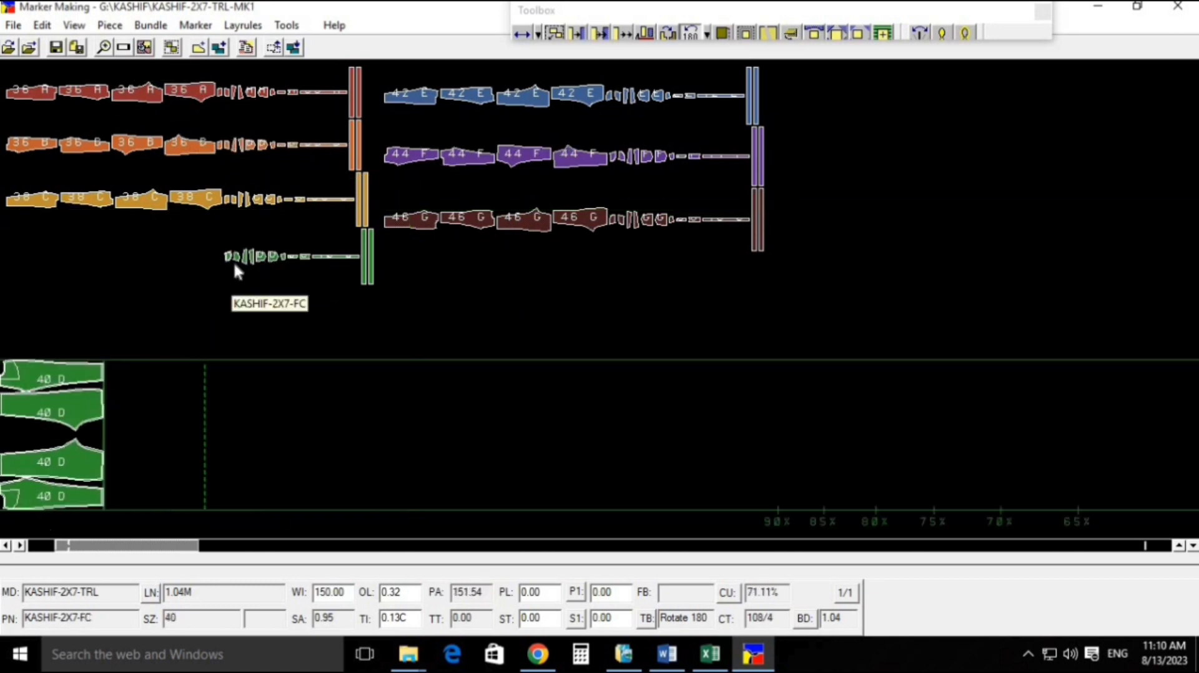
left_click(273, 256)
mouse_move(85, 428)
left_mouse_down()
mouse_move(52, 438)
mouse_move(30, 419)
mouse_move(65, 428)
left_mouse_up()
left_click(282, 256)
left_click(69, 404)
left_click(55, 376)
left_click_drag(53, 341, 55, 380)
left_click(331, 257)
left_click_drag(259, 334, 146, 184)
Step: Place the remaining size 40 D facings and small pieces between the back panels, and the yokes at the panels' ends
left_click(243, 251)
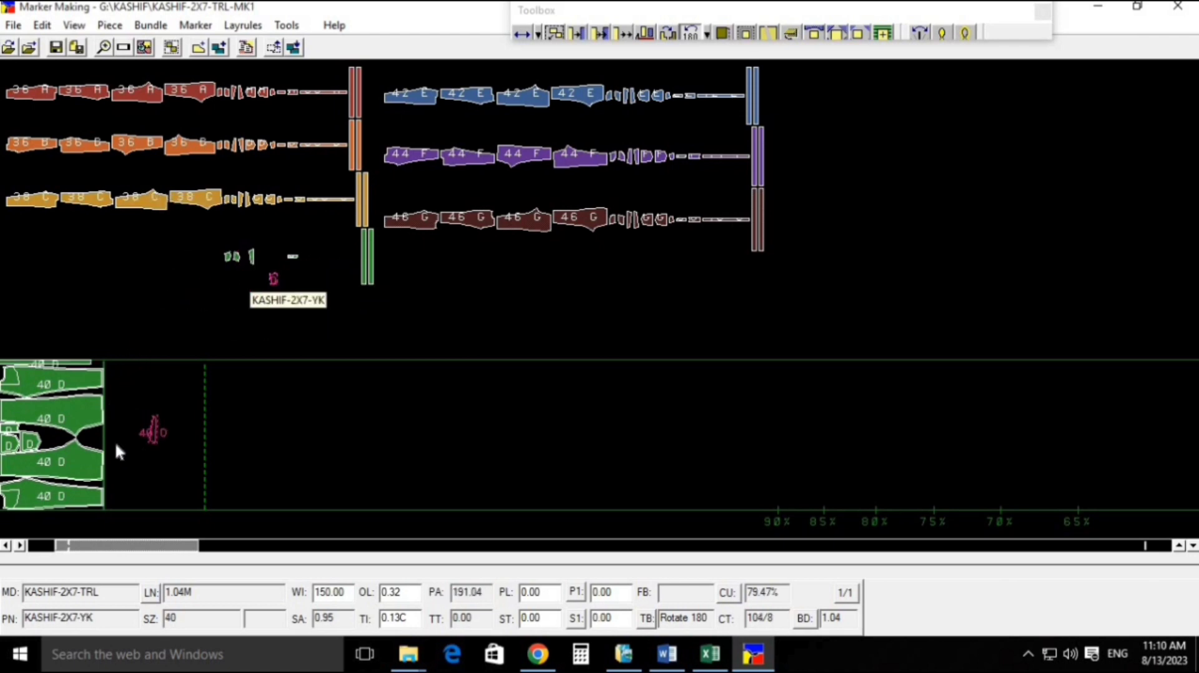
left_click_drag(117, 444, 115, 446)
left_click(96, 441)
left_click(157, 370)
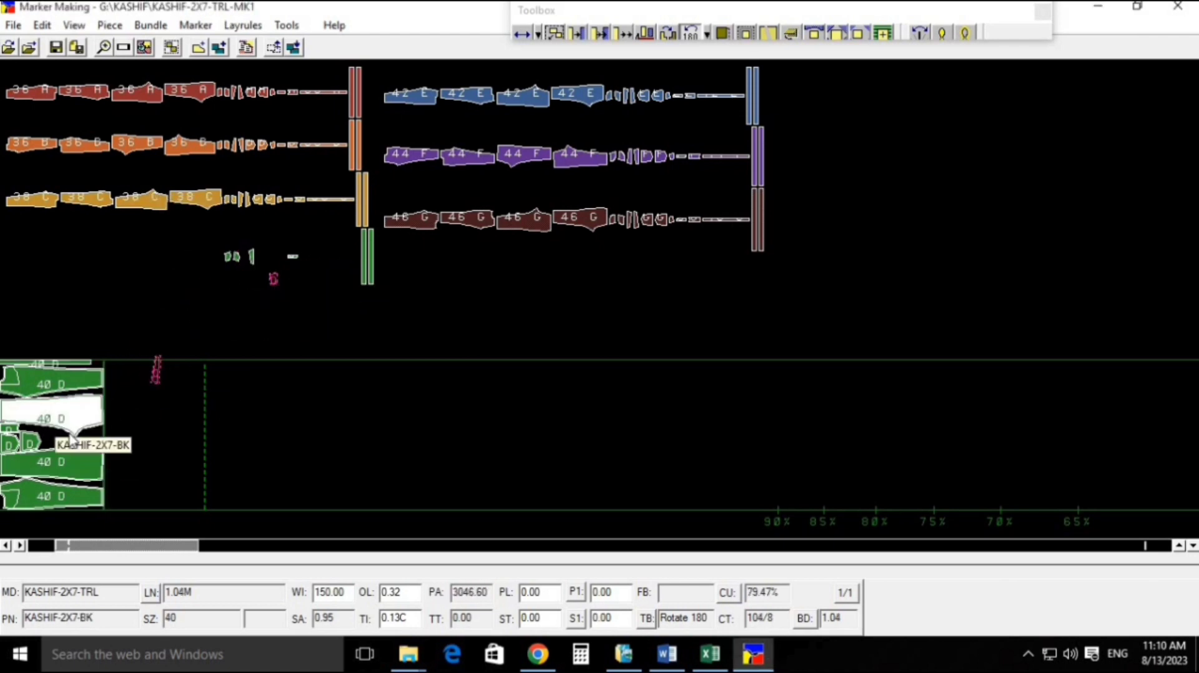
left_click(96, 395)
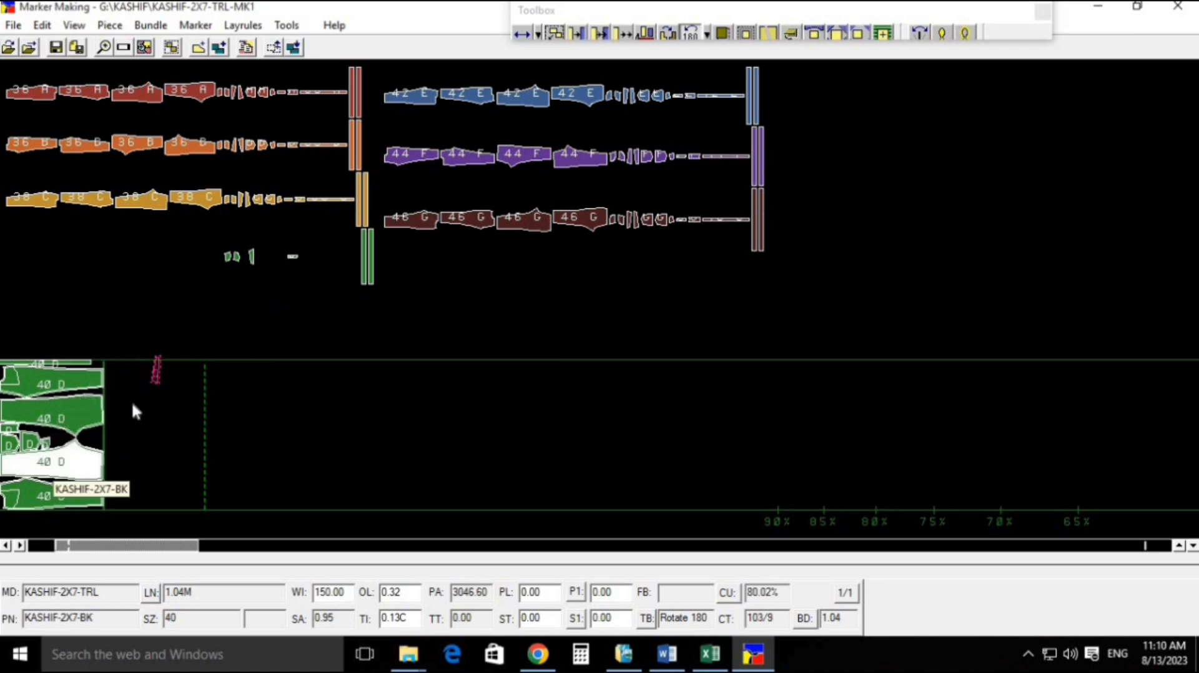
left_click_drag(53, 483, 52, 484)
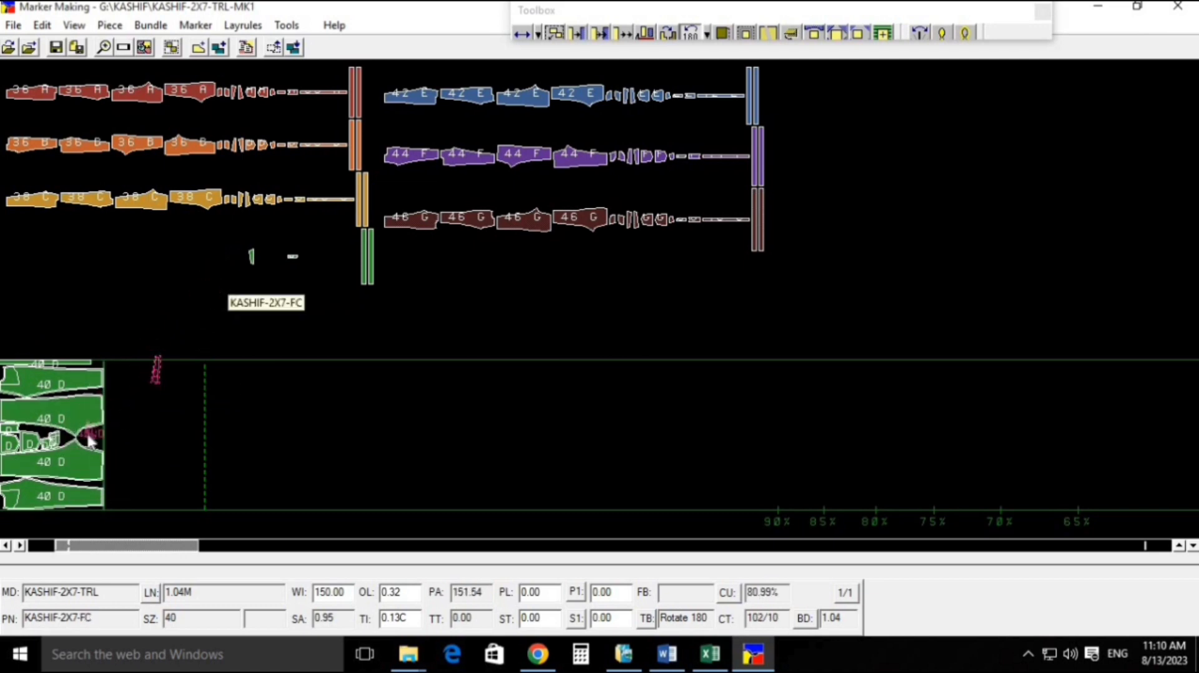
left_click(91, 442)
left_click(284, 262)
left_click(140, 418)
left_click(251, 256)
left_click(140, 422)
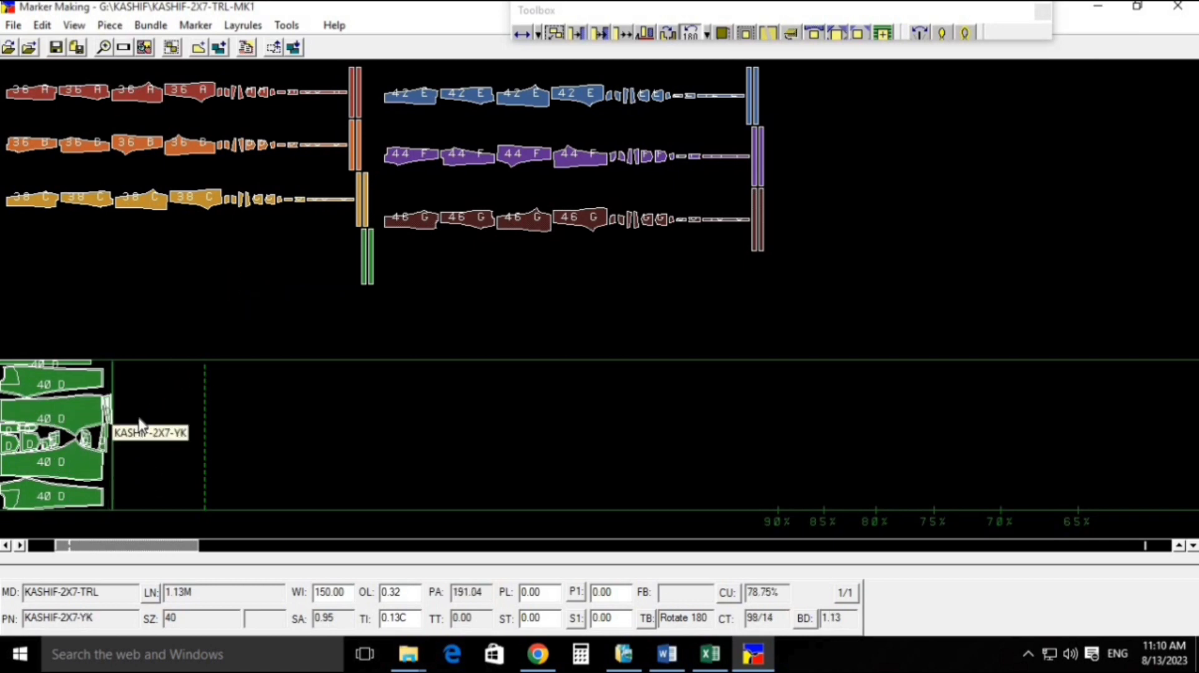
Step: Place both size 40 D waistband pieces upright, side by side, behind the back panels
left_click(362, 274)
left_click(127, 415)
left_click(371, 274)
left_click(128, 415)
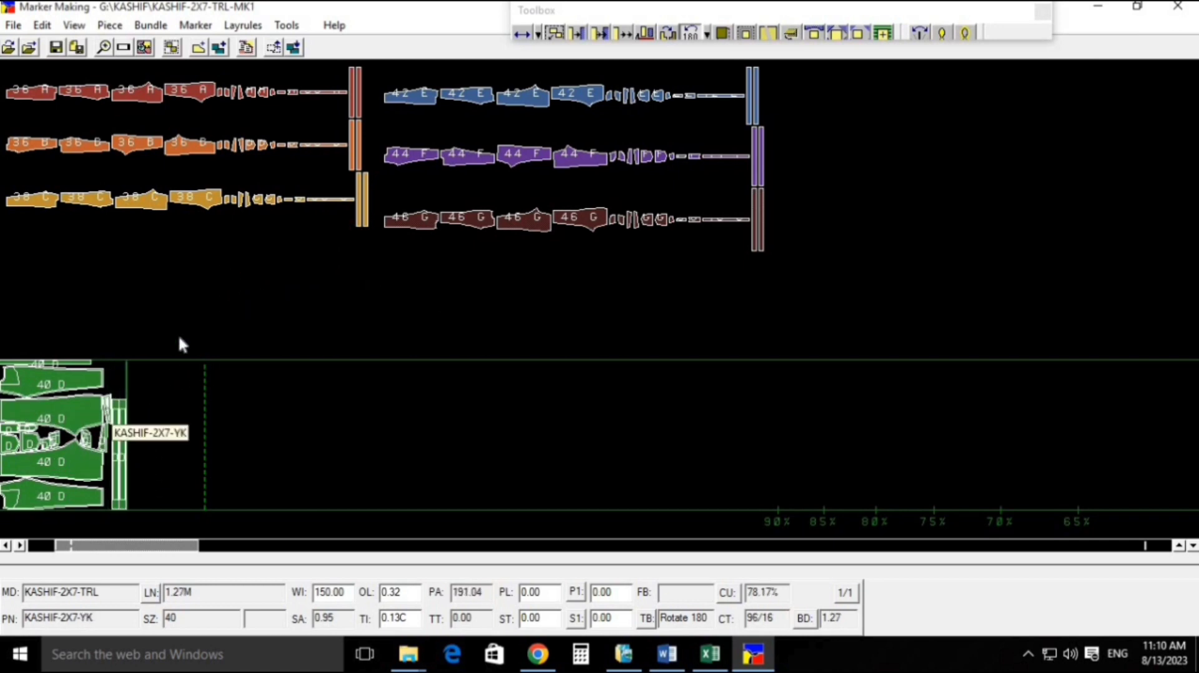
Step: In Big Scale, move both yokes beside the upper front panel and slide the two waistbands tight against the panel ends
left_click(145, 48)
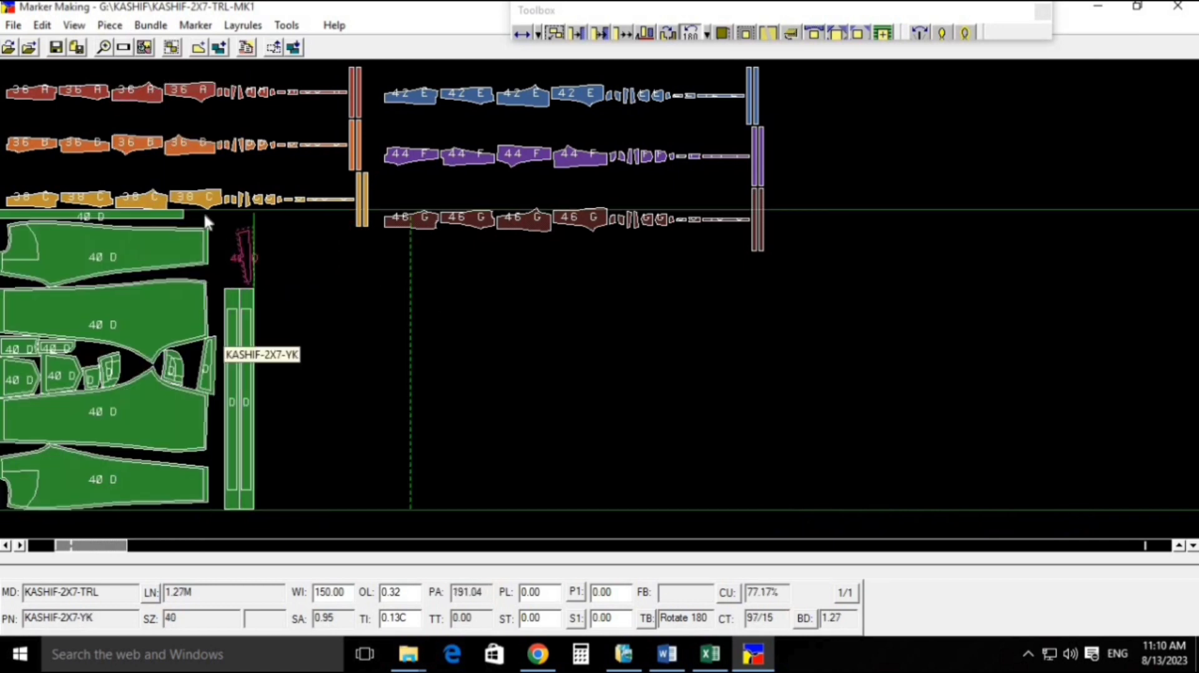
left_click_drag(233, 399, 190, 443)
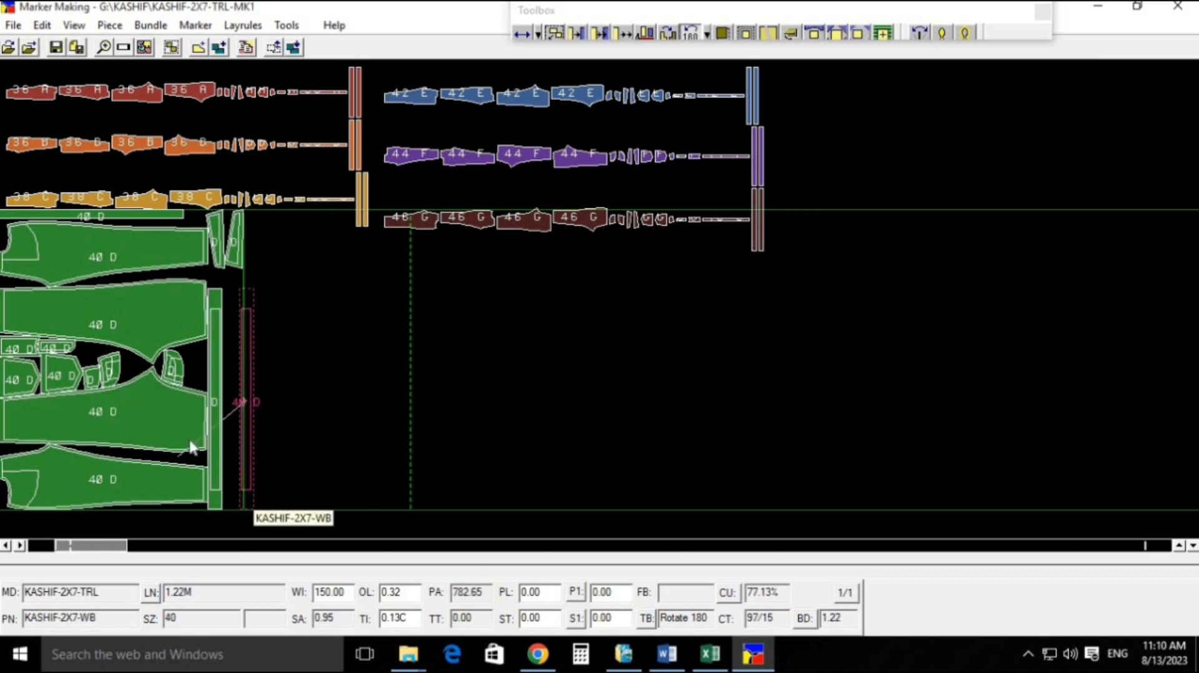
left_click(142, 49)
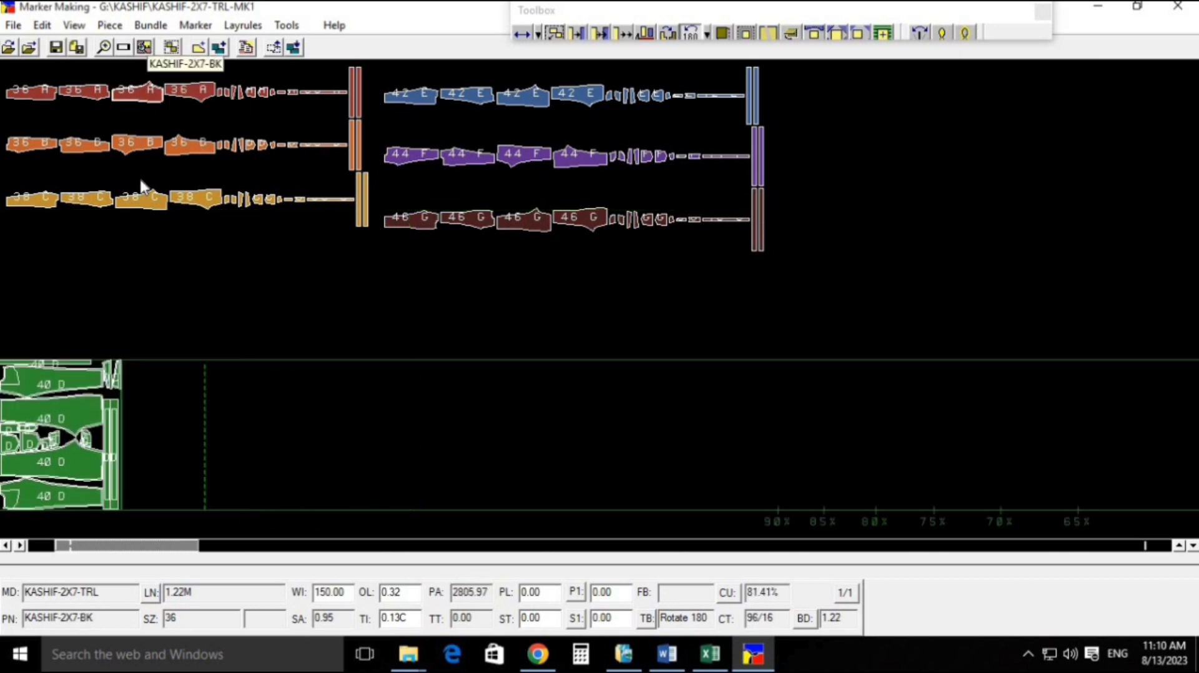
left_click(144, 50)
left_click_drag(233, 262, 220, 295)
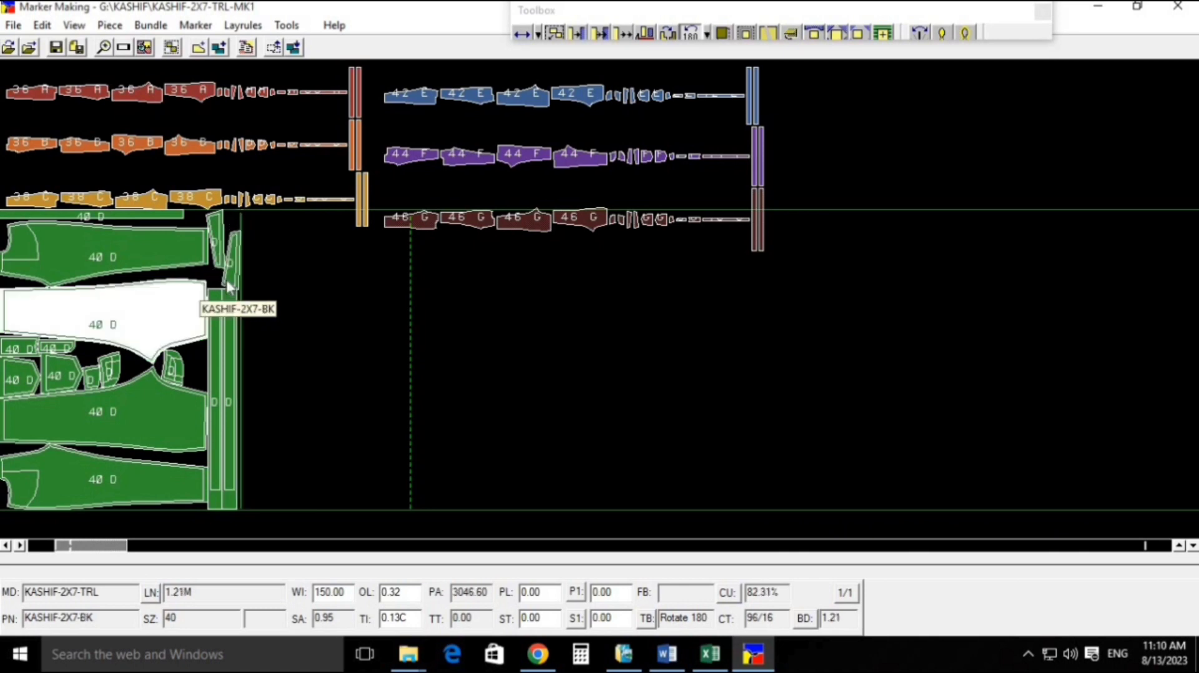
left_click_drag(214, 400, 260, 444)
left_click(147, 50)
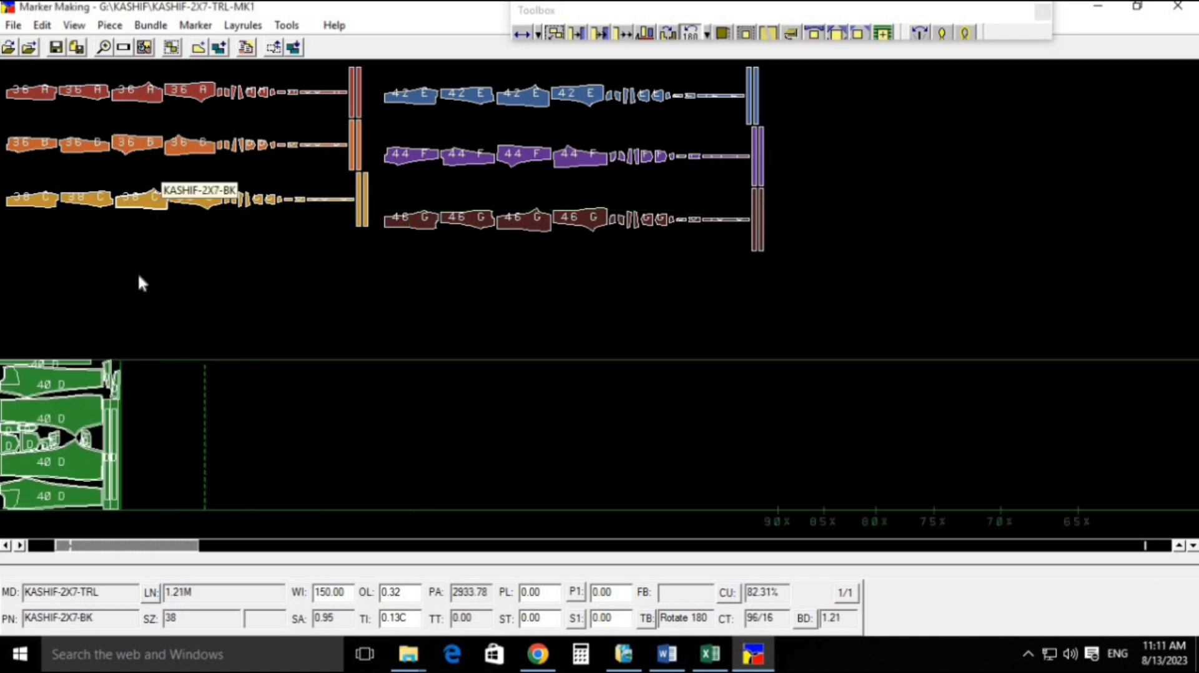
Step: Move the size 40 D facings into the gap between the back panels' crotch points and the waistbands, and store the marker with pieces left unplaced
left_click(7, 546)
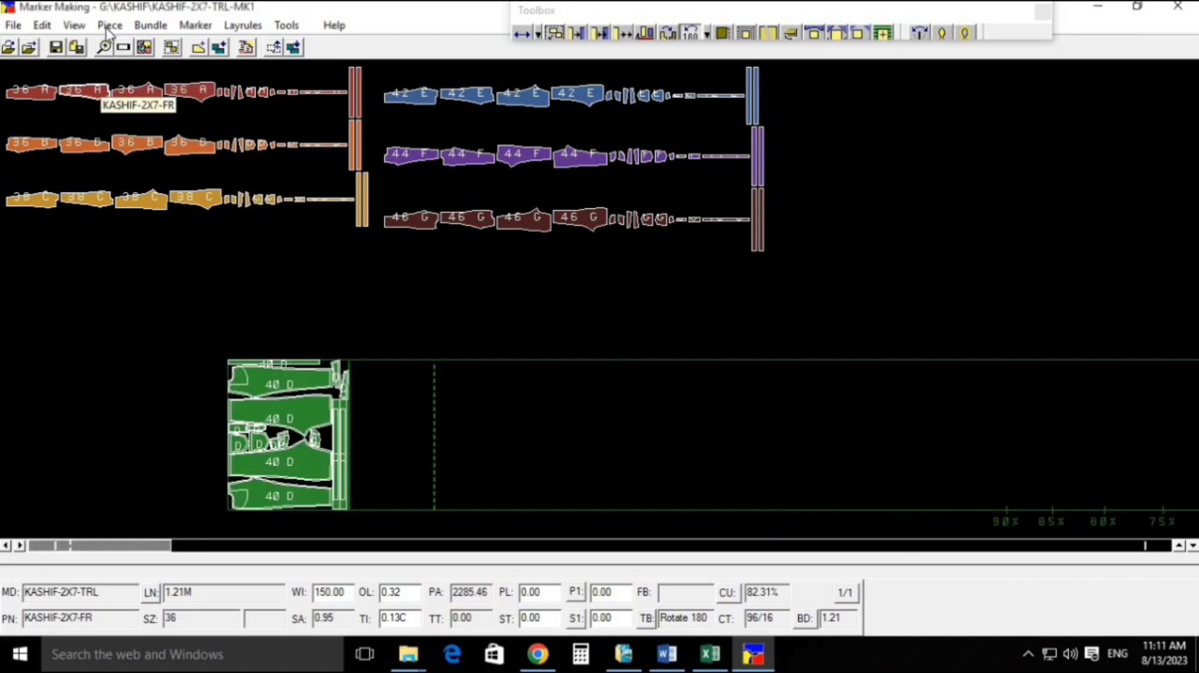
left_click(147, 49)
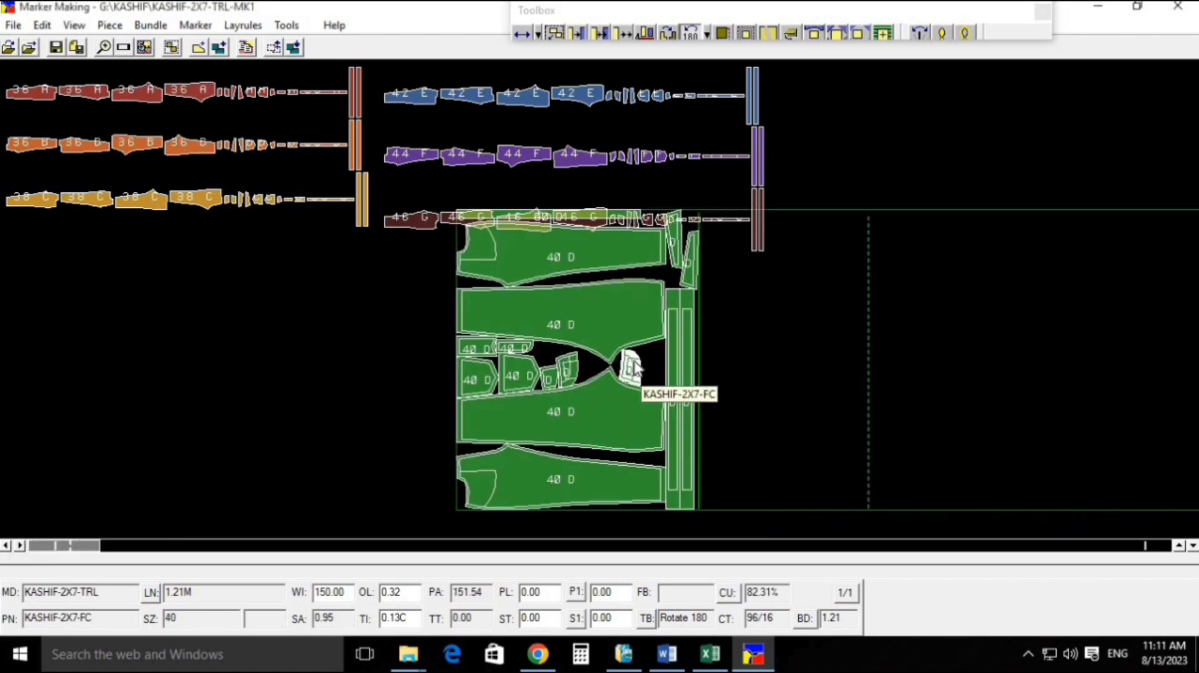
left_click_drag(566, 372, 630, 362)
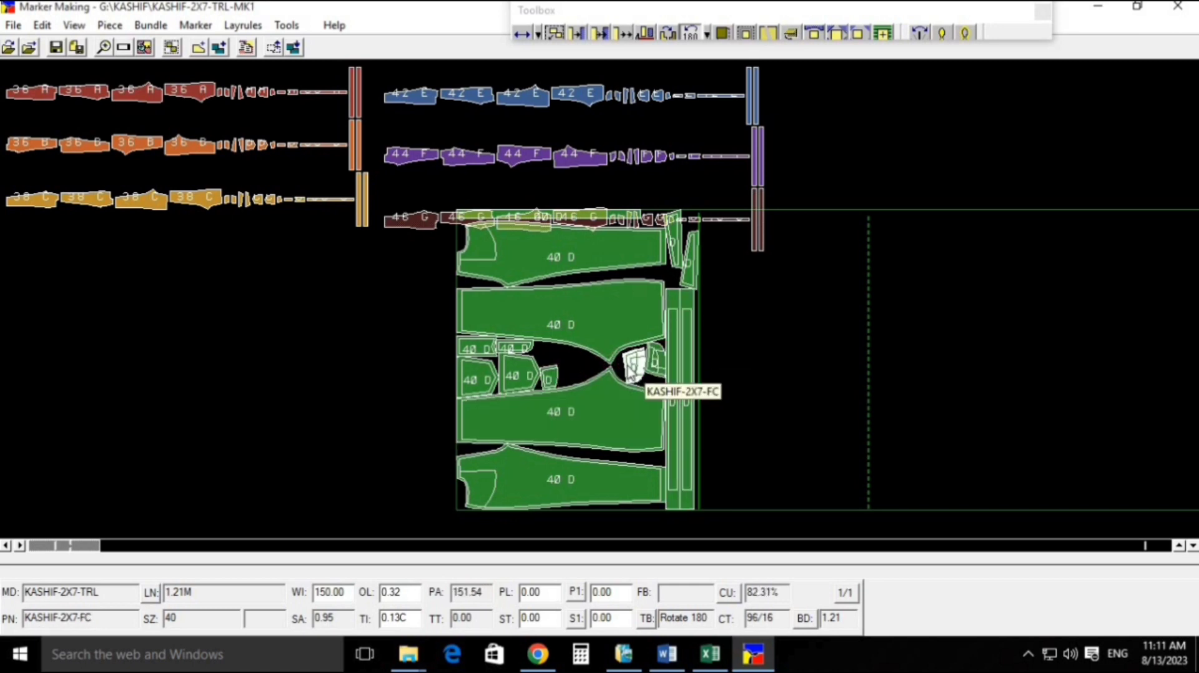
left_click_drag(561, 384, 622, 318)
left_click_drag(542, 422, 538, 426)
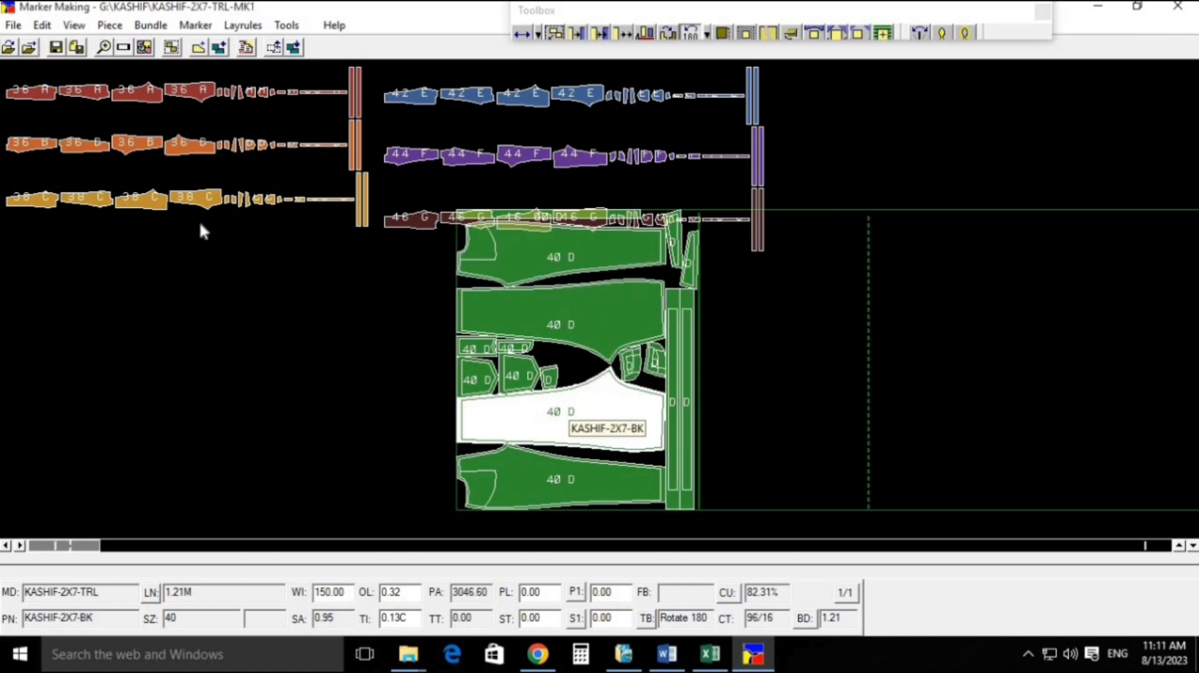
left_click(55, 48)
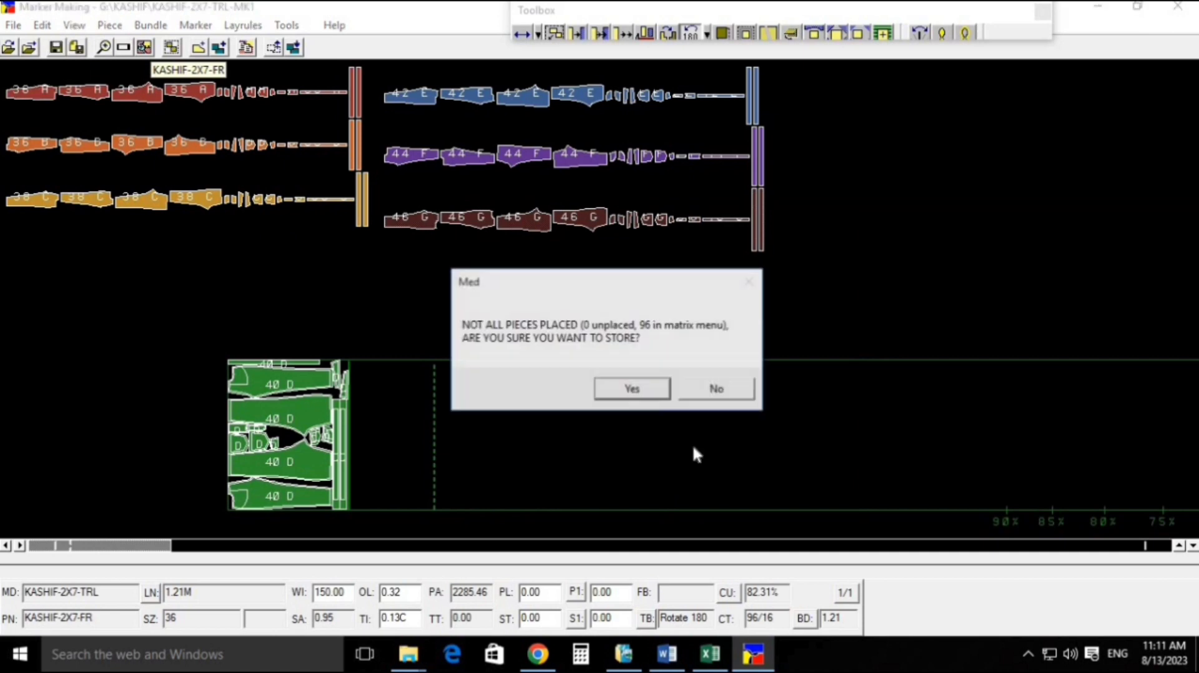
left_click(656, 400)
Step: Slide the long size 40 D strip along the upper marker edge towards the yokes
left_click_drag(45, 548, 65, 549)
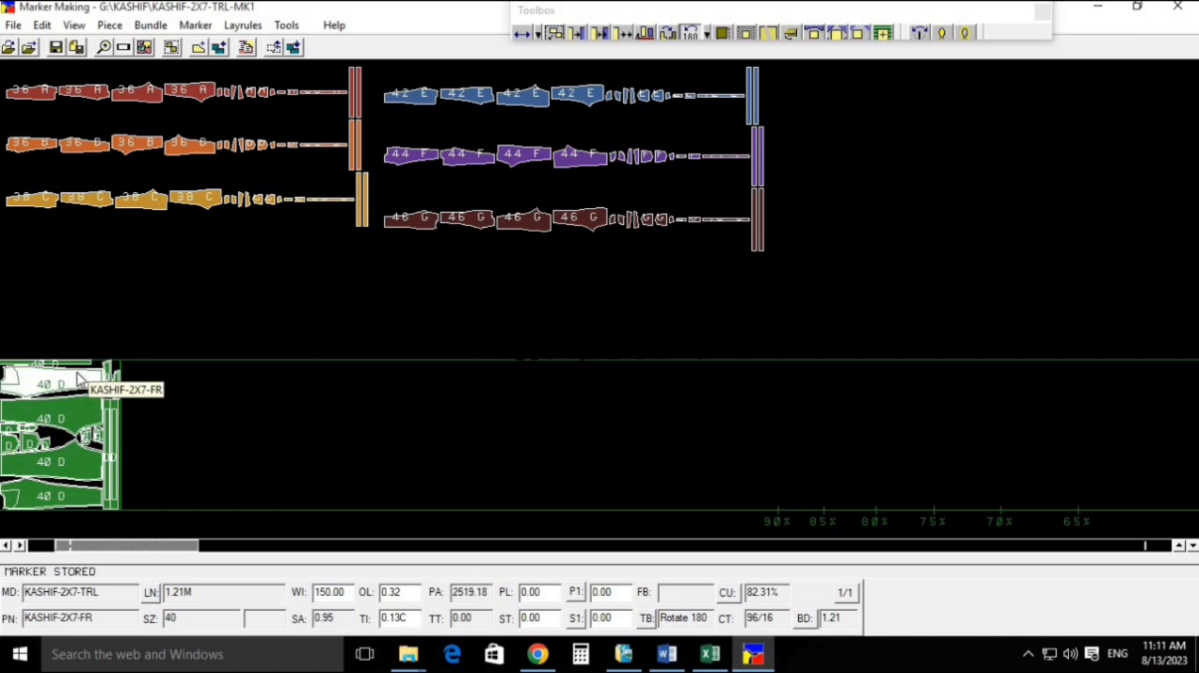
left_click_drag(76, 363, 167, 318)
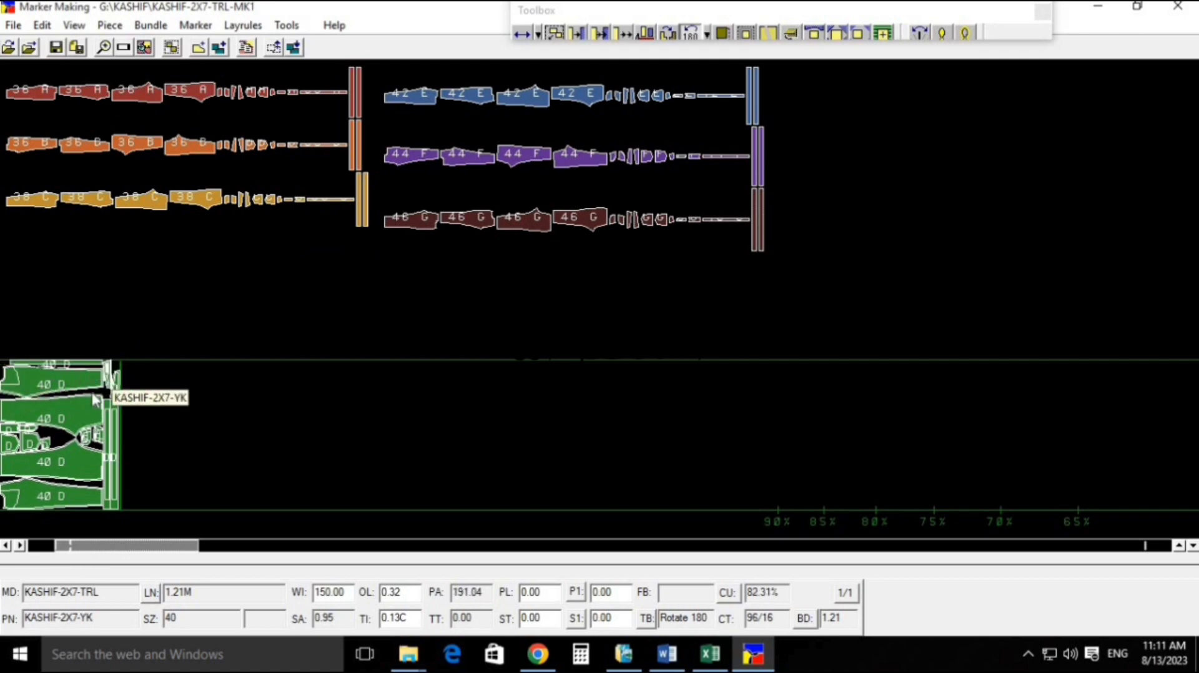
left_click(87, 376)
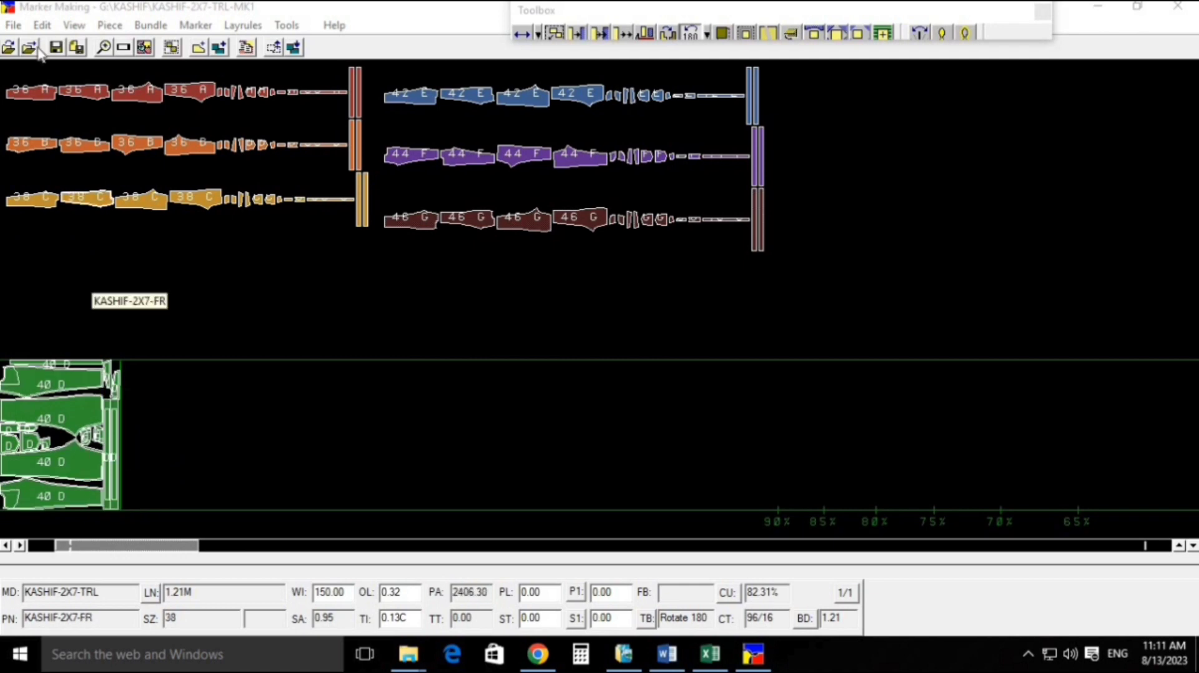
Step: Turn off the Piece Tool Tip display in the marker settings and save the settings
left_click(43, 26)
left_click(75, 127)
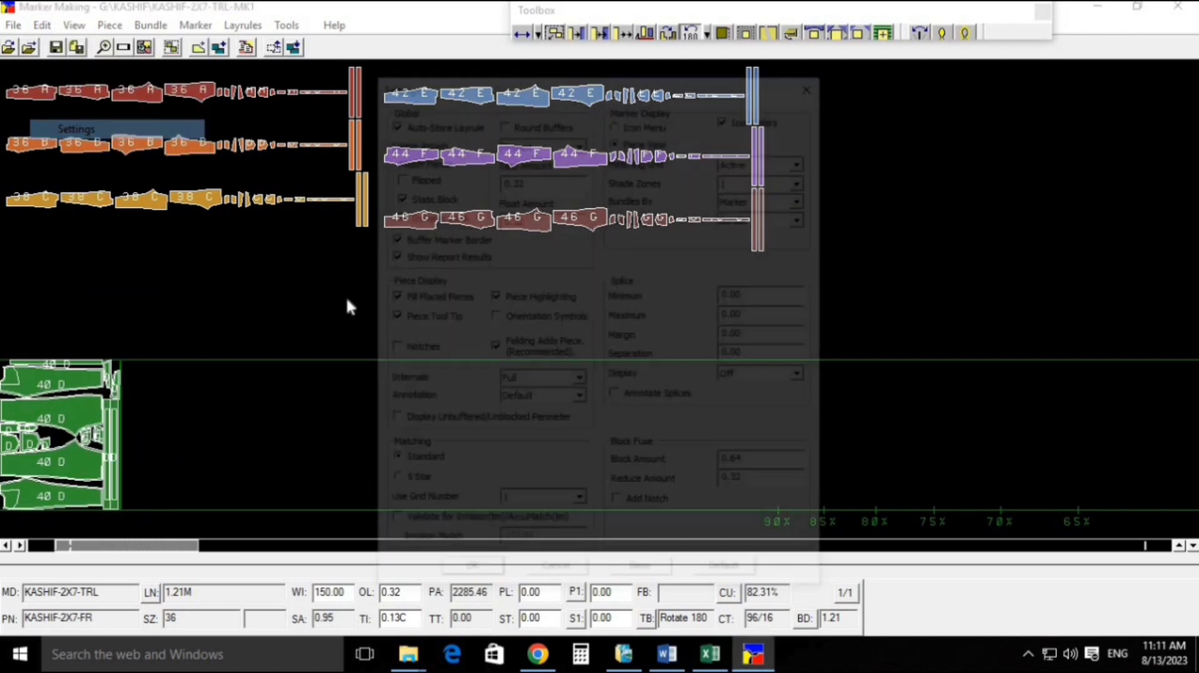
left_click(643, 576)
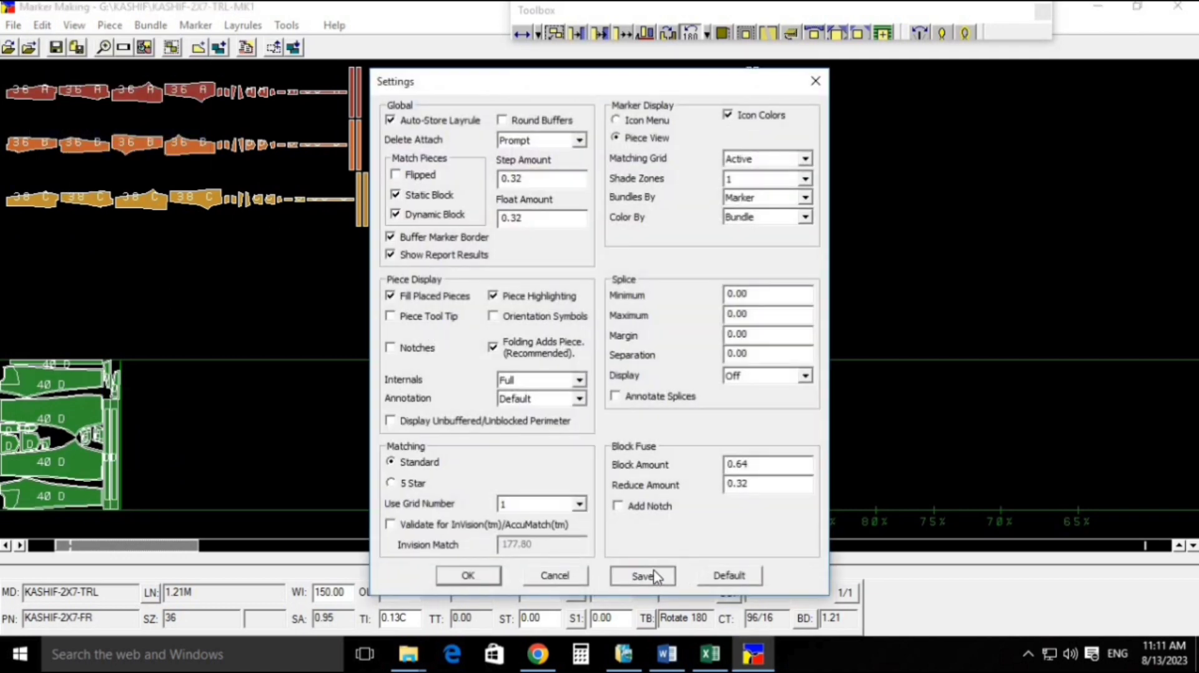
left_click(468, 575)
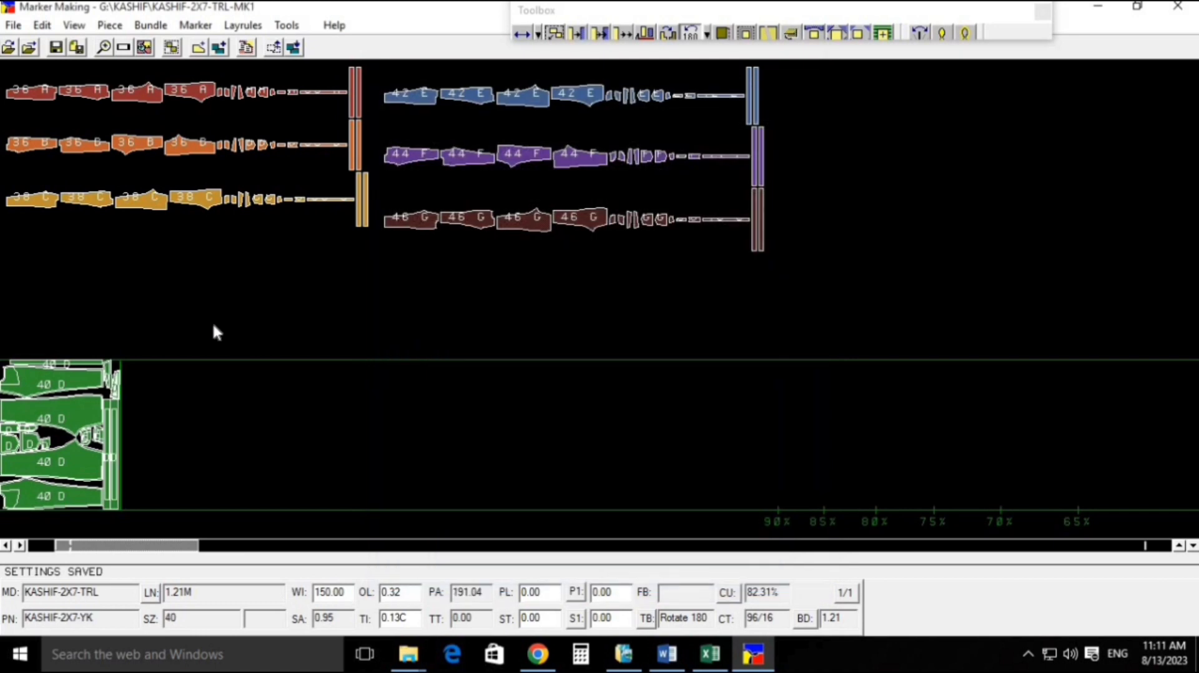
left_click(145, 47)
left_click(150, 45)
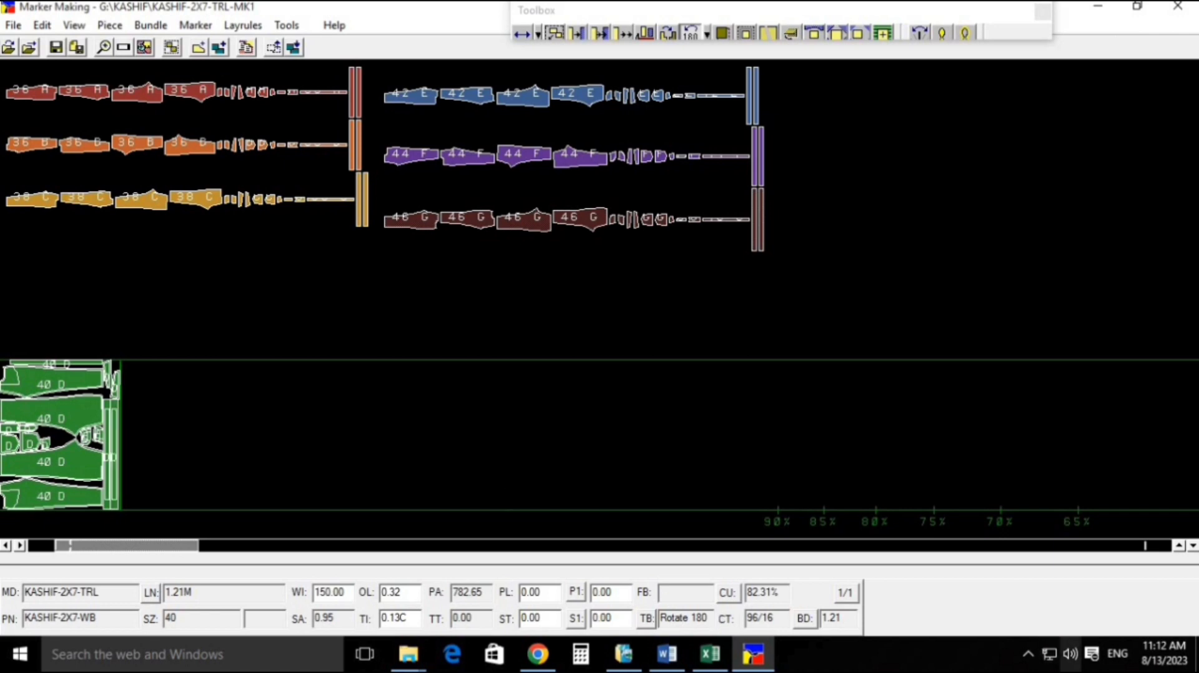
left_click(1027, 654)
right_click(1024, 652)
left_click(1032, 658)
left_click(1029, 654)
left_click(1028, 652)
right_click(994, 623)
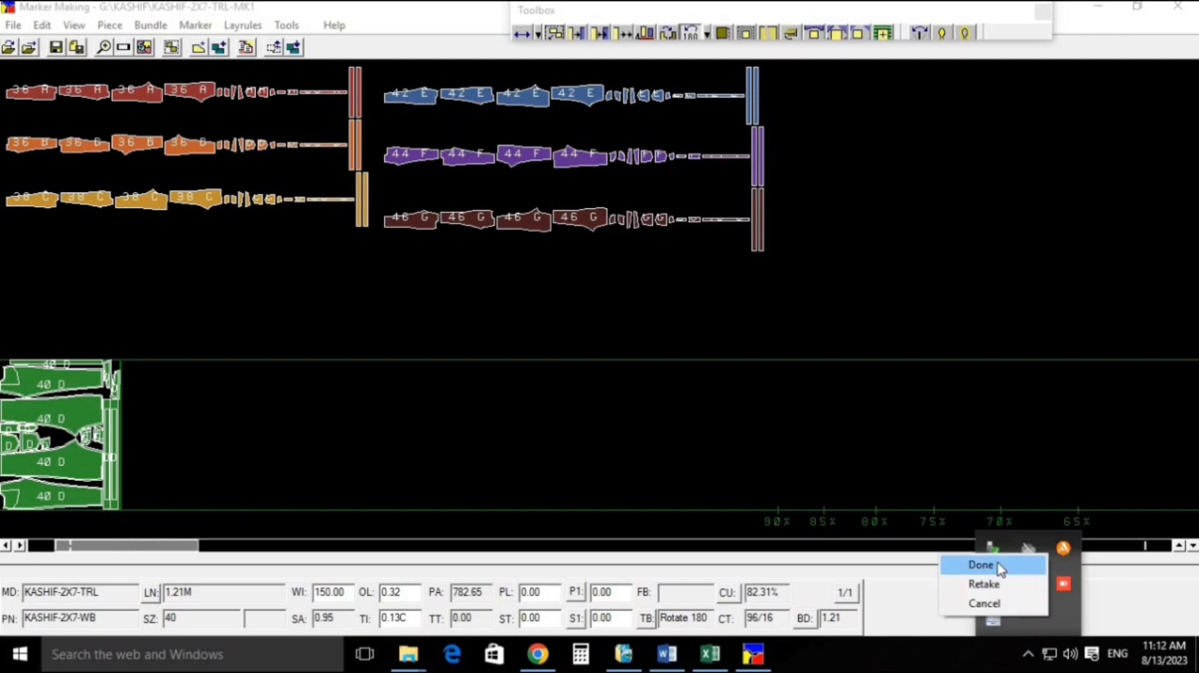